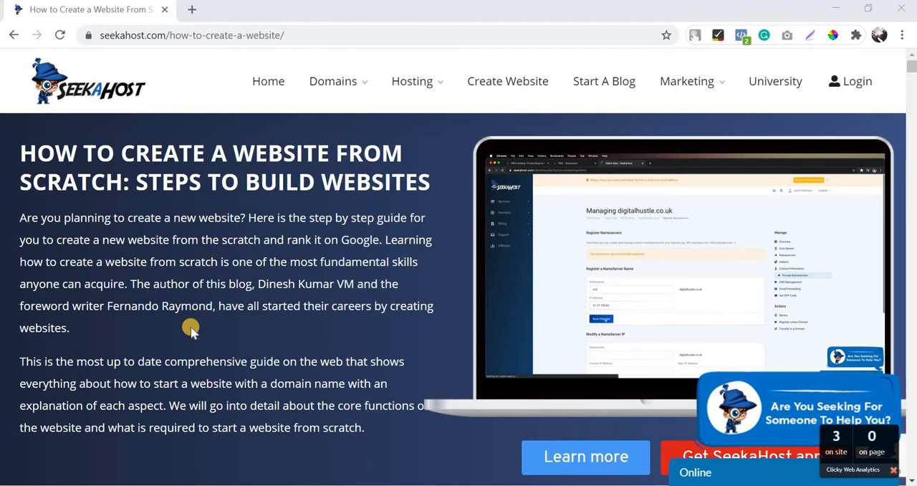
pyautogui.scroll(-1, 178, 281)
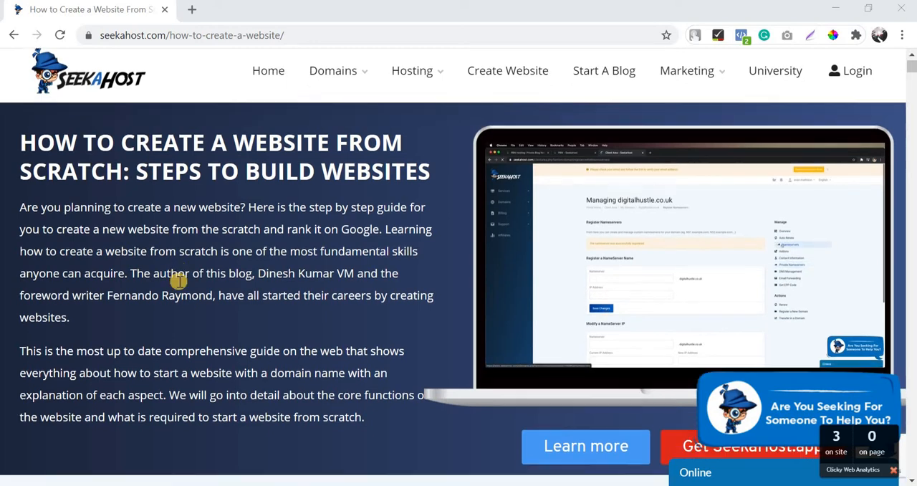
pyautogui.scroll(-3, 178, 282)
pyautogui.scroll(3, 180, 281)
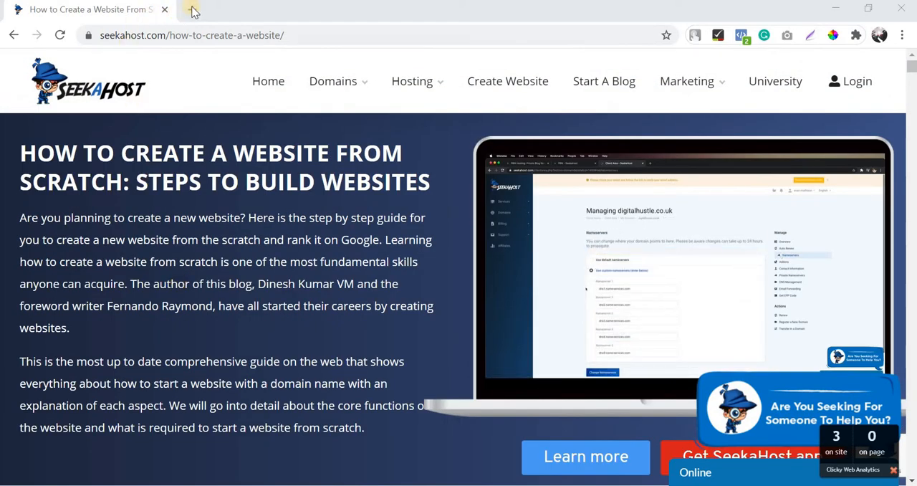
pyautogui.moveTo(98, 35); pyautogui.dragTo(169, 43)
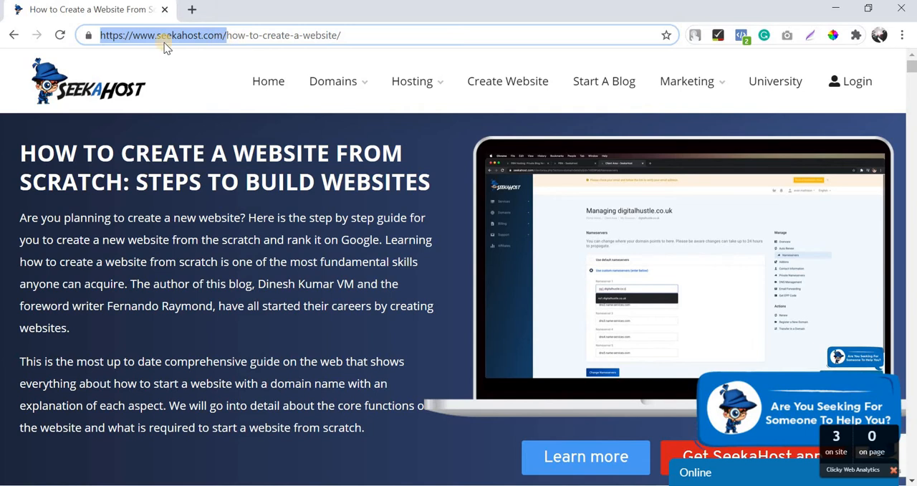
pyautogui.click(154, 84)
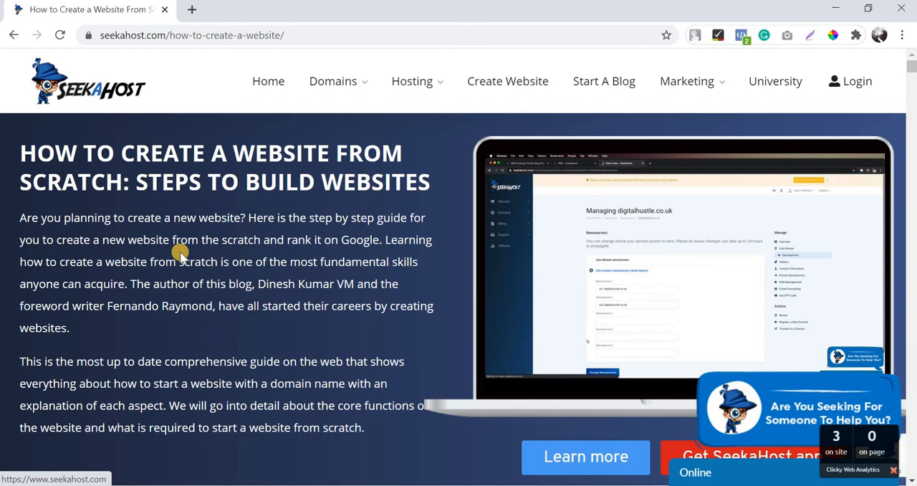
pyautogui.scroll(-4, 98, 126)
pyautogui.scroll(4, 98, 126)
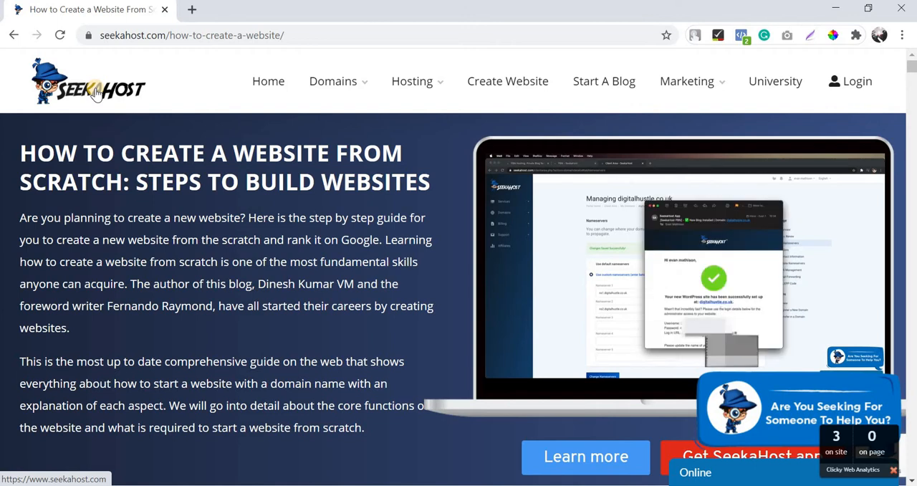
pyautogui.scroll(-2, 272, 296)
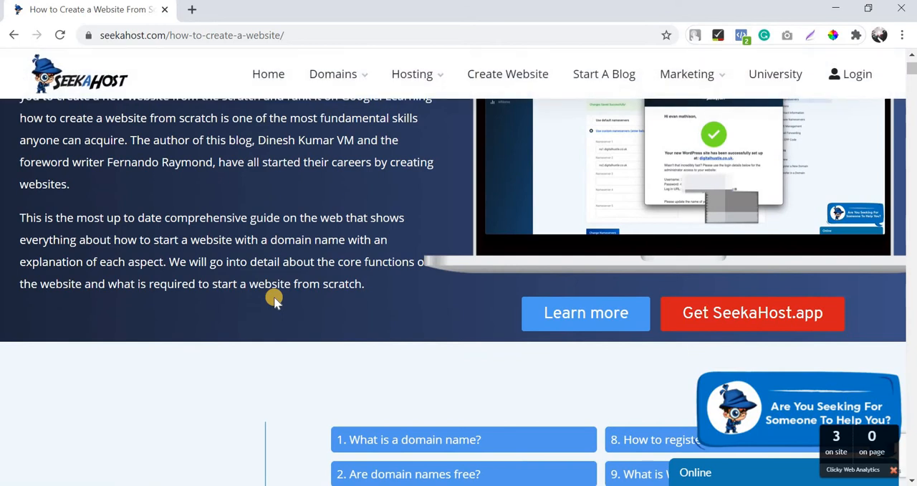
# Go to the SeekaHost homepage and log in to the client area with the prefilled account credentials.
pyautogui.scroll(2, 272, 297)
pyautogui.click(96, 93)
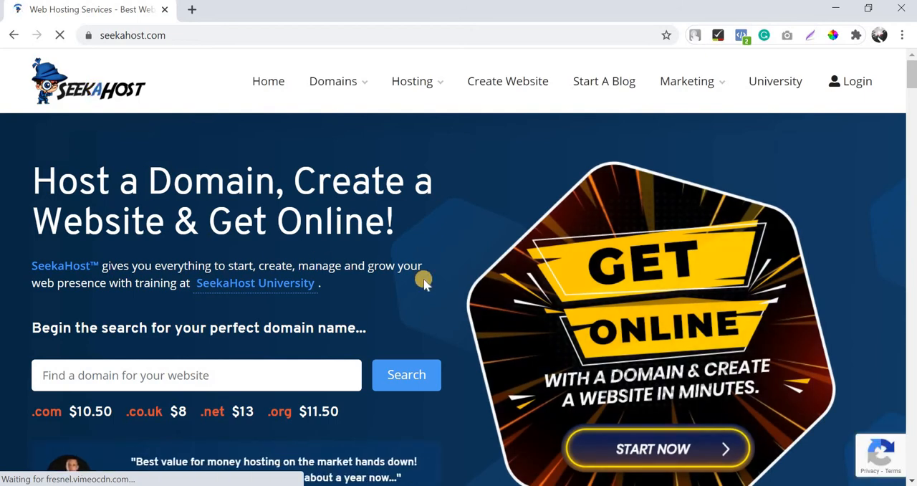
pyautogui.scroll(-2, 423, 278)
pyautogui.scroll(2, 423, 282)
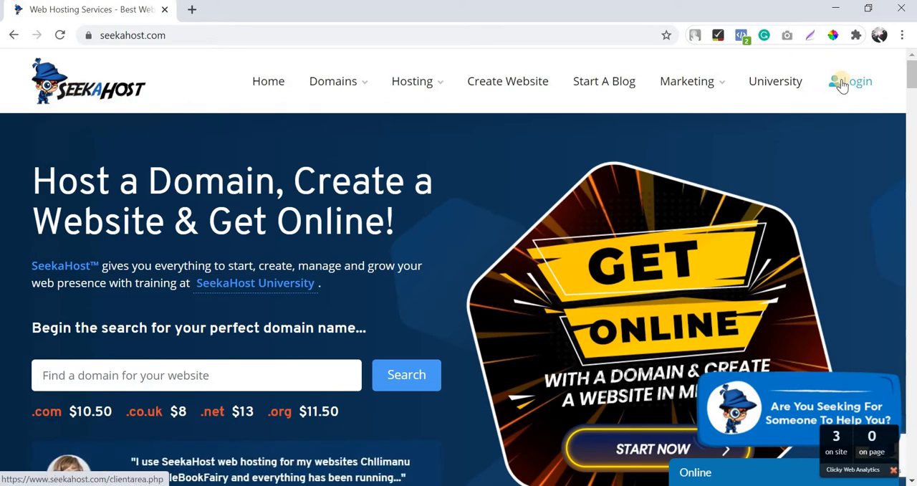
pyautogui.click(843, 84)
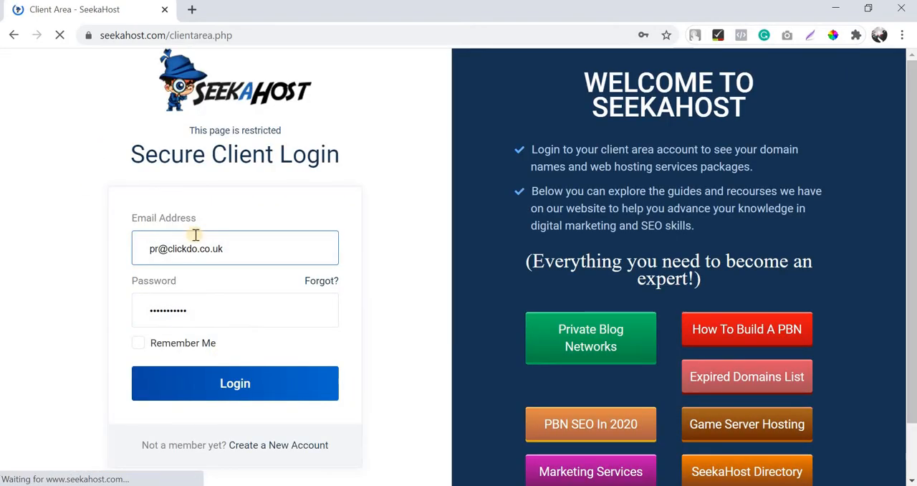
pyautogui.click(231, 384)
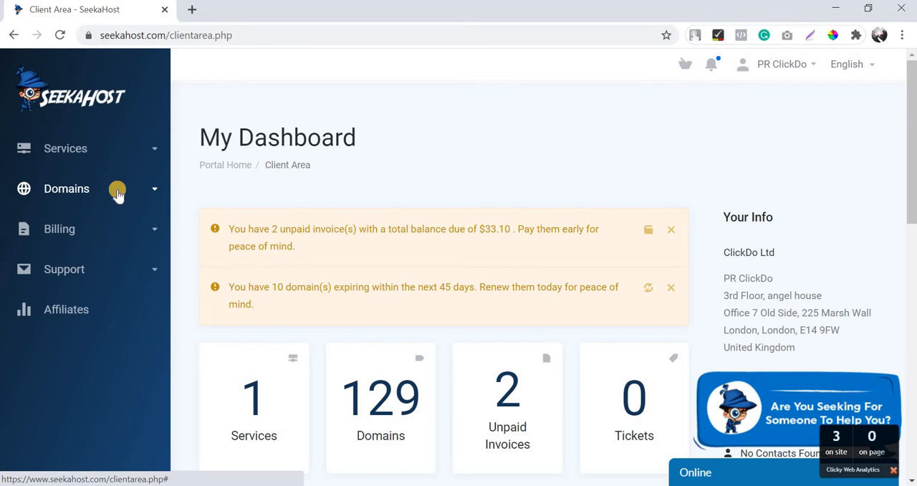
# Open the page for registering a new domain from the client area dashboard.
pyautogui.scroll(-1, 179, 287)
pyautogui.scroll(1, 180, 287)
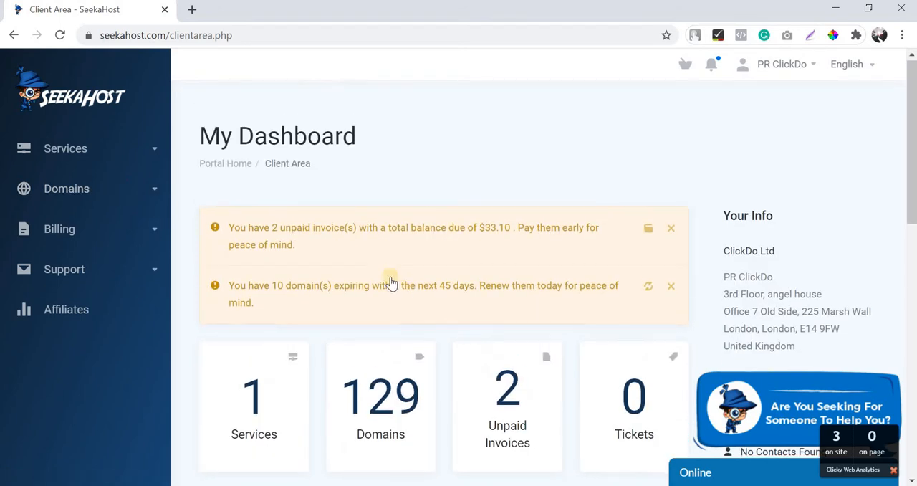
pyautogui.scroll(-2, 391, 283)
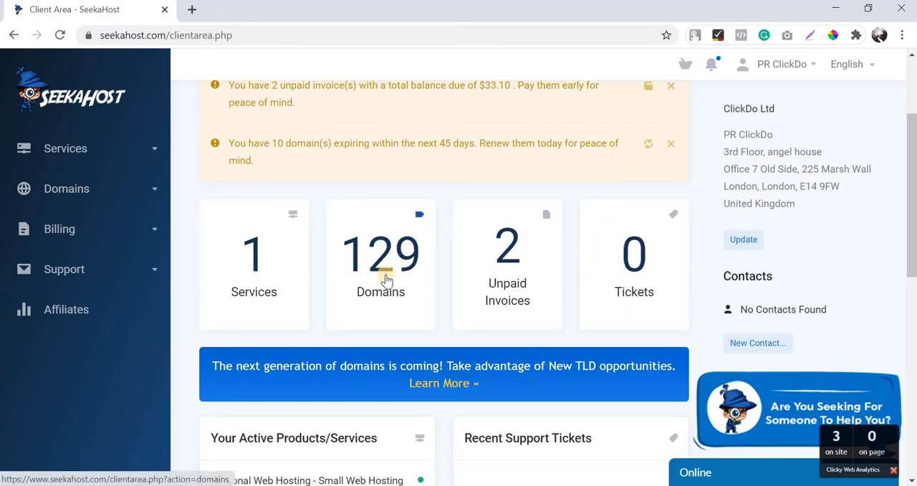
pyautogui.scroll(2, 386, 280)
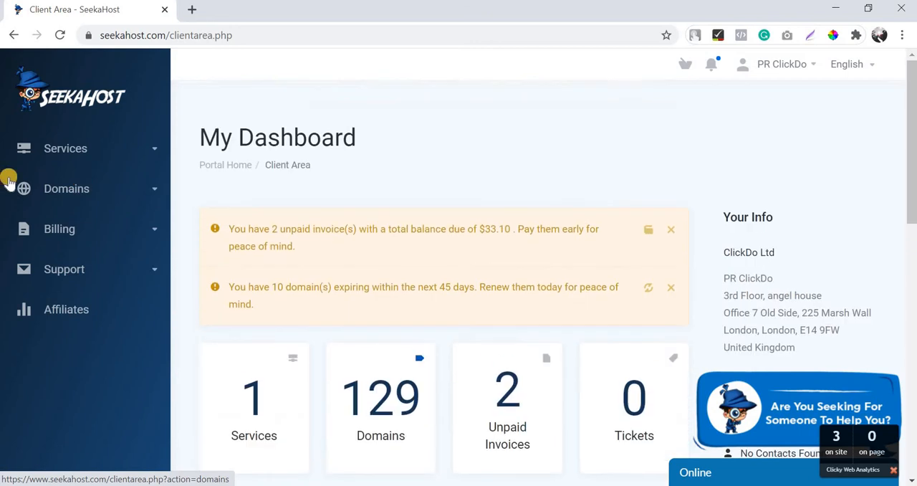
pyautogui.click(127, 190)
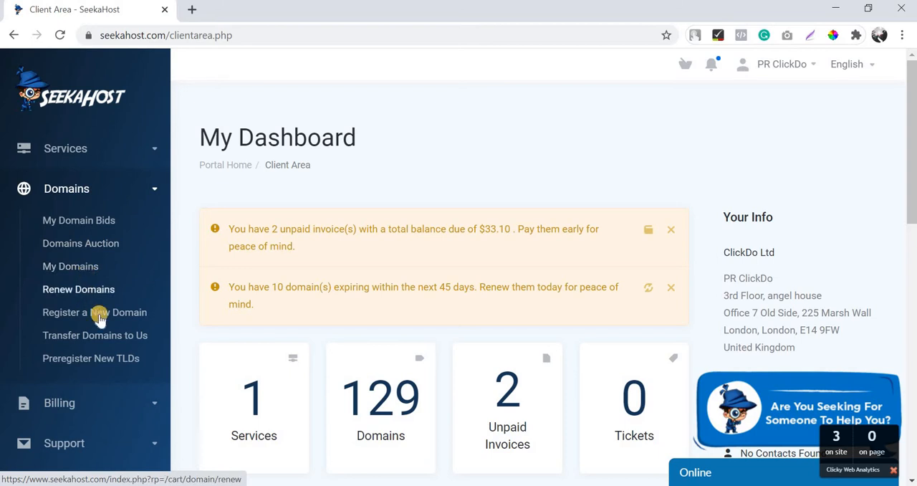
pyautogui.click(77, 323)
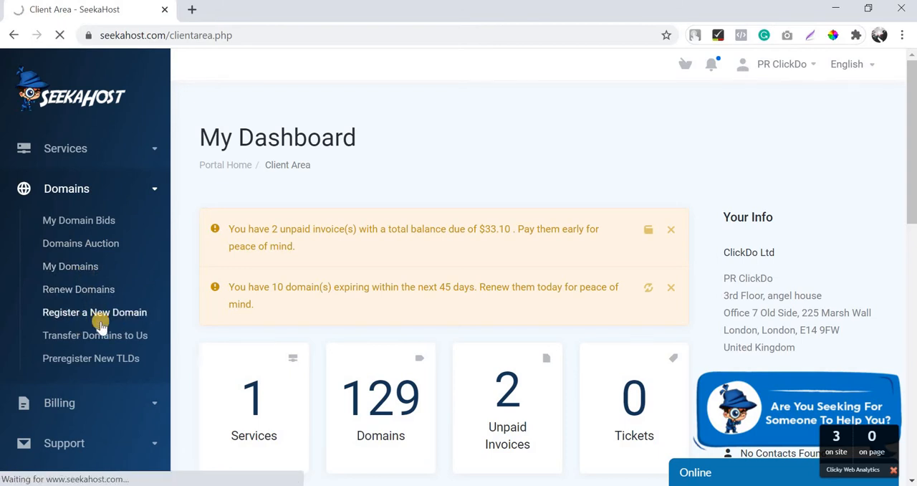
# Search for the availability of the domain pointblog.co.uk.
pyautogui.click(404, 281)
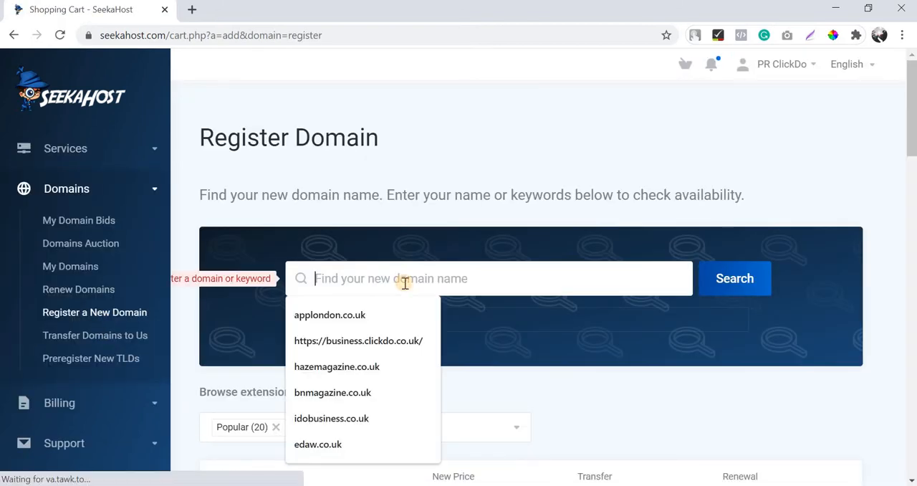
pyautogui.click(809, 186)
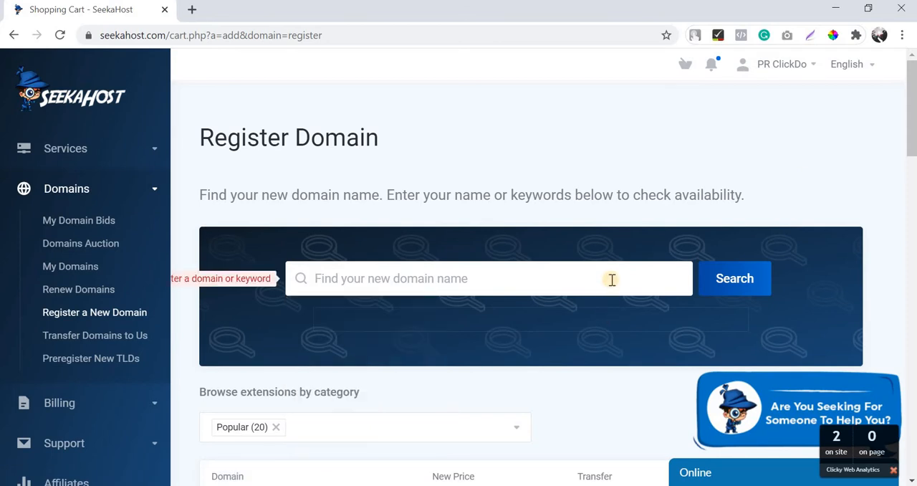
pyautogui.click(612, 279)
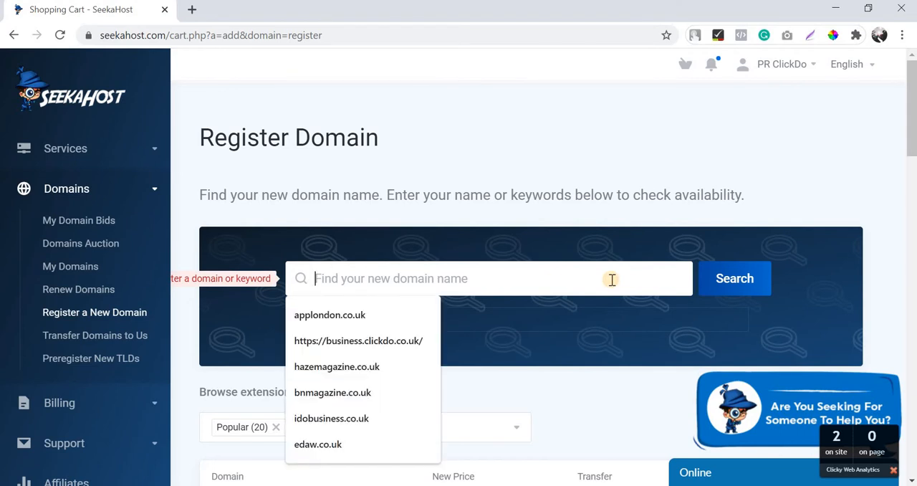
pyautogui.write('point')
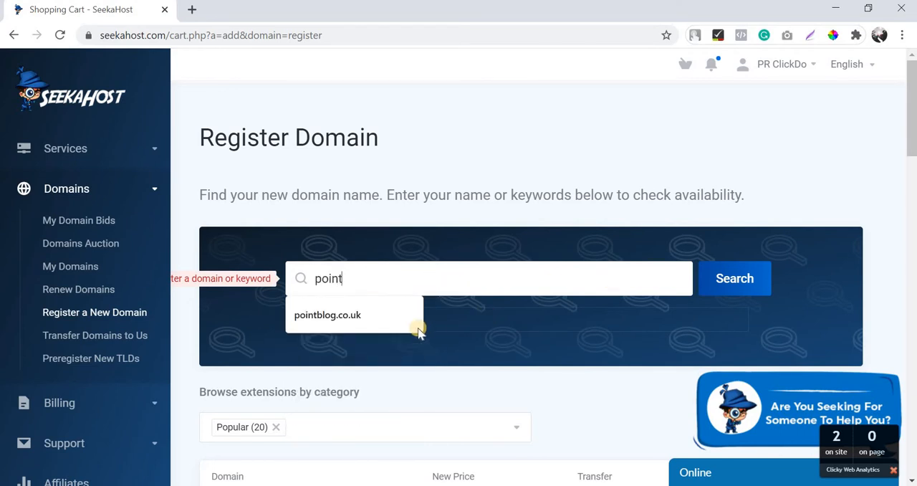
pyautogui.click(375, 313)
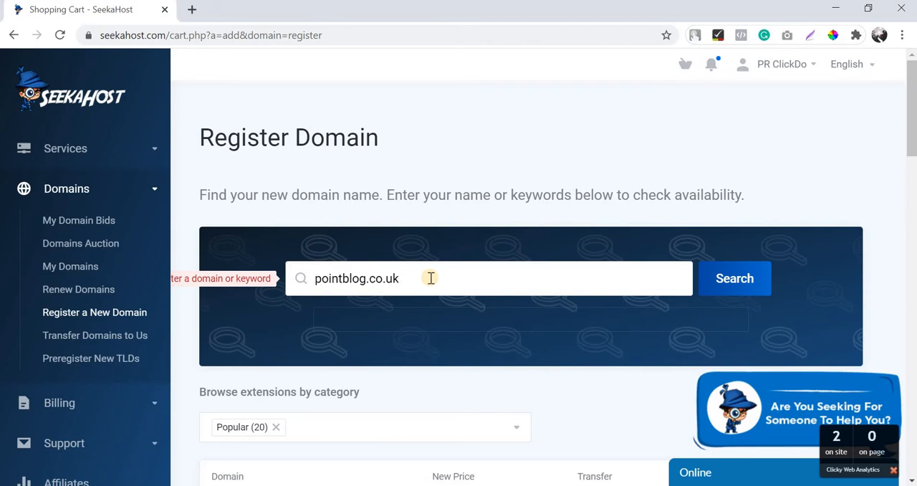
pyautogui.click(731, 281)
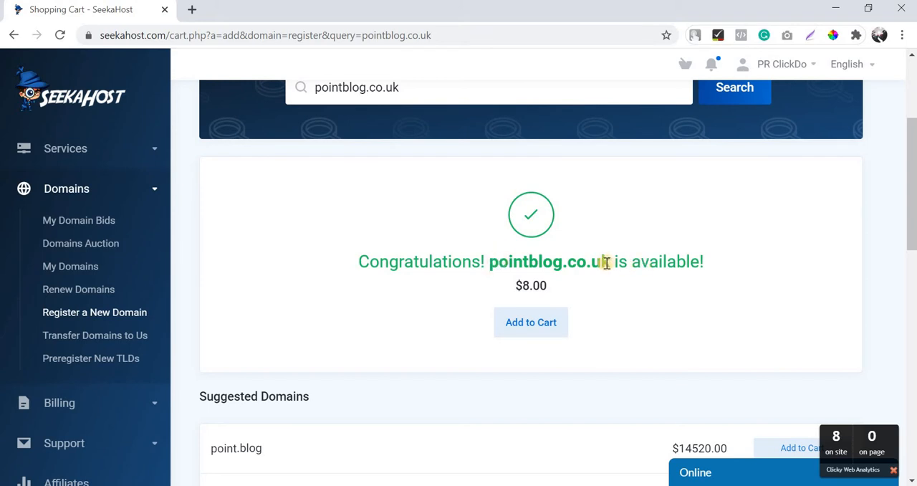
# Add pointblog.co.uk to the cart and try to continue through checkout with the default domain configuration.
pyautogui.click(542, 324)
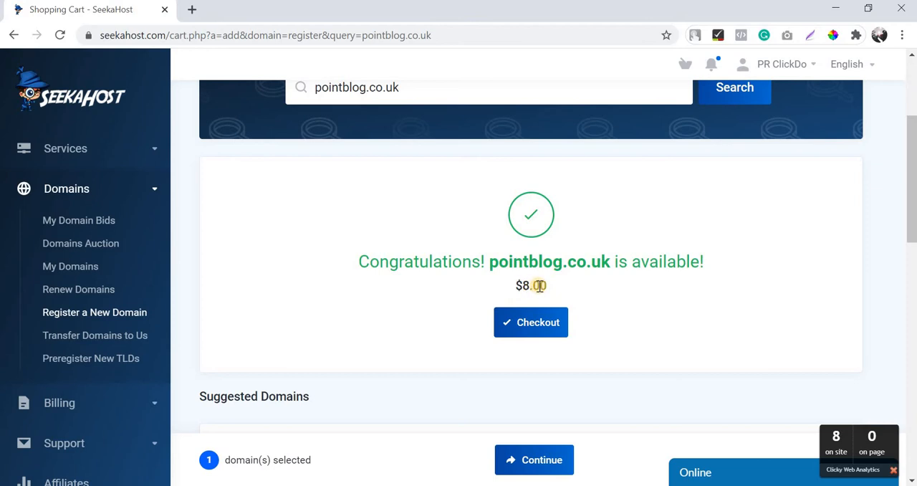
pyautogui.click(529, 327)
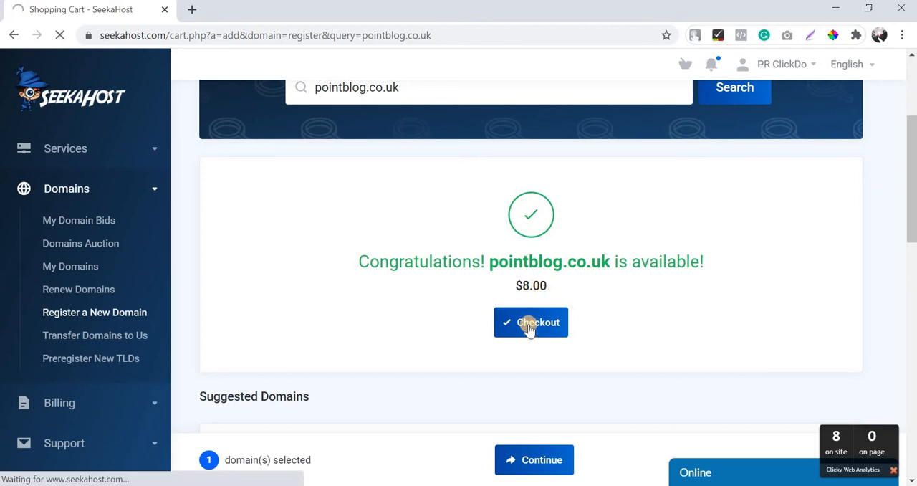
pyautogui.scroll(-5, 496, 252)
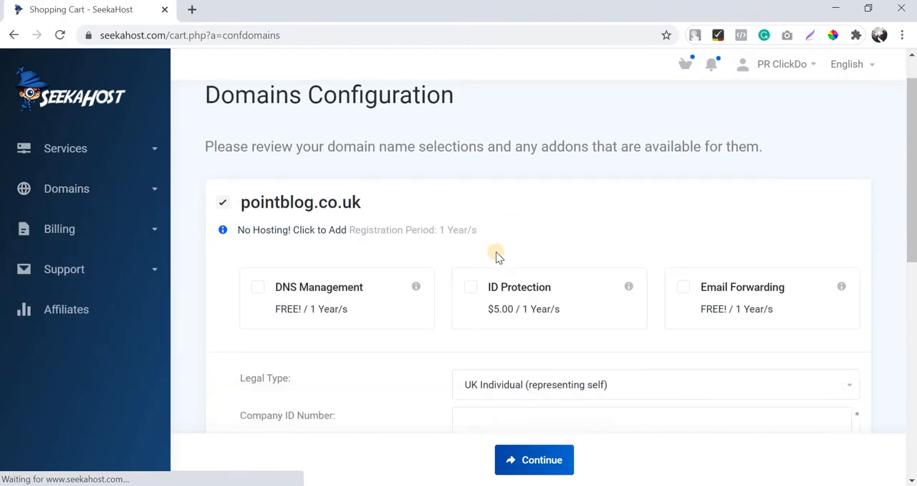
pyautogui.scroll(-2, 496, 251)
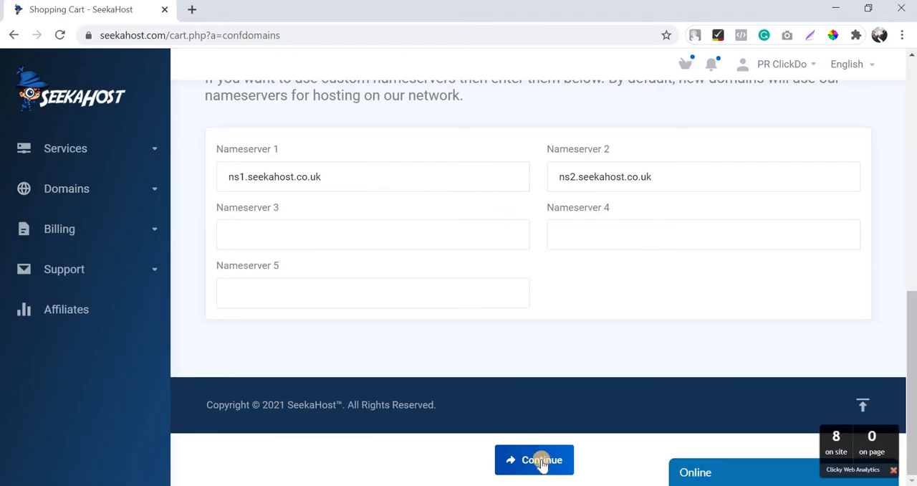
pyautogui.click(543, 462)
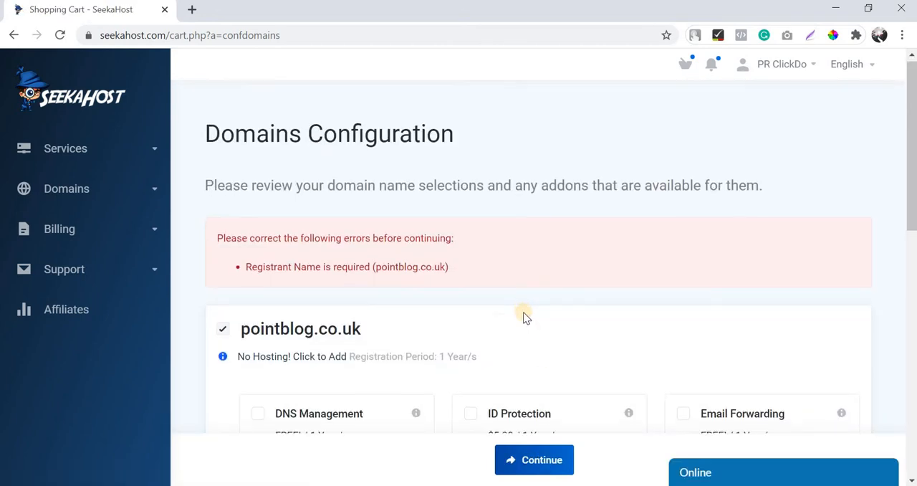
# Fill in the required registrant details for pointblog.co.uk from a saved suggestion and continue to the order review.
pyautogui.scroll(-5, 523, 317)
pyautogui.click(498, 194)
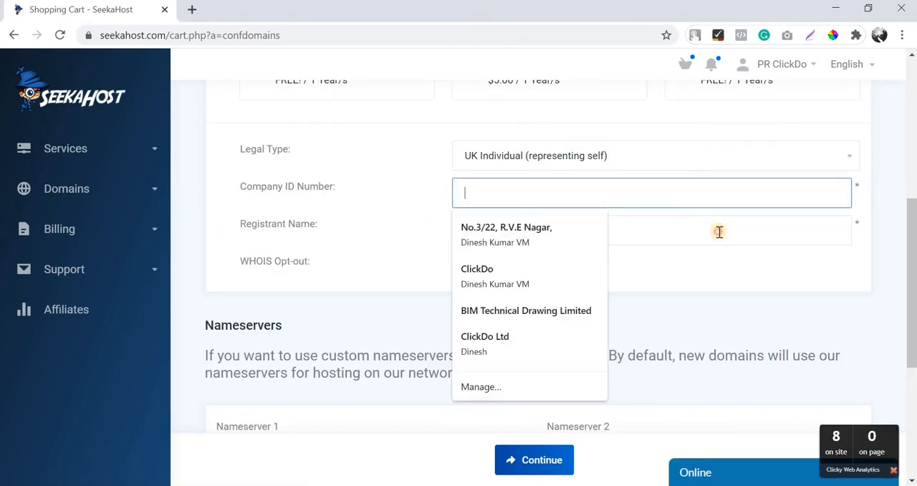
pyautogui.click(719, 231)
pyautogui.click(542, 263)
pyautogui.scroll(-5, 582, 397)
pyautogui.click(553, 461)
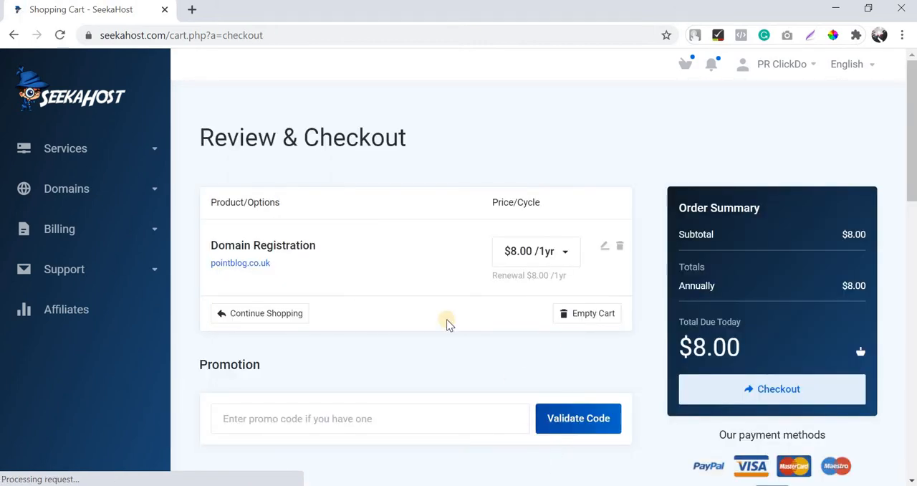
# Check out the order with PayPal, accepting the Terms of Service, and log in to PayPal with the prefilled credentials.
pyautogui.scroll(-13, 506, 311)
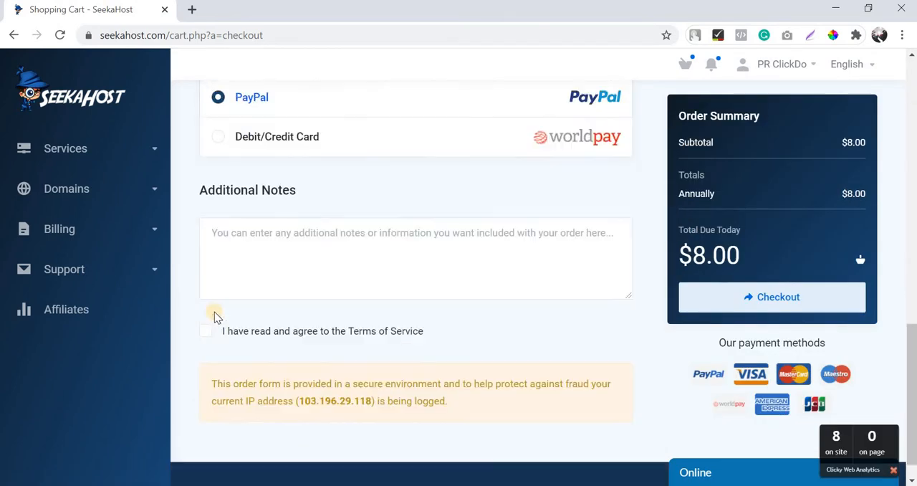
pyautogui.scroll(-1, 215, 317)
pyautogui.click(724, 309)
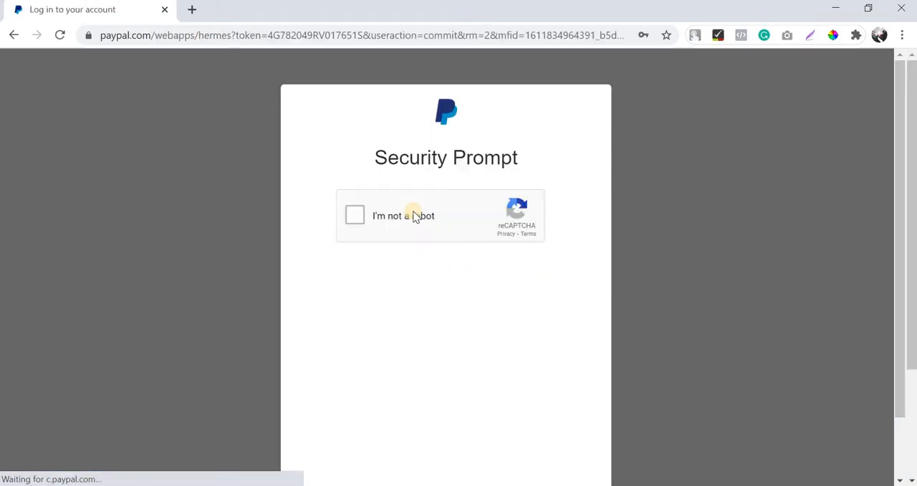
pyautogui.click(414, 217)
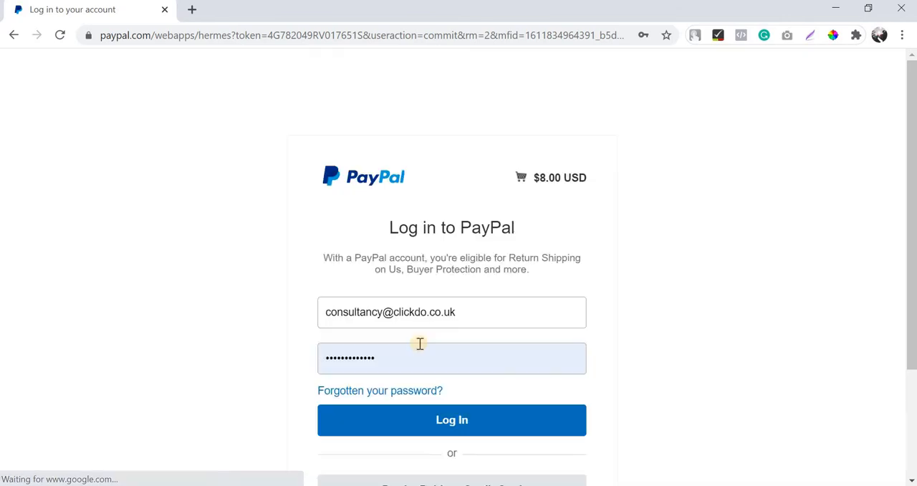
pyautogui.click(427, 423)
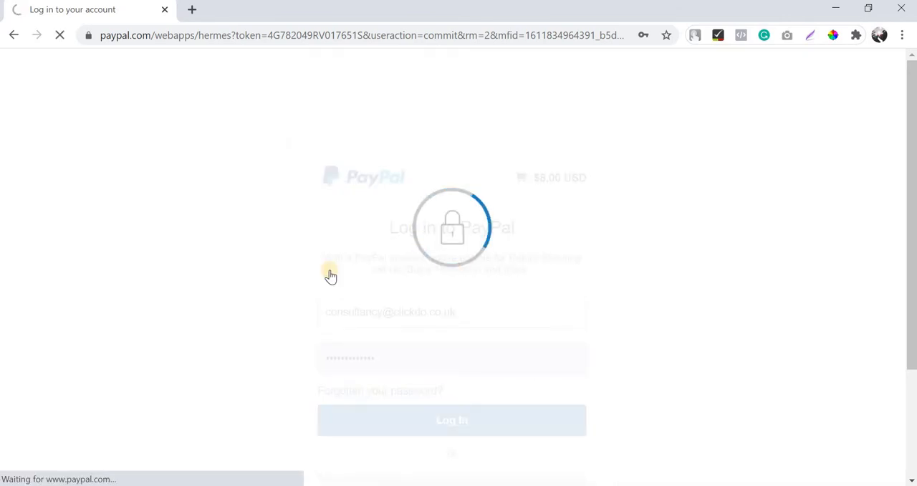
# Pay the $8.00 order from the PayPal balance (USD) and return to the SeekaHost invoice.
pyautogui.click(299, 278)
pyautogui.click(352, 443)
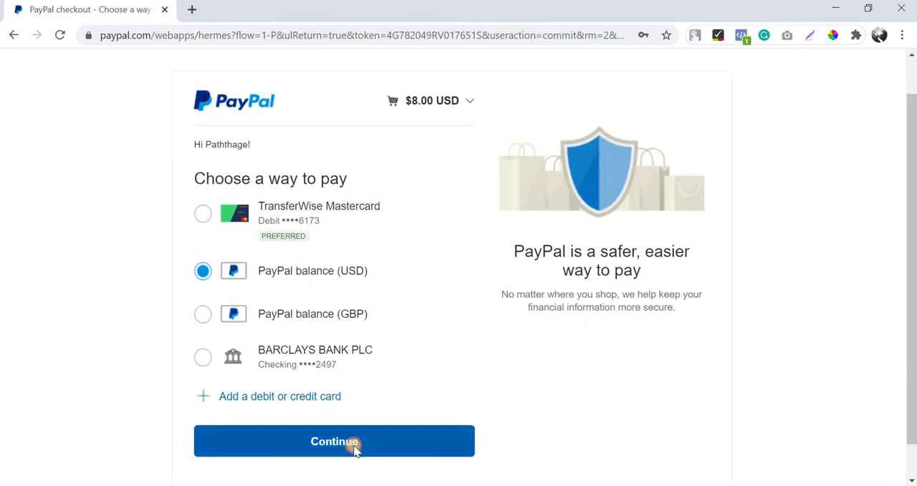
pyautogui.click(409, 332)
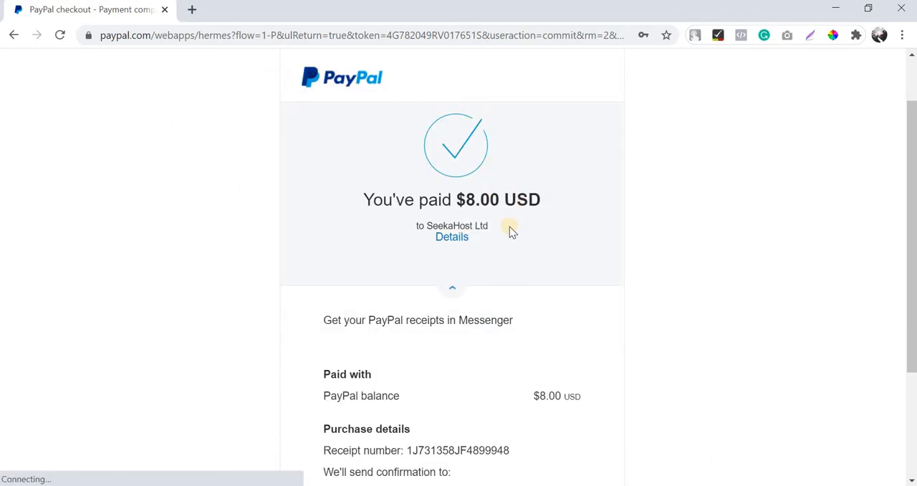
pyautogui.scroll(-3, 510, 226)
pyautogui.click(485, 421)
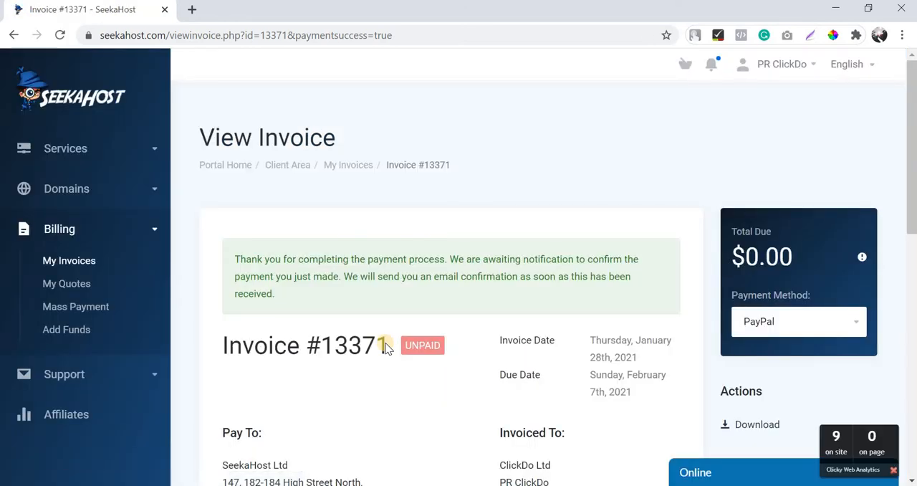
# Open seekahost.app in a new browser tab and close the extra blank tab.
pyautogui.doubleClick(193, 10)
pyautogui.click(334, 11)
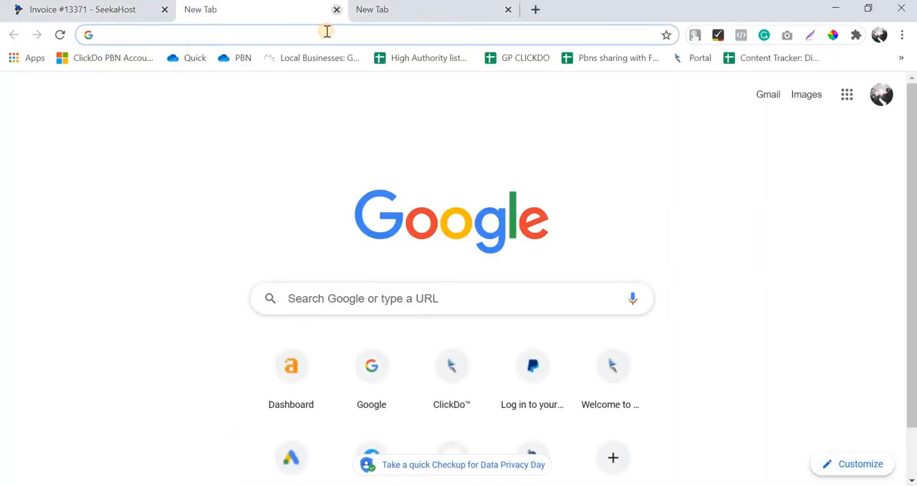
pyautogui.hotkey('ctrl', 'w')
pyautogui.click(327, 31)
pyautogui.write('seeka')
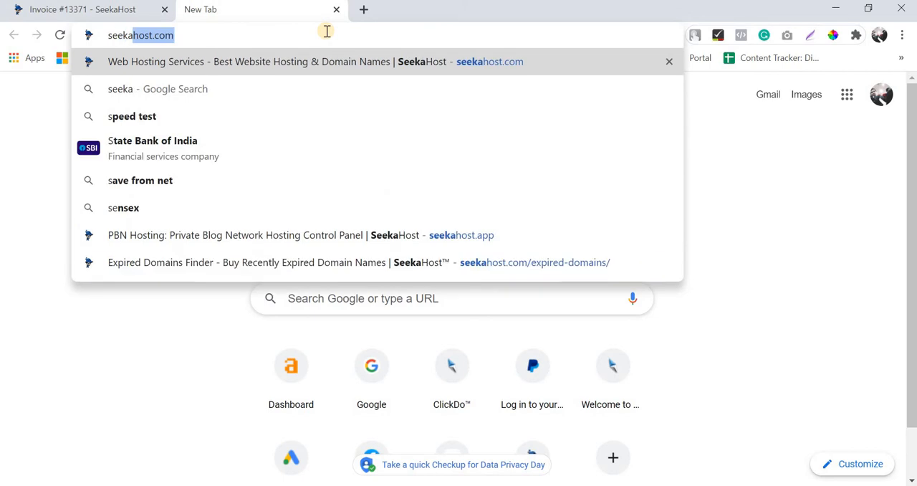
pyautogui.write('host.app')
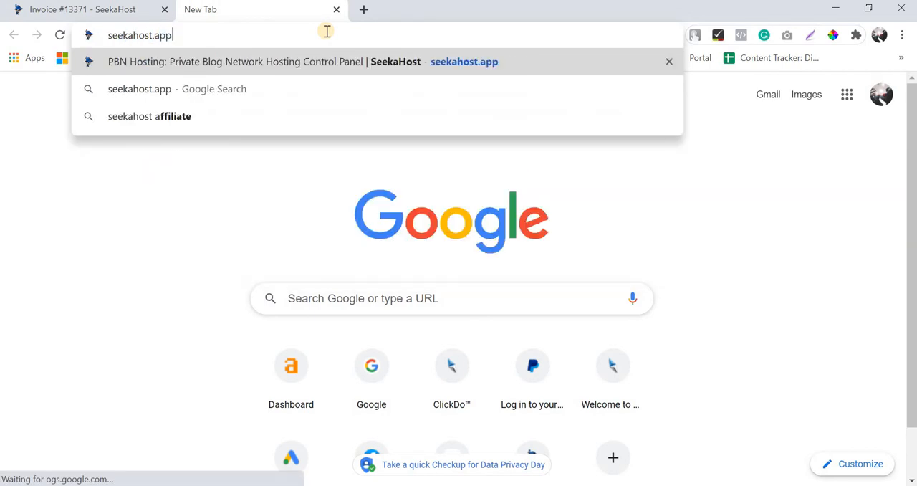
pyautogui.press('Return')
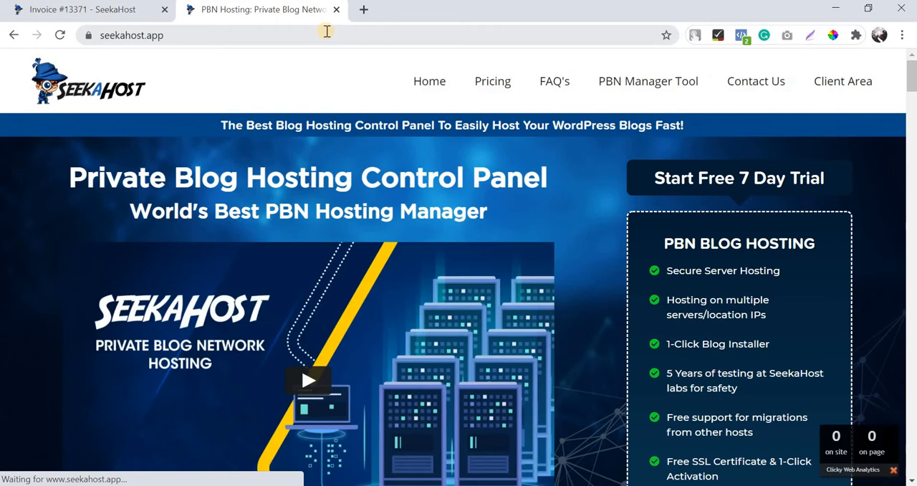
# Go to the client area of seekahost.app and sign in with the prefilled credentials.
pyautogui.click(168, 36)
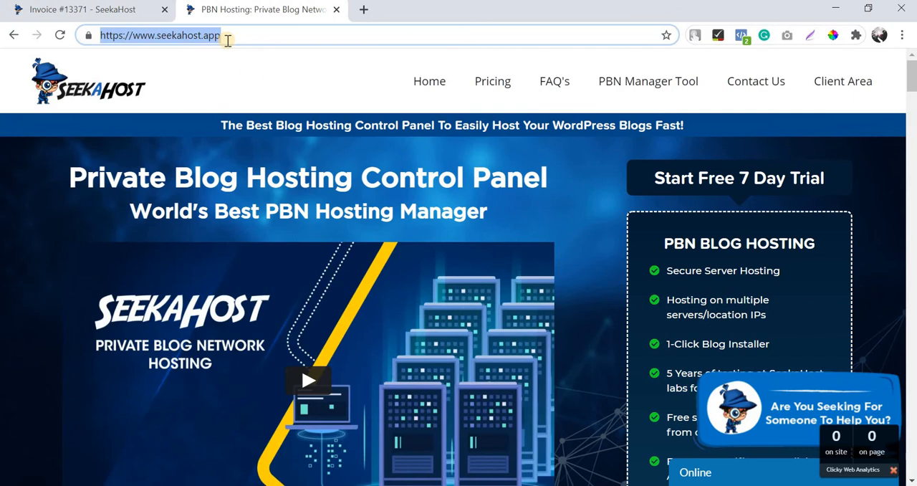
pyautogui.click(254, 83)
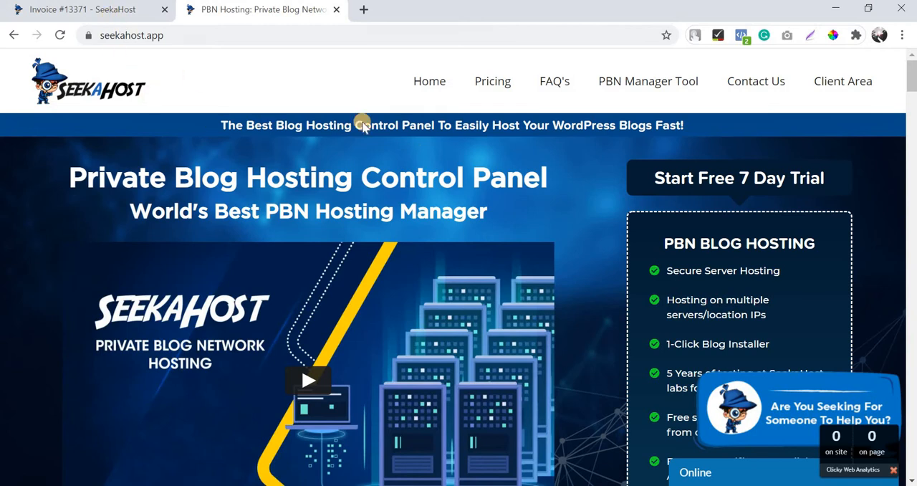
pyautogui.click(821, 84)
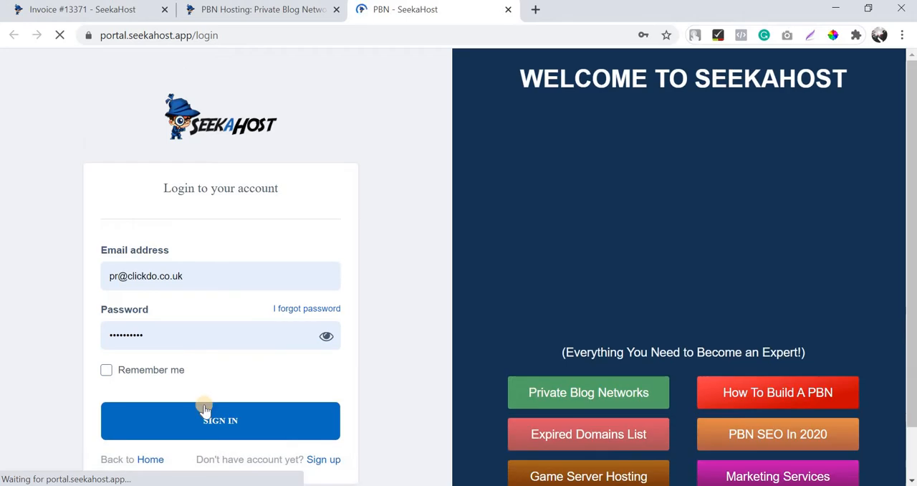
pyautogui.click(207, 417)
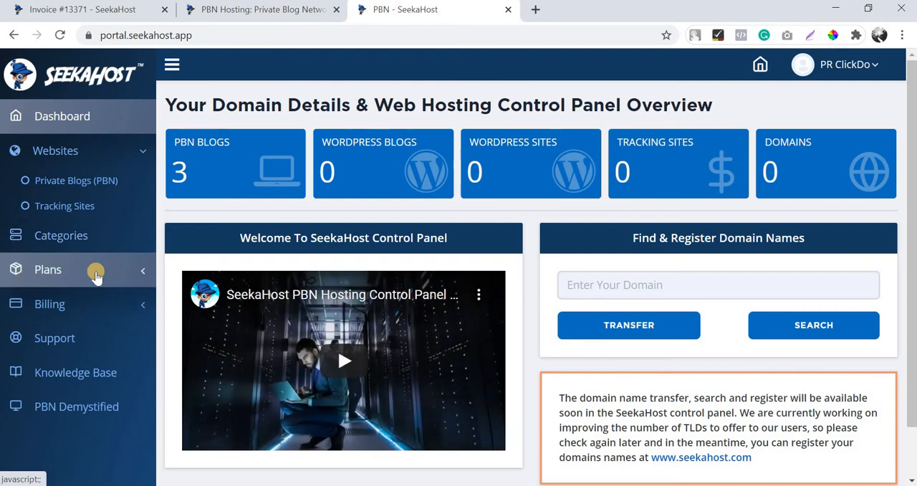
# Review the available PBN Hosting plans in the control panel and open the private blogs list.
pyautogui.click(95, 276)
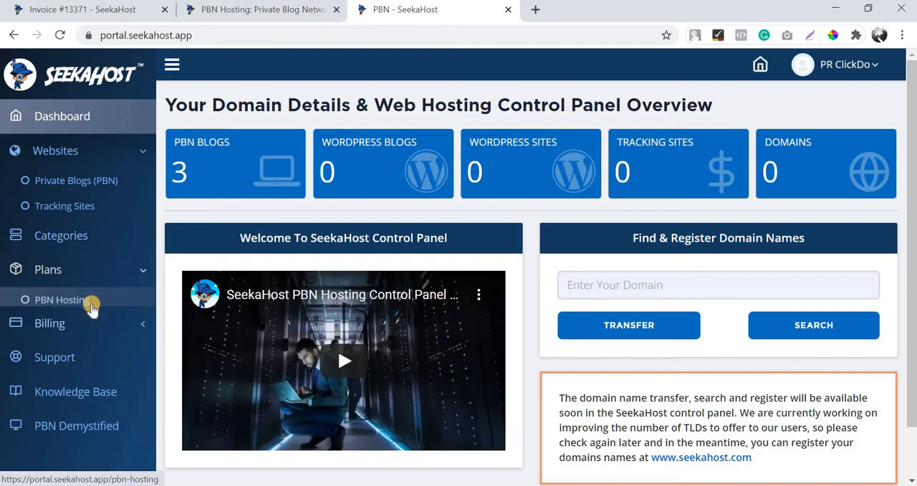
pyautogui.click(92, 307)
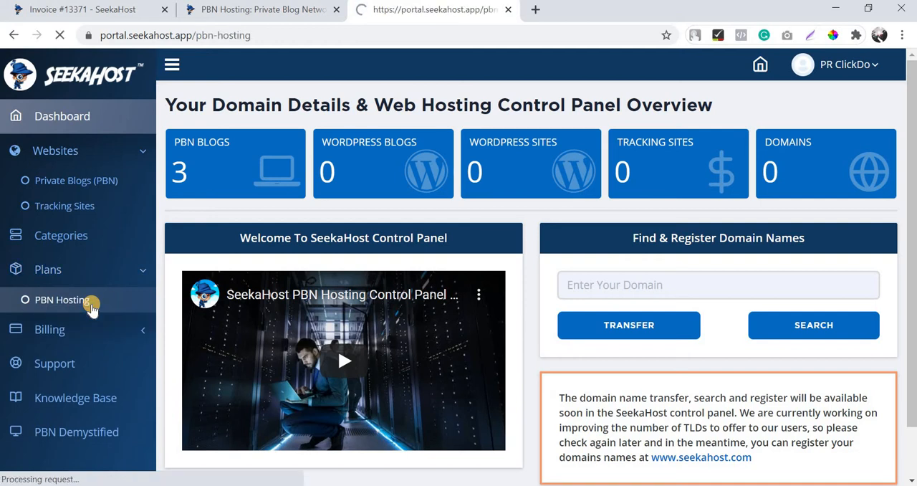
pyautogui.scroll(-7, 434, 194)
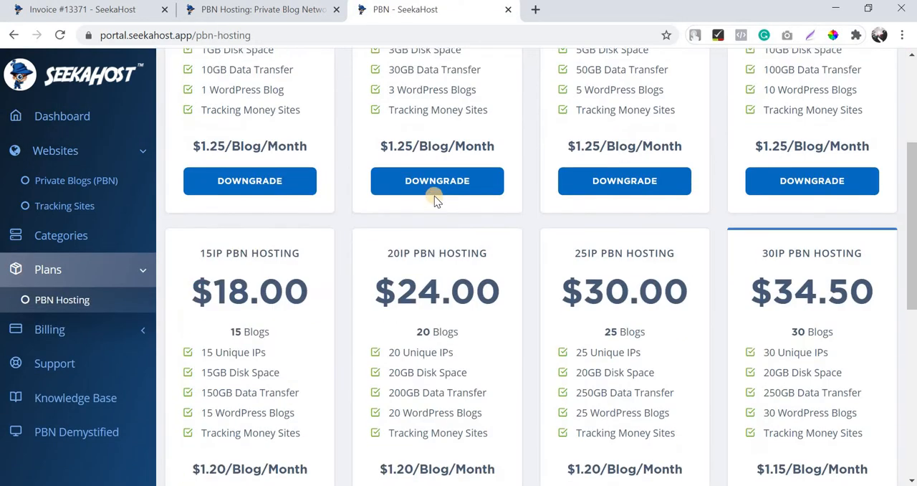
pyautogui.scroll(-3, 771, 280)
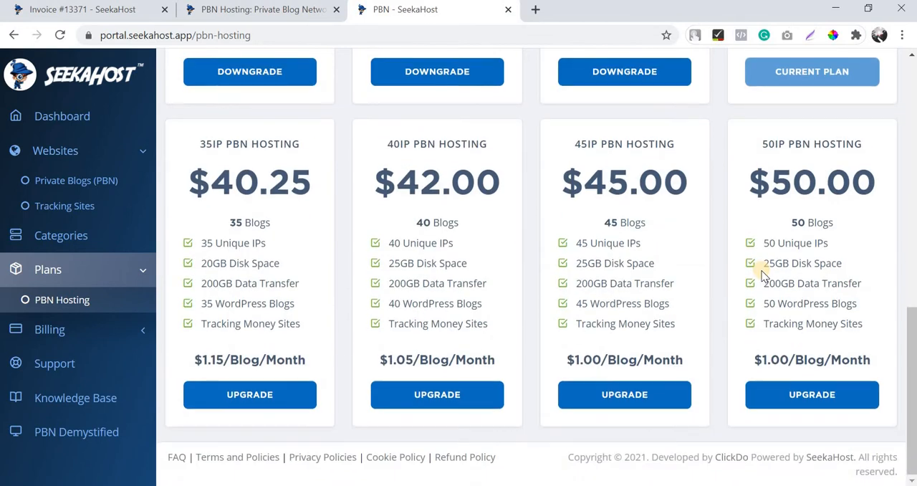
pyautogui.scroll(6, 761, 267)
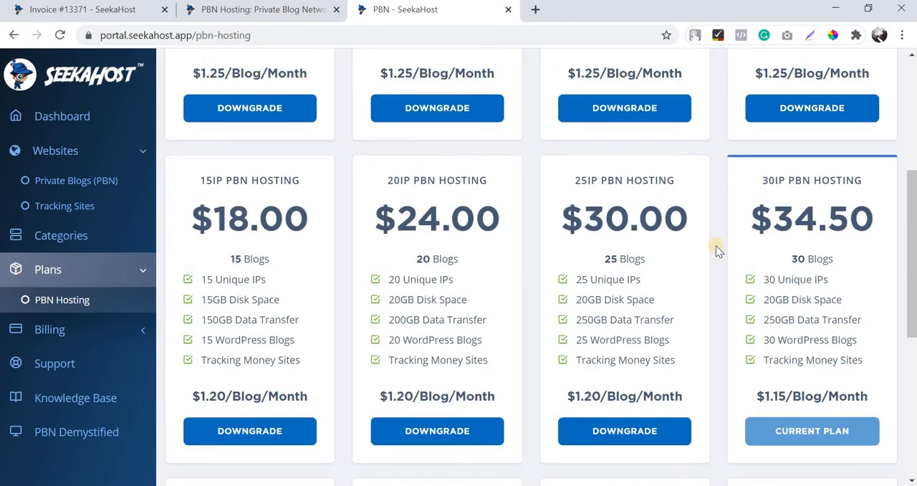
pyautogui.scroll(4, 72, 185)
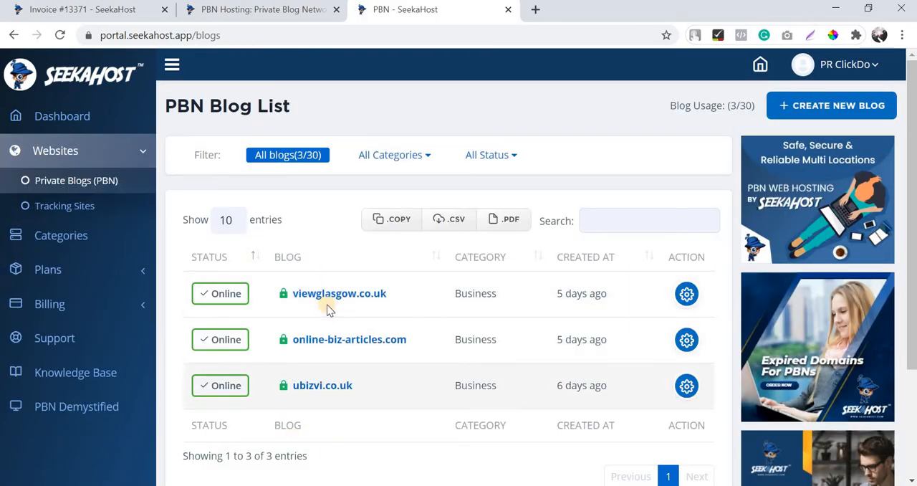
# Check the domain registration item for pointblog.co.uk on the SeekaHost invoice and look over the seekahost.app homepage.
pyautogui.click(89, 8)
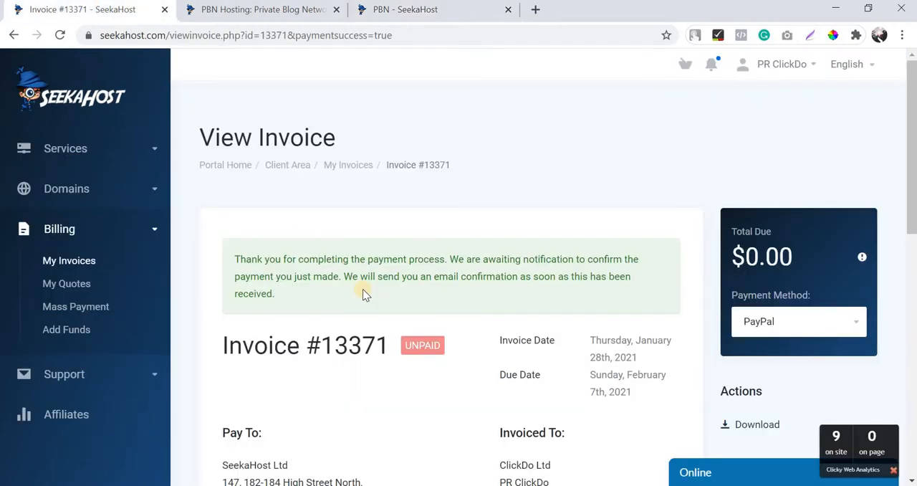
pyautogui.scroll(-4, 363, 289)
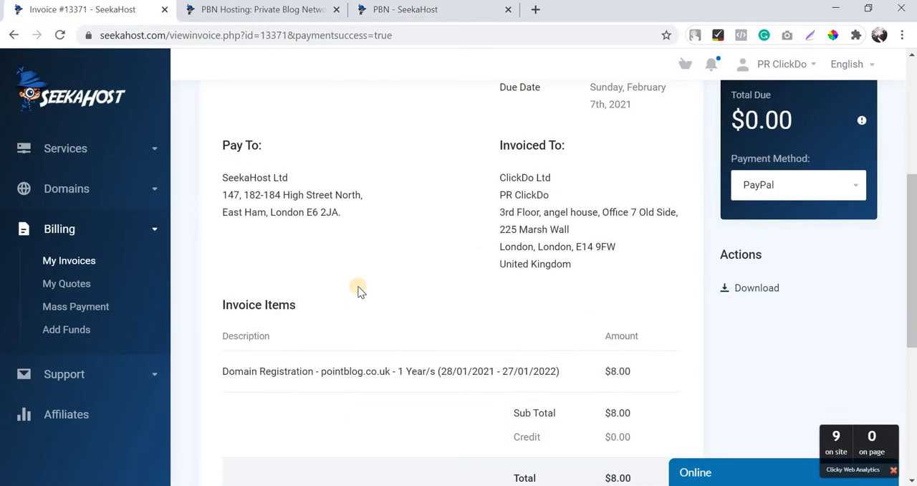
pyautogui.scroll(-2, 361, 290)
pyautogui.moveTo(321, 227); pyautogui.dragTo(391, 228)
pyautogui.click(441, 251)
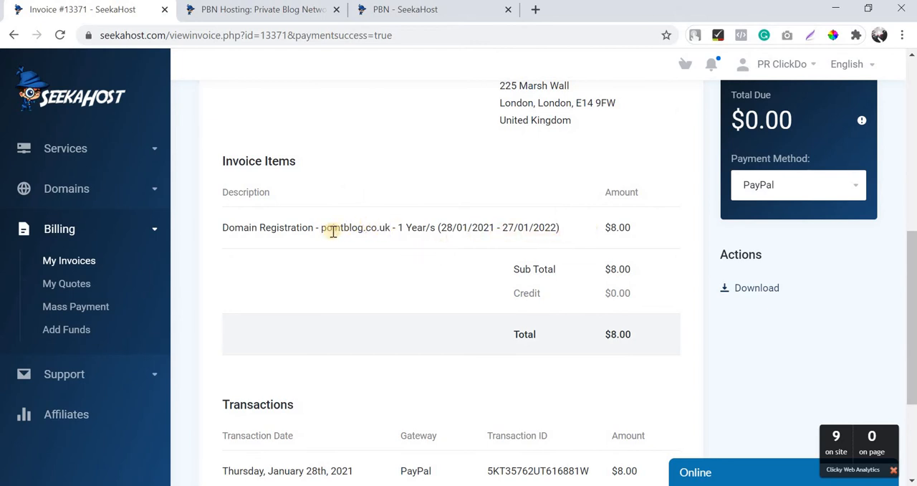
pyautogui.moveTo(320, 230); pyautogui.dragTo(391, 229)
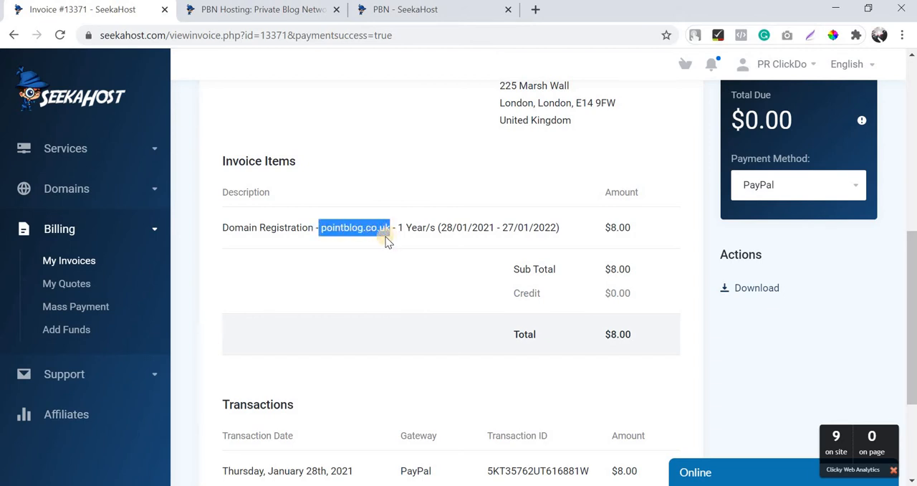
pyautogui.click(316, 20)
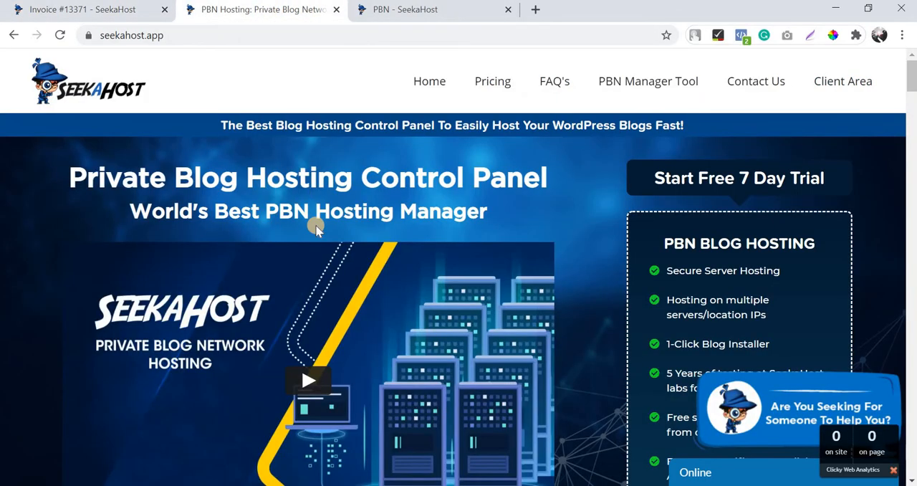
pyautogui.scroll(-3, 315, 228)
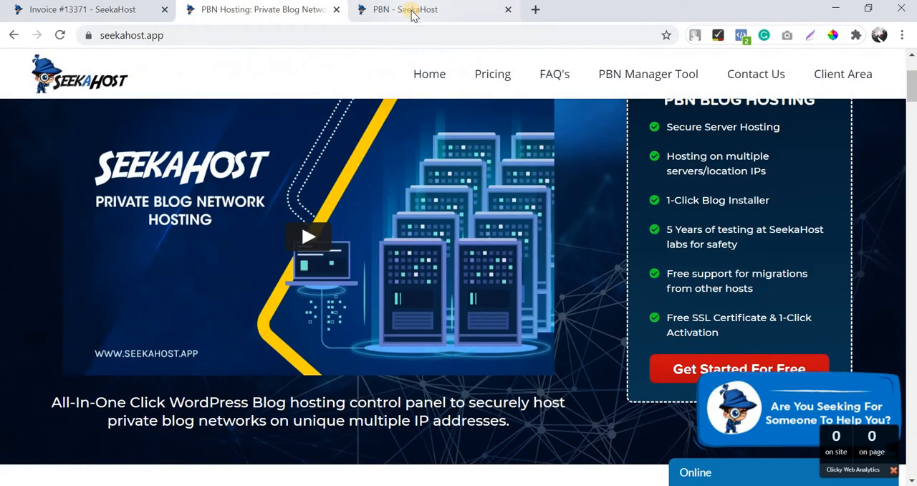
# Start a new blog from the PBN blog list and set its domain to pointblog.co.uk.
pyautogui.click(412, 12)
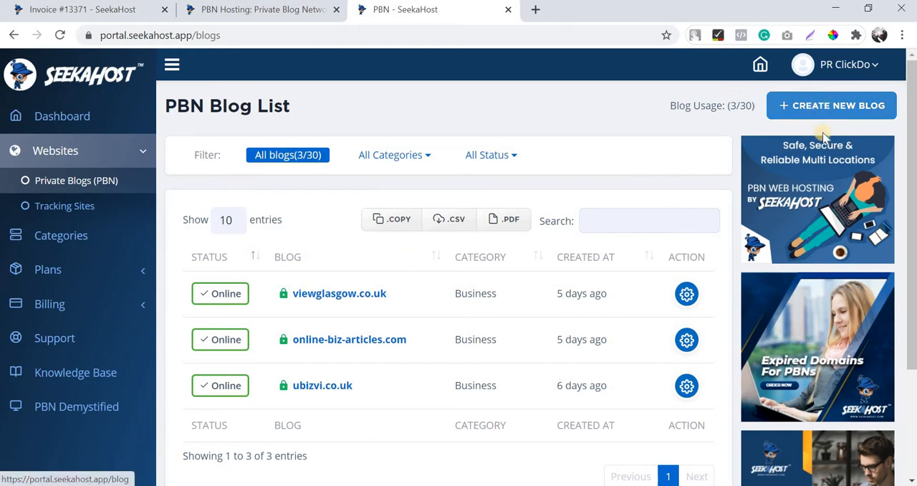
pyautogui.click(784, 106)
pyautogui.click(784, 107)
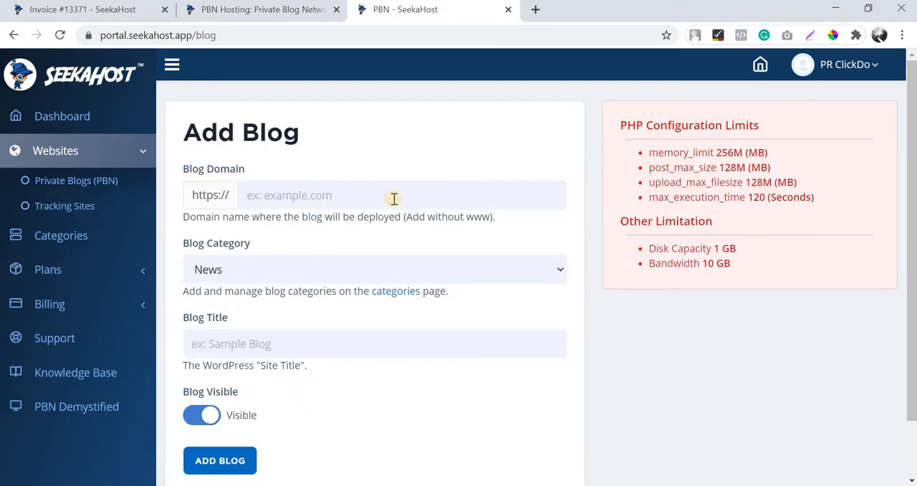
pyautogui.click(393, 198)
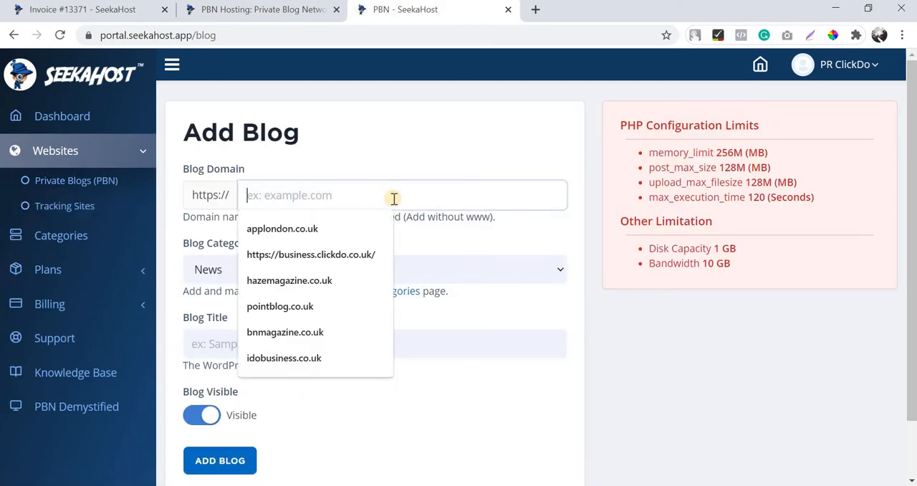
pyautogui.write('pointblog.co.uk')
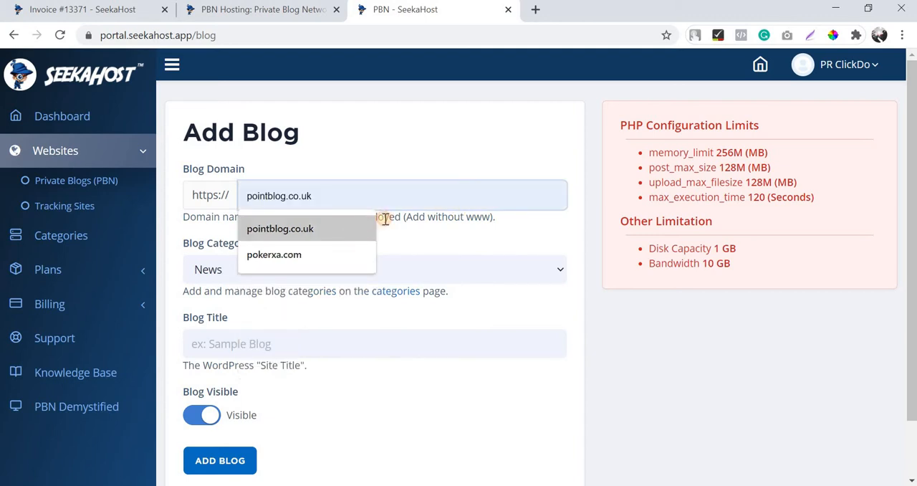
pyautogui.click(367, 229)
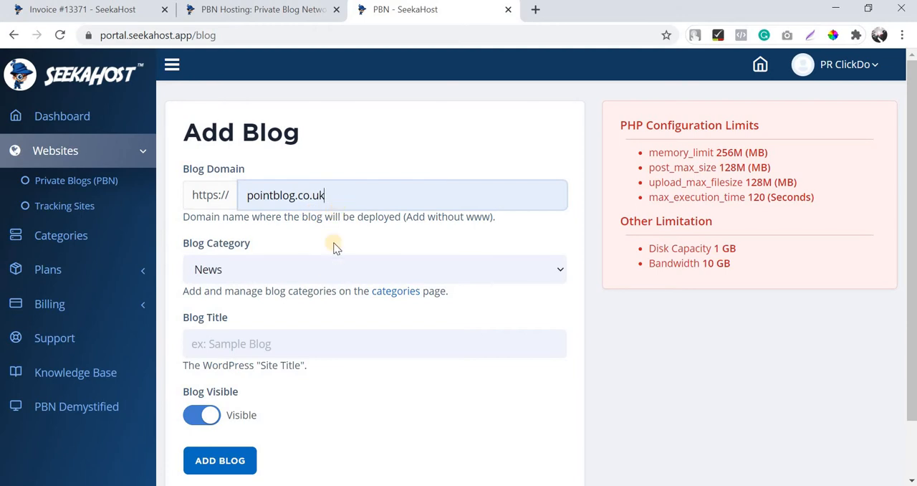
# Set the blog category to Business and the title to Point Blog, and add the blog.
pyautogui.click(326, 278)
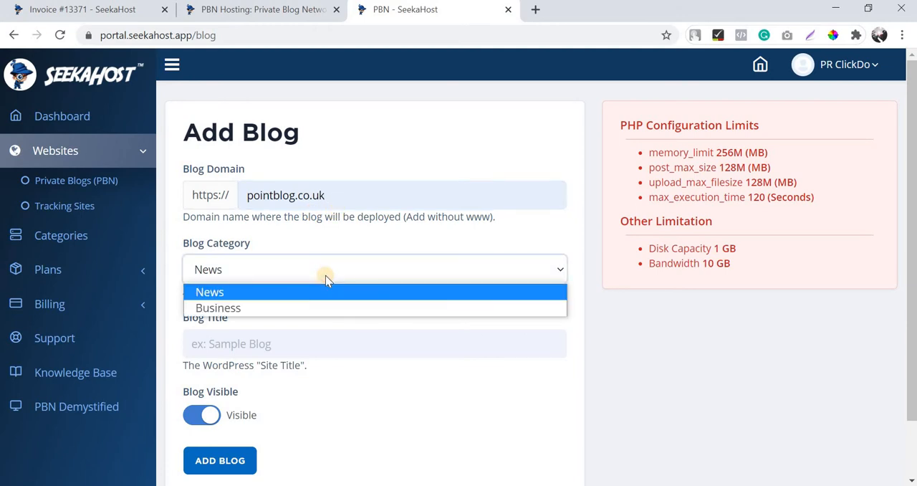
pyautogui.click(325, 279)
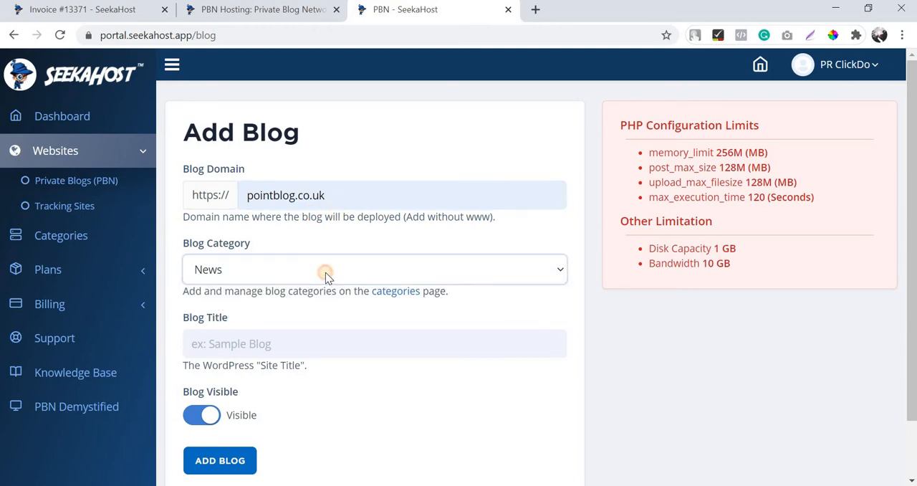
pyautogui.click(327, 269)
pyautogui.click(324, 309)
pyautogui.click(294, 351)
pyautogui.write('Point')
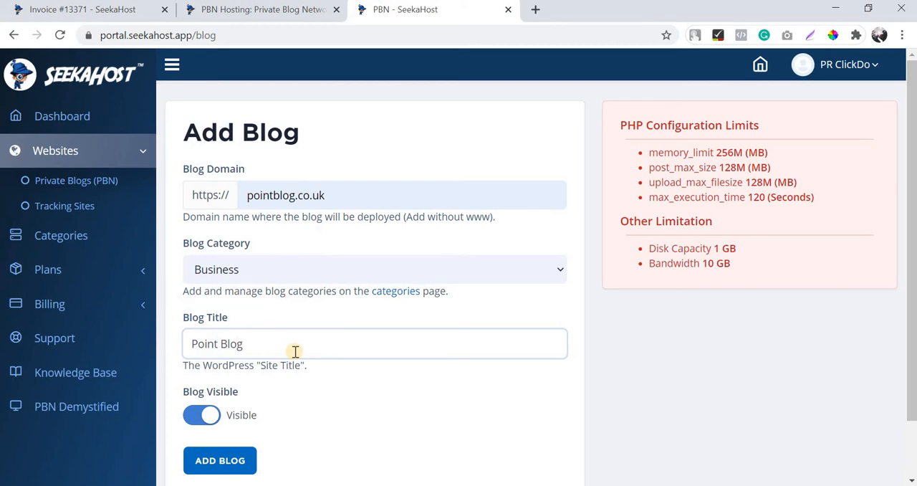
pyautogui.write(' Blog')
pyautogui.scroll(-1, 221, 395)
pyautogui.click(223, 403)
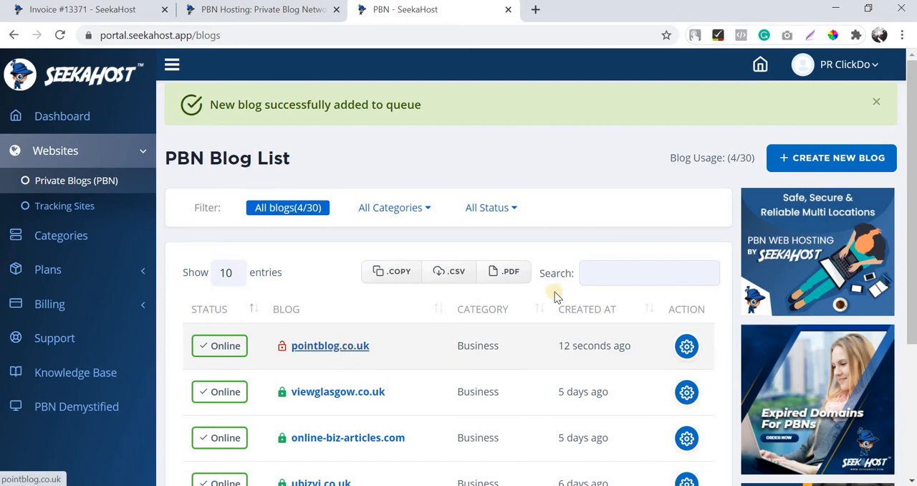
# Open the pointblog.co.uk blog details, reveal the login password, and examine the private name servers and login details.
pyautogui.scroll(-1, 555, 291)
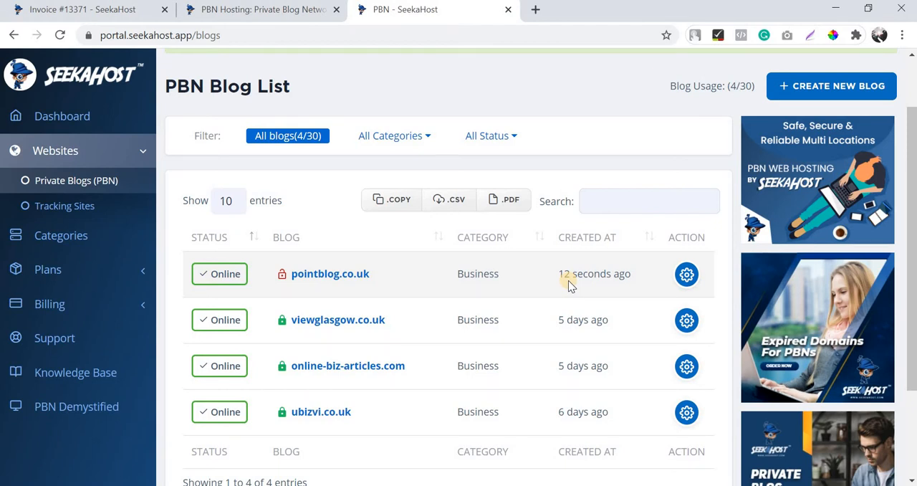
pyautogui.click(686, 277)
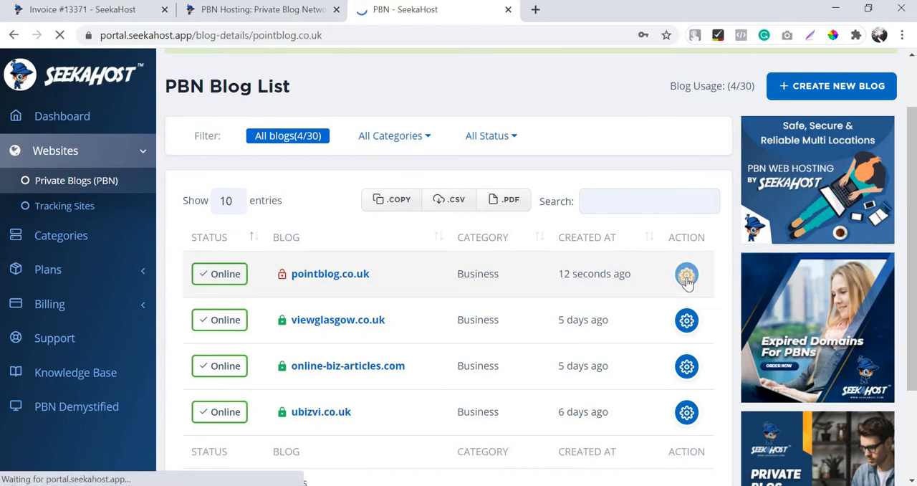
pyautogui.scroll(-4, 589, 301)
pyautogui.scroll(1, 577, 179)
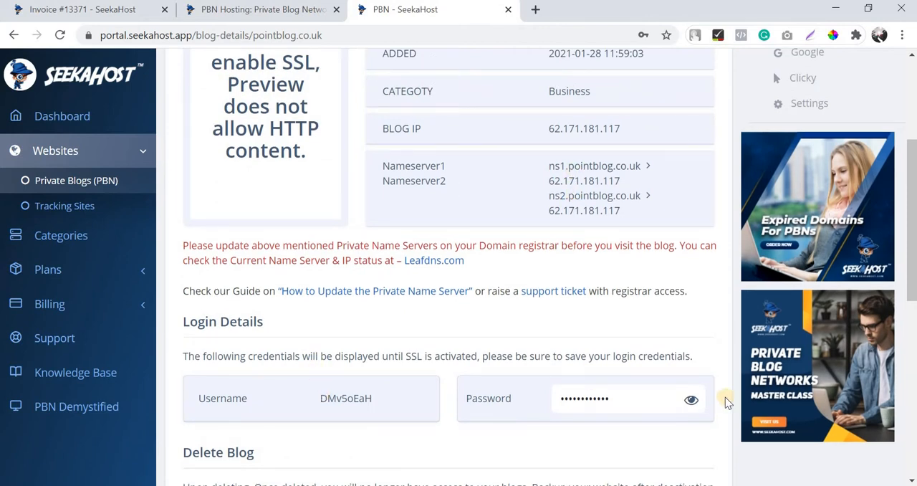
pyautogui.click(692, 400)
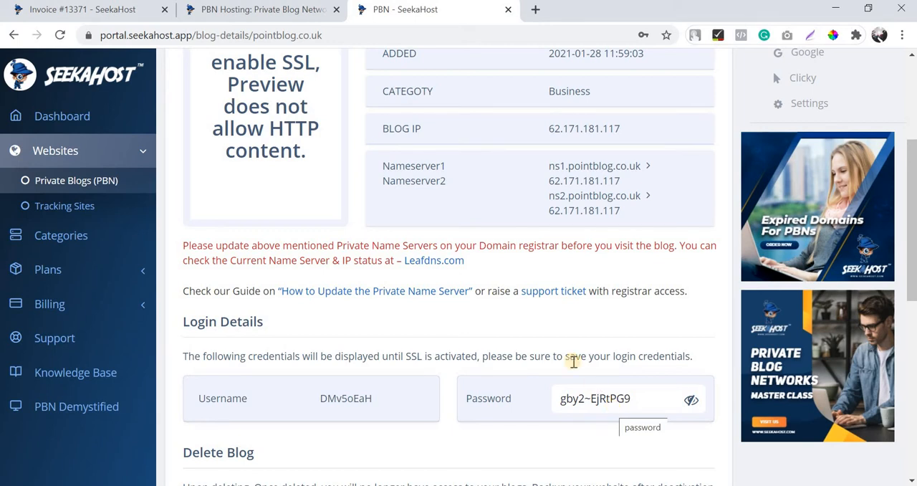
pyautogui.scroll(3, 563, 351)
pyautogui.scroll(-1, 573, 244)
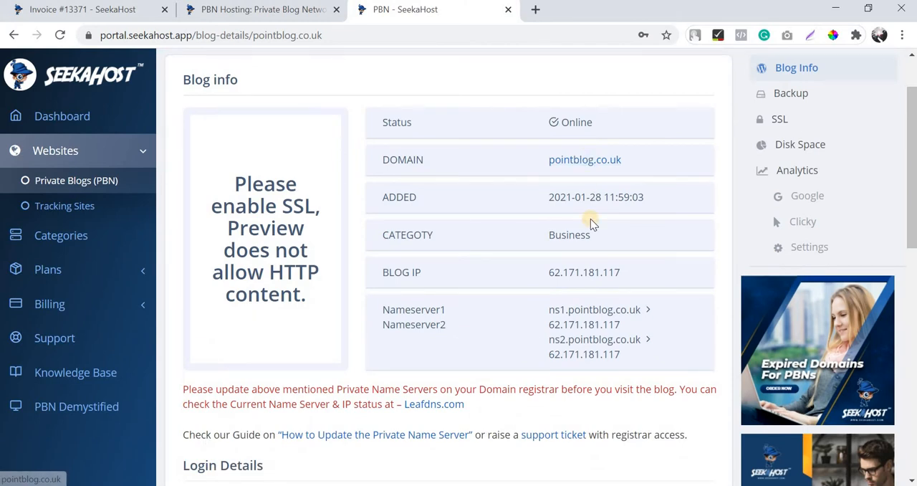
pyautogui.scroll(-1, 584, 246)
pyautogui.scroll(-2, 375, 317)
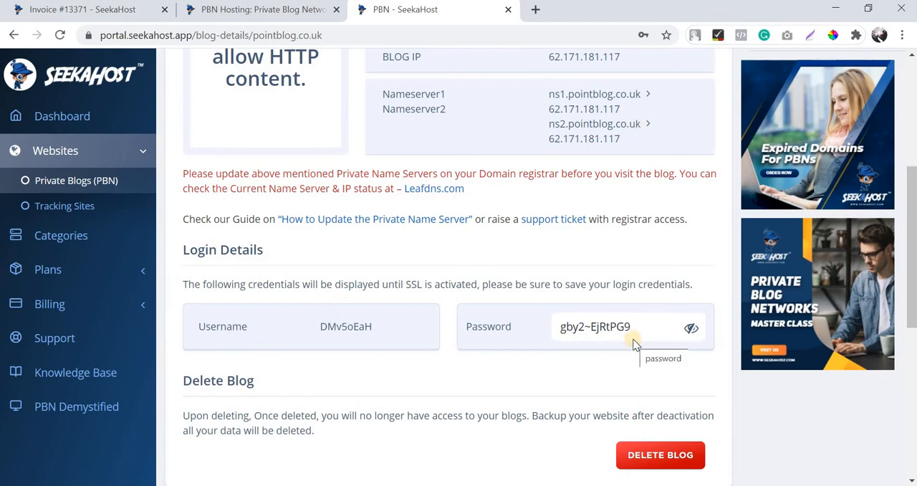
# Open the My Domains list in the client area and check the first nameserver's IP in the pointblog.co.uk blog details.
pyautogui.scroll(3, 633, 343)
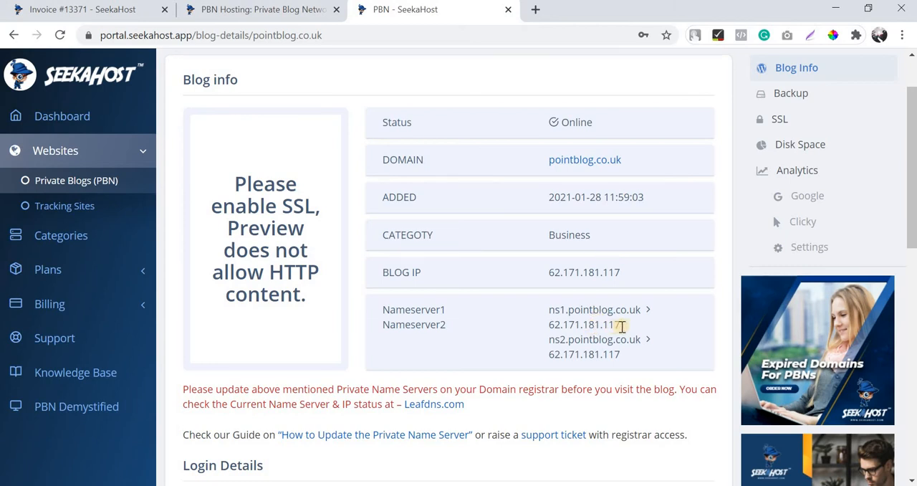
pyautogui.click(98, 12)
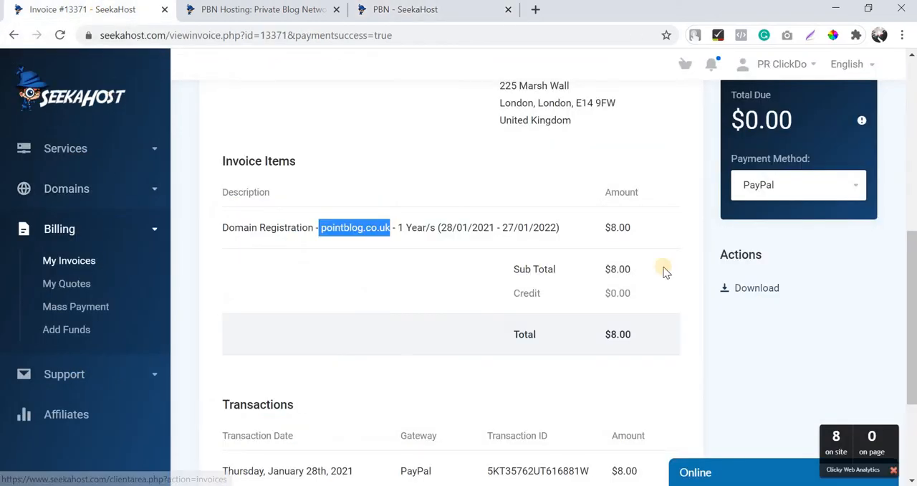
pyautogui.scroll(4, 107, 244)
pyautogui.click(97, 188)
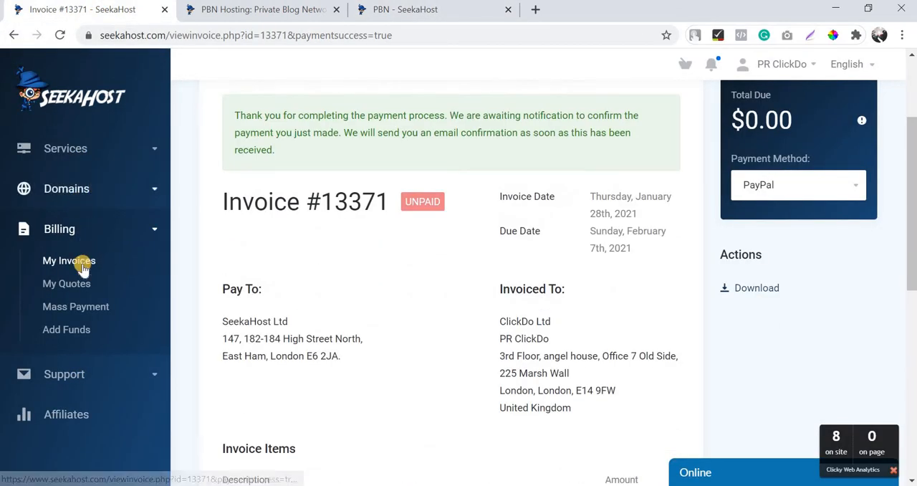
pyautogui.click(89, 265)
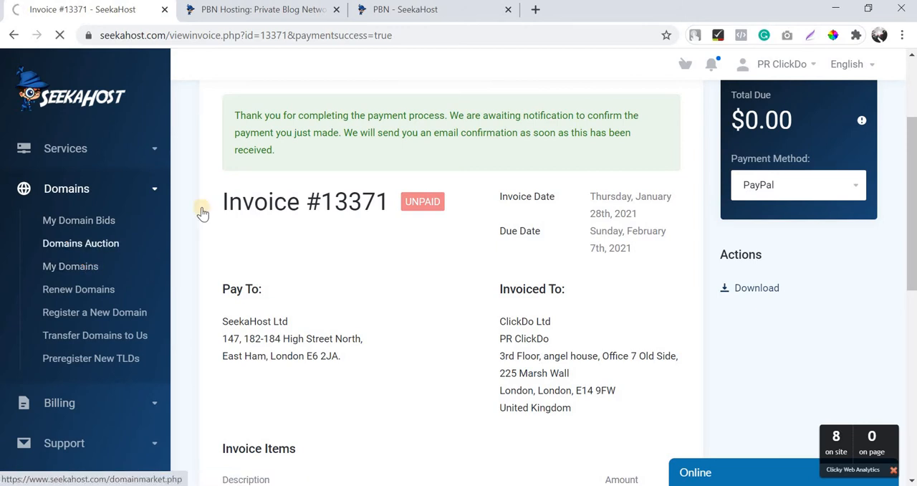
pyautogui.click(438, 9)
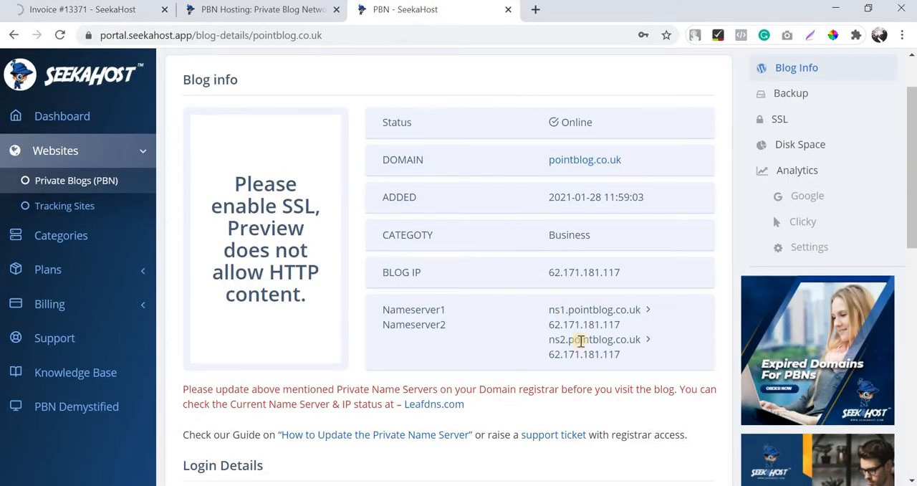
pyautogui.moveTo(552, 326); pyautogui.dragTo(625, 324)
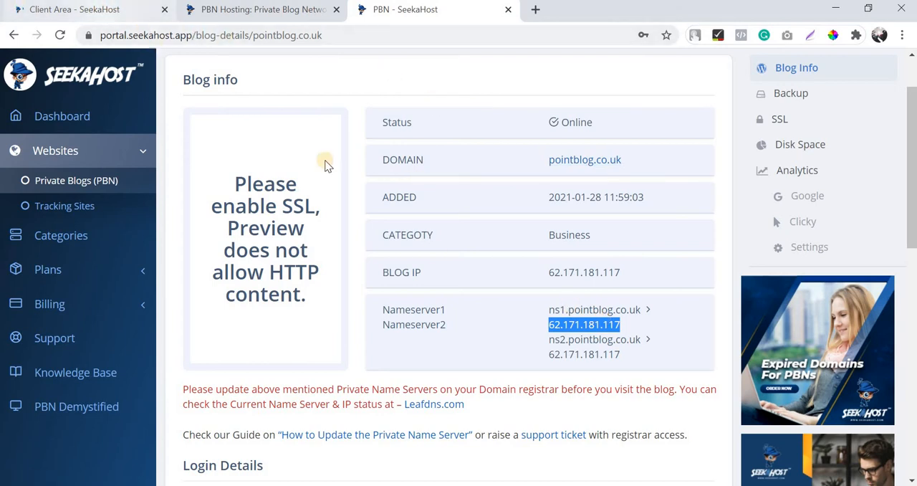
# Search the domain list for "poin" and open the private nameserver registration page of pointblog.co.uk.
pyautogui.click(75, 10)
pyautogui.click(820, 136)
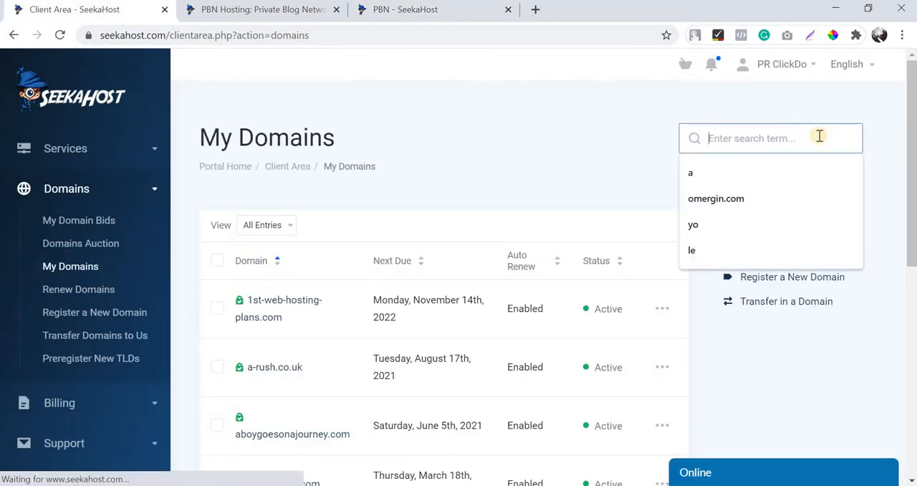
pyautogui.write('poin')
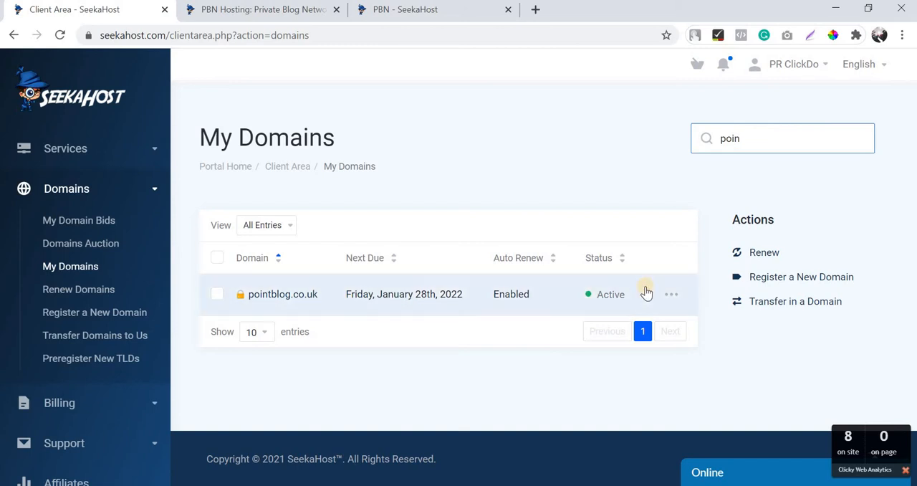
pyautogui.click(671, 294)
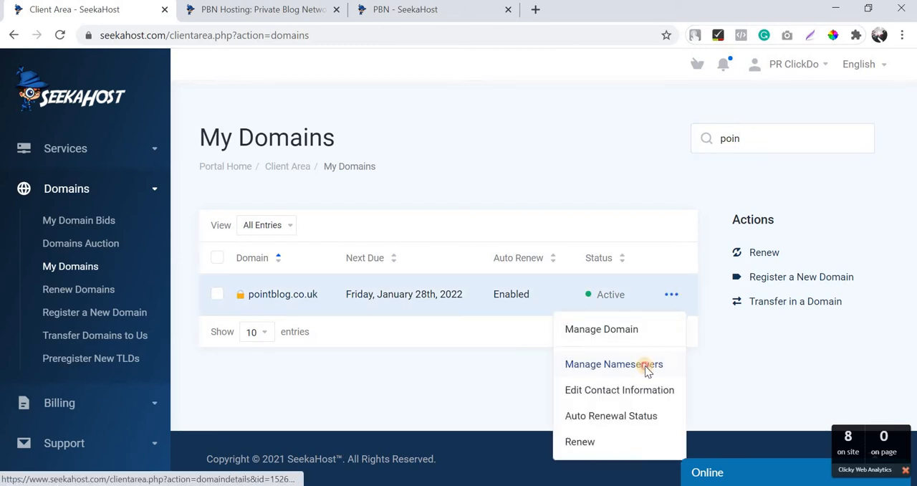
pyautogui.click(648, 367)
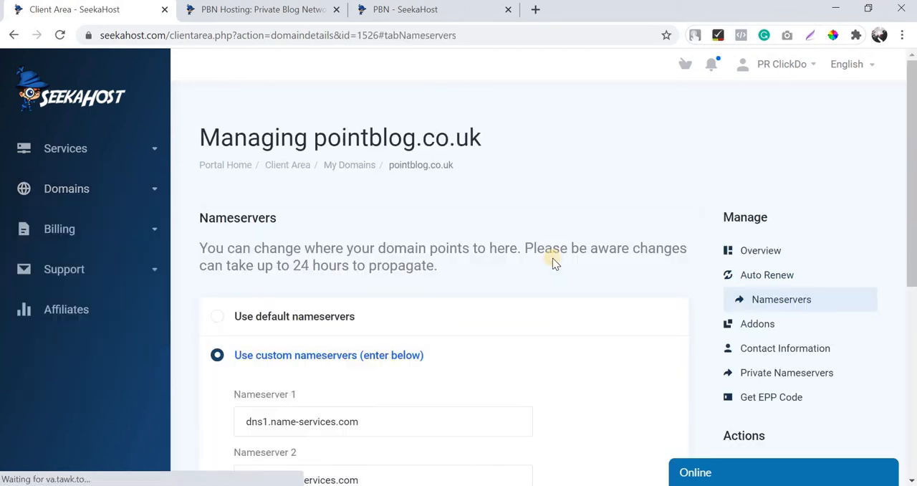
pyautogui.scroll(-2, 891, 239)
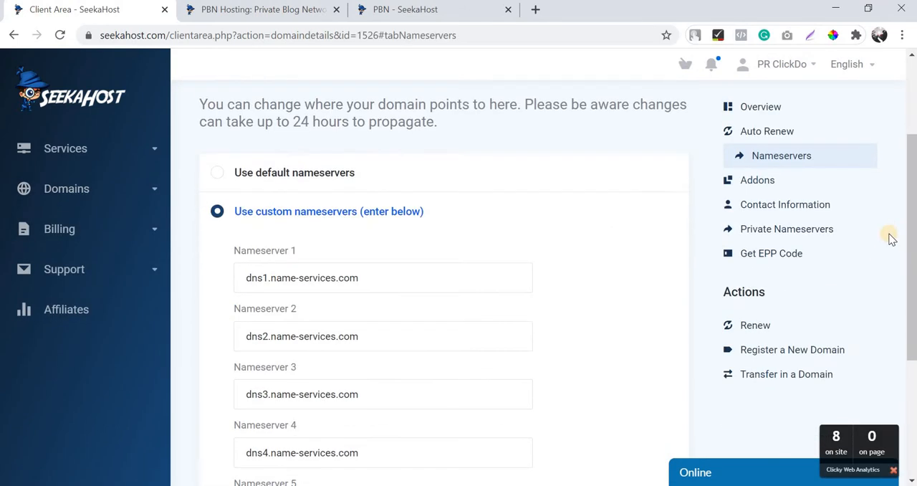
pyautogui.click(768, 231)
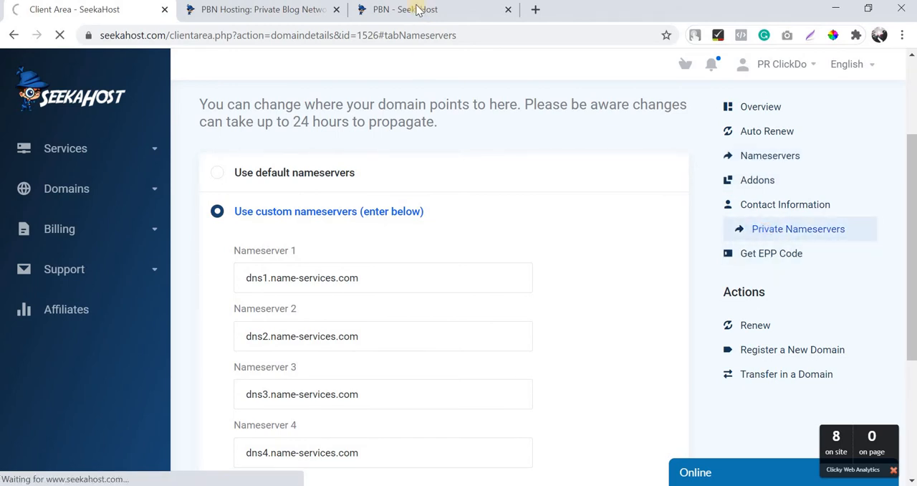
# Copy the first nameserver name from the blog details and enter ns1 as the nameserver to register for pointblog.co.uk.
pyautogui.click(414, 10)
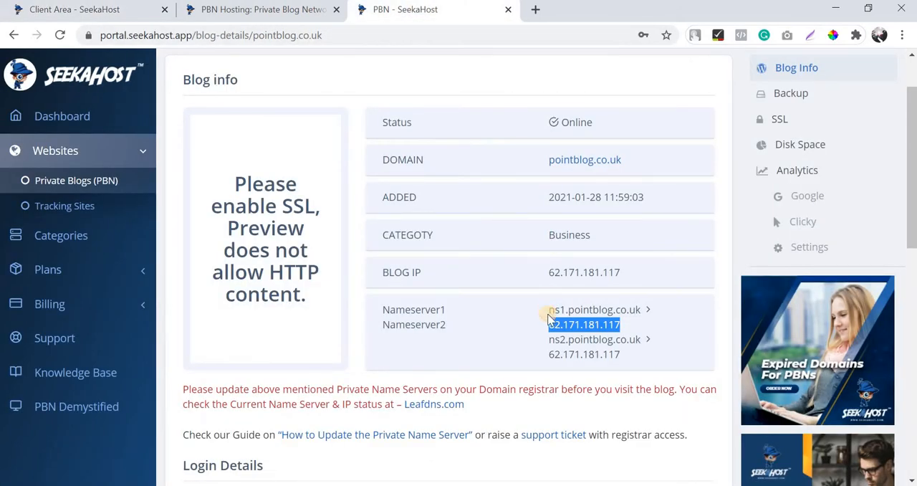
pyautogui.moveTo(549, 309); pyautogui.dragTo(634, 315)
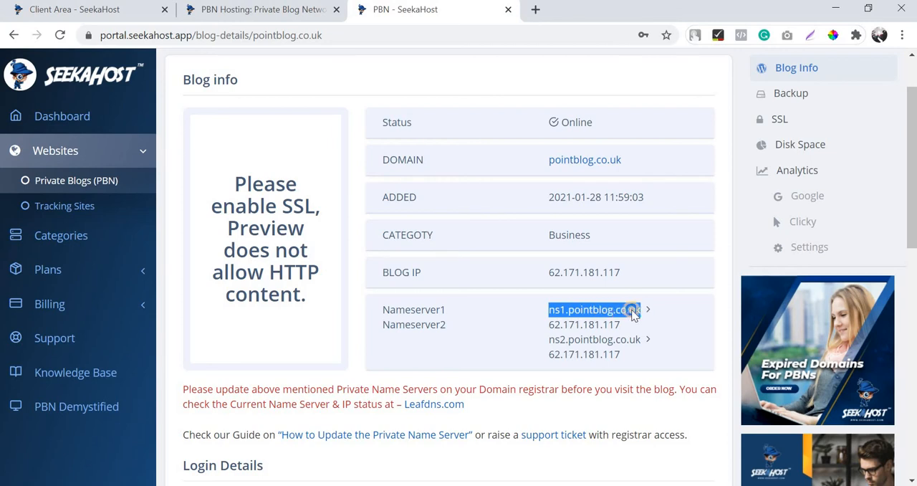
pyautogui.rightClick(635, 315)
pyautogui.click(652, 319)
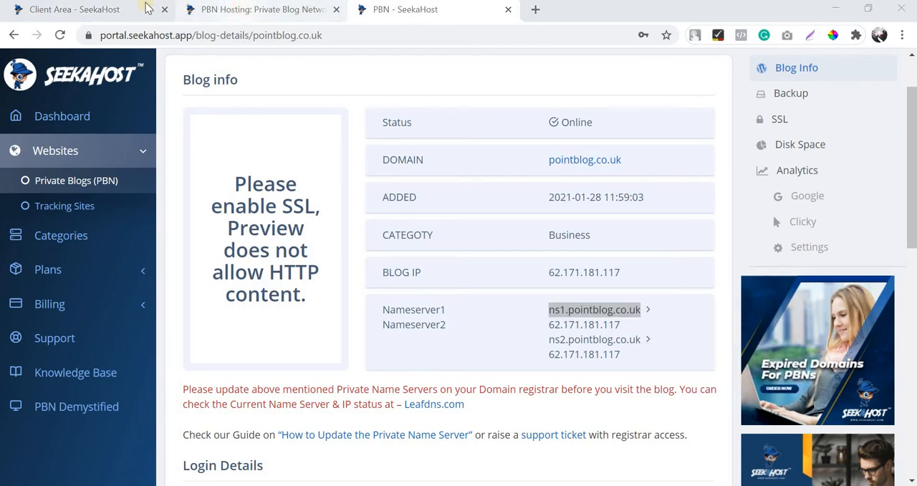
pyautogui.click(195, 9)
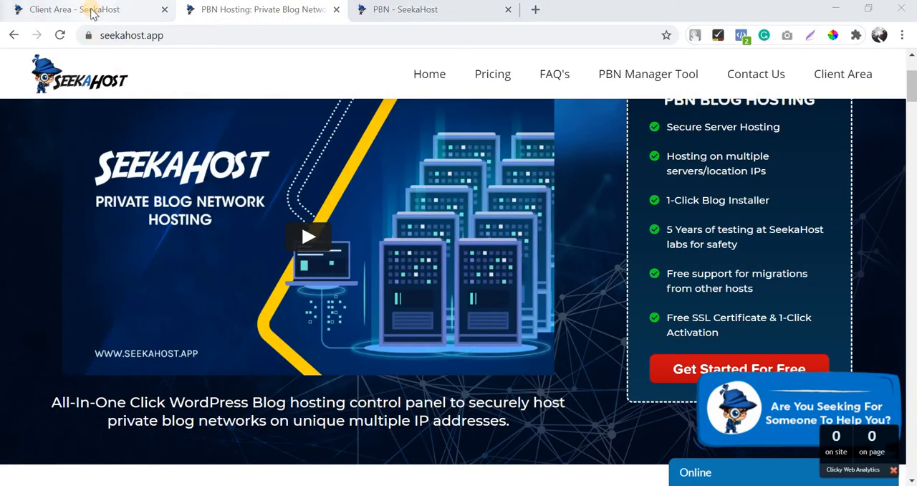
pyautogui.click(93, 12)
pyautogui.scroll(-1, 271, 312)
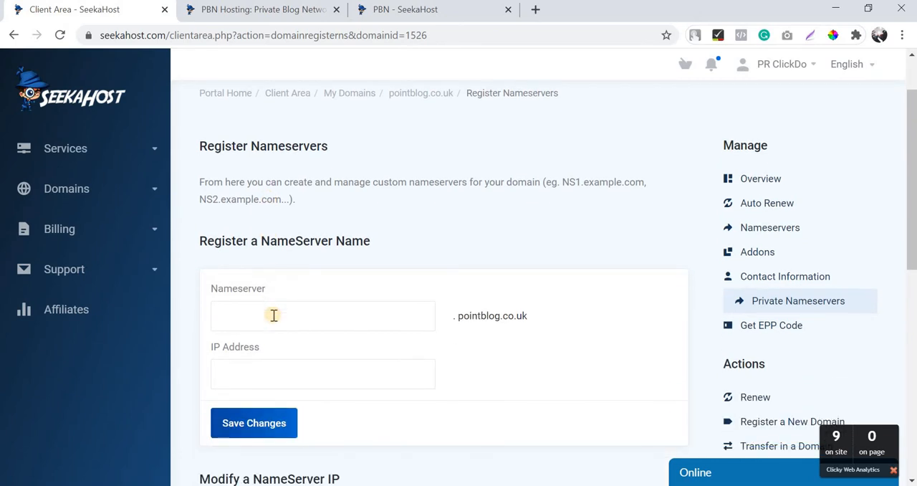
pyautogui.click(274, 315)
pyautogui.write('ns1')
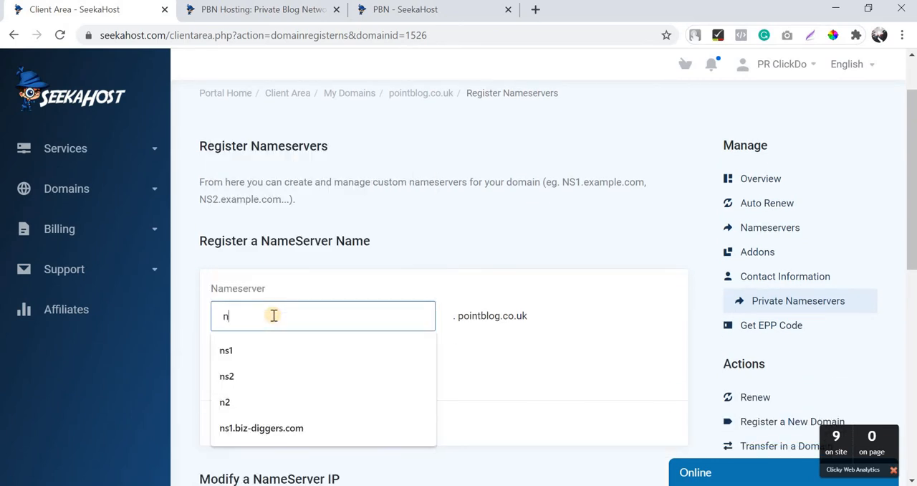
pyautogui.click(196, 307)
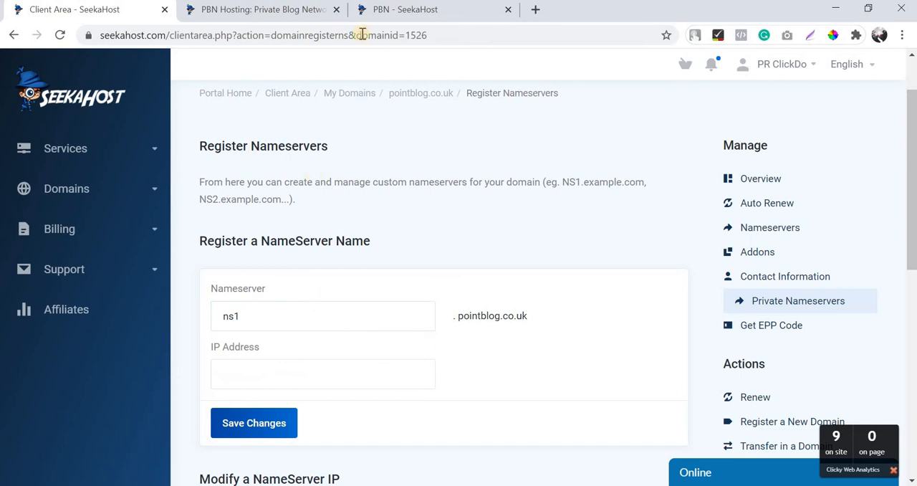
# Copy the first nameserver's IP 62.171.181.117 from the blog details and register ns1 with that address.
pyautogui.click(384, 10)
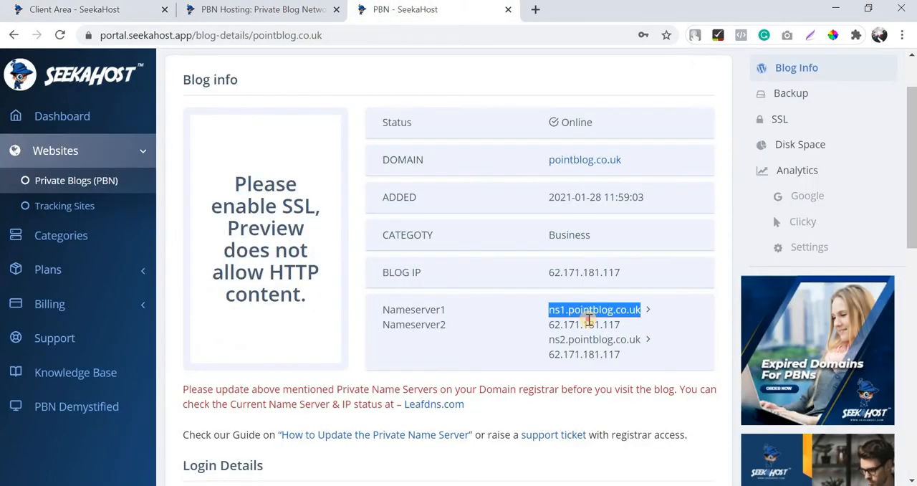
pyautogui.doubleClick(590, 322)
pyautogui.click(590, 322)
pyautogui.click(594, 322)
pyautogui.doubleClick(604, 326)
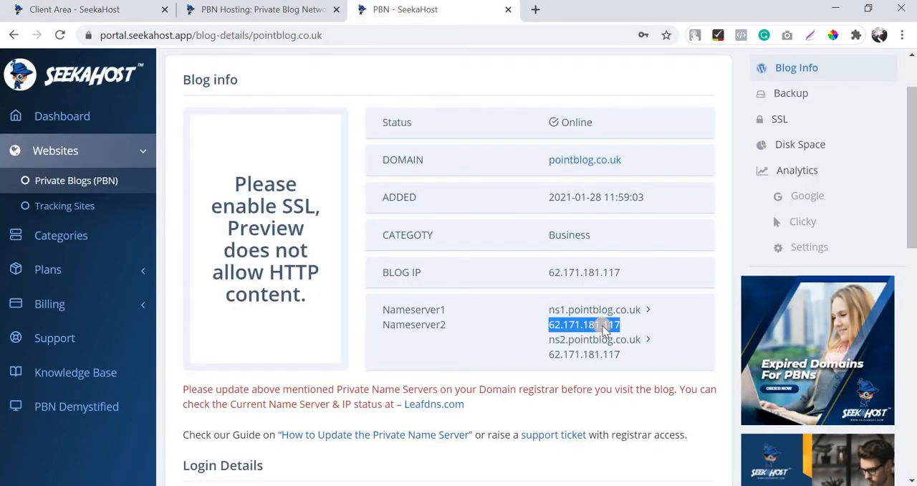
pyautogui.rightClick(605, 328)
pyautogui.click(618, 335)
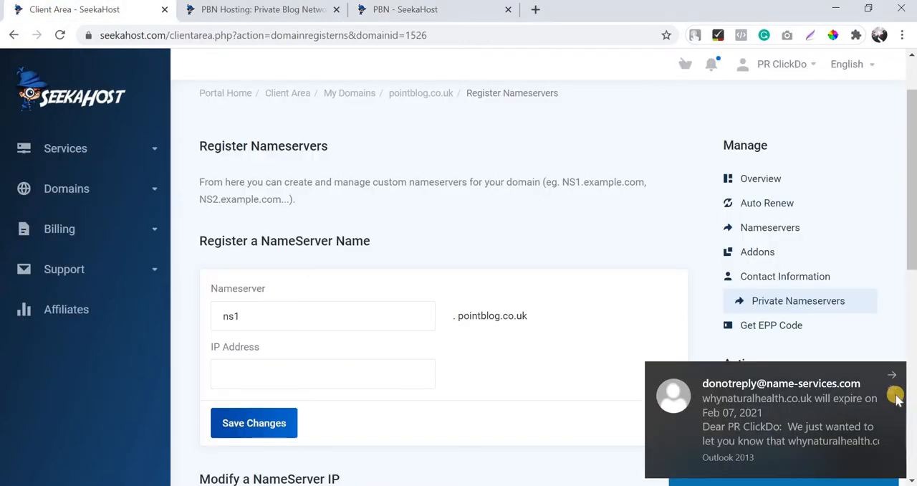
pyautogui.click(891, 372)
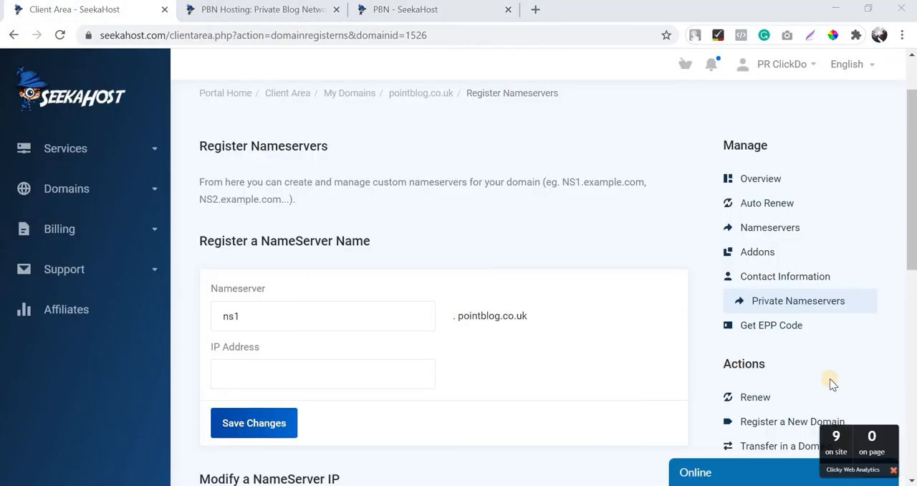
pyautogui.click(293, 368)
pyautogui.hotkey('ctrl', 'v')
pyautogui.click(282, 429)
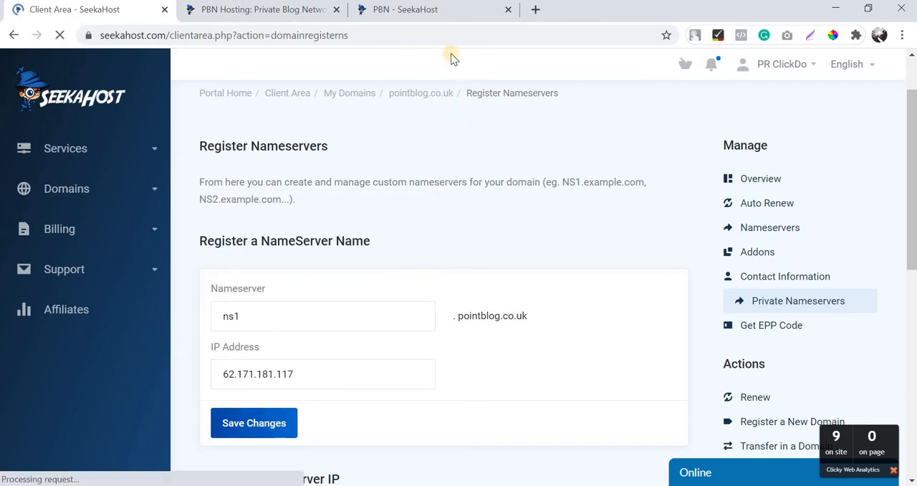
# Register a second private nameserver ns2 for pointblog.co.uk with the IP address 62.171.181.117 from the blog details.
pyautogui.click(440, 9)
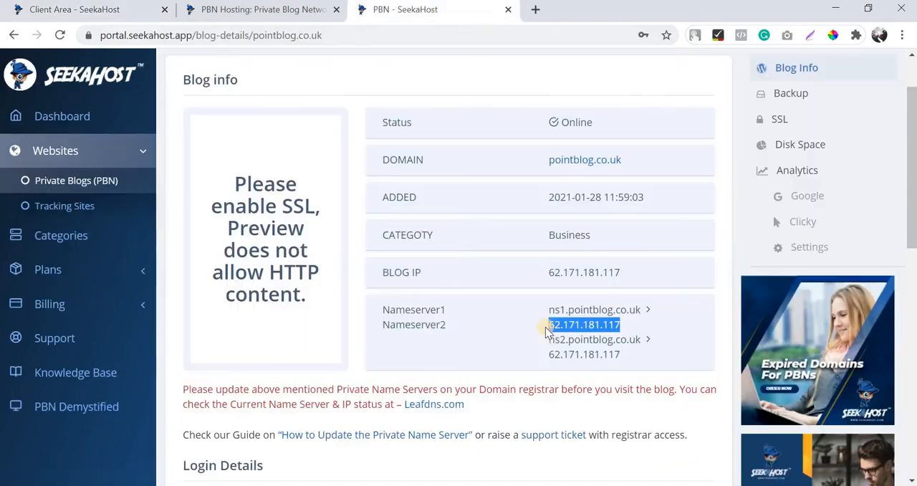
pyautogui.moveTo(547, 335); pyautogui.dragTo(621, 356)
pyautogui.click(86, 9)
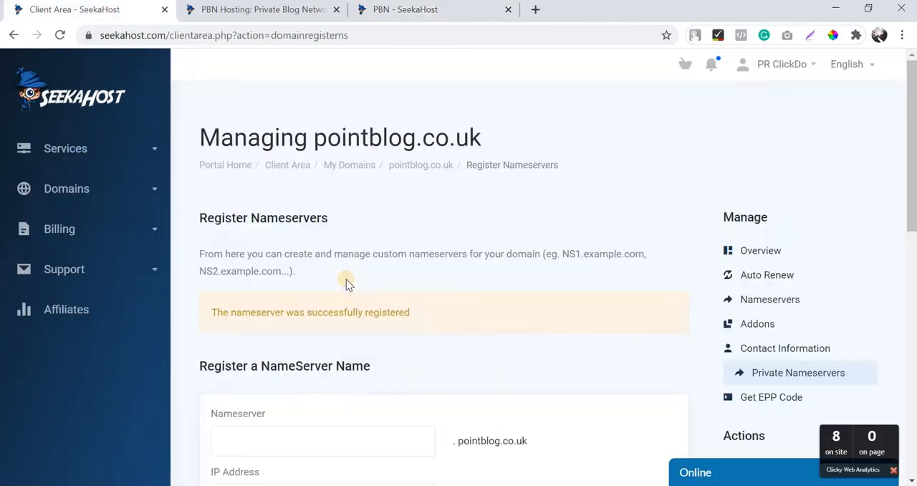
pyautogui.scroll(-2, 346, 282)
pyautogui.click(303, 304)
pyautogui.write('ns2')
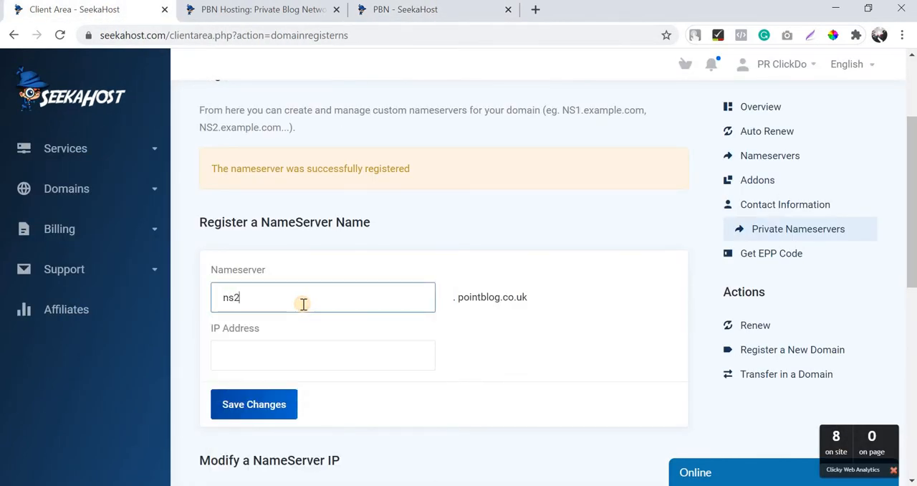
pyautogui.press('Tab')
pyautogui.hotkey('ctrl', 'v')
pyautogui.click(260, 406)
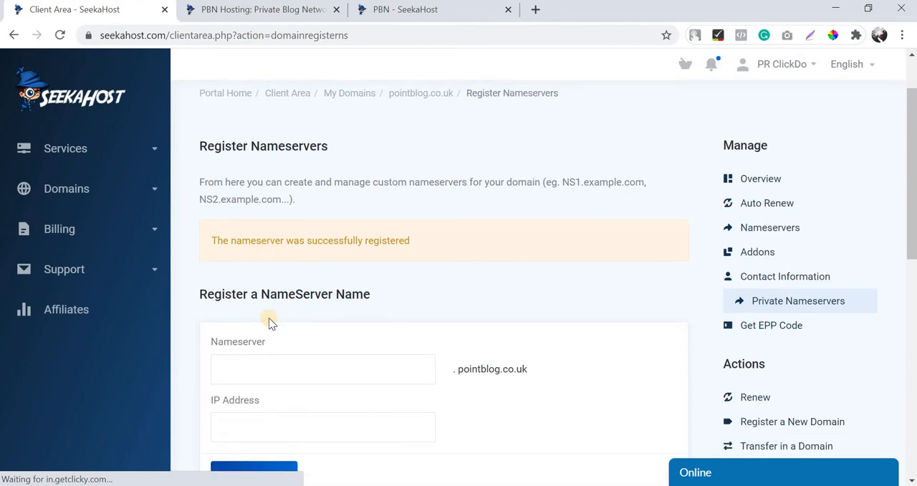
# Open the domain's nameserver settings and replace custom Nameserver 1 with ns1.pointblog.co.uk copied from the blog details.
pyautogui.click(764, 229)
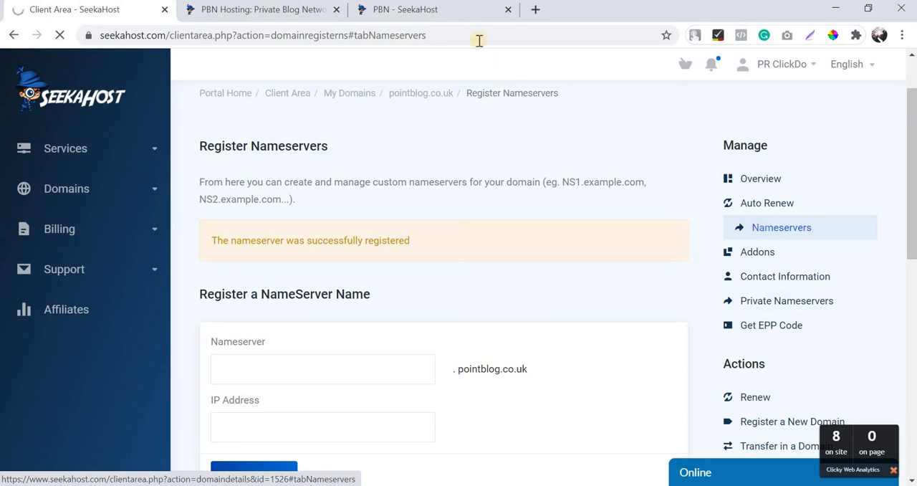
pyautogui.click(430, 9)
pyautogui.moveTo(552, 310); pyautogui.dragTo(627, 311)
pyautogui.hotkey('ctrl', '1')
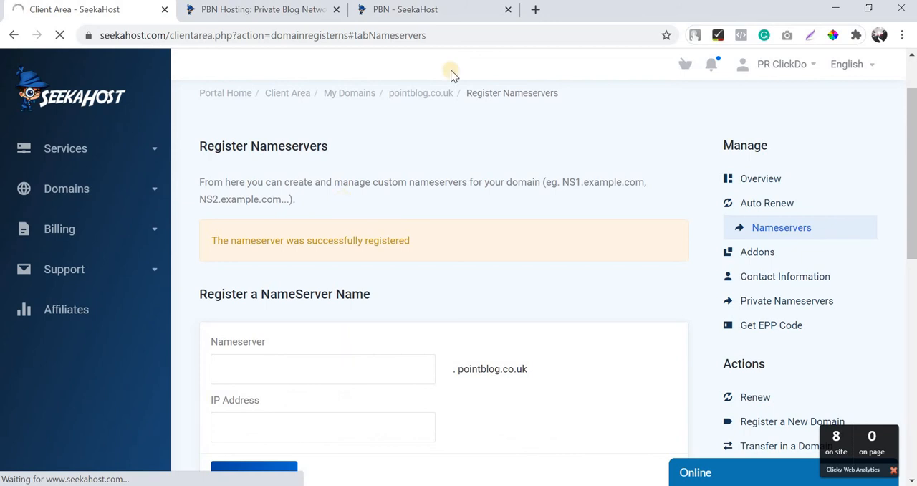
pyautogui.scroll(-2, 323, 270)
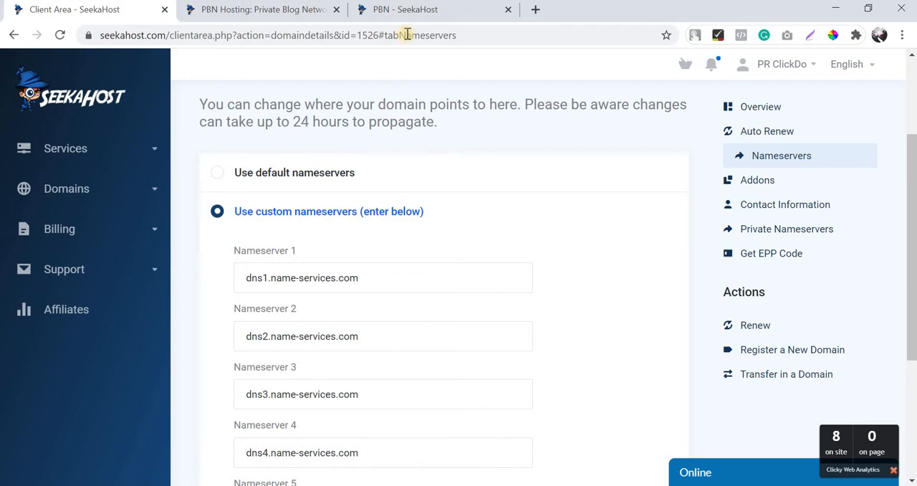
pyautogui.click(405, 9)
pyautogui.moveTo(644, 310); pyautogui.dragTo(549, 311)
pyautogui.hotkey('ctrl', 'c')
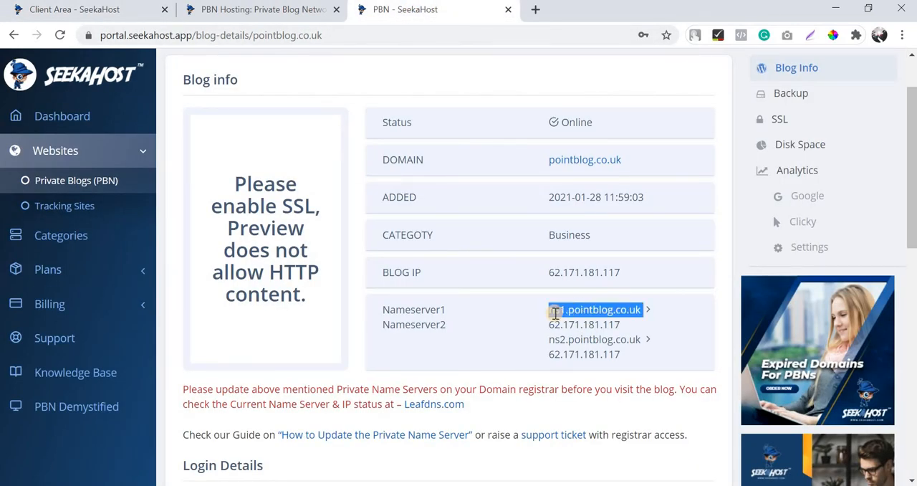
pyautogui.click(130, 16)
pyautogui.tripleClick(368, 273)
pyautogui.hotkey('ctrl', 'v')
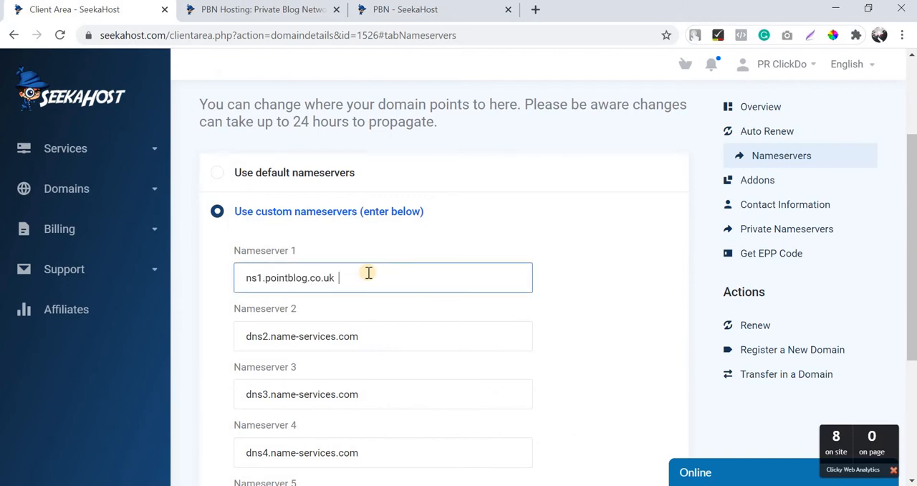
# Set custom Nameserver 2 of the domain to ns2.pointblog.co.uk.
pyautogui.tripleClick(382, 333)
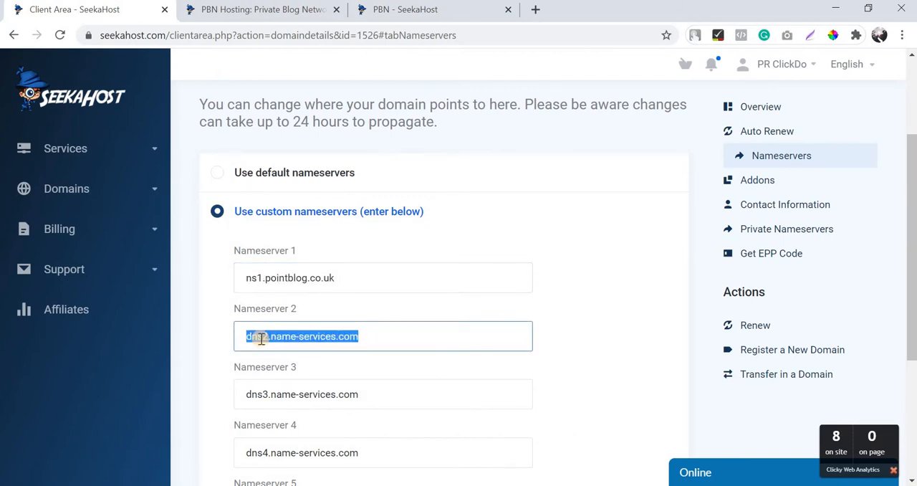
pyautogui.hotkey('ctrl', 'v')
pyautogui.press('BackSpace')
pyautogui.write('2')
pyautogui.scroll(-1, 428, 311)
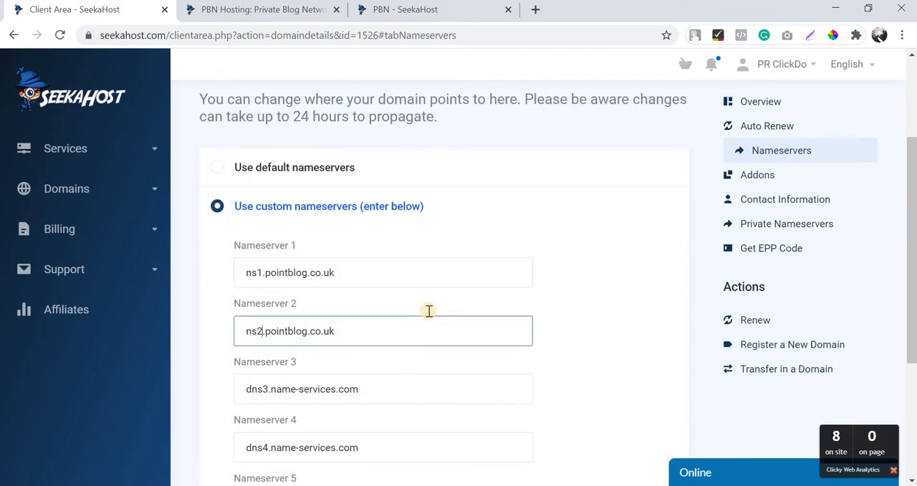
# Clear custom Nameservers 3, 4 and 5 of the domain and save the nameserver changes.
pyautogui.tripleClick(428, 317)
pyautogui.press('BackSpace')
pyautogui.tripleClick(414, 380)
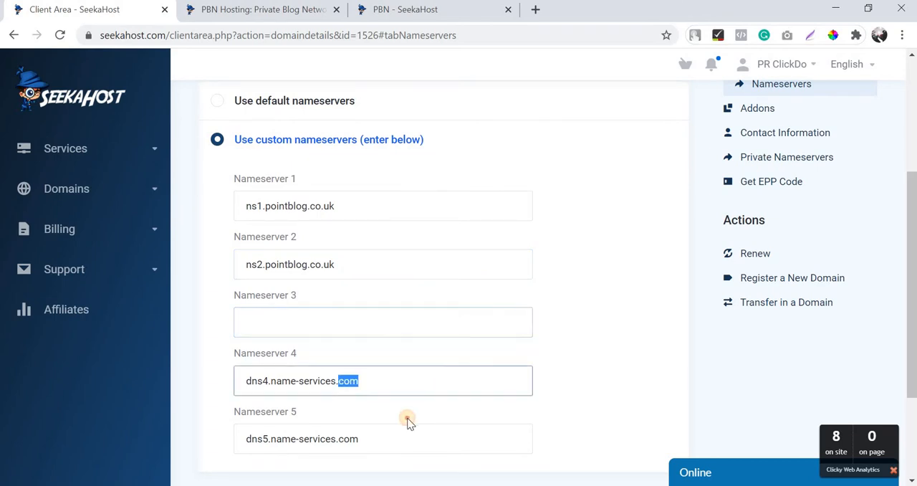
pyautogui.press('BackSpace')
pyautogui.click(400, 437)
pyautogui.hotkey('ctrl', 'a')
pyautogui.press('BackSpace')
pyautogui.scroll(-2, 251, 379)
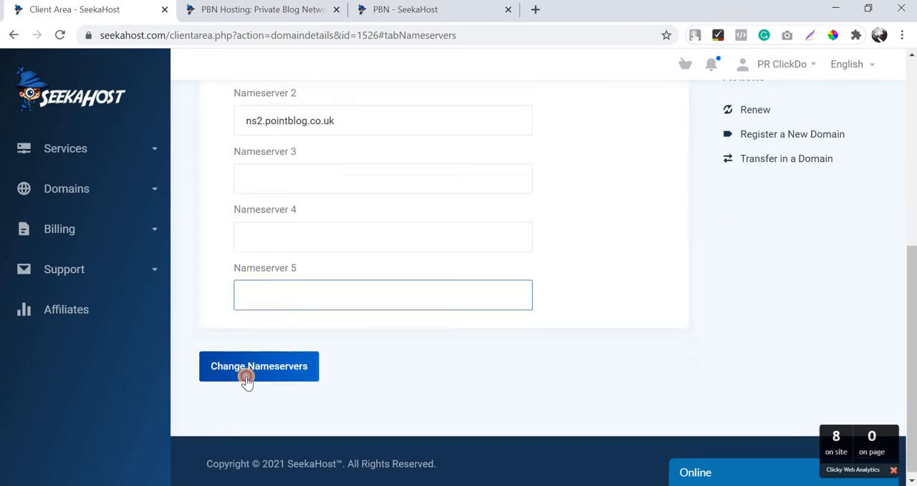
pyautogui.click(246, 377)
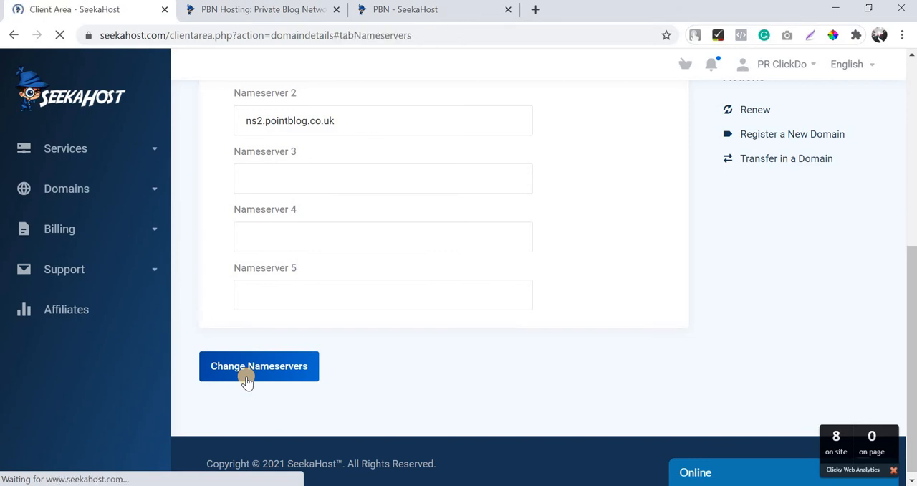
# Review the domain's saved nameservers, then open pointblog.co.uk from its blog details and look over the homepage.
pyautogui.click(430, 10)
pyautogui.click(102, 9)
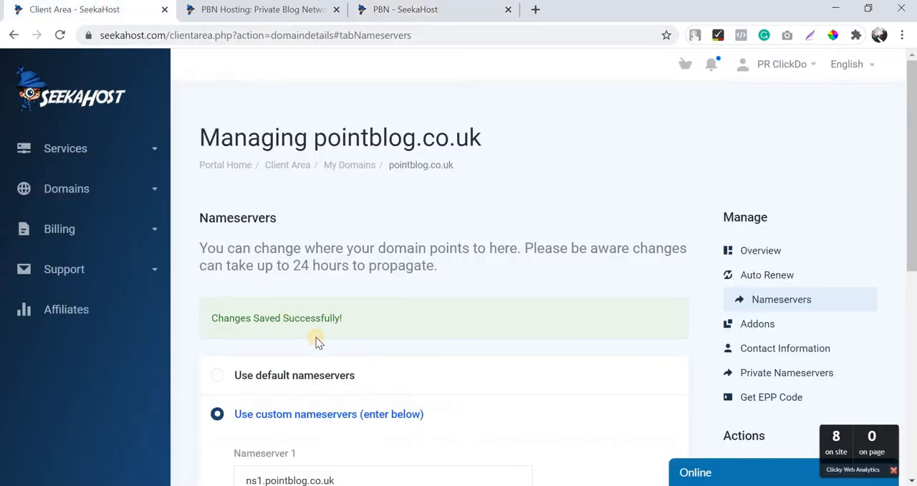
pyautogui.scroll(-4, 316, 342)
pyautogui.click(409, 9)
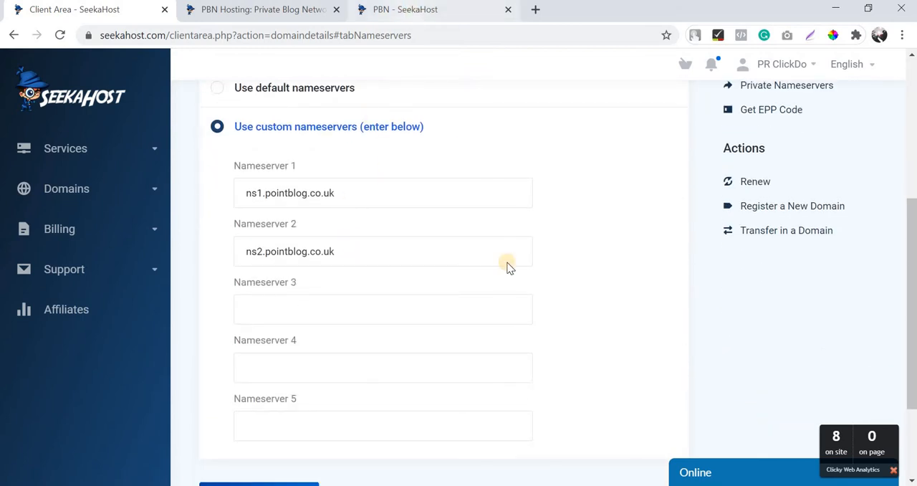
pyautogui.click(639, 164)
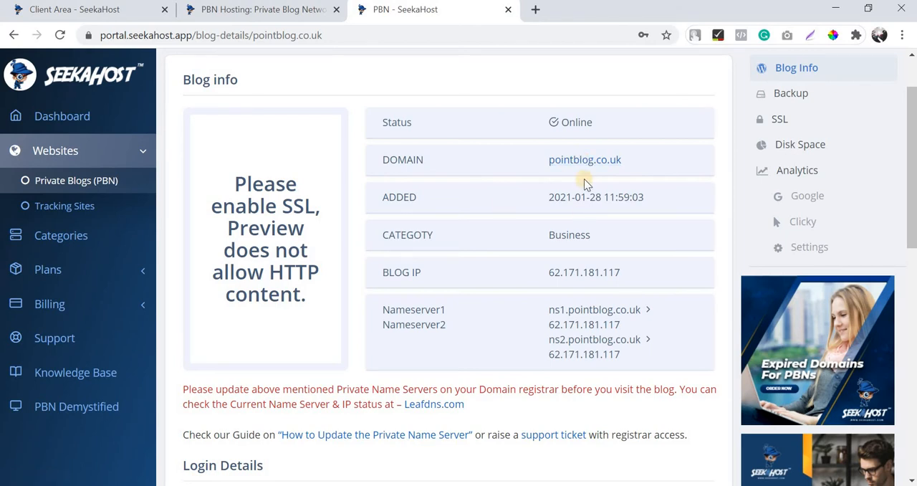
pyautogui.click(588, 159)
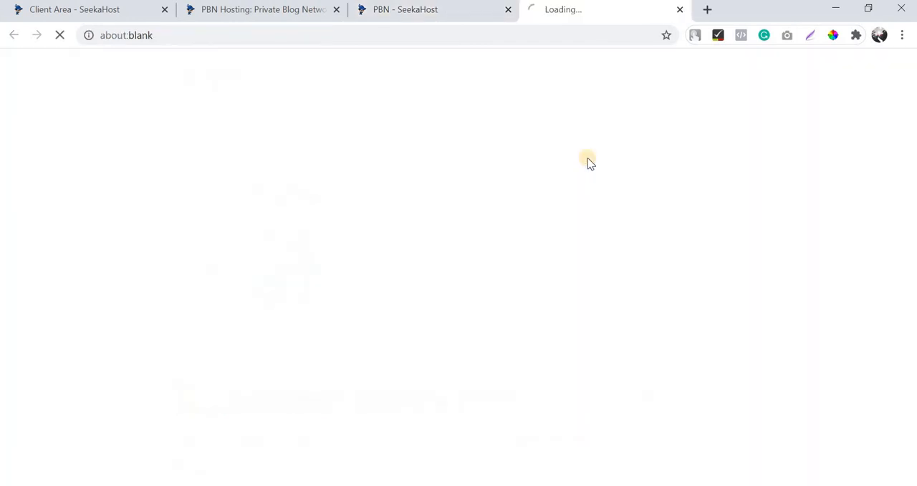
pyautogui.scroll(-3, 444, 258)
pyautogui.scroll(3, 322, 162)
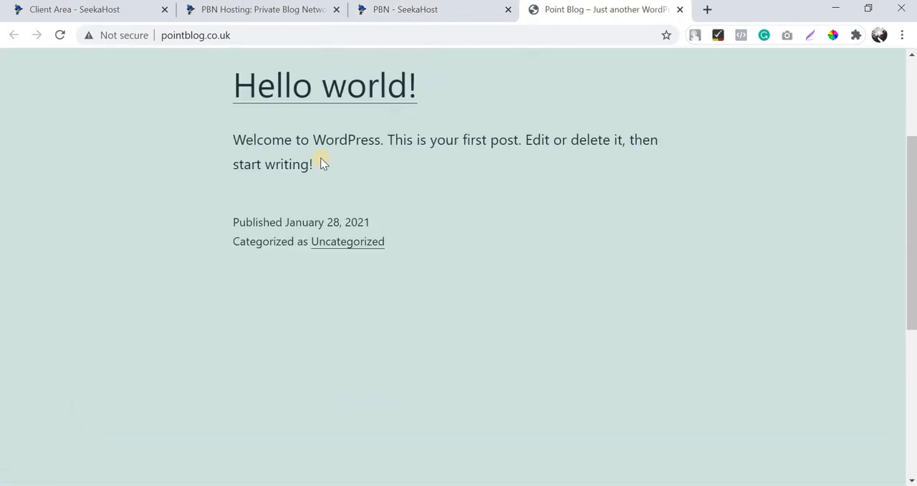
pyautogui.scroll(-1, 418, 160)
pyautogui.scroll(1, 425, 187)
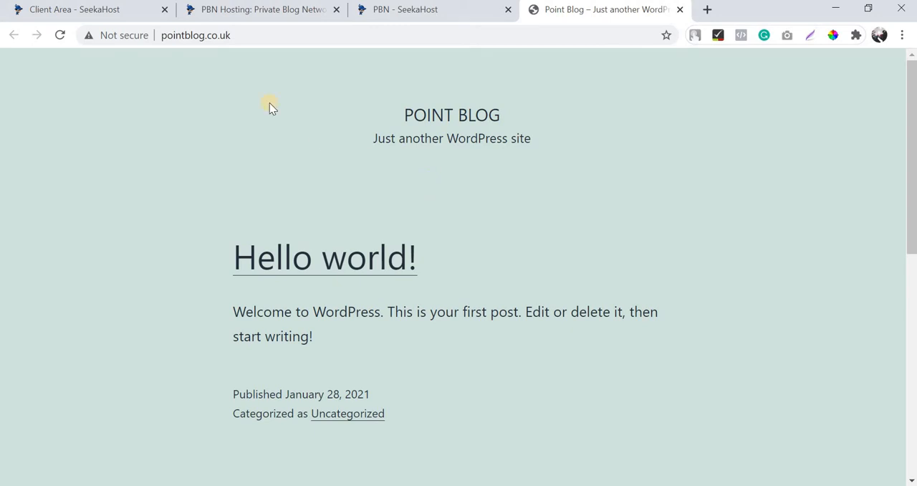
pyautogui.click(287, 12)
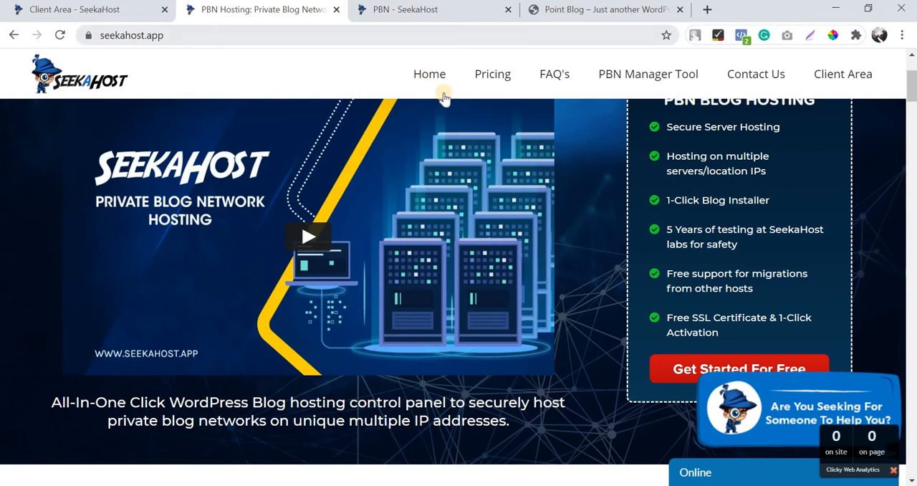
pyautogui.click(463, 15)
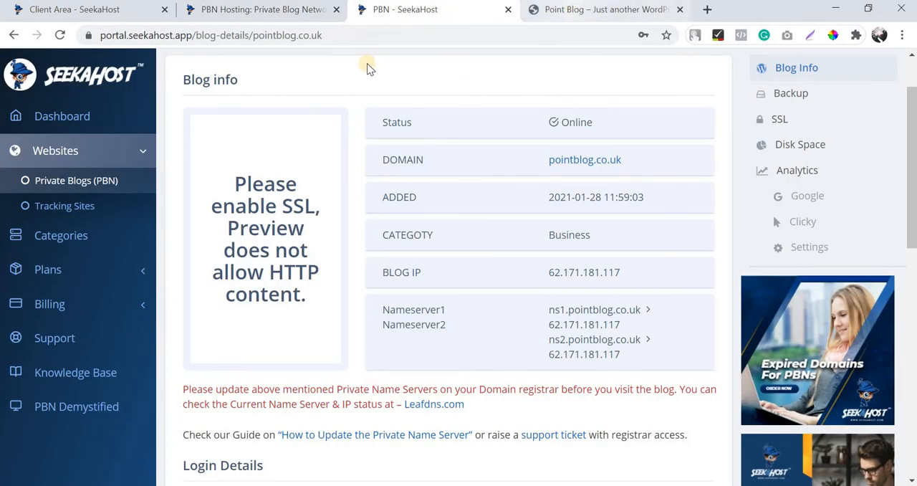
pyautogui.hotkey('ctrl', 'Tab')
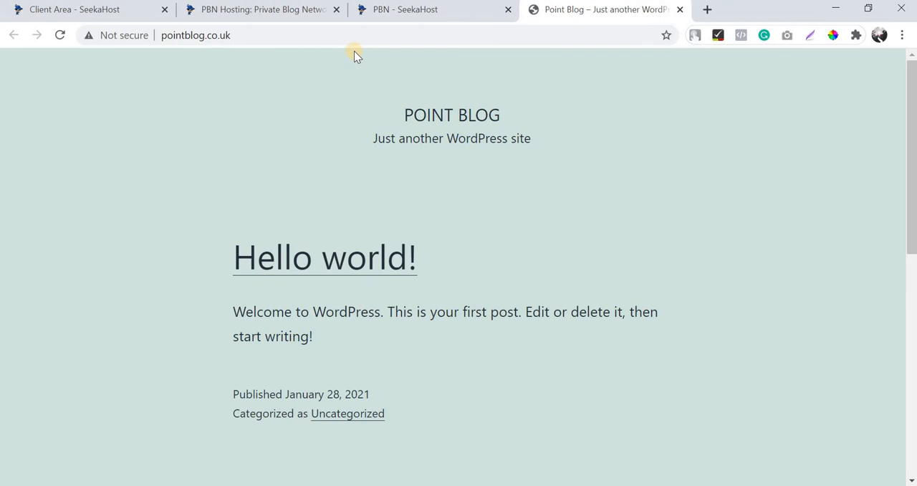
pyautogui.click(466, 14)
pyautogui.click(570, 10)
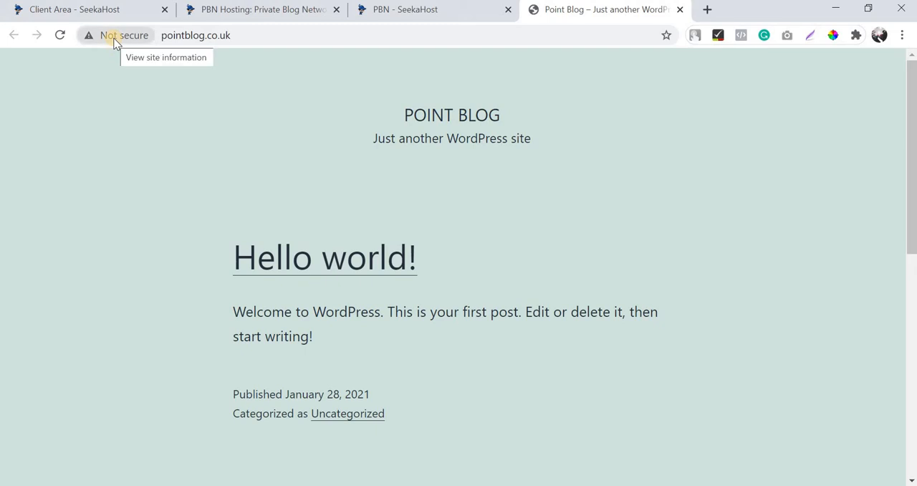
# Enable the SSL certificate for pointblog.co.uk in the hosting portal and return to the blog's homepage with its address selected.
pyautogui.click(408, 10)
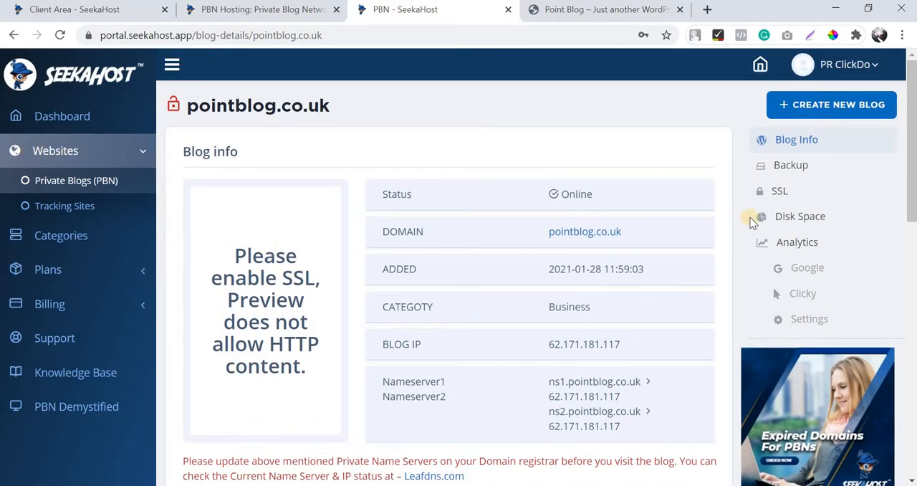
pyautogui.click(779, 199)
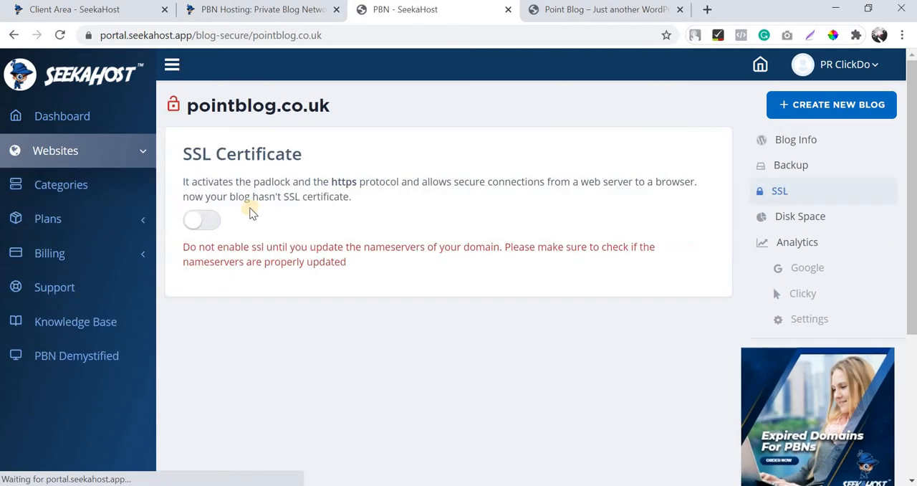
pyautogui.click(206, 220)
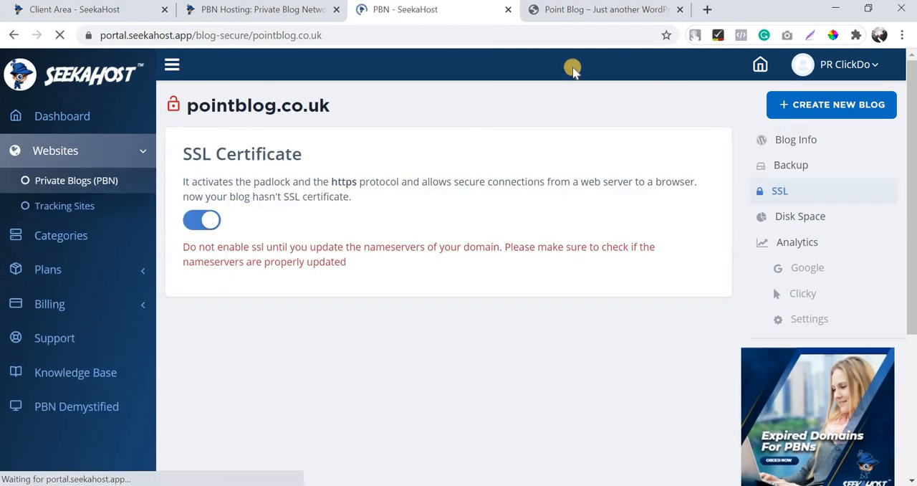
pyautogui.click(577, 16)
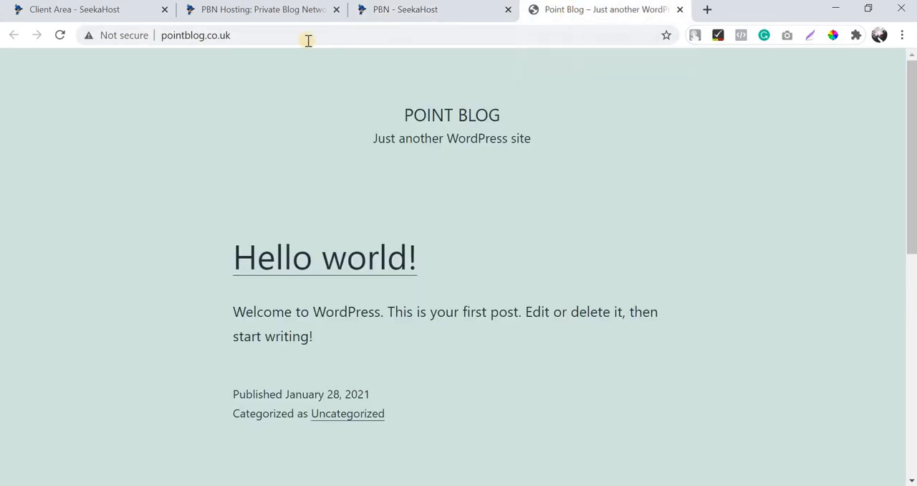
pyautogui.click(308, 41)
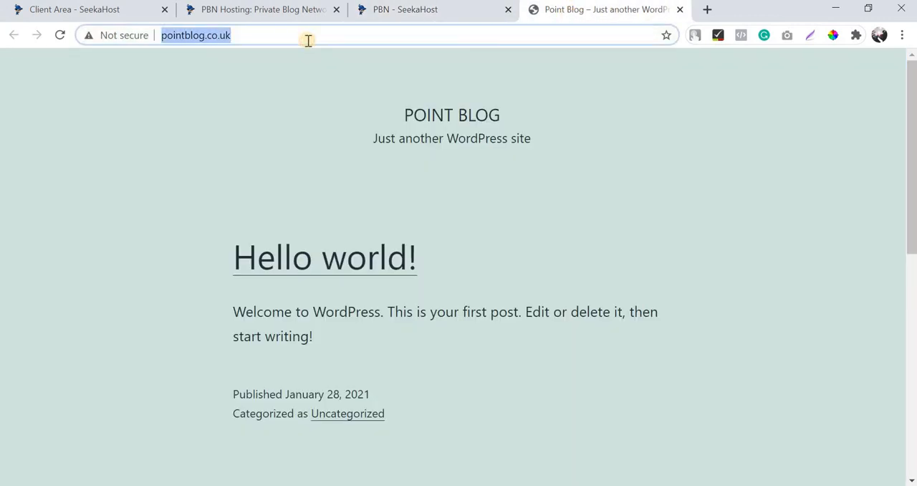
# Examine the pointblog.co.uk blog details in the hosting portal, from the blog info down to the disk usage chart.
pyautogui.click(447, 14)
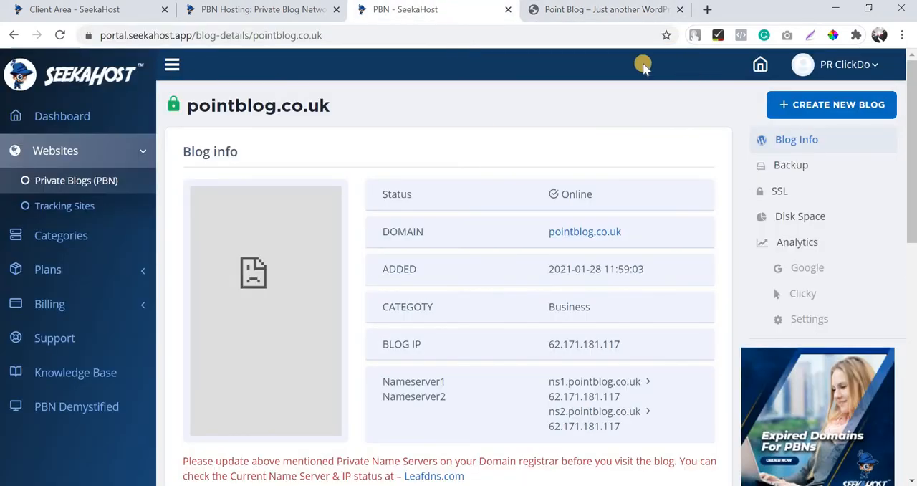
pyautogui.scroll(-1, 566, 285)
pyautogui.scroll(-4, 566, 280)
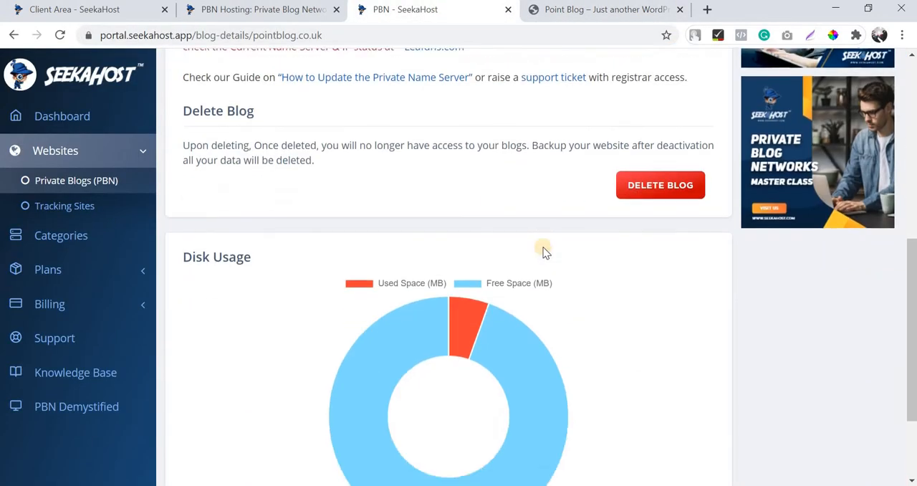
pyautogui.scroll(4, 543, 250)
pyautogui.scroll(3, 617, 185)
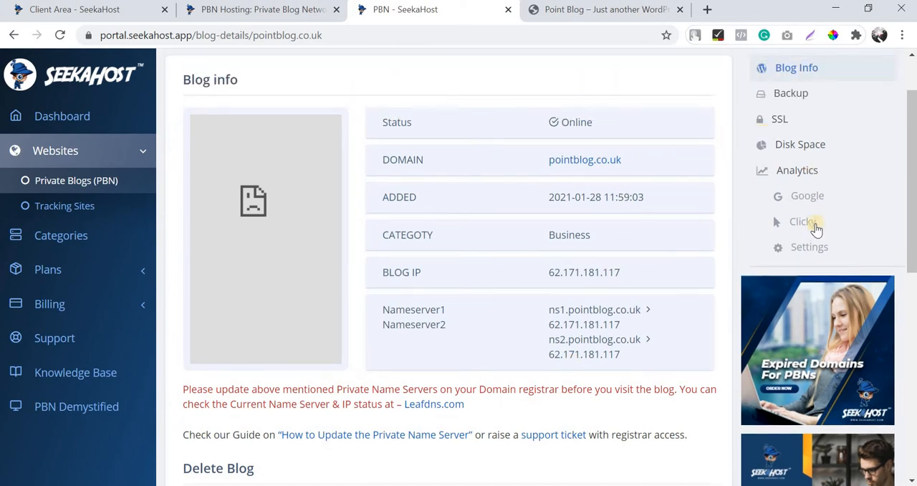
pyautogui.scroll(1, 813, 227)
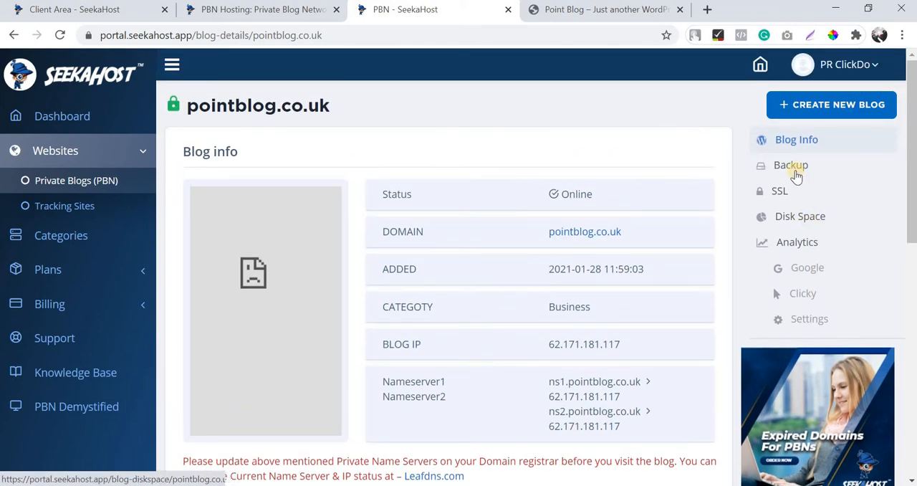
pyautogui.scroll(-2, 62, 153)
pyautogui.scroll(1, 71, 179)
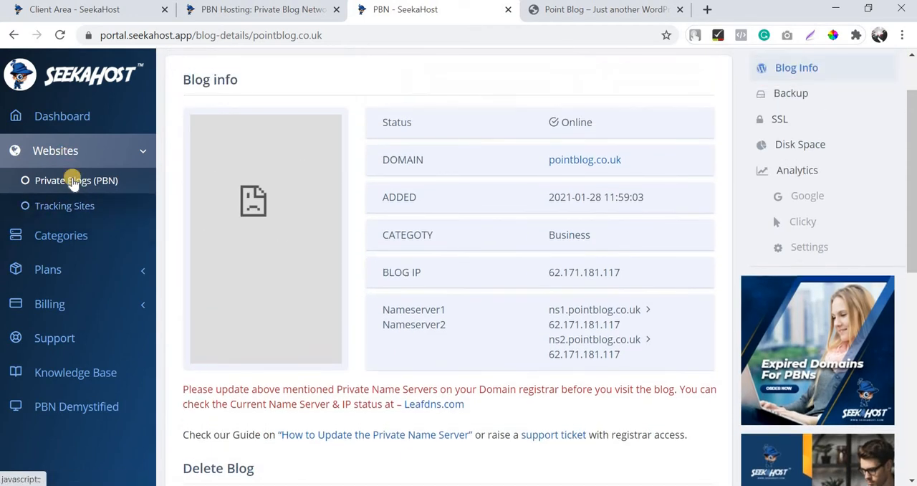
pyautogui.scroll(-5, 731, 296)
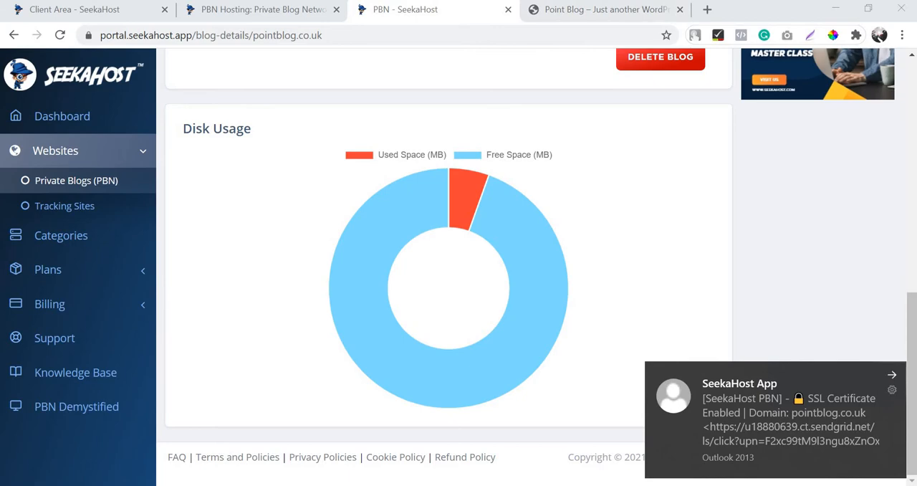
# Close the mail notification and locate the administrator login details in Outlook's New Blog Installed email for pointblog.co.uk.
pyautogui.click(891, 375)
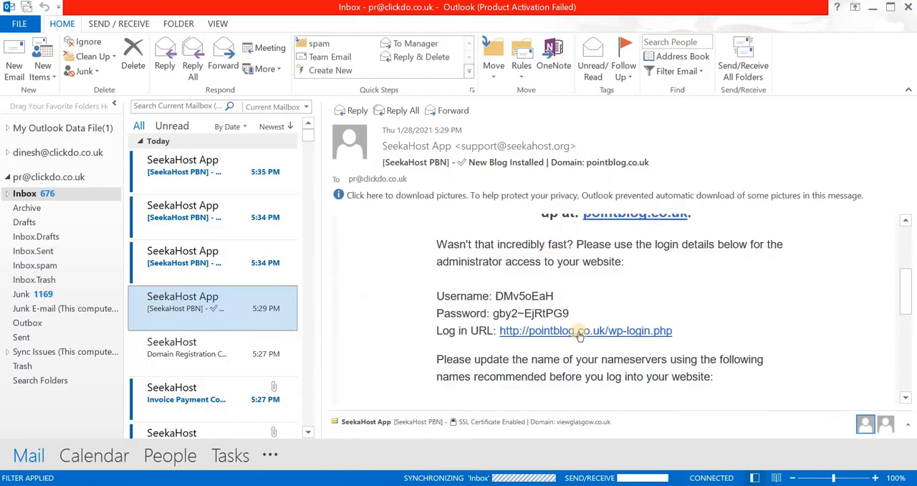
pyautogui.scroll(-2, 579, 336)
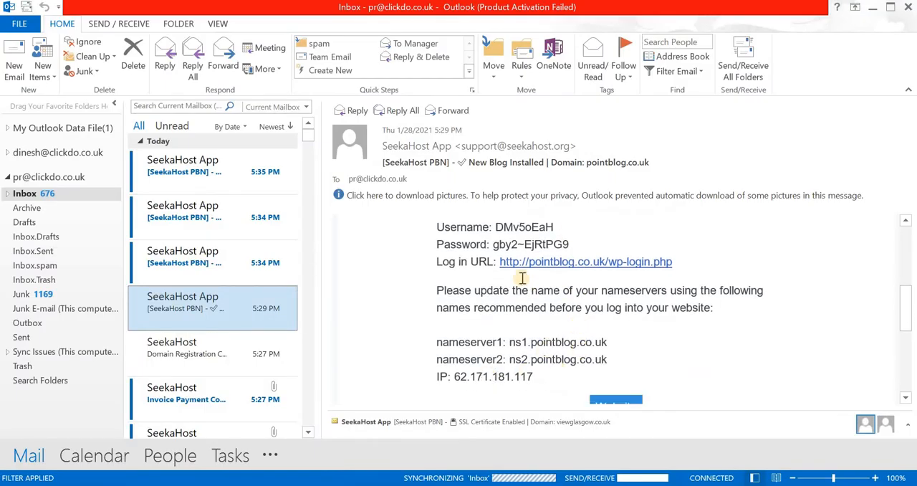
pyautogui.scroll(1, 591, 276)
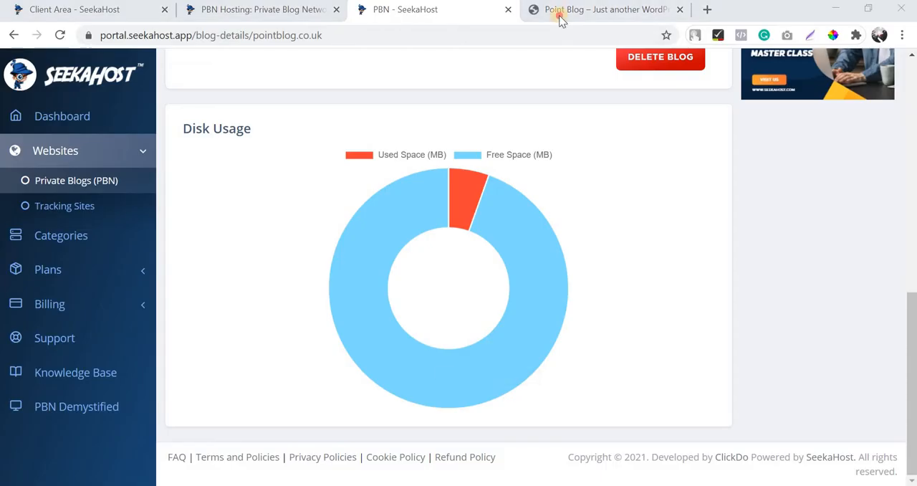
# Switch to the browser and open the blog's WordPress login page at pointblog.co.uk/wp-login.php.
pyautogui.click(560, 13)
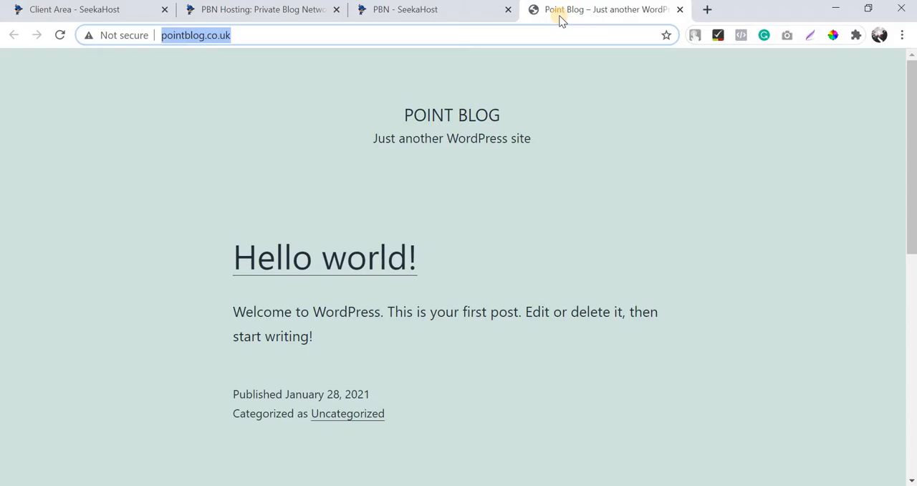
pyautogui.write('/wp-')
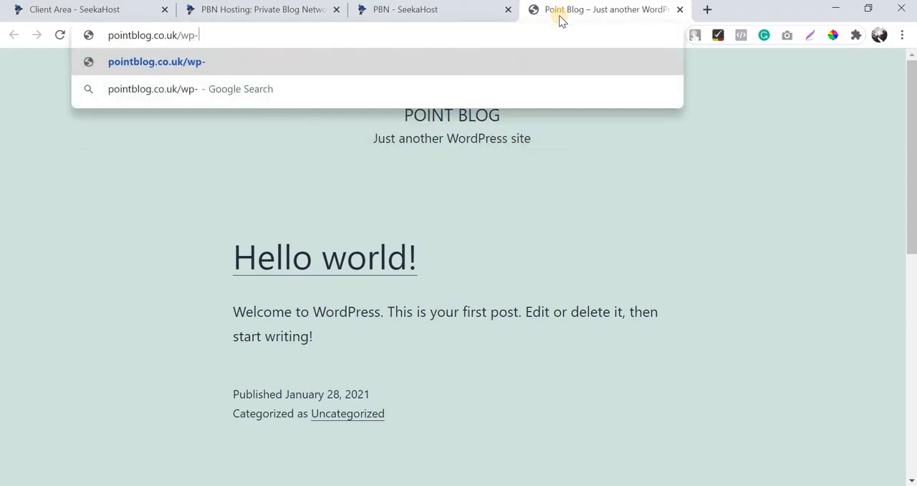
pyautogui.write('login.php')
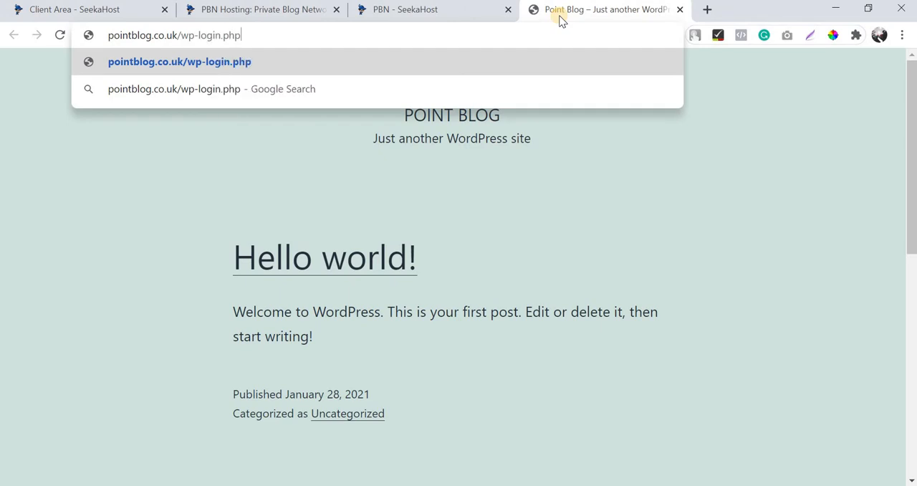
pyautogui.press('Return')
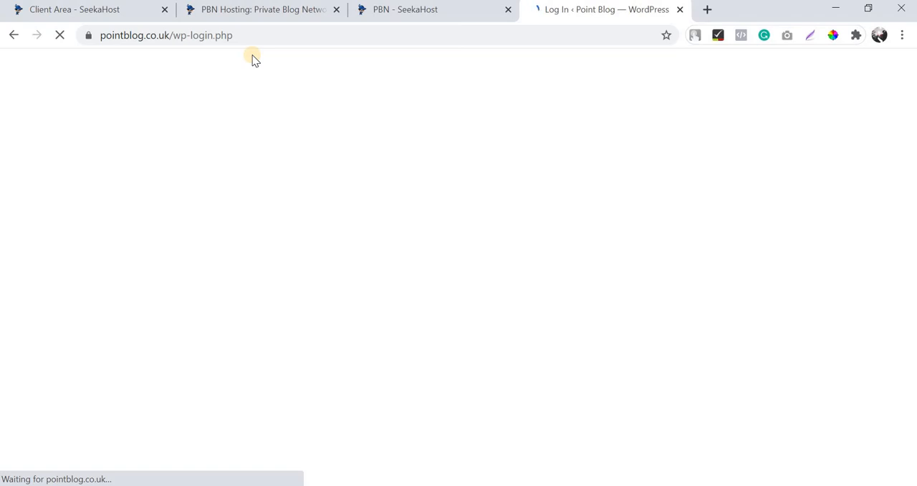
# Copy the administrator username from the Outlook email and paste it as plain text into the WordPress login form's username field.
pyautogui.hotkey('alt', 'Tab')
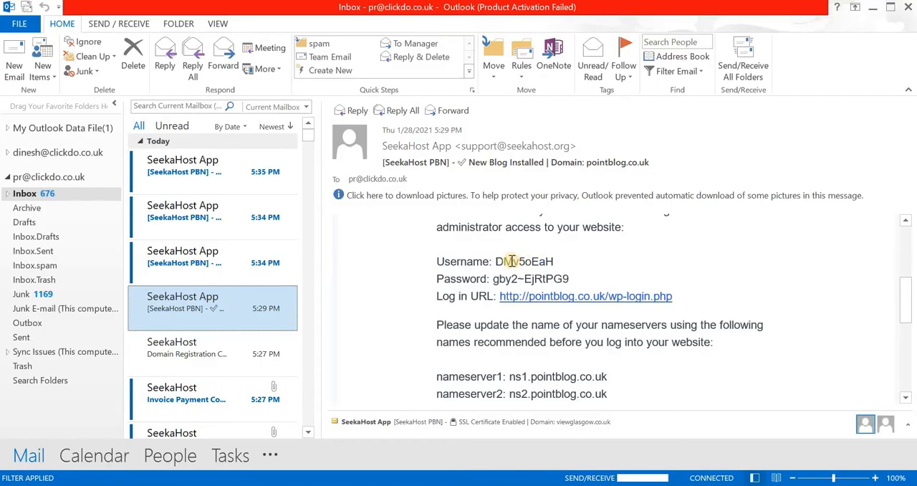
pyautogui.moveTo(496, 261); pyautogui.dragTo(551, 265)
pyautogui.hotkey('ctrl', 'c')
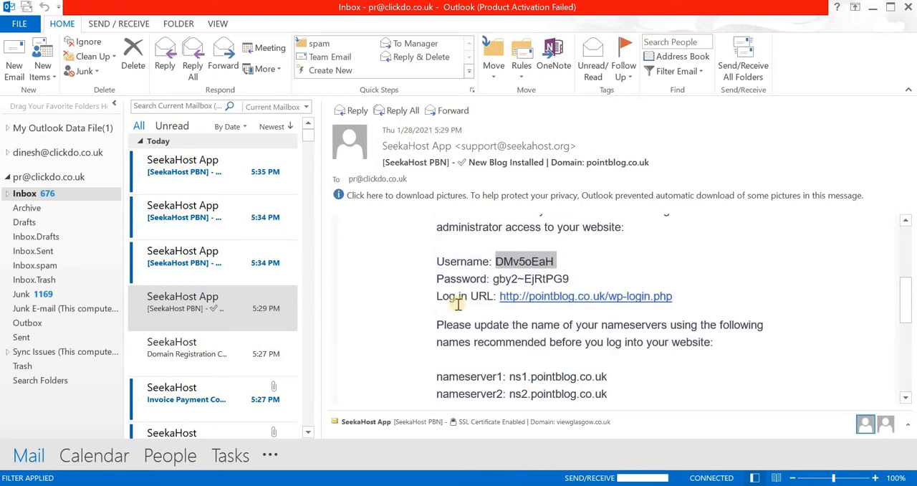
pyautogui.hotkey('alt', 'Tab')
pyautogui.rightClick(425, 251)
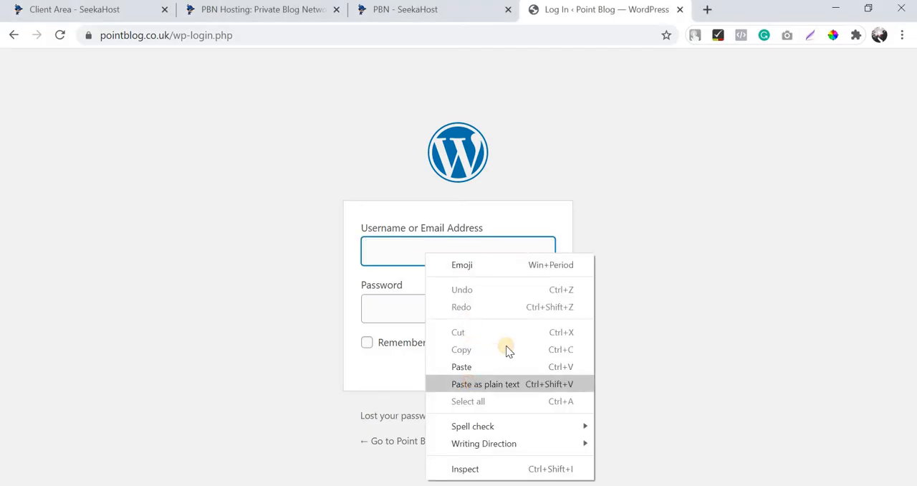
pyautogui.click(470, 383)
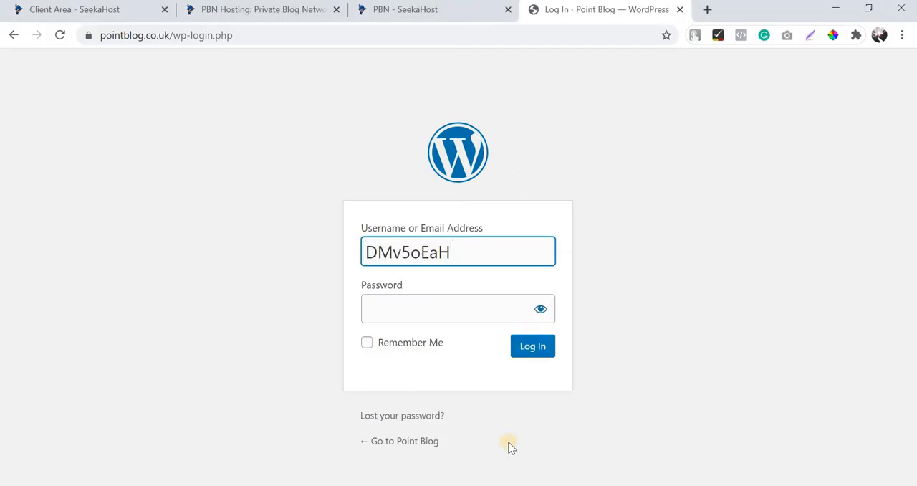
pyautogui.press('Tab')
# Copy the administrator password from the Outlook email, paste it into the WordPress login form's password field and reveal it.
pyautogui.hotkey('alt', 'Tab')
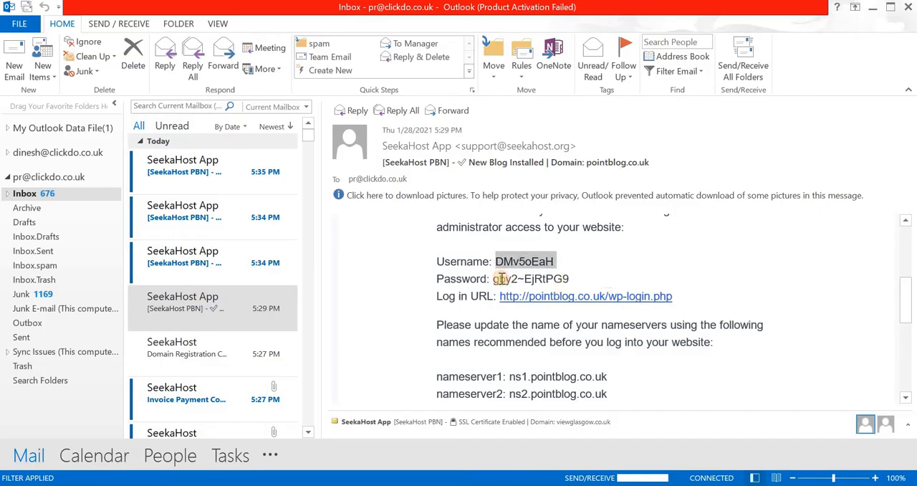
pyautogui.moveTo(494, 279); pyautogui.dragTo(571, 279)
pyautogui.hotkey('ctrl', 'c')
pyautogui.hotkey('alt', 'Tab')
pyautogui.rightClick(504, 305)
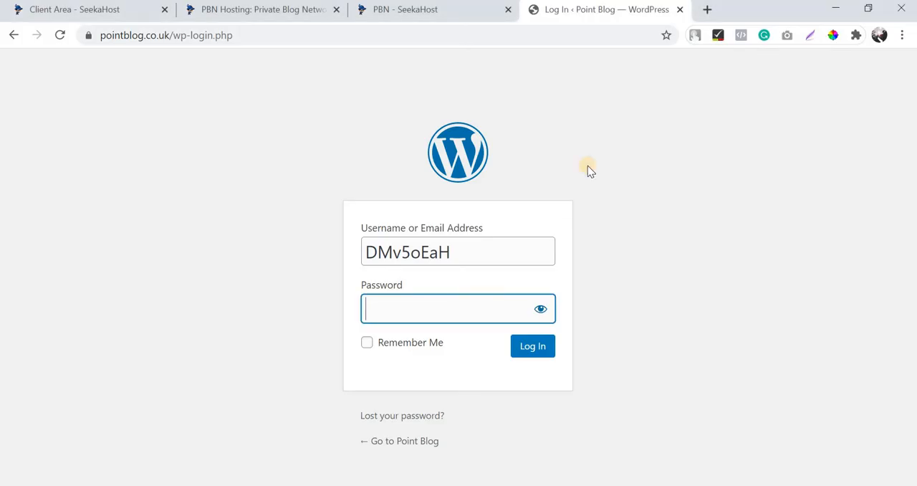
pyautogui.click(590, 200)
pyautogui.click(541, 309)
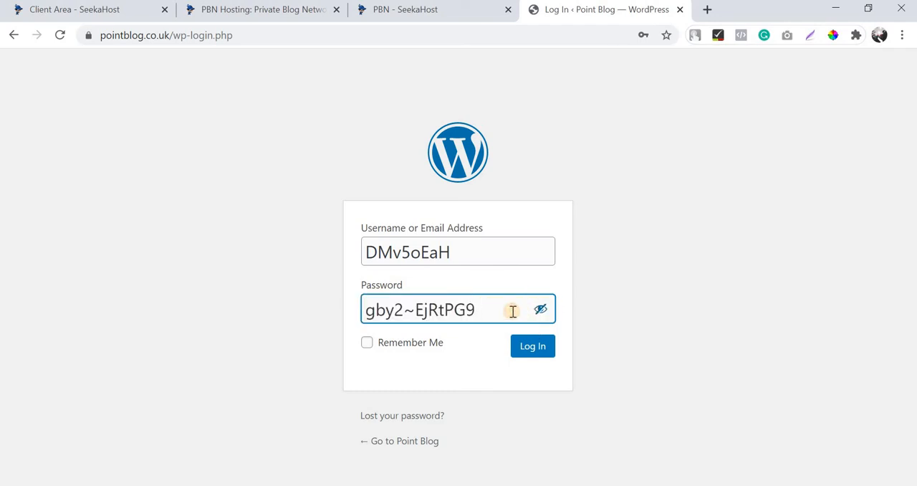
# Log in to WordPress with Remember Me enabled and save the login credentials in the browser.
pyautogui.click(421, 354)
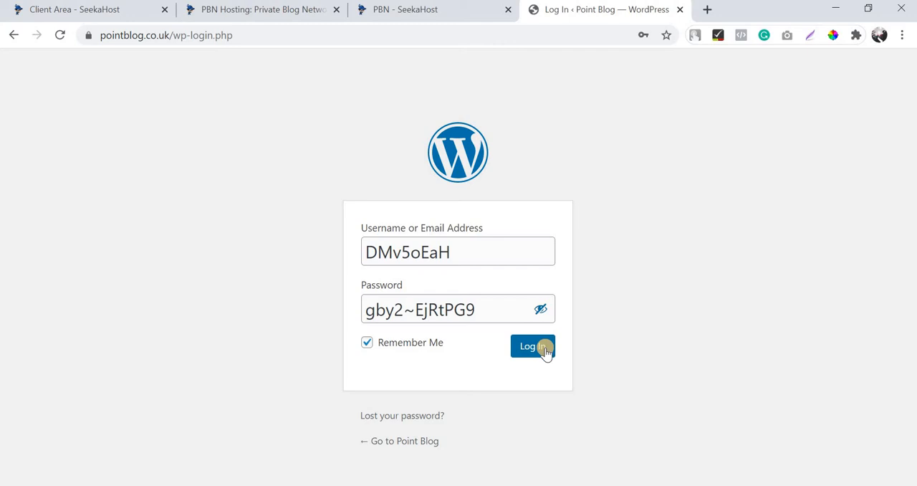
pyautogui.click(545, 351)
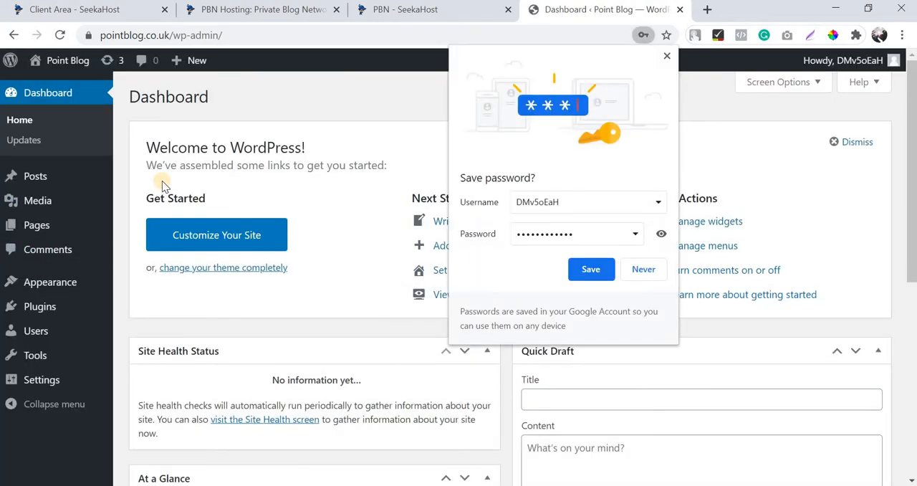
pyautogui.click(582, 266)
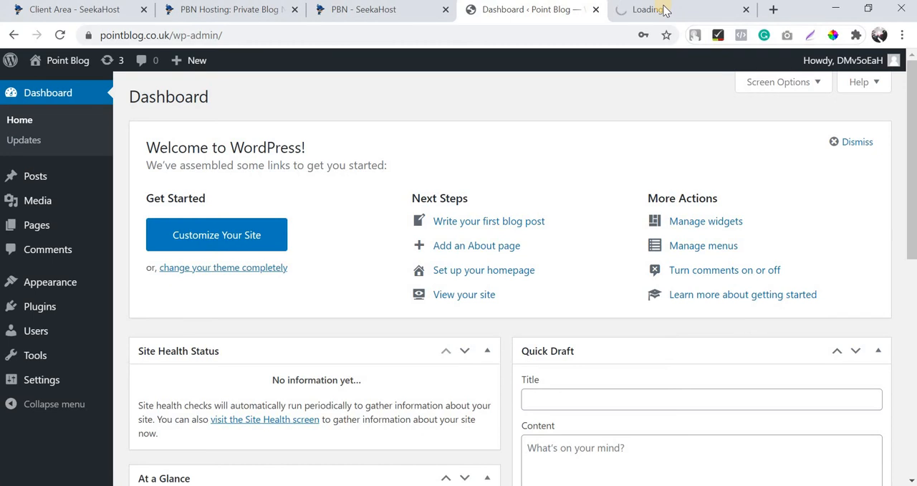
# View the Point Blog homepage in its separate browser tab and return to the WordPress dashboard.
pyautogui.click(665, 11)
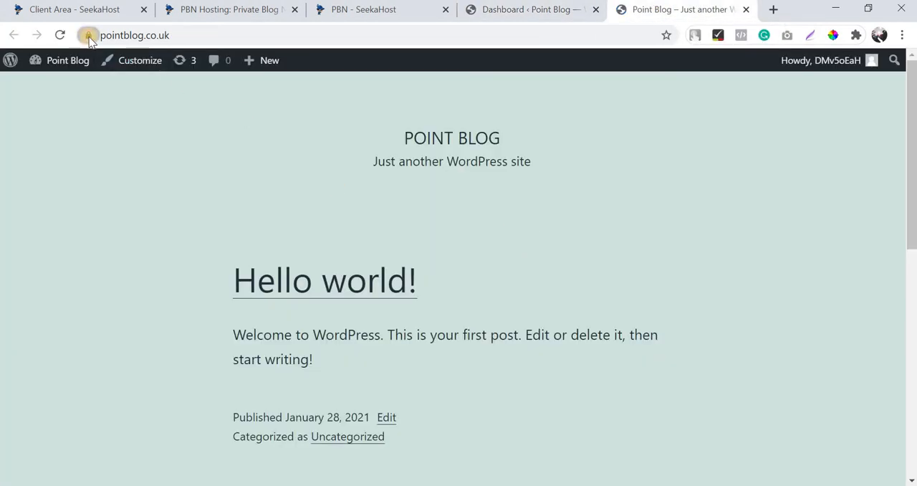
pyautogui.click(556, 8)
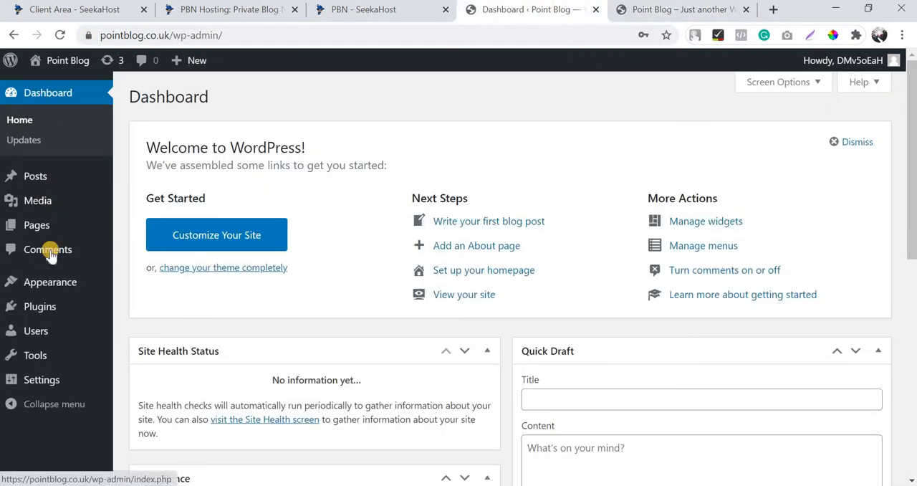
# Search the new plugins for "all in one seo plugin", and install and activate All in One SEO.
pyautogui.moveTo(53, 310)
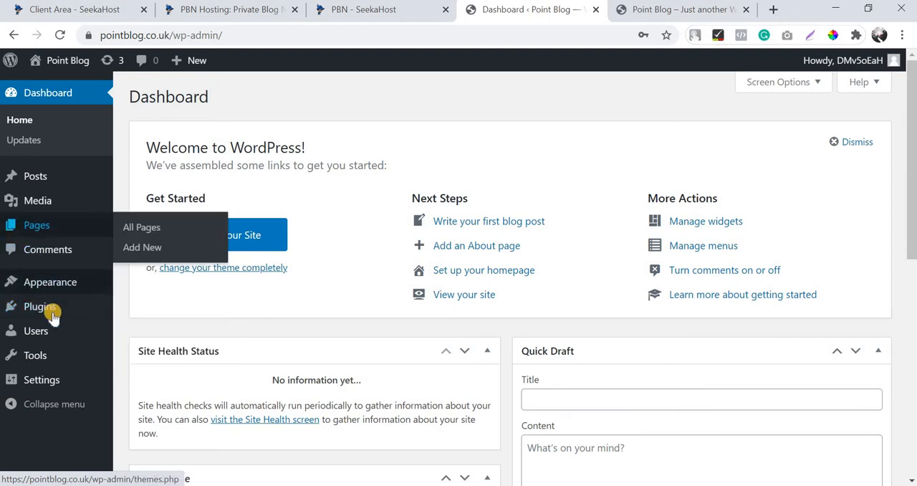
pyautogui.click(149, 333)
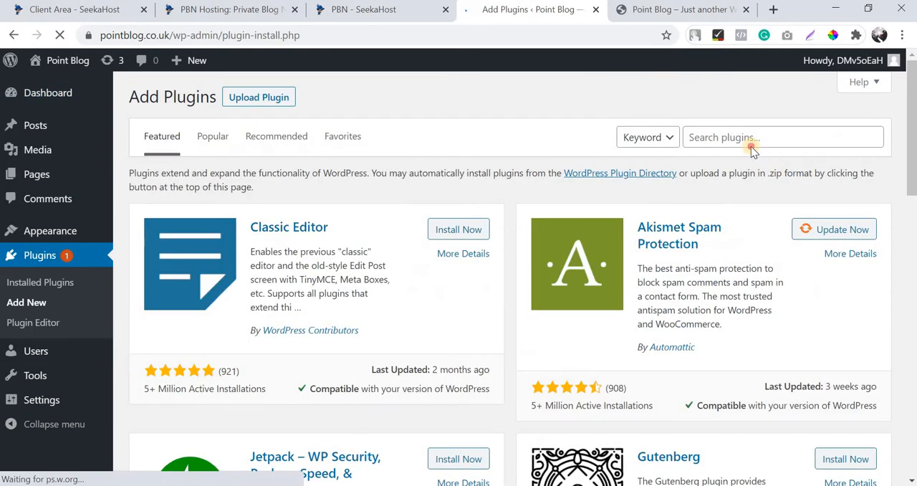
pyautogui.click(752, 147)
pyautogui.write('all in on')
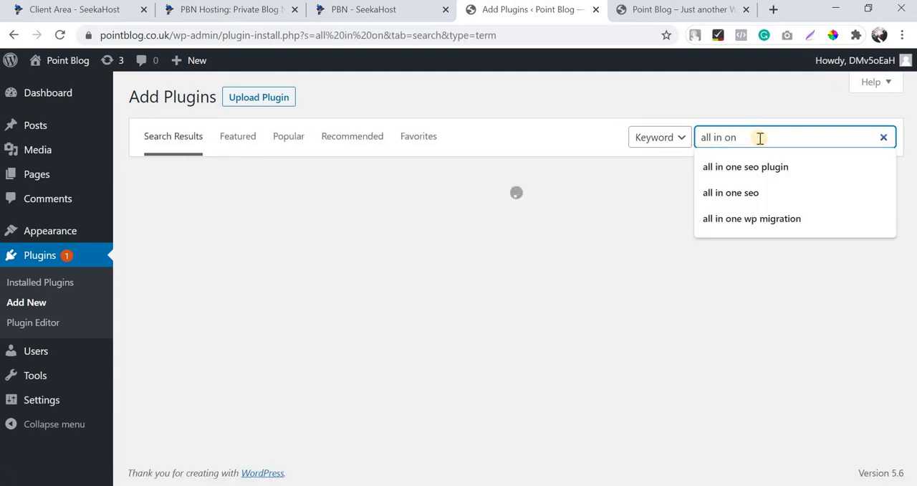
pyautogui.click(762, 166)
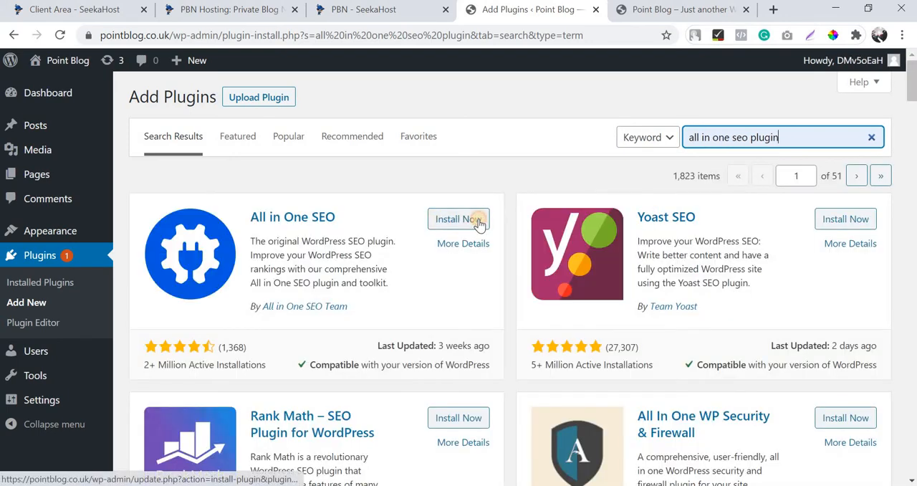
pyautogui.click(479, 225)
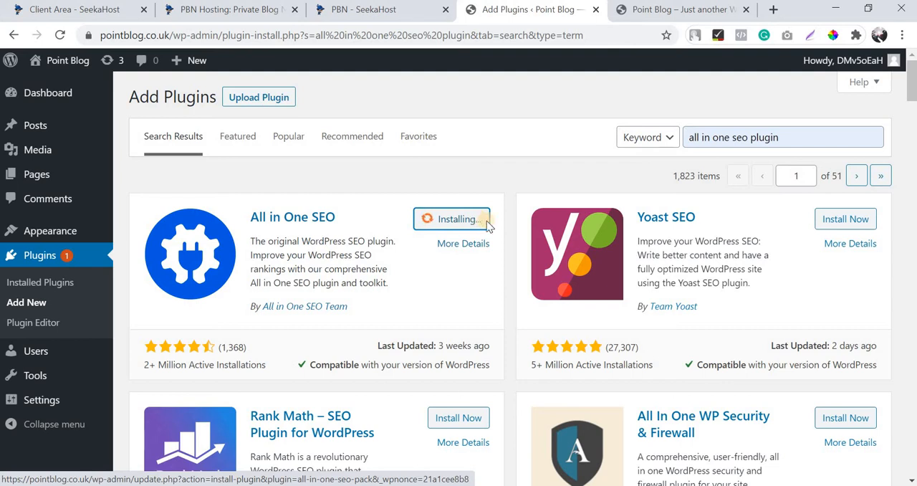
pyautogui.click(476, 223)
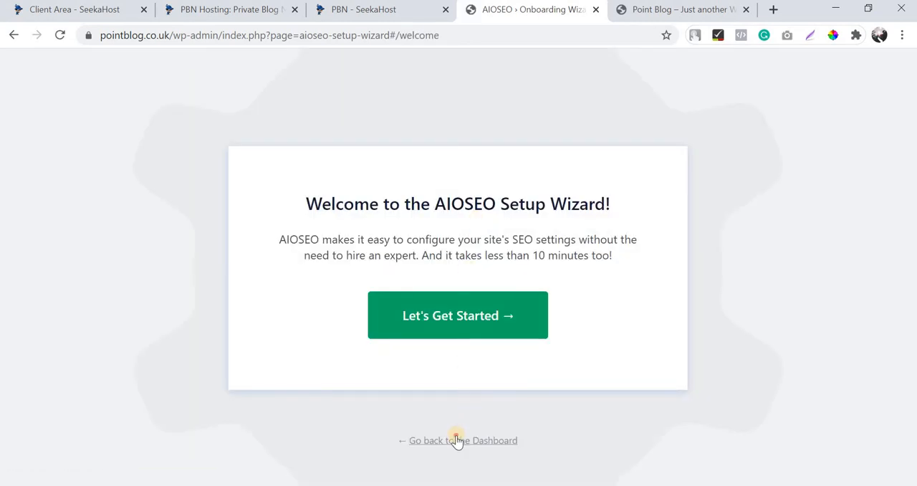
# Leave the AIOSEO setup wizard for the dashboard and open All in One SEO's Search Appearance settings.
pyautogui.click(457, 440)
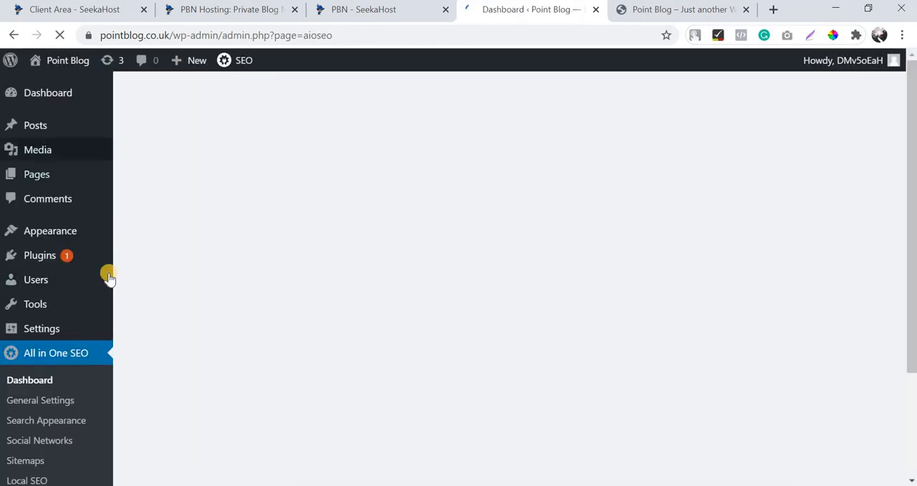
pyautogui.scroll(-2, 59, 279)
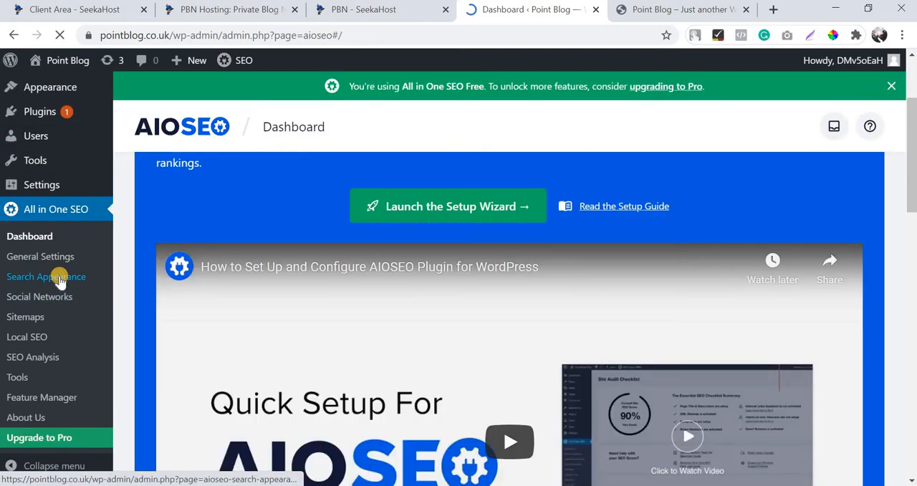
pyautogui.click(59, 279)
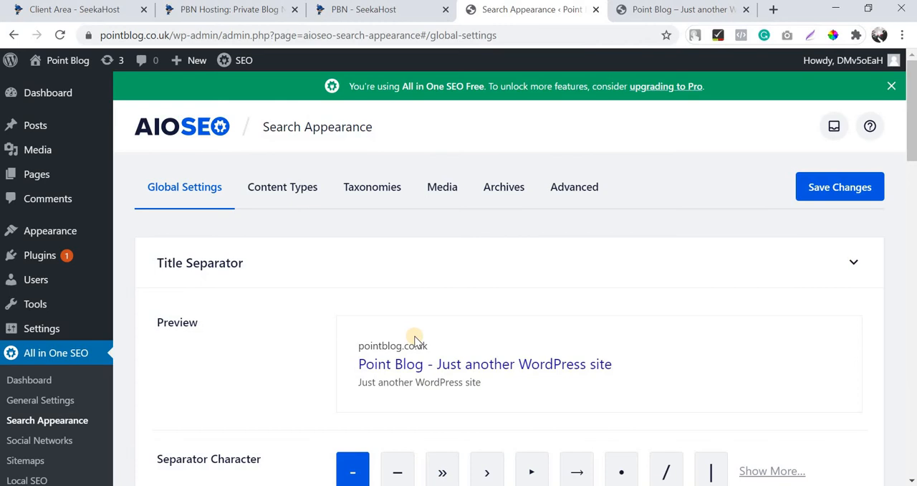
# Clear the default Site Title, Separator and Tagline tags from the Home Page site title.
pyautogui.scroll(-5, 415, 335)
pyautogui.scroll(-3, 451, 326)
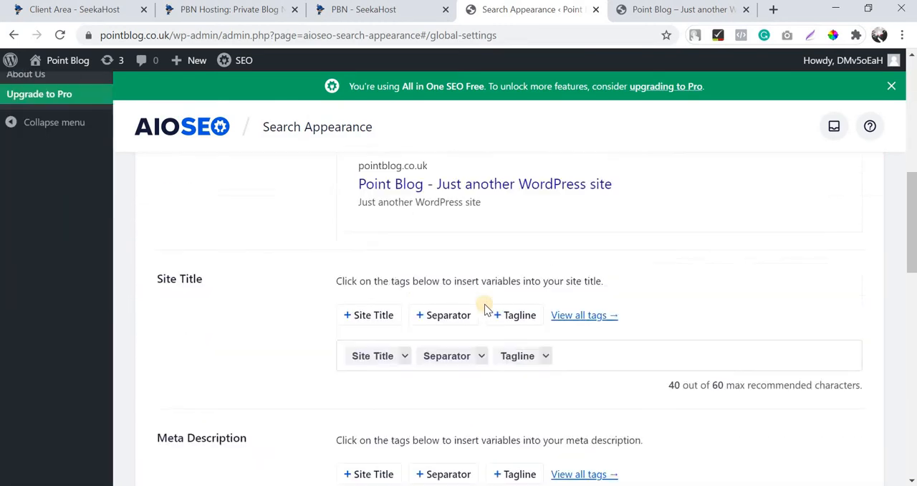
pyautogui.scroll(4, 506, 303)
pyautogui.scroll(-1, 512, 326)
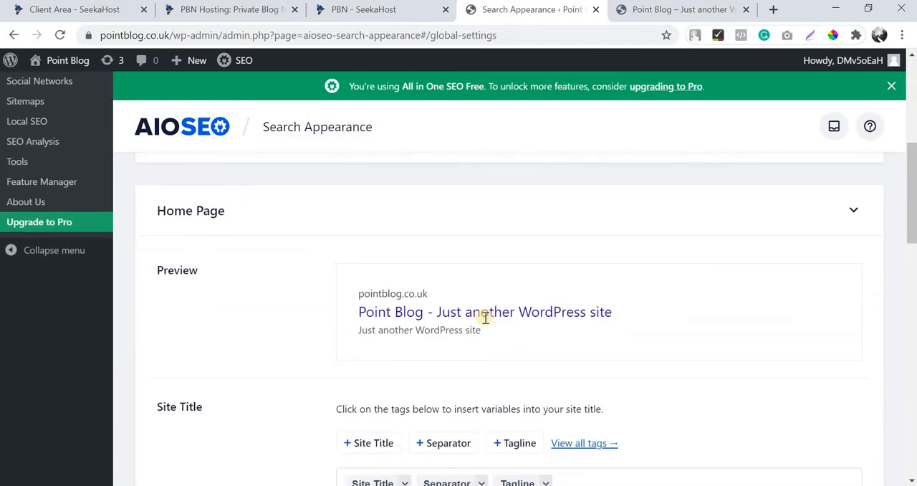
pyautogui.scroll(-2, 570, 362)
pyautogui.click(582, 342)
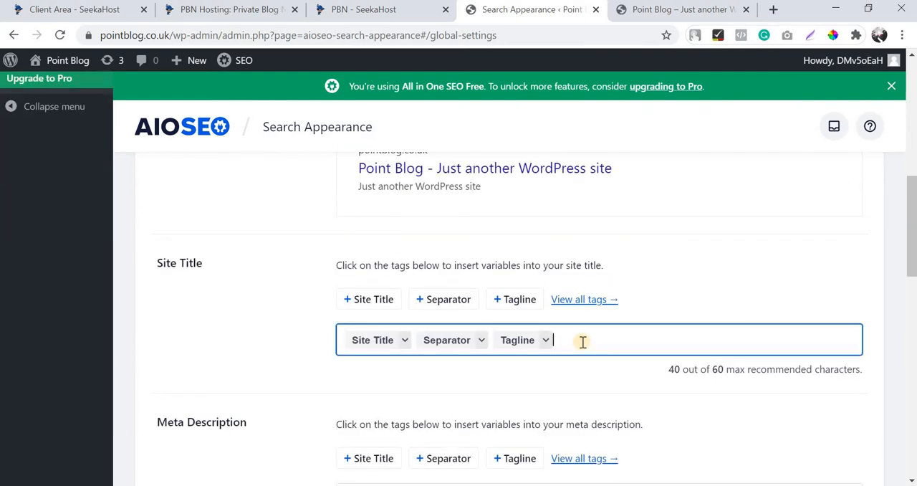
pyautogui.press('Left')
pyautogui.press('BackSpace')
pyautogui.press('BackSpace')
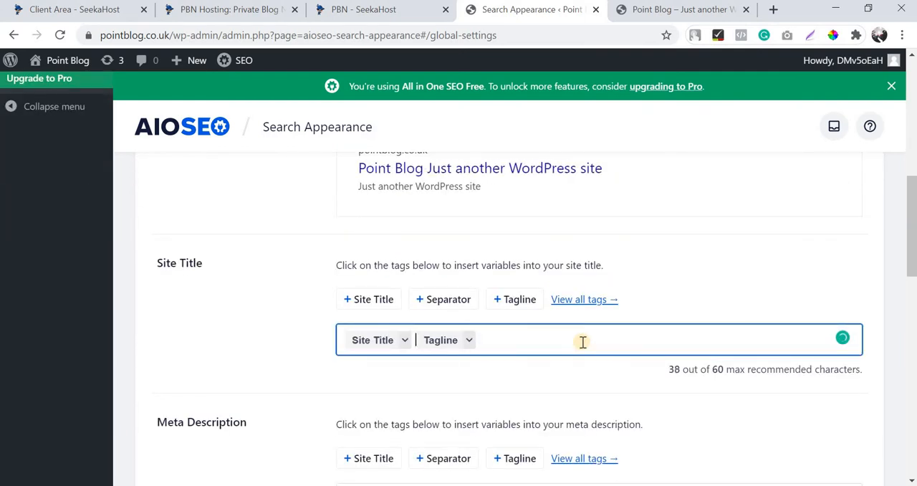
pyautogui.hotkey('ctrl', 'a')
pyautogui.press('BackSpace')
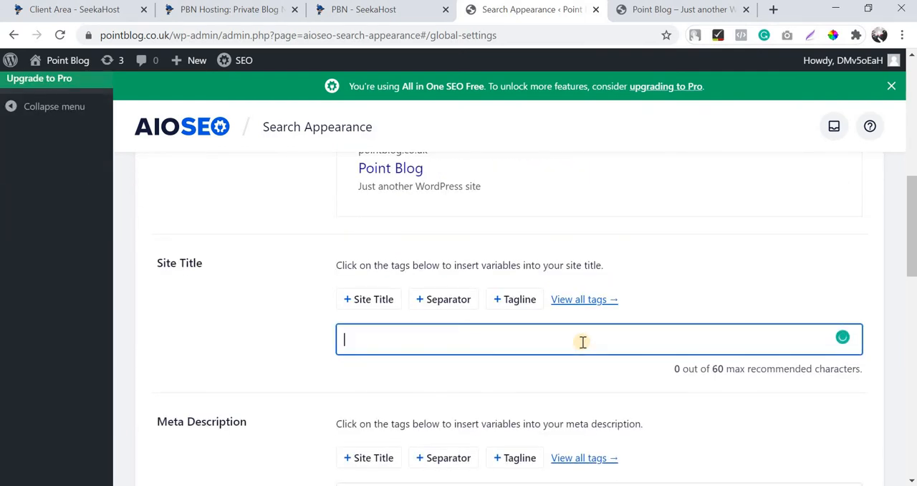
# Set the Home Page site title to "Point Blog | UK Based Blogging Website".
pyautogui.scroll(1, 582, 342)
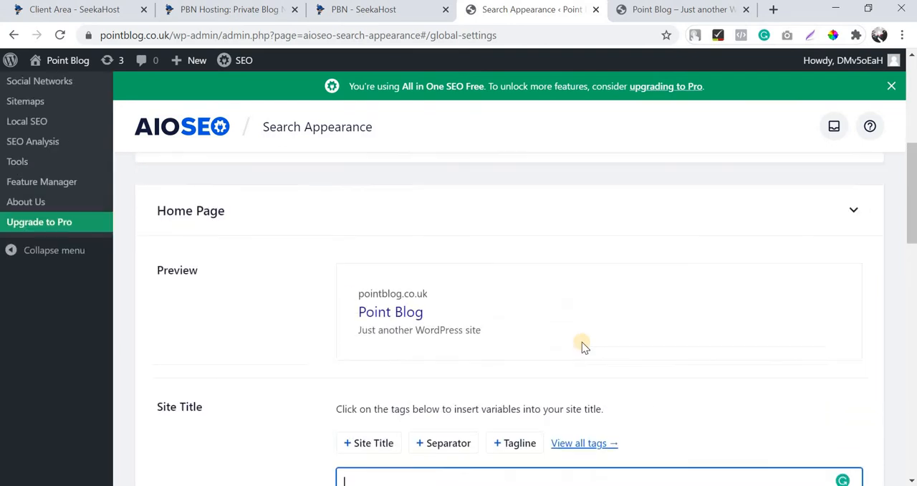
pyautogui.scroll(-1, 583, 342)
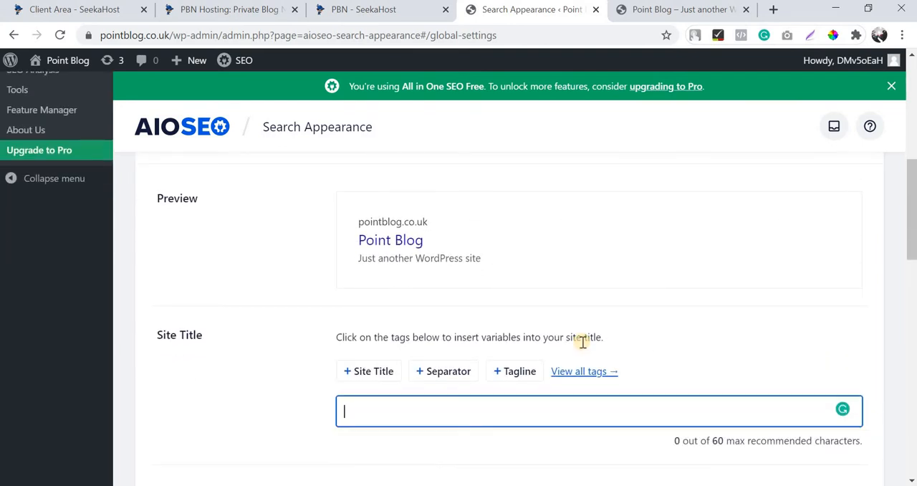
pyautogui.write('Pon')
pyautogui.press('BackSpace')
pyautogui.press('BackSpace')
pyautogui.write('oint Blog')
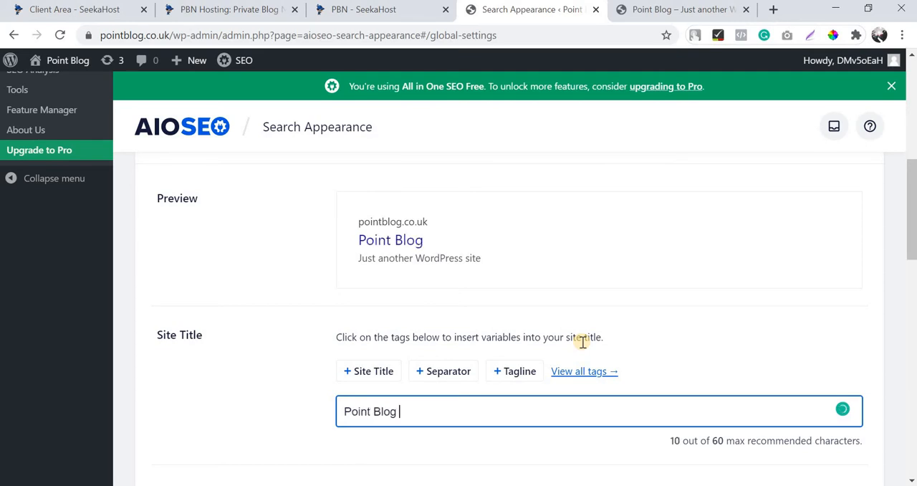
pyautogui.write(' | UK based')
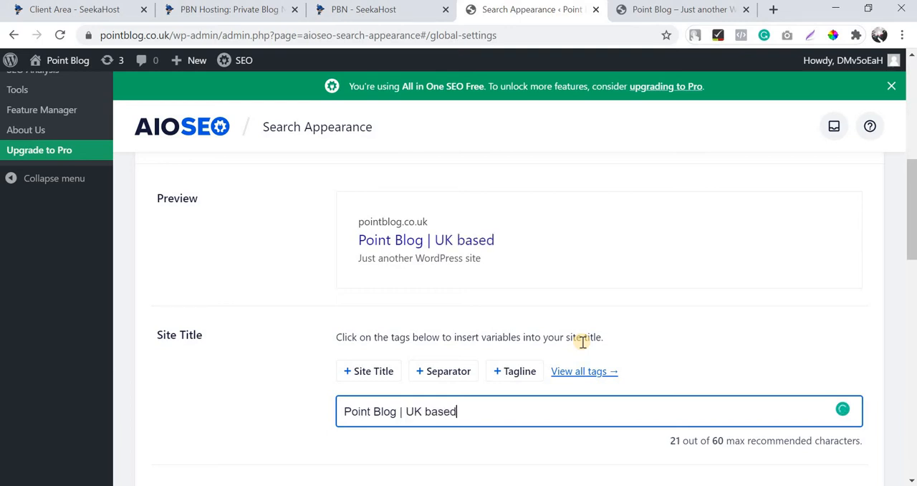
pyautogui.press('BackSpace')
pyautogui.press('BackSpace')
pyautogui.press('BackSpace')
pyautogui.press('BackSpace')
pyautogui.press('BackSpace')
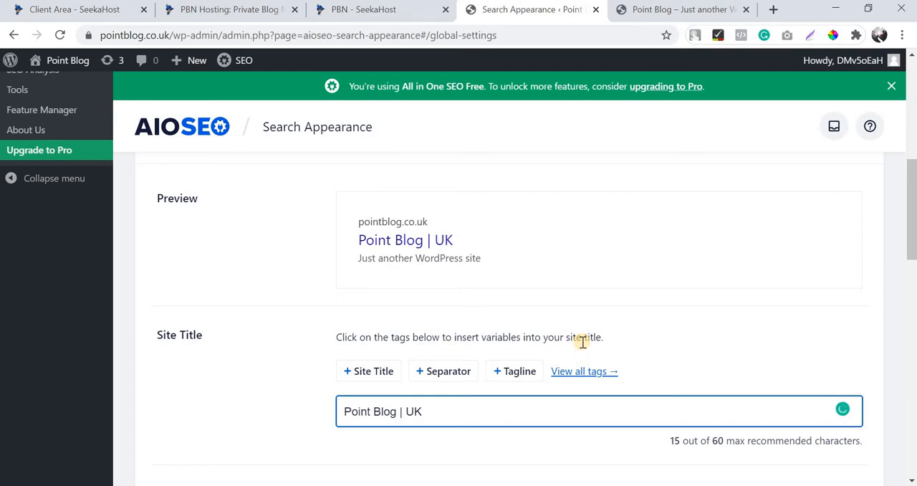
pyautogui.write('Based Blogging We')
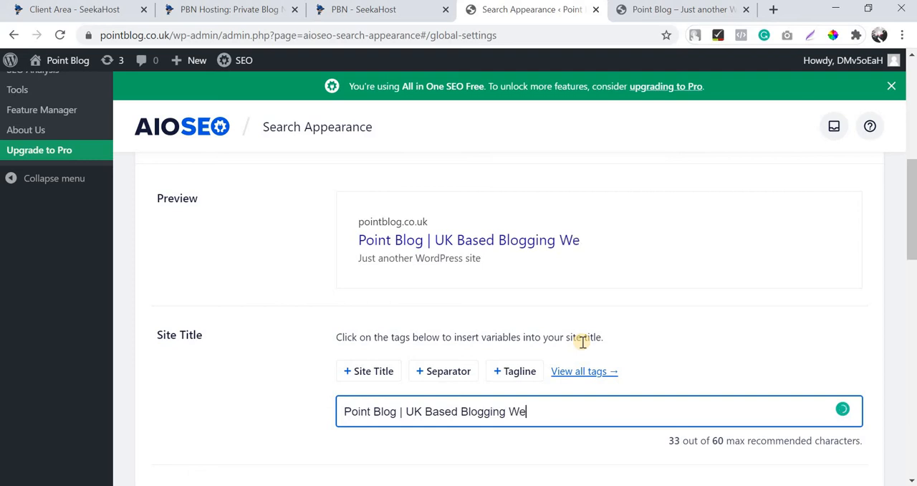
pyautogui.write('bsite')
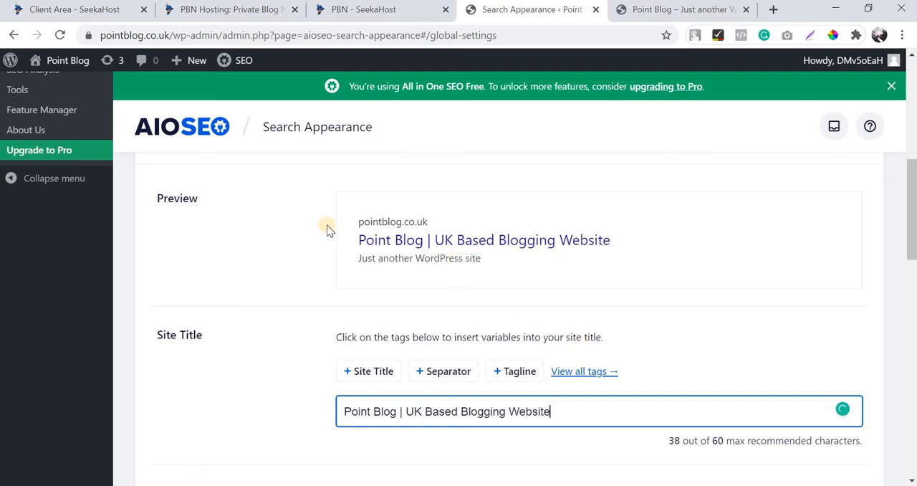
# Remove the default Tagline tag from the Home Page meta description.
pyautogui.scroll(-4, 433, 279)
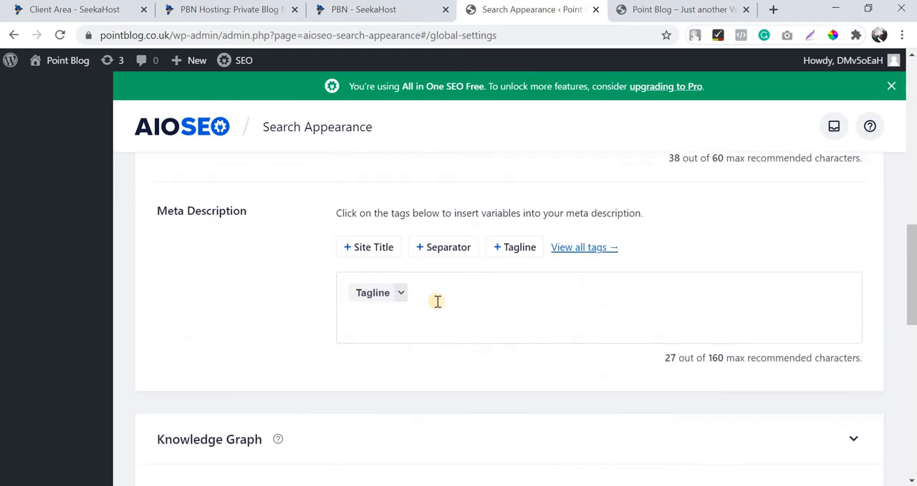
pyautogui.click(438, 301)
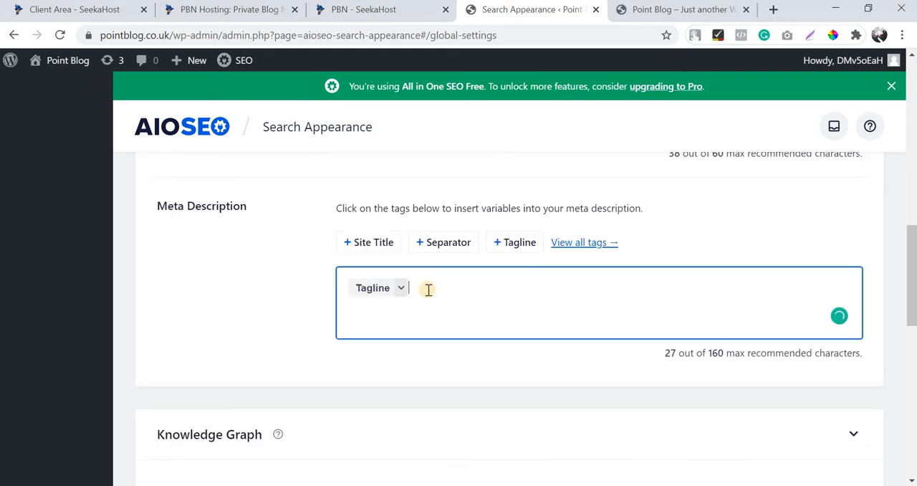
pyautogui.press('BackSpace')
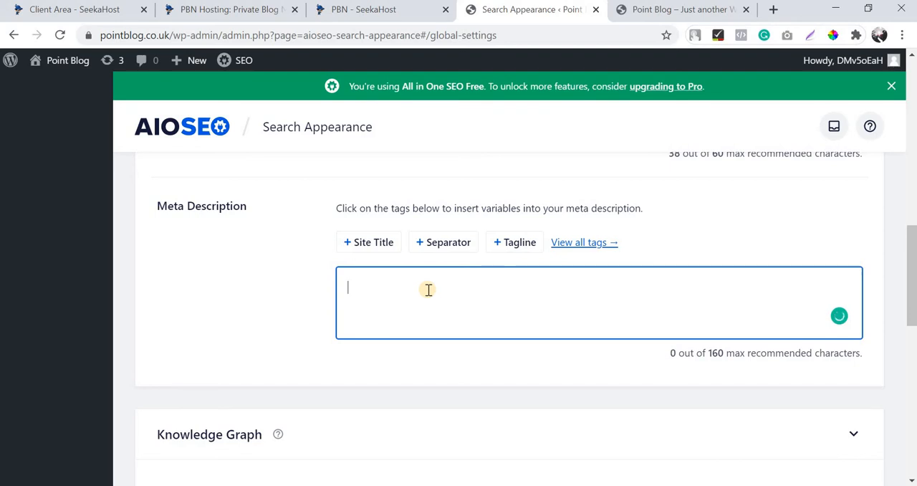
pyautogui.scroll(3, 429, 289)
pyautogui.scroll(-2, 428, 292)
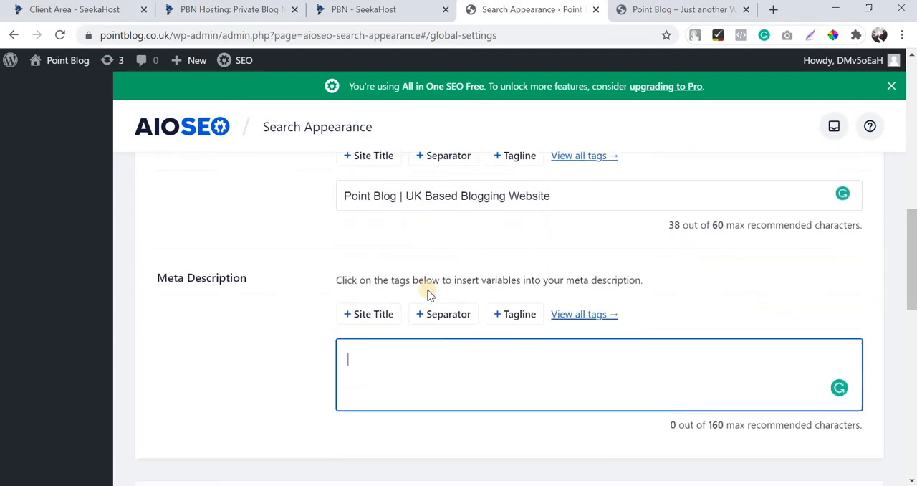
# Start the Home Page meta description with "Point Blog: Get the latest updates on business".
pyautogui.write('Point Blog')
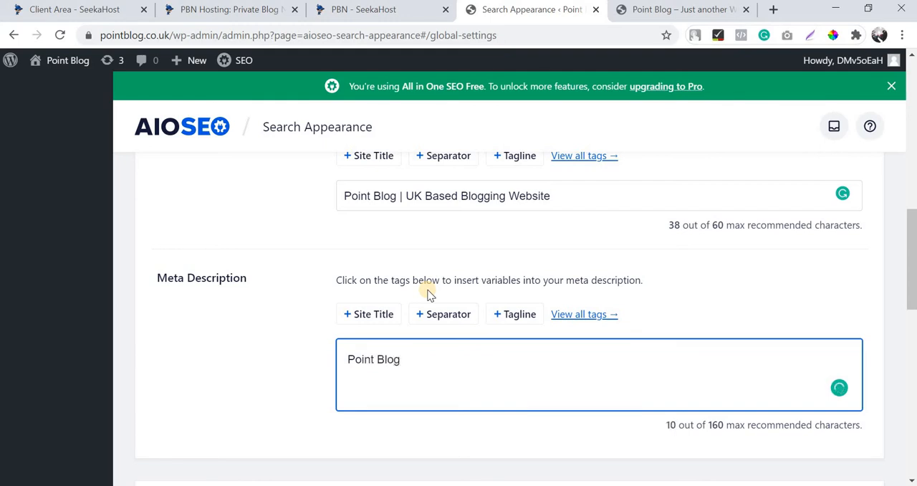
pyautogui.write(':  Get the lasted')
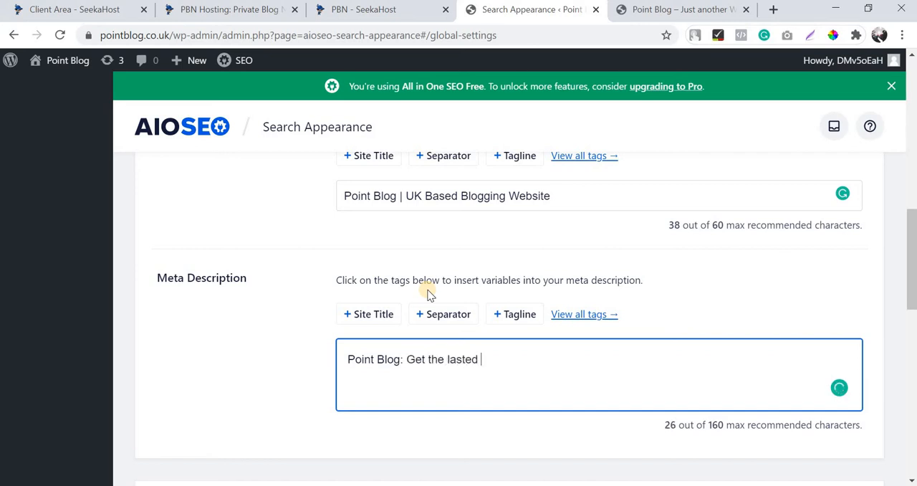
pyautogui.write('tsst updates on b')
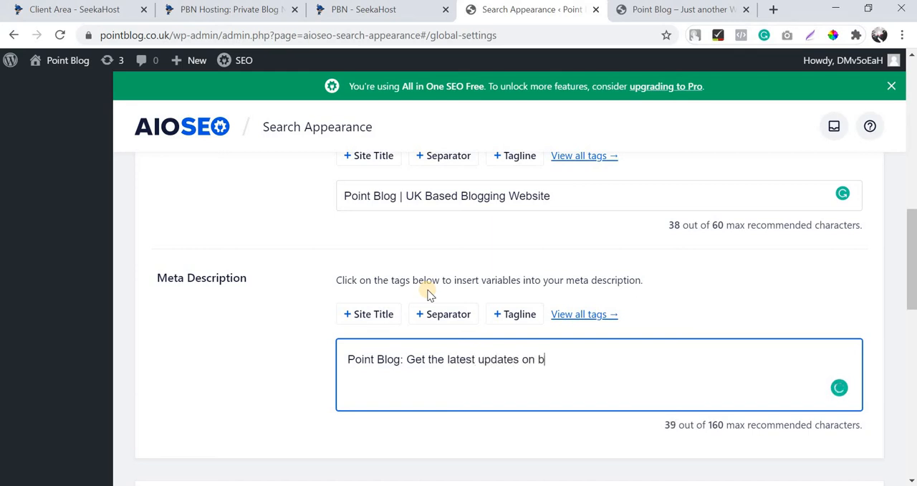
pyautogui.write('usiness, fninance, techn')
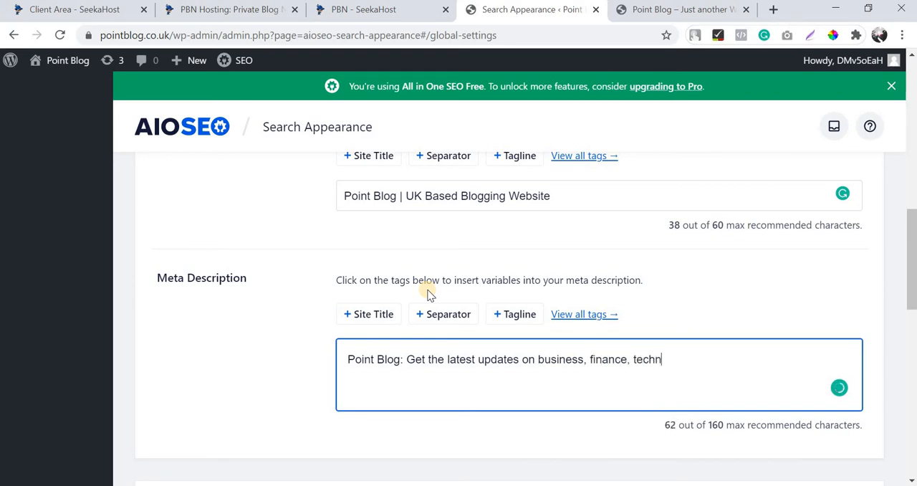
pyautogui.write('ology, fashion')
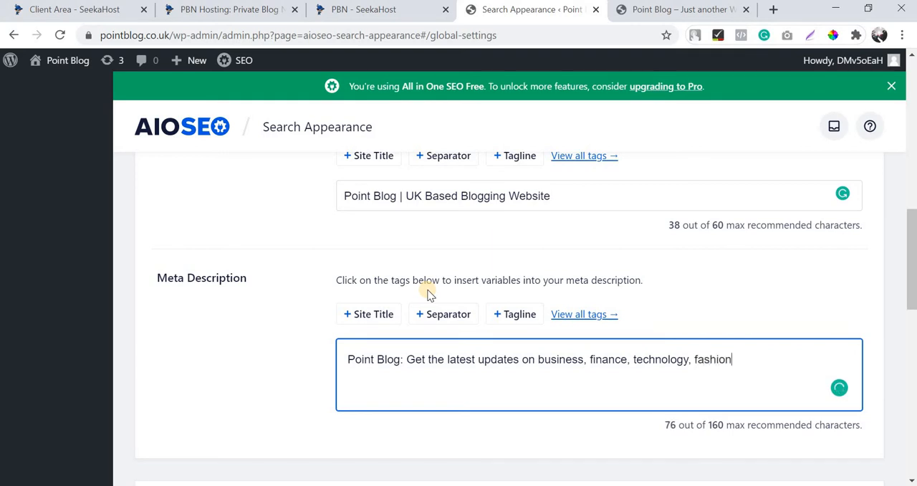
pyautogui.write(', lifestyle, spors')
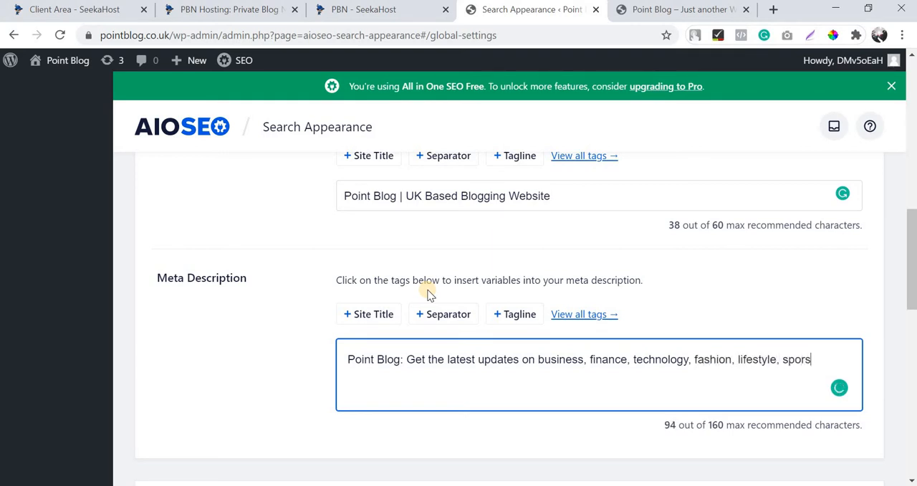
pyautogui.press('BackSpace')
pyautogui.write('ts, health related')
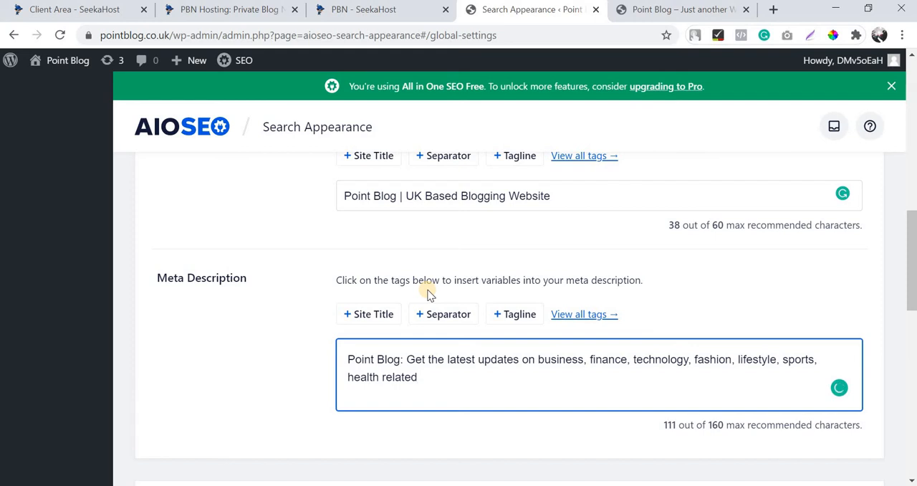
pyautogui.write(' news i')
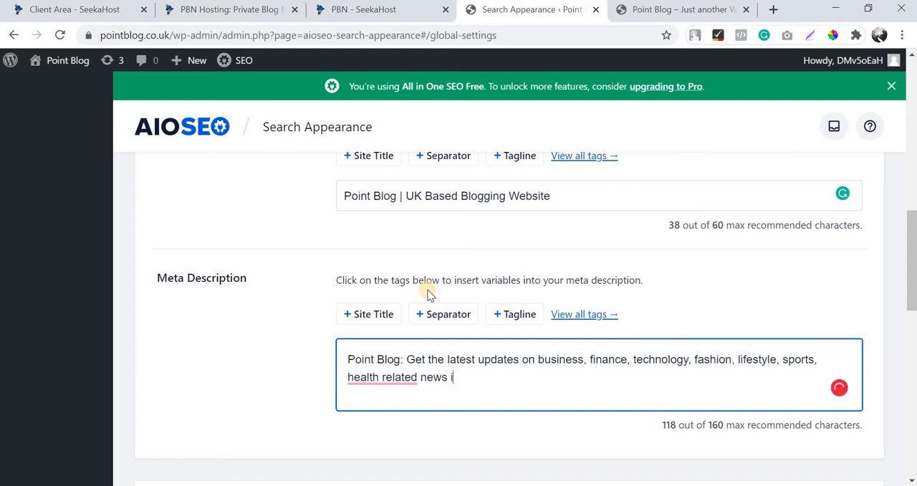
pyautogui.write('n this blog.')
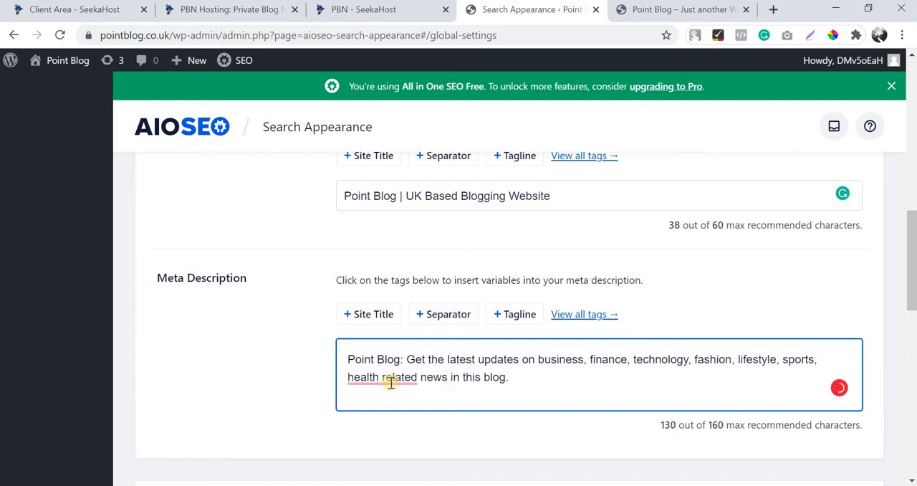
# Correct "health related" to "health-related" and end the meta description with "Check out the blog now!".
pyautogui.moveTo(391, 383)
pyautogui.click(410, 276)
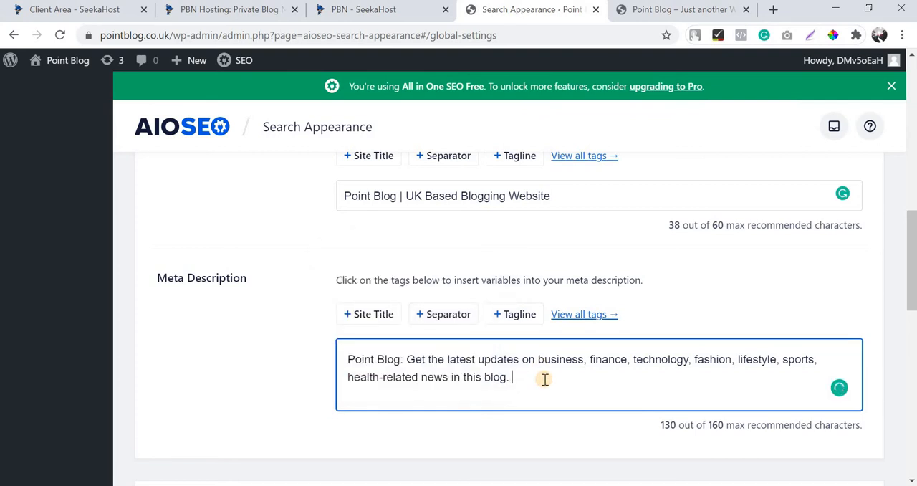
pyautogui.write('Check out ')
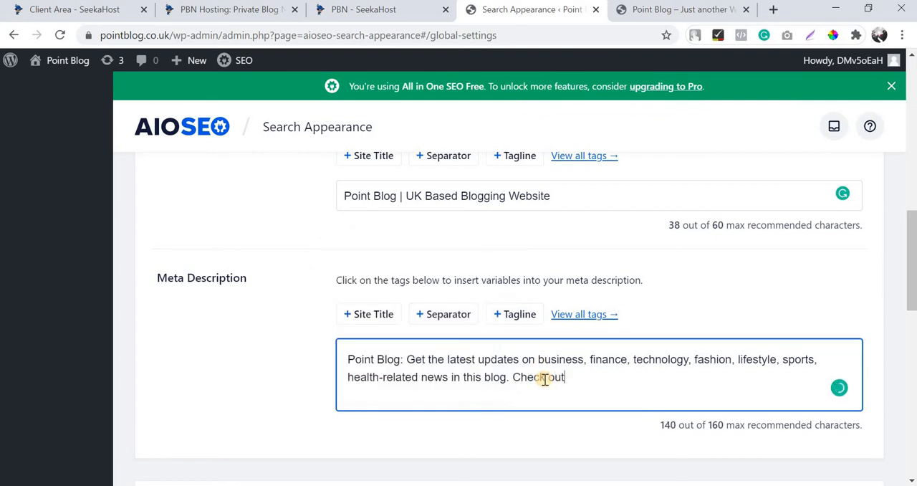
pyautogui.write('the blg')
pyautogui.press('BackSpace')
pyautogui.write('og tod')
pyautogui.press('BackSpace')
pyautogui.press('BackSpace')
pyautogui.press('BackSpace')
pyautogui.write('n')
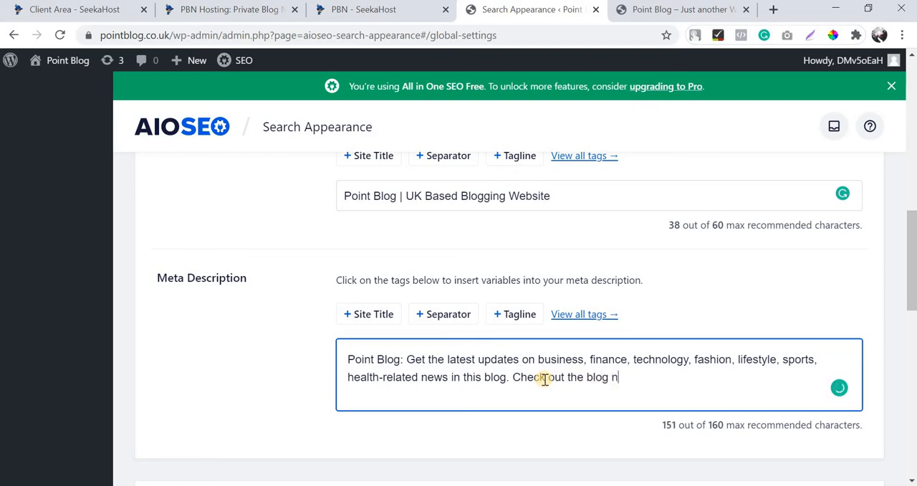
pyautogui.write('ow!')
# Check the meta description in the Home Page search preview and save the Search Appearance changes.
pyautogui.scroll(3, 544, 378)
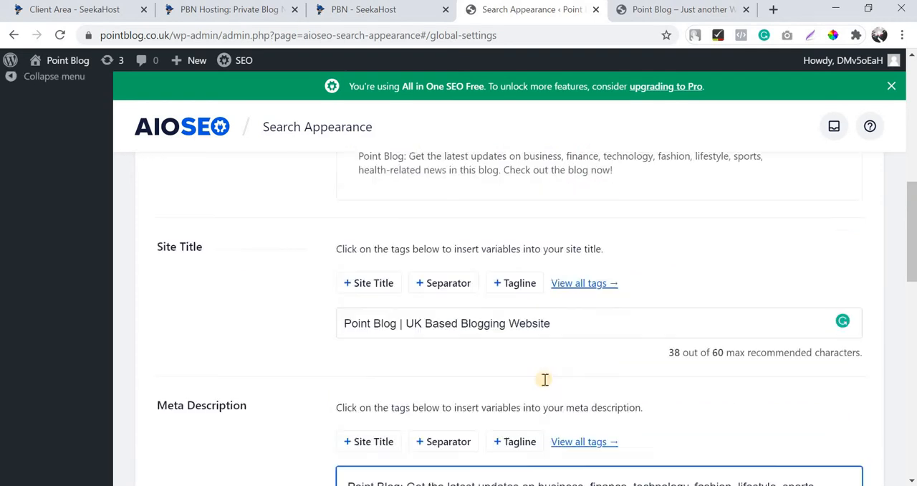
pyautogui.tripleClick(388, 252)
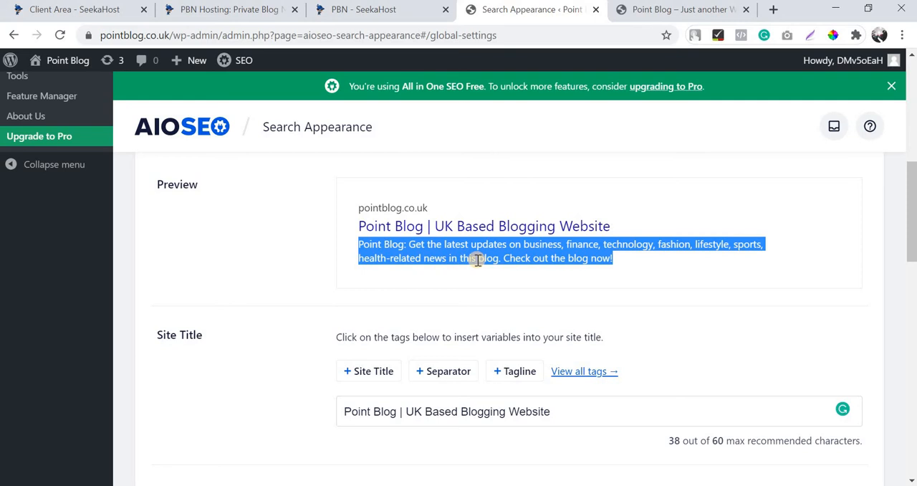
pyautogui.scroll(-4, 471, 286)
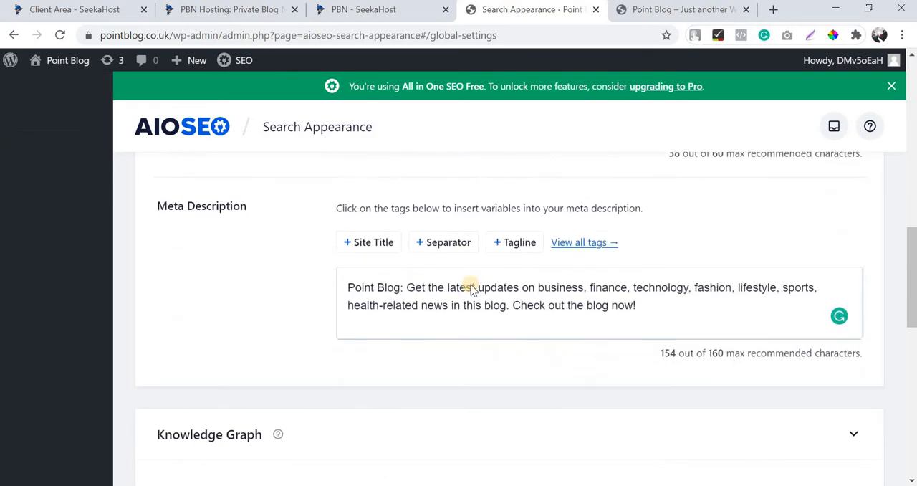
pyautogui.scroll(-5, 445, 285)
pyautogui.scroll(-5, 297, 254)
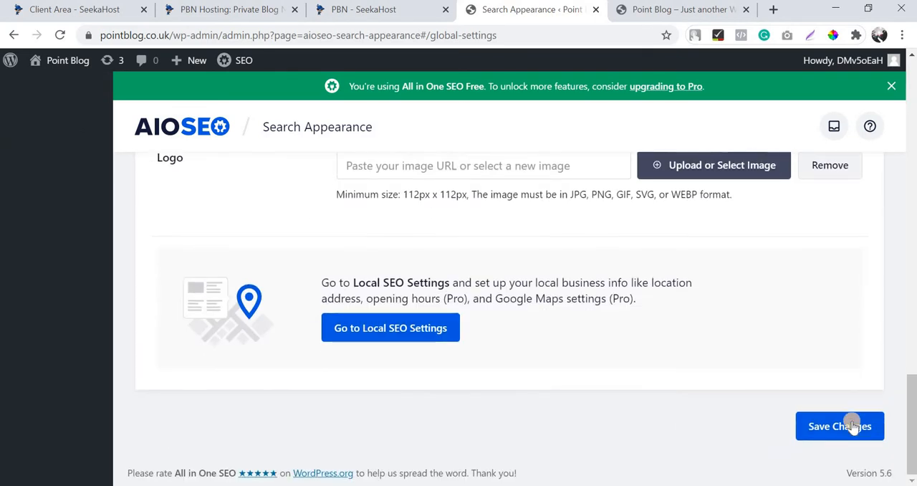
pyautogui.click(853, 423)
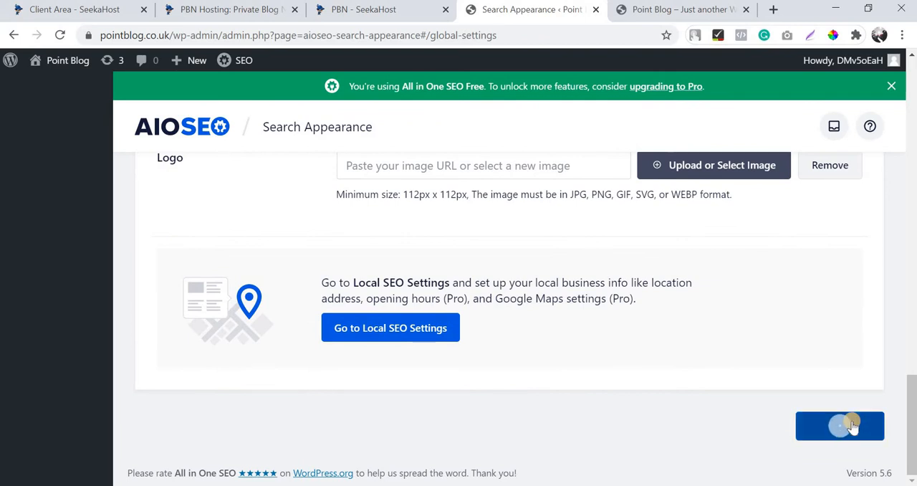
# Open the General Settings page of the WordPress site.
pyautogui.scroll(20, 852, 422)
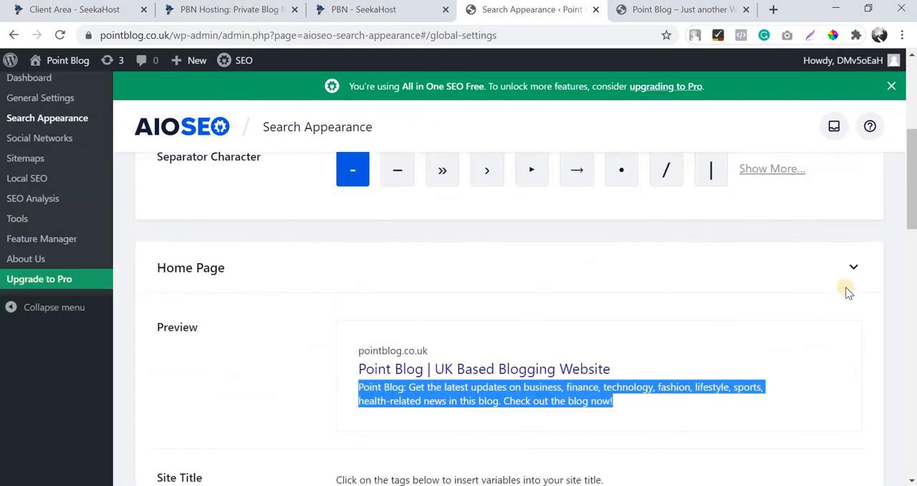
pyautogui.scroll(-3, 544, 394)
pyautogui.scroll(-1, 466, 405)
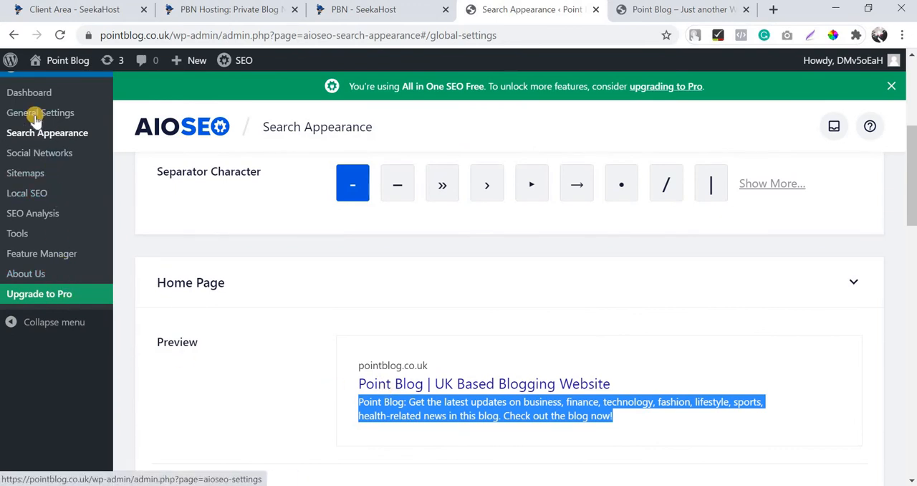
pyautogui.scroll(4, 50, 315)
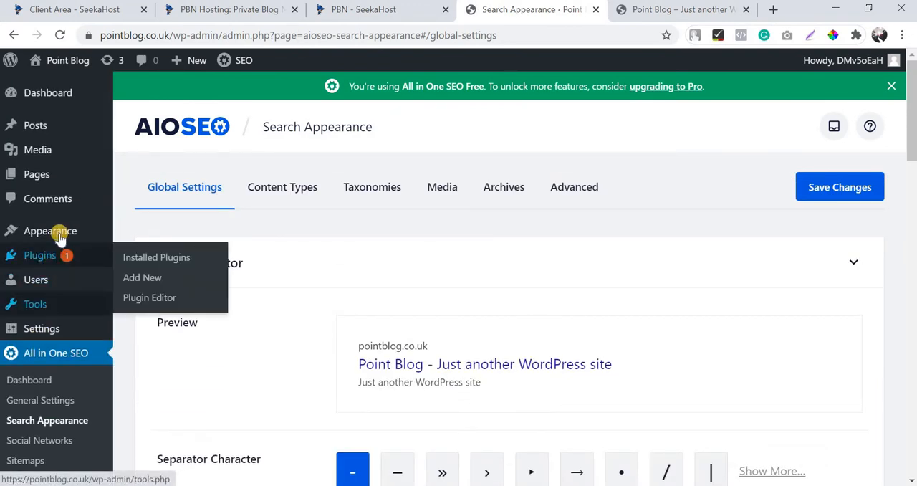
pyautogui.moveTo(39, 306)
pyautogui.moveTo(41, 328)
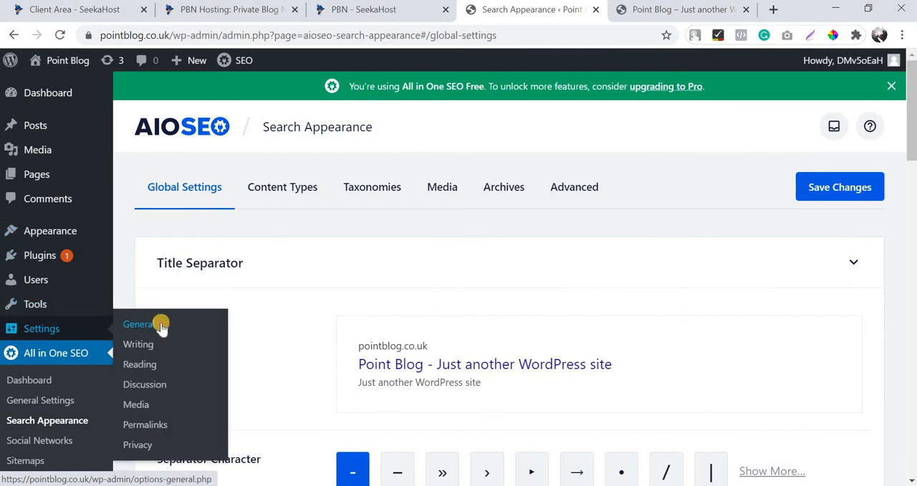
pyautogui.click(163, 324)
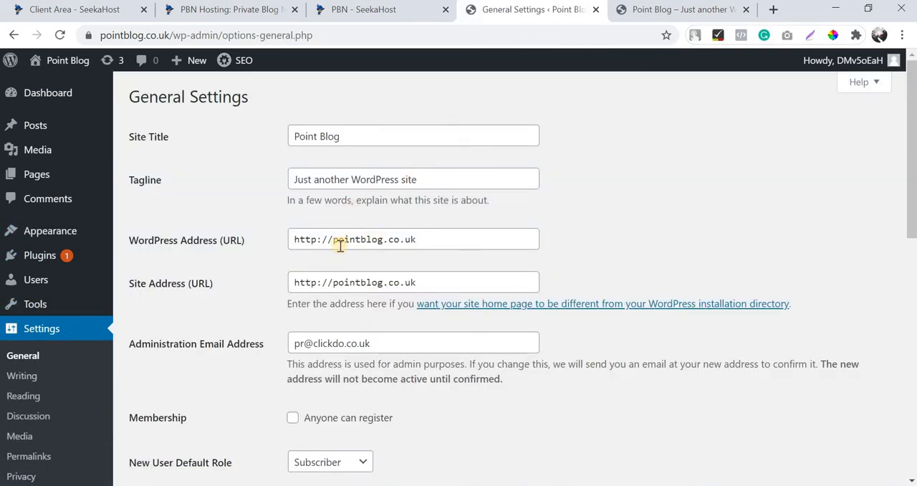
pyautogui.click(332, 242)
pyautogui.write('www.')
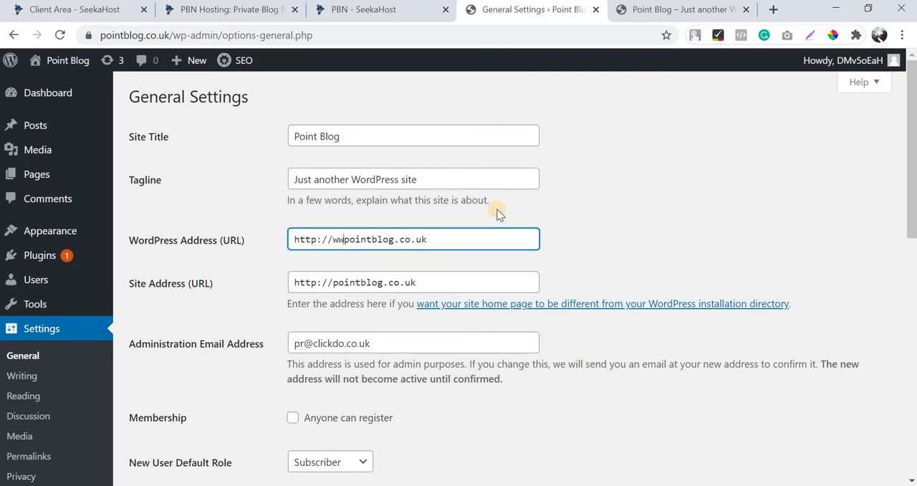
pyautogui.click(333, 283)
pyautogui.write('www.')
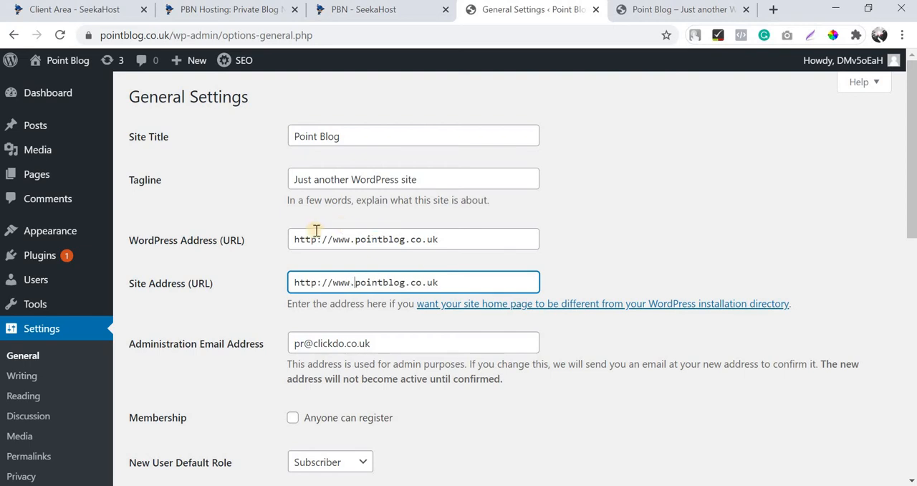
pyautogui.click(317, 240)
pyautogui.write('s')
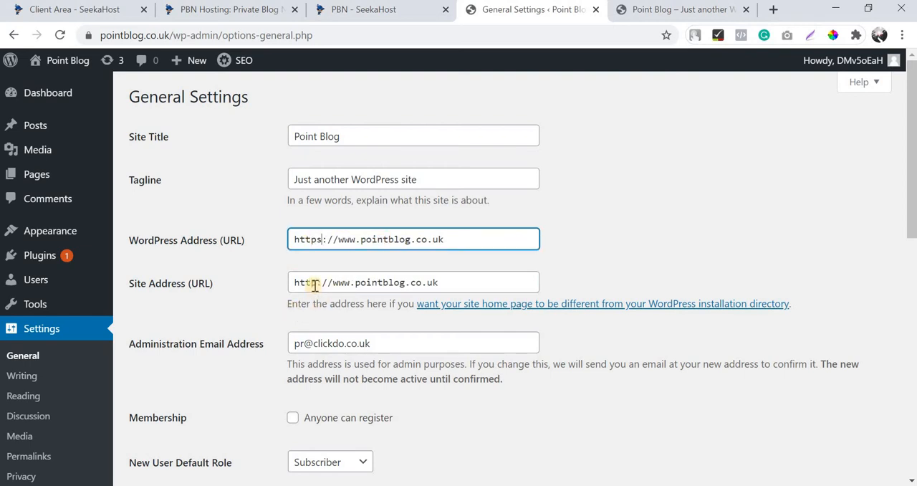
pyautogui.click(318, 282)
pyautogui.write('s')
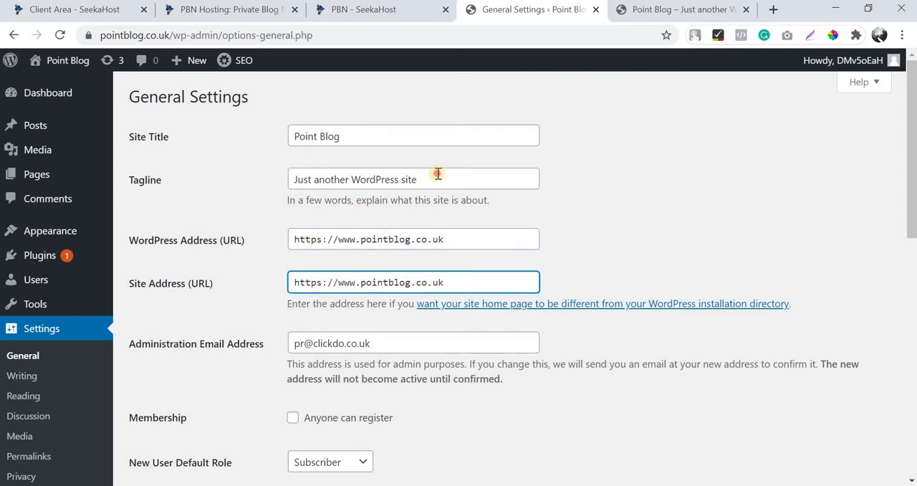
# Replace the site's default tagline with "UK Based Blogging Website".
pyautogui.tripleClick(438, 174)
pyautogui.write('UK bas')
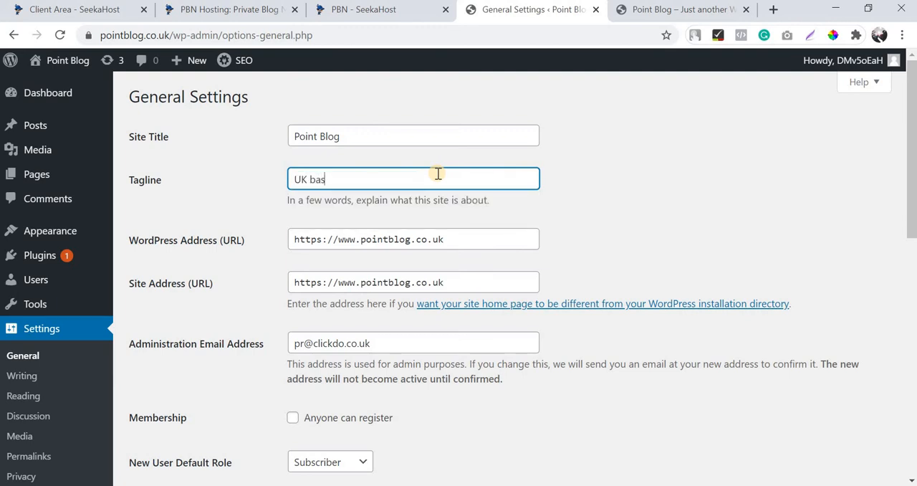
pyautogui.write('ed')
pyautogui.press('BackSpace')
pyautogui.press('BackSpace')
pyautogui.press('BackSpace')
pyautogui.press('BackSpace')
pyautogui.press('BackSpace')
pyautogui.write('Based Blog')
pyautogui.write('logging Website')
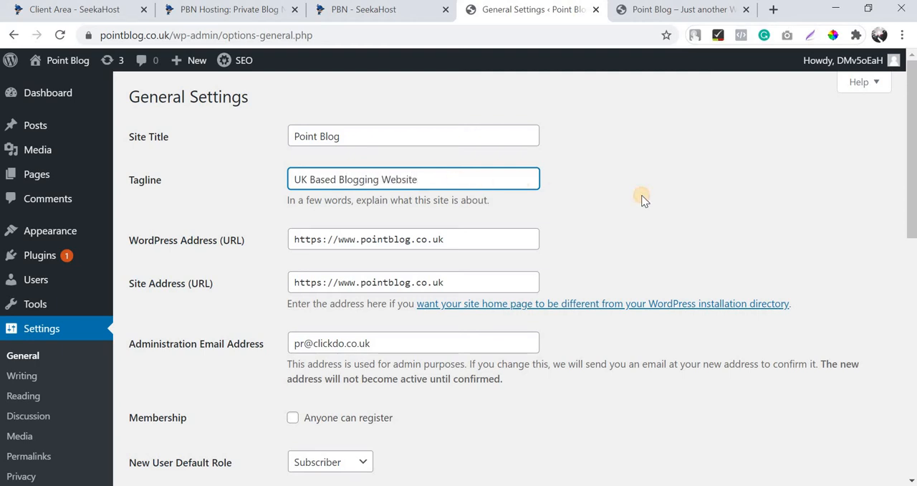
# Review the timezone options, keep UTC+0, and save the General Settings changes.
pyautogui.scroll(-8, 364, 280)
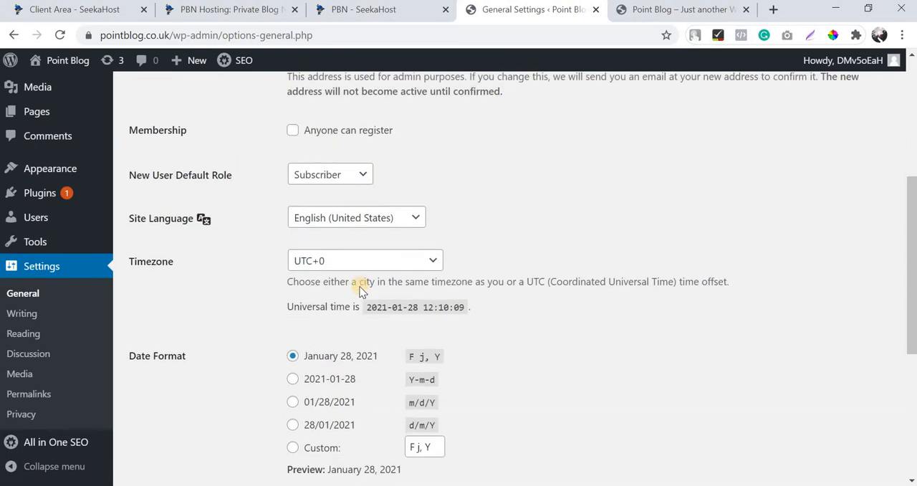
pyautogui.scroll(3, 358, 287)
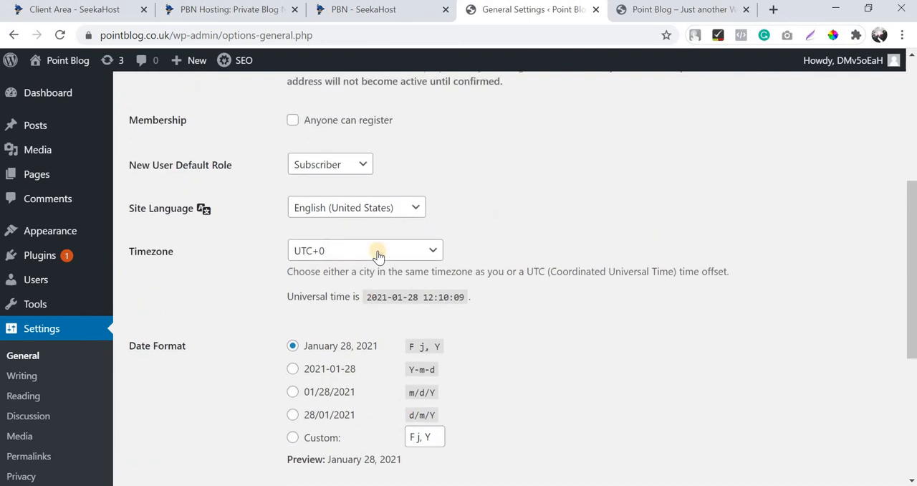
pyautogui.click(378, 252)
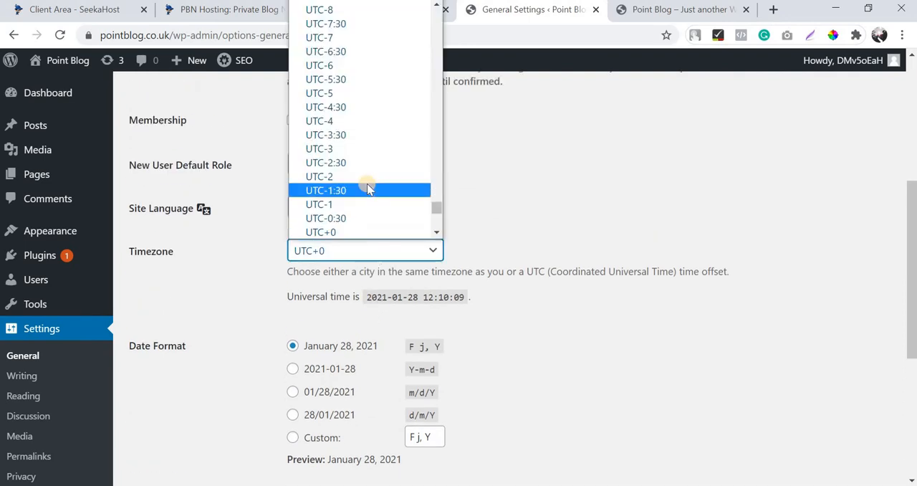
pyautogui.scroll(-3, 368, 197)
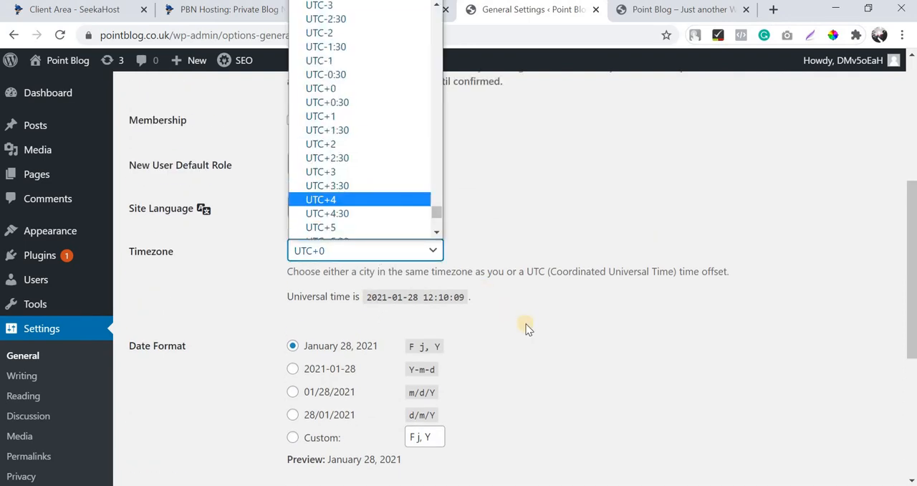
pyautogui.scroll(-2, 580, 361)
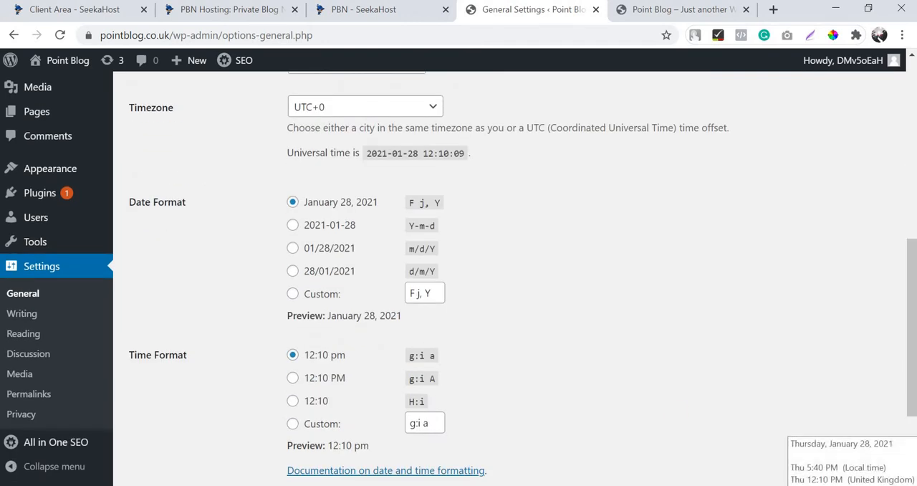
pyautogui.scroll(-2, 313, 374)
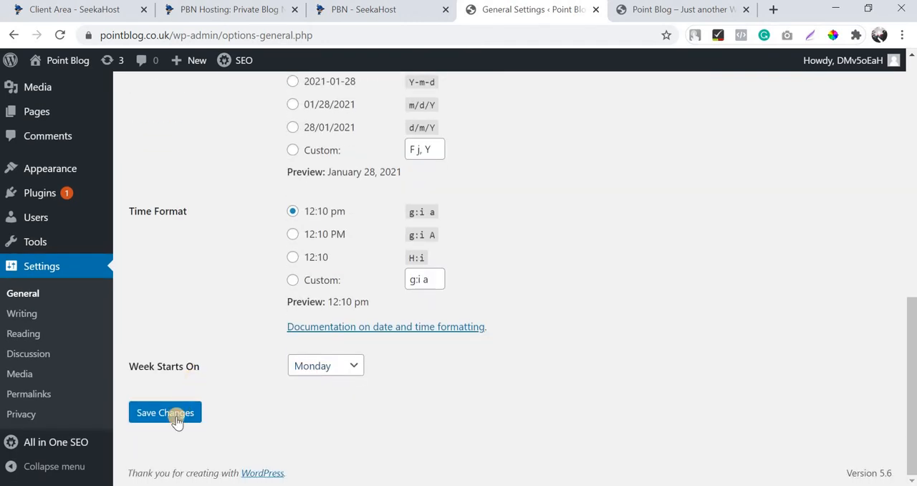
pyautogui.click(177, 422)
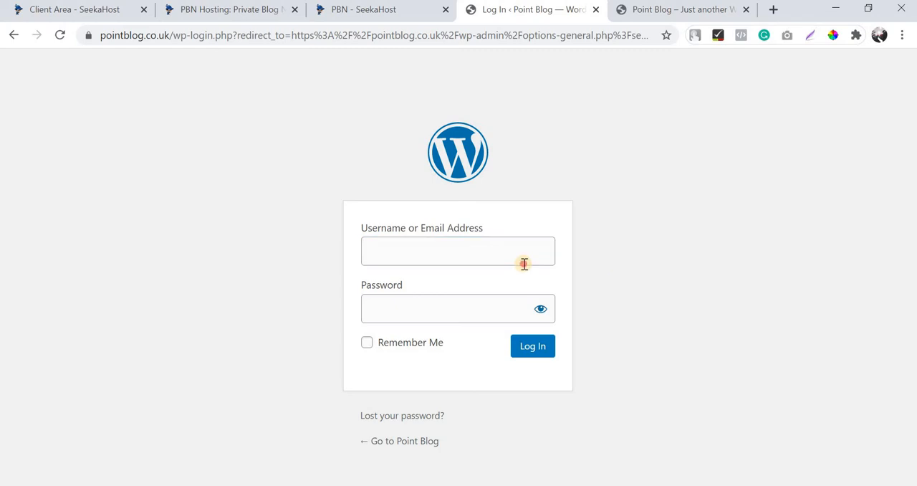
# Log back in to the WordPress admin with the saved username and account password.
pyautogui.click(523, 262)
pyautogui.click(519, 296)
pyautogui.click(522, 349)
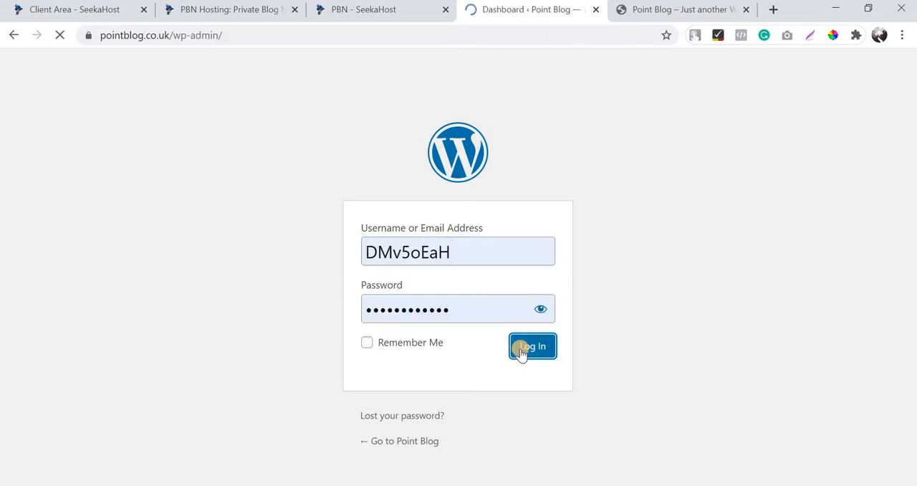
# Reload the live Point Blog homepage to check the site title and tagline, and return to the WordPress dashboard.
pyautogui.click(659, 16)
pyautogui.press('F5')
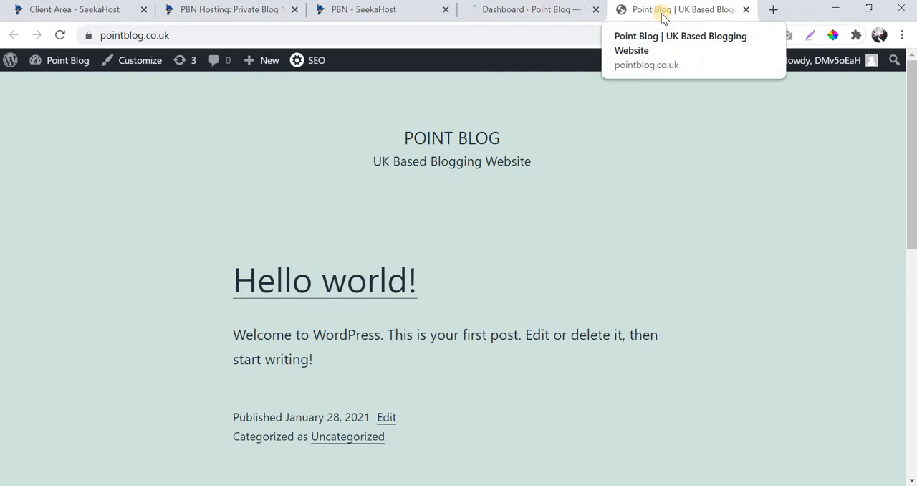
pyautogui.click(528, 16)
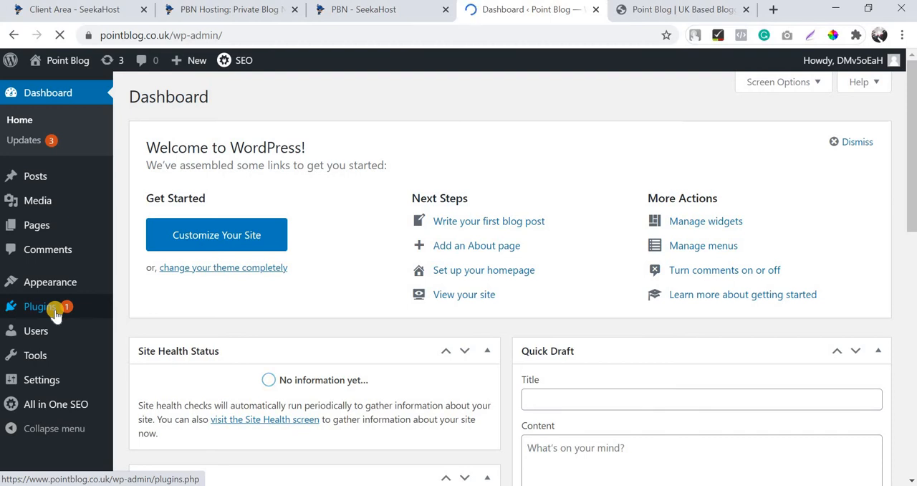
# Open the page for adding plugins and search for "contact form 7".
pyautogui.moveTo(56, 314)
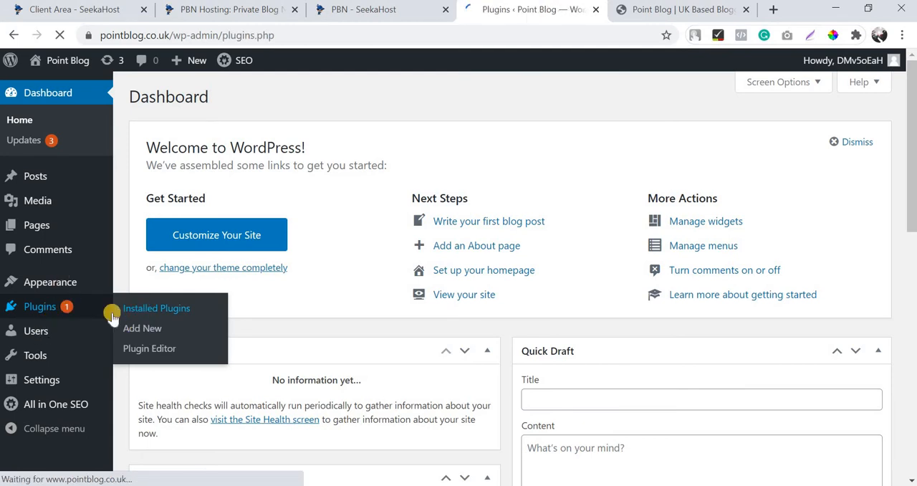
pyautogui.click(26, 304)
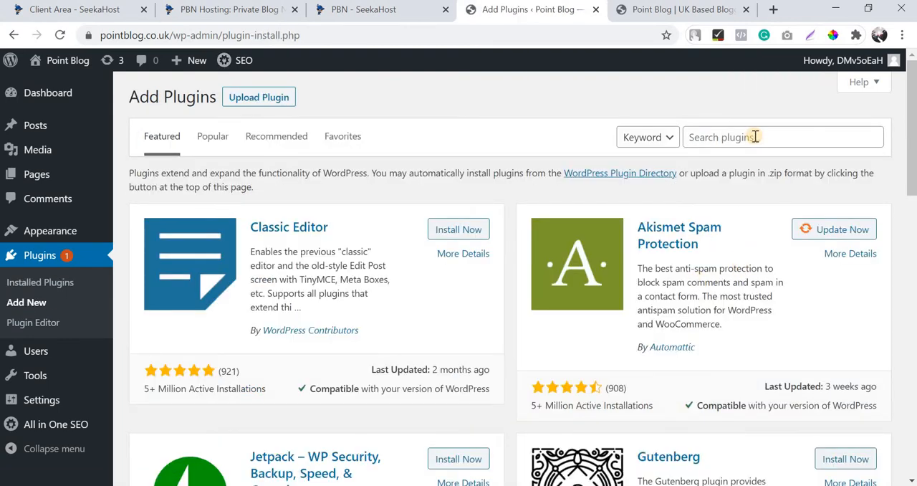
pyautogui.click(755, 136)
pyautogui.write('contact form 7')
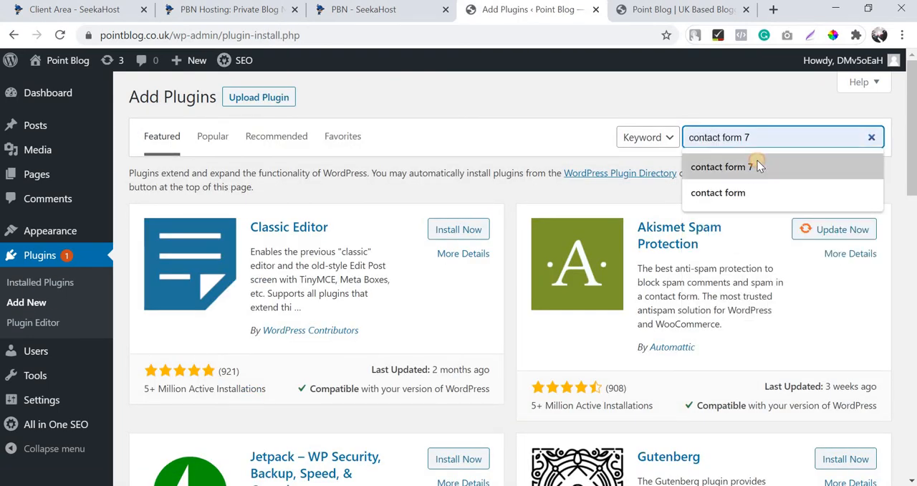
pyautogui.click(759, 165)
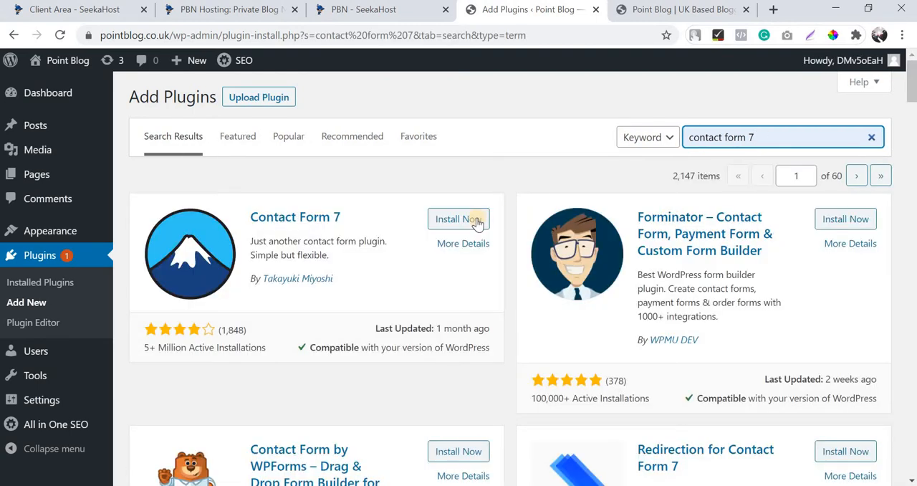
# Install and activate the Contact Form 7 plugin.
pyautogui.click(477, 222)
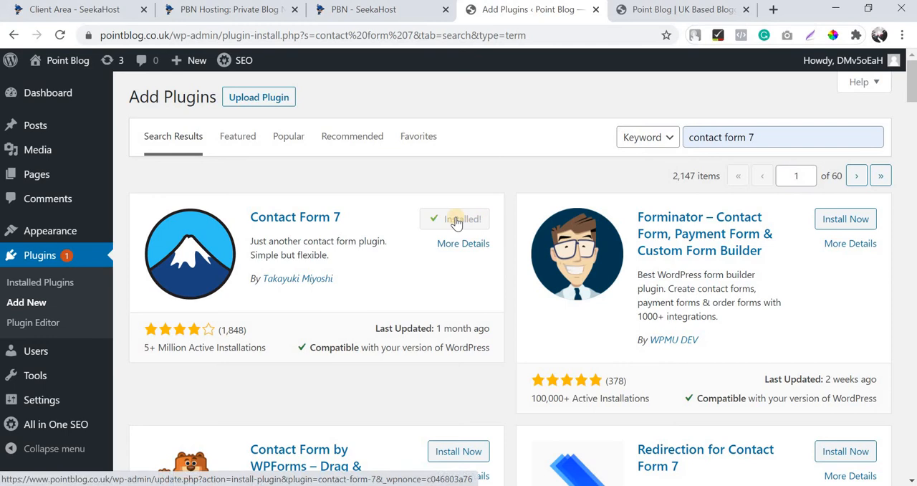
pyautogui.click(456, 221)
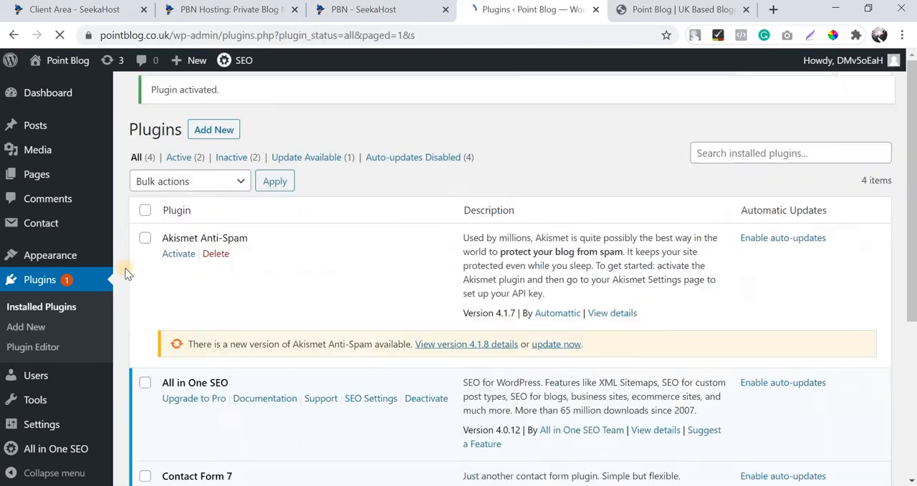
pyautogui.scroll(-2, 61, 412)
pyautogui.scroll(-2, 61, 412)
# Create a new contact form and title it "Write For Us".
pyautogui.moveTo(62, 218)
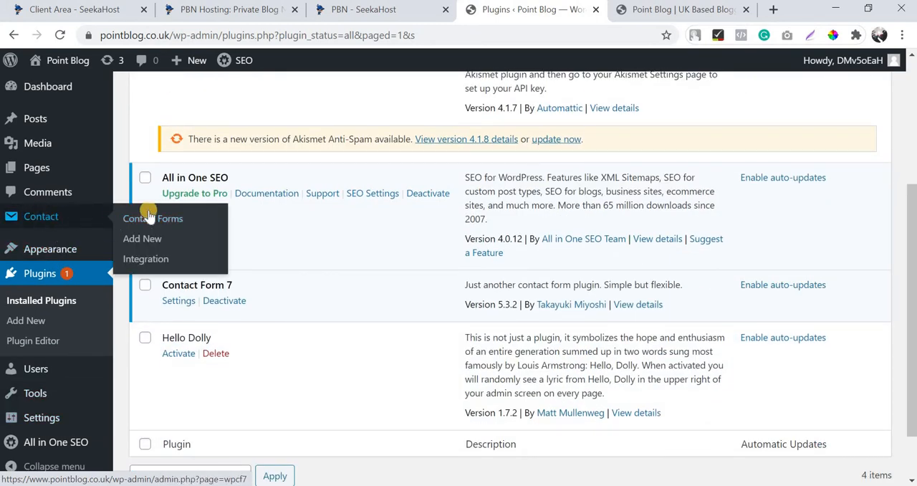
pyautogui.click(146, 240)
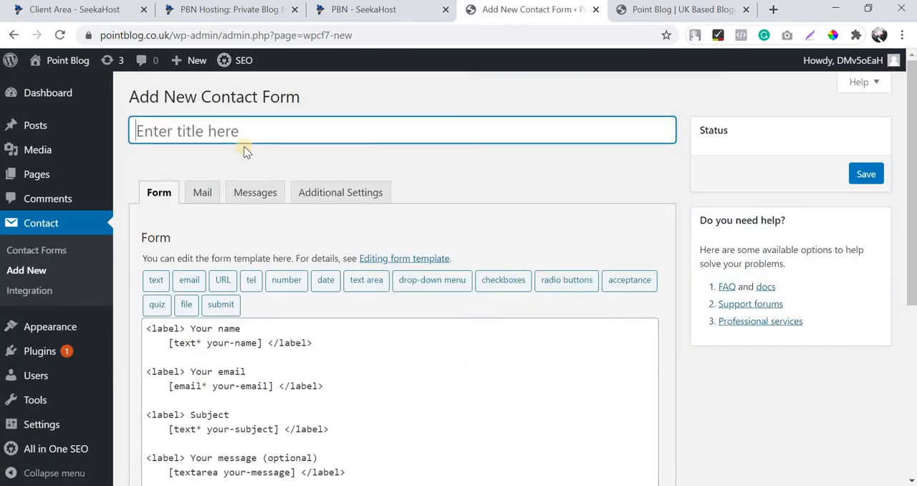
pyautogui.click(257, 135)
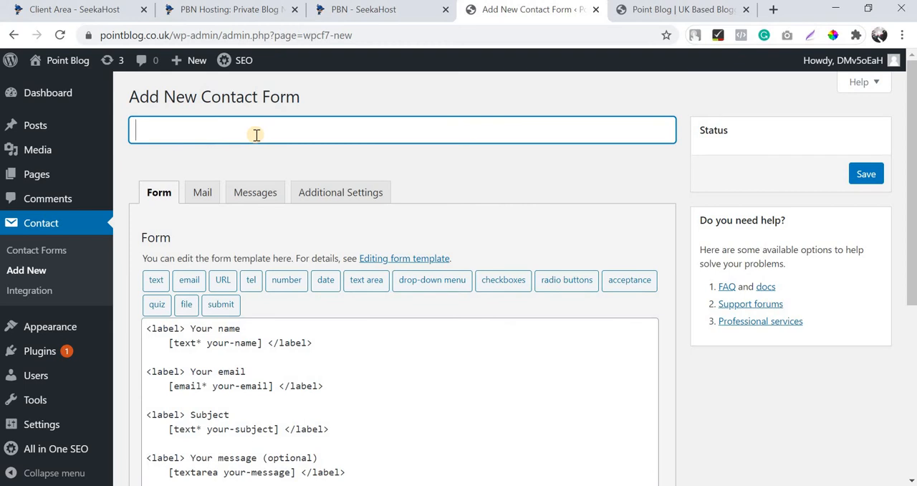
pyautogui.write('Wiite For Us')
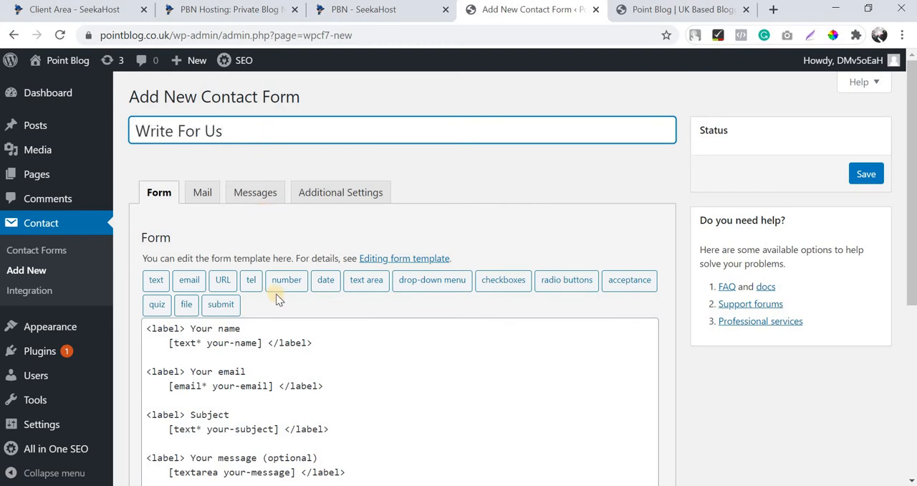
# Review the name, email, subject and message fields in the contact form's template.
pyautogui.scroll(-1, 221, 262)
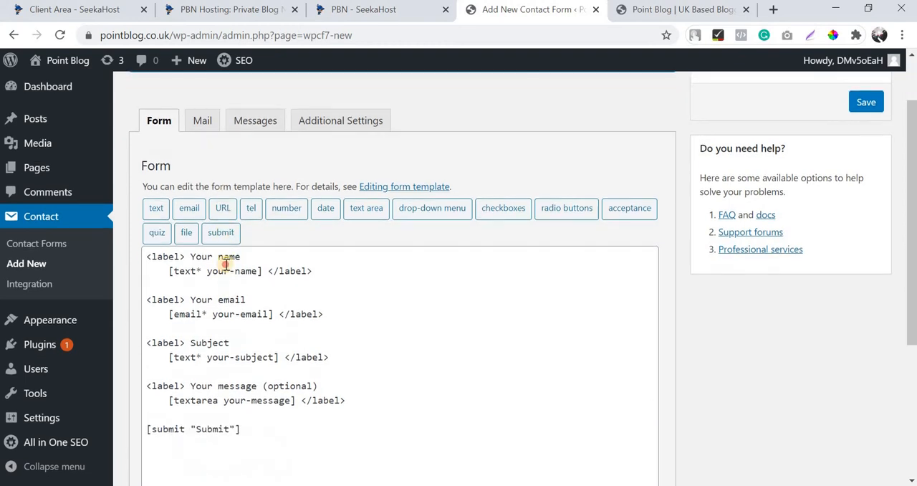
pyautogui.click(223, 270)
pyautogui.click(227, 369)
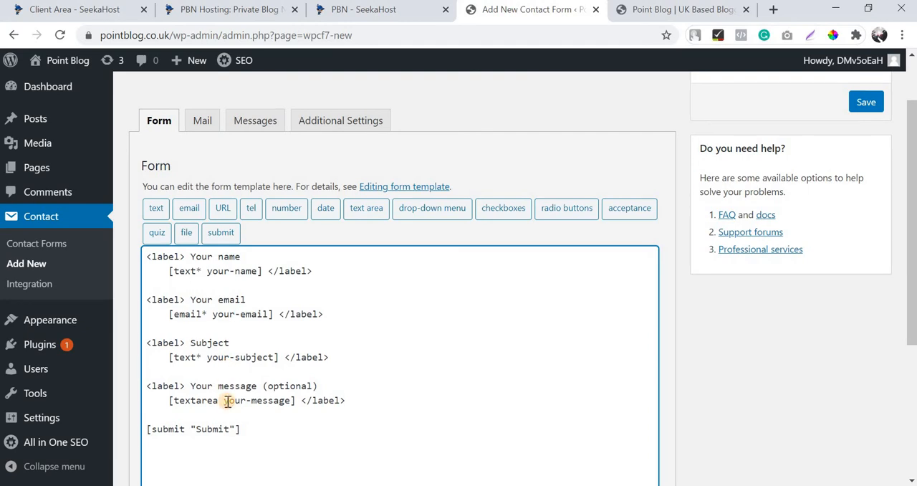
pyautogui.click(226, 401)
pyautogui.scroll(-1, 289, 348)
pyautogui.scroll(2, 289, 348)
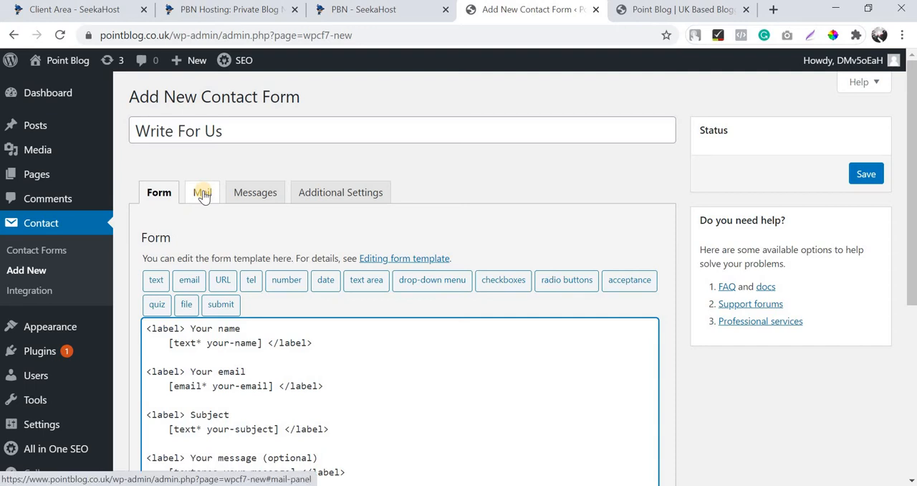
# Replace the recipient in the form's mail settings with the site owner's email address and save the form.
pyautogui.click(200, 194)
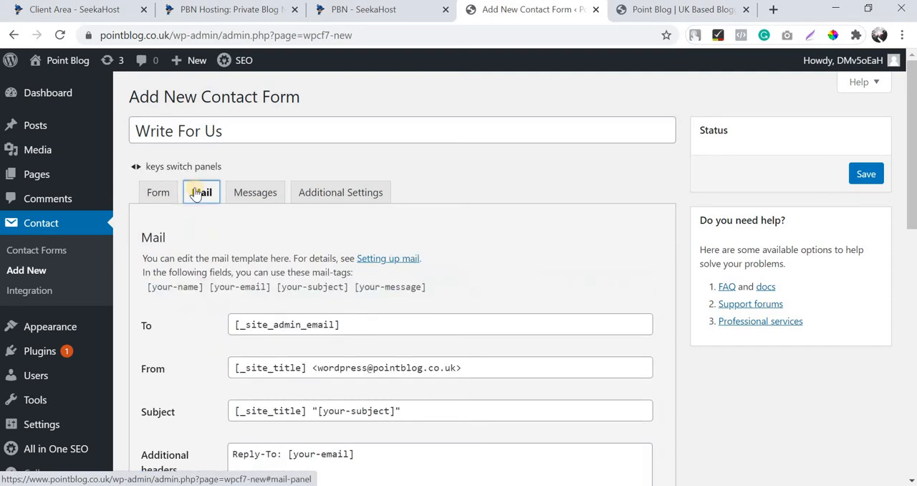
pyautogui.click(358, 326)
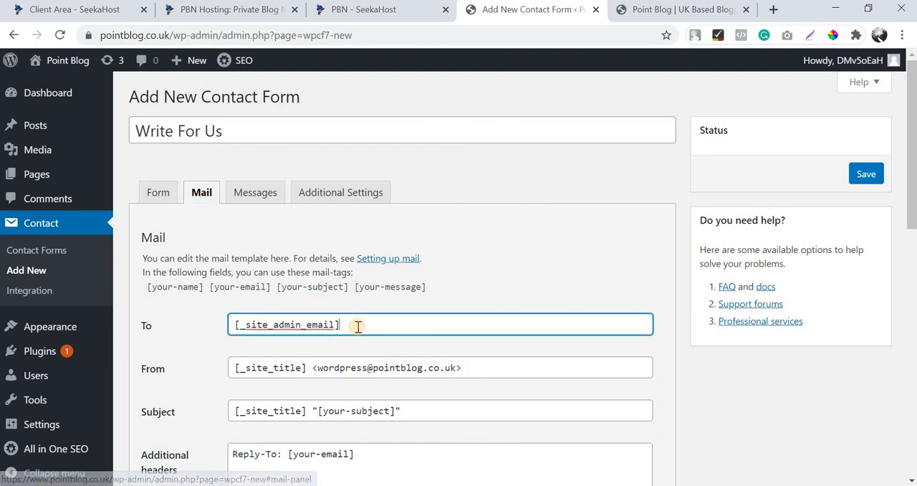
pyautogui.press('BackSpace')
pyautogui.press('BackSpace')
pyautogui.press('BackSpace')
pyautogui.press('BackSpace')
pyautogui.press('BackSpace')
pyautogui.press('BackSpace')
pyautogui.press('BackSpace')
pyautogui.press('BackSpace')
pyautogui.press('BackSpace')
pyautogui.press('BackSpace')
pyautogui.press('BackSpace')
pyautogui.press('BackSpace')
pyautogui.press('BackSpace')
pyautogui.press('BackSpace')
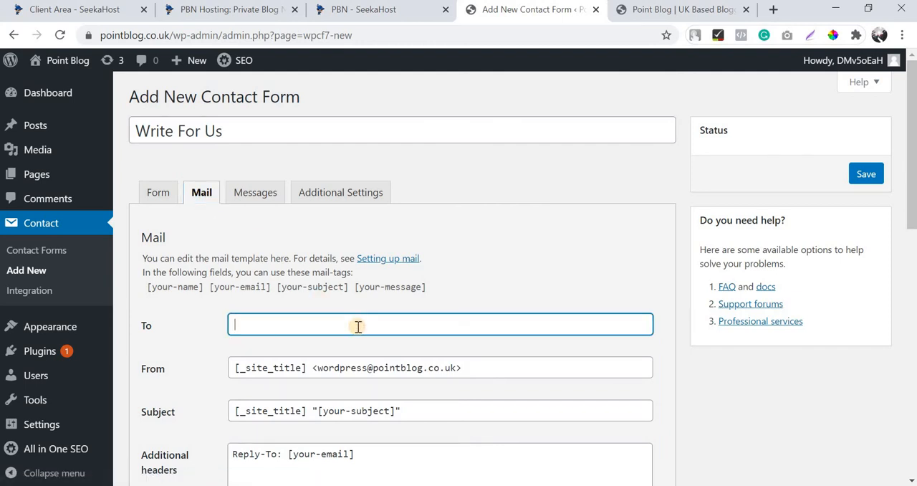
pyautogui.write('di')
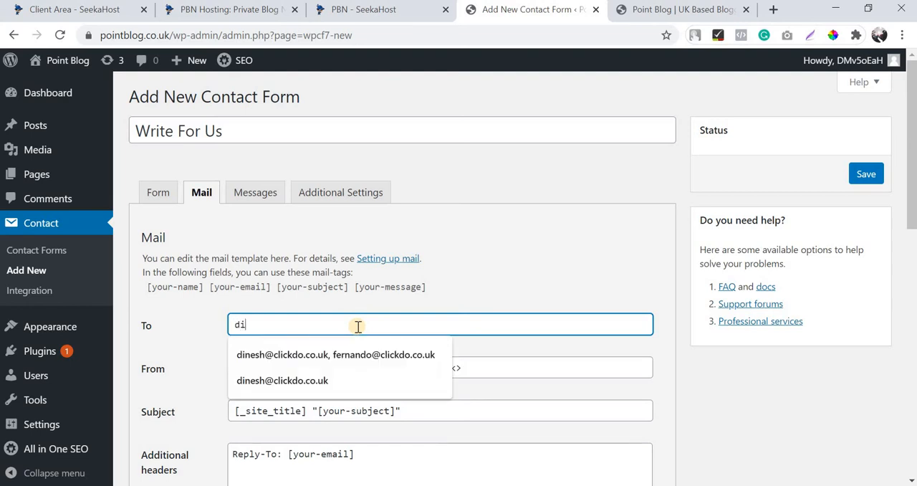
pyautogui.write('nesh')
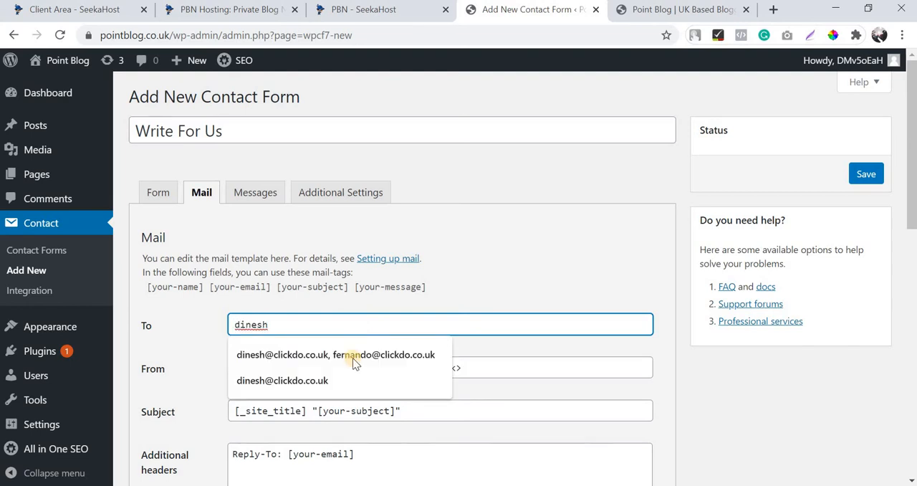
pyautogui.press('Down')
pyautogui.press('Down')
pyautogui.press('Return')
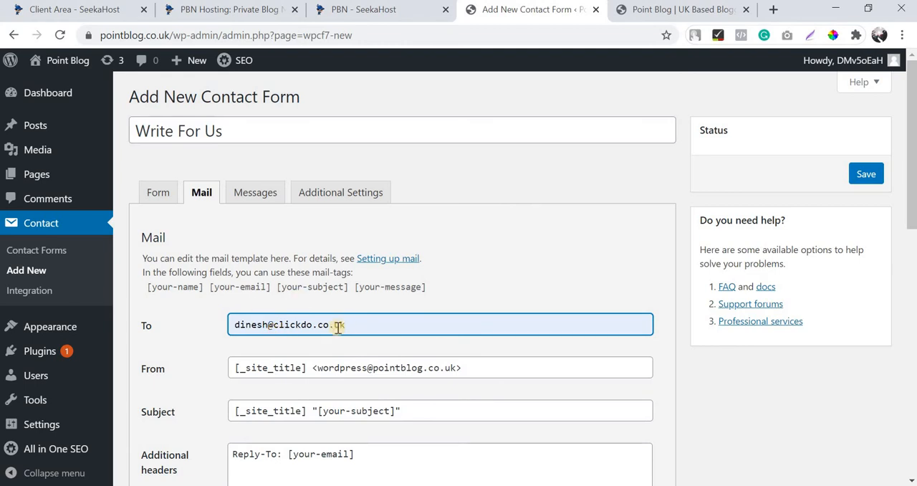
pyautogui.scroll(-1, 366, 265)
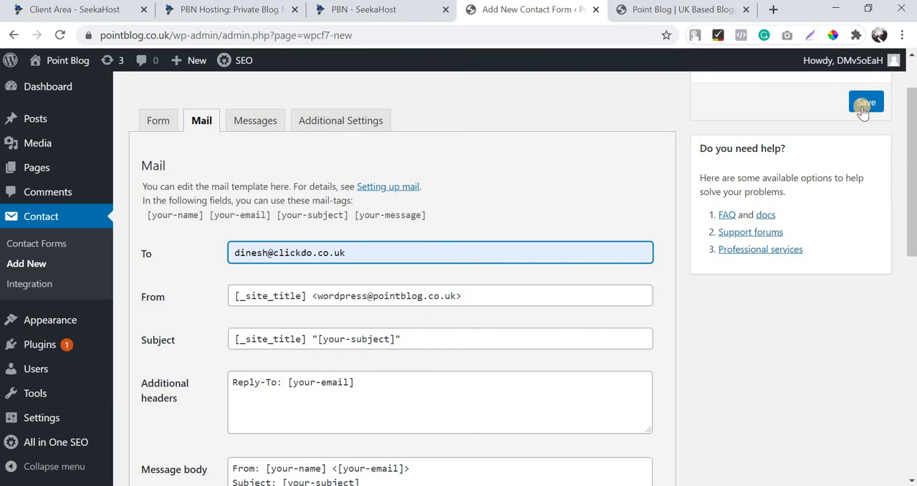
pyautogui.click(864, 104)
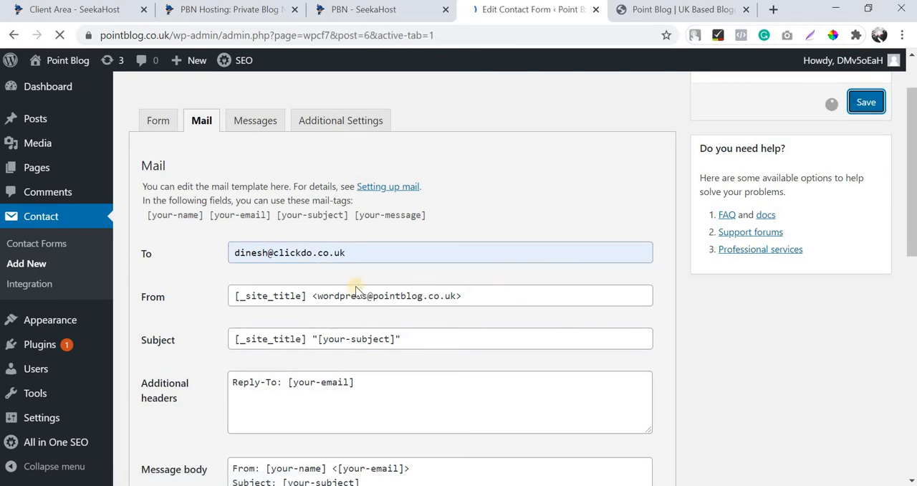
# Copy the shortcode of the Write For Us contact form and start a new page.
pyautogui.scroll(-4, 236, 242)
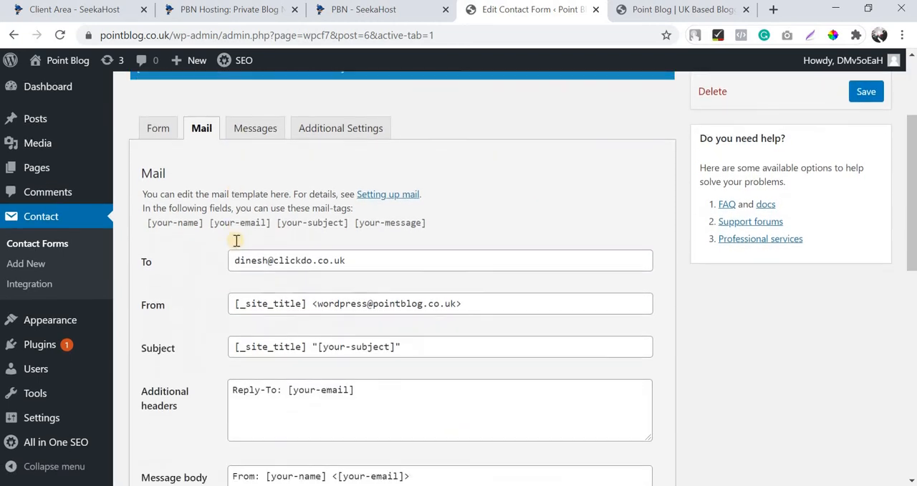
pyautogui.scroll(4, 235, 240)
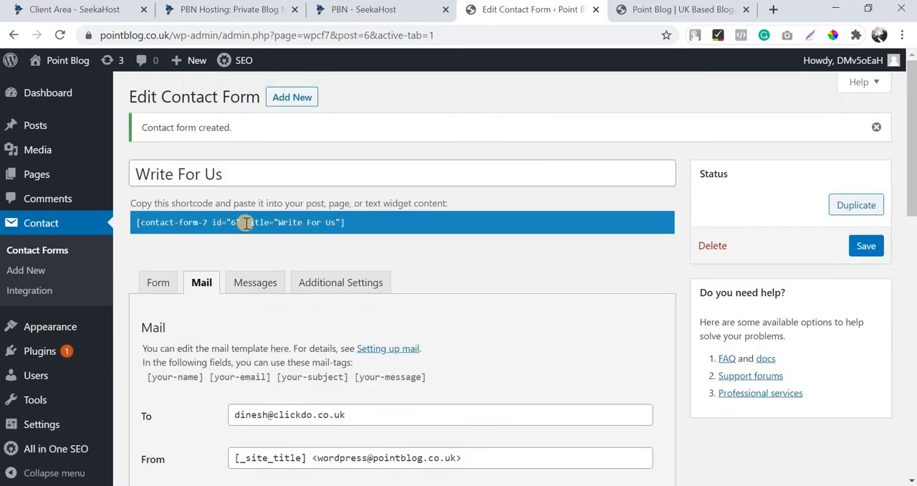
pyautogui.click(245, 222)
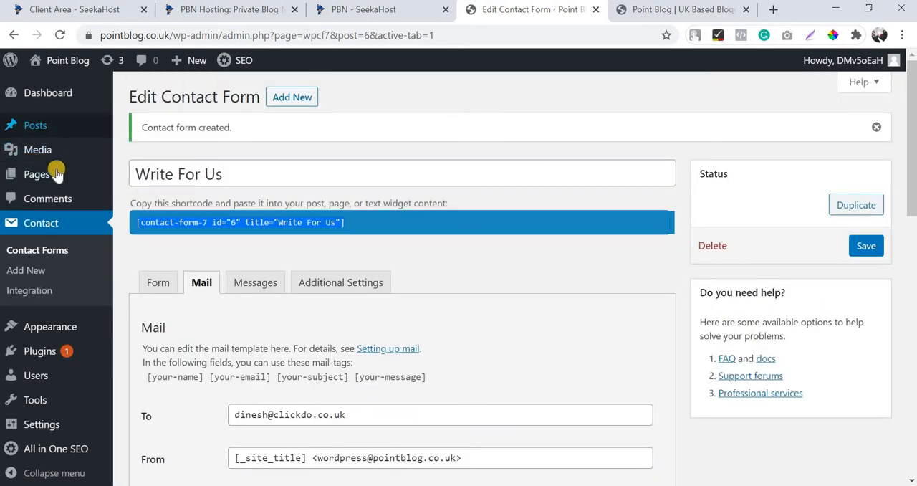
pyautogui.moveTo(57, 173)
pyautogui.click(147, 195)
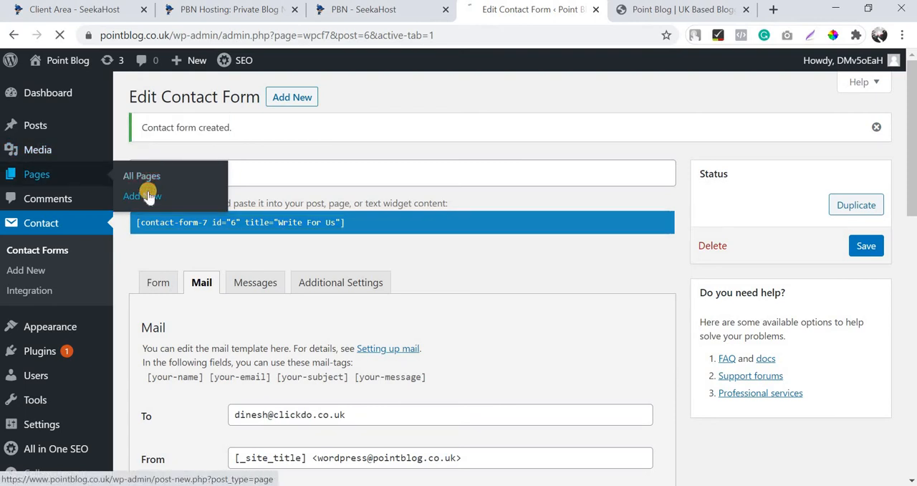
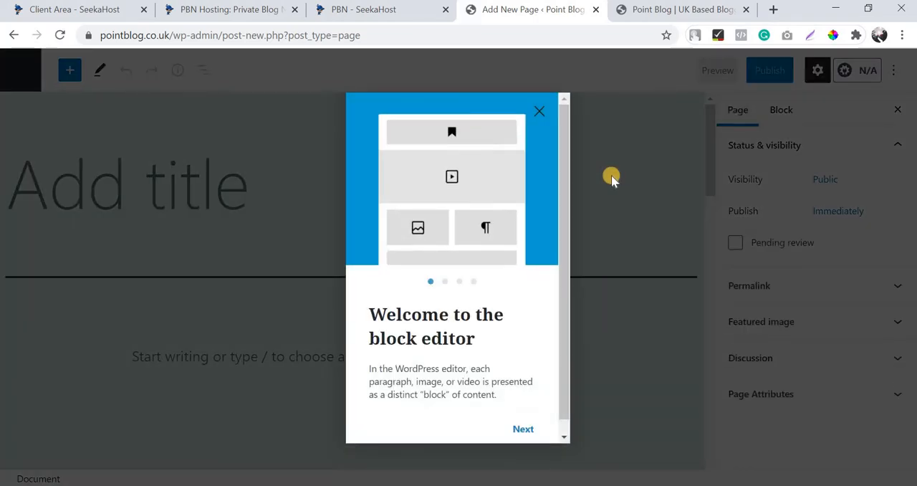
# Leave the new page in the block editor, then install and activate the Classic Editor plugin.
pyautogui.click(537, 114)
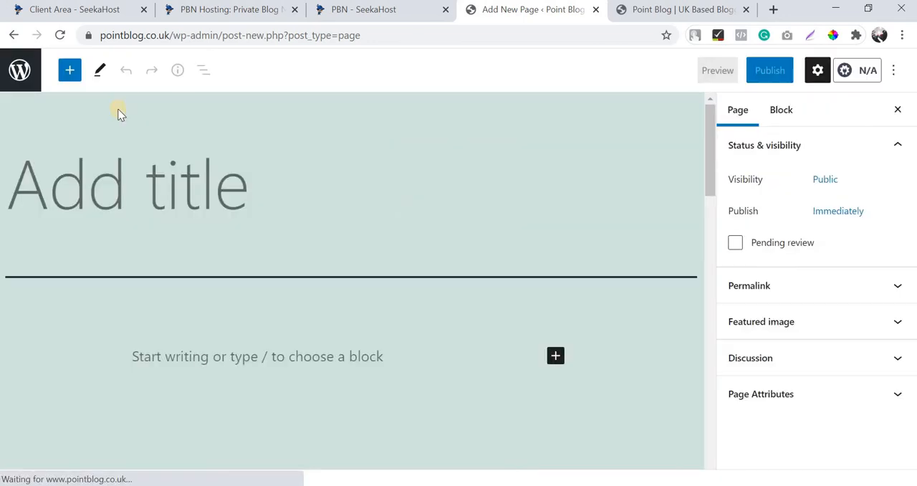
pyautogui.click(15, 35)
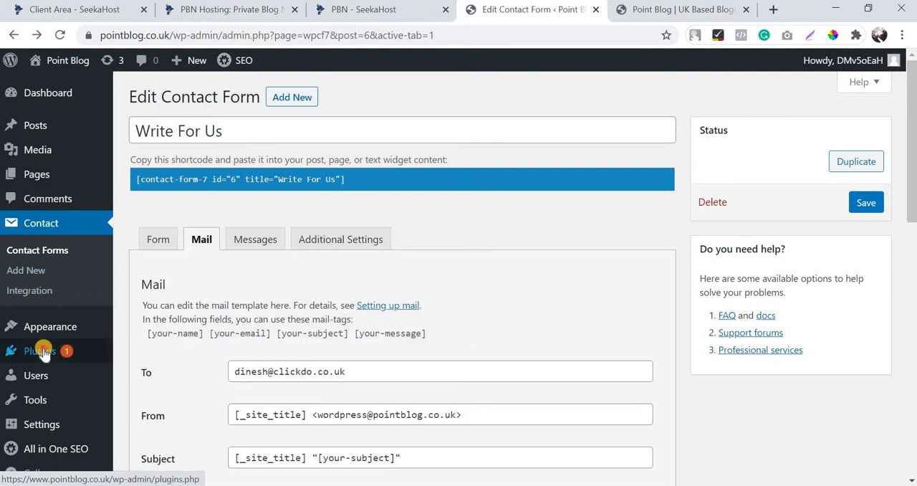
pyautogui.moveTo(41, 351)
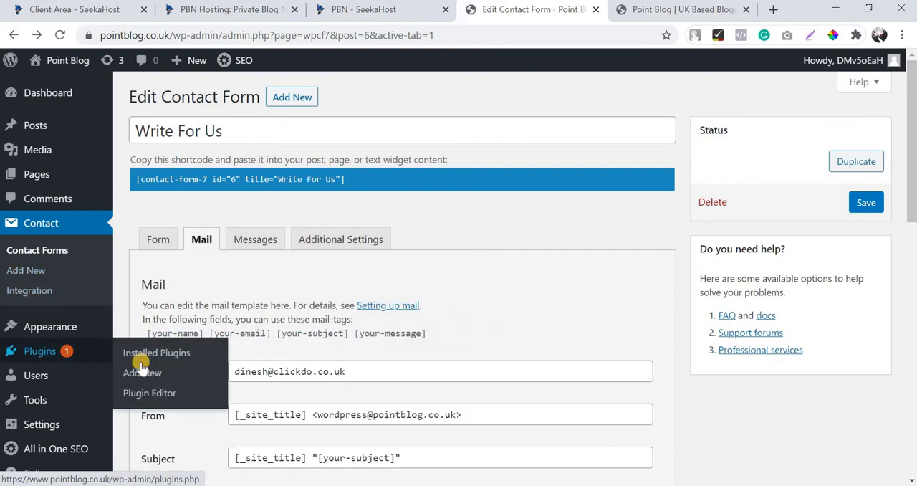
pyautogui.click(141, 364)
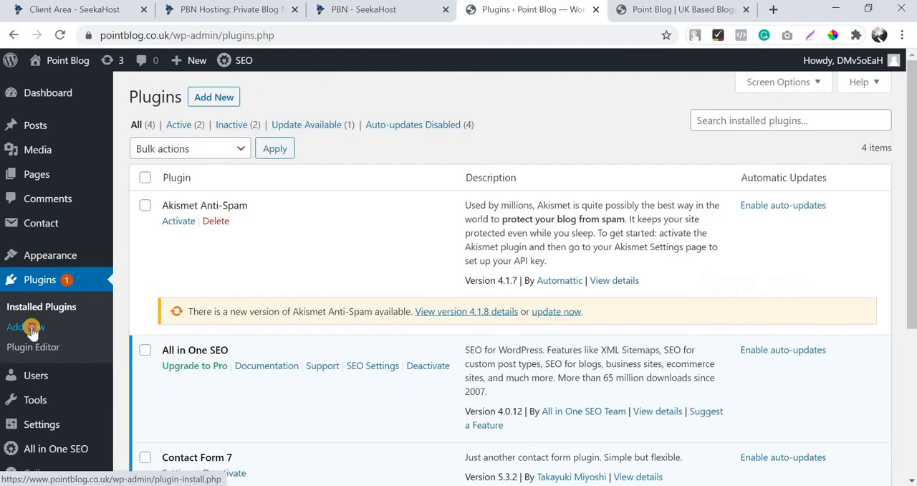
pyautogui.click(31, 330)
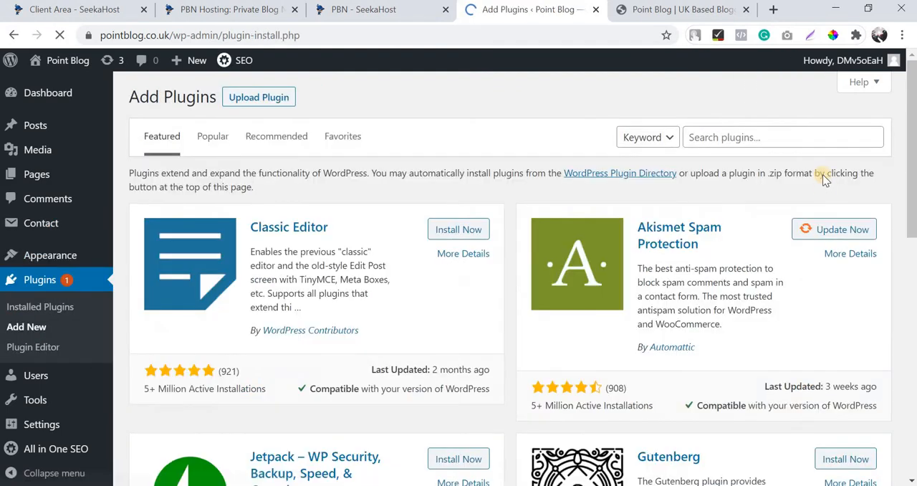
pyautogui.click(442, 232)
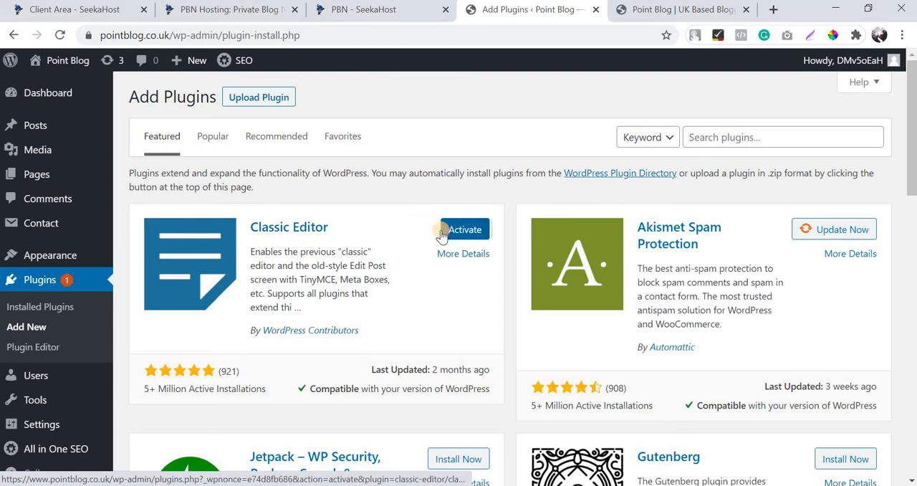
pyautogui.click(443, 235)
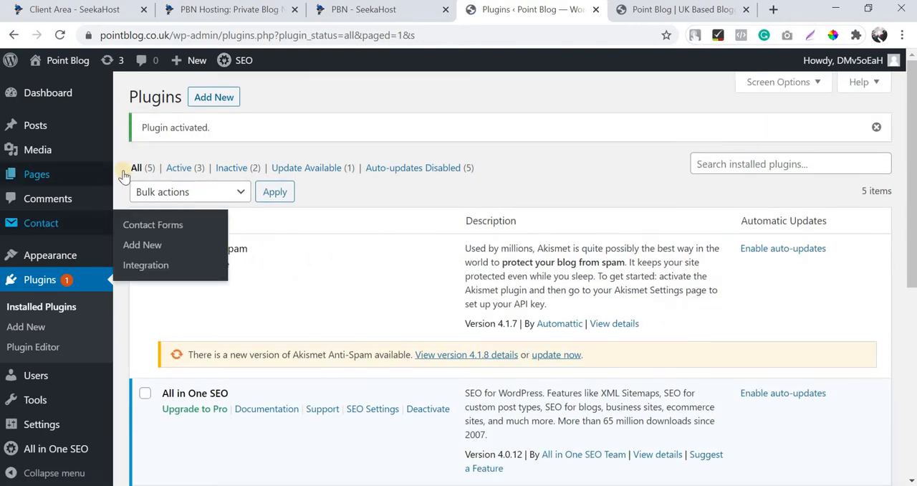
# Add a new page in the classic editor and title it "Write For Us".
pyautogui.moveTo(36, 174)
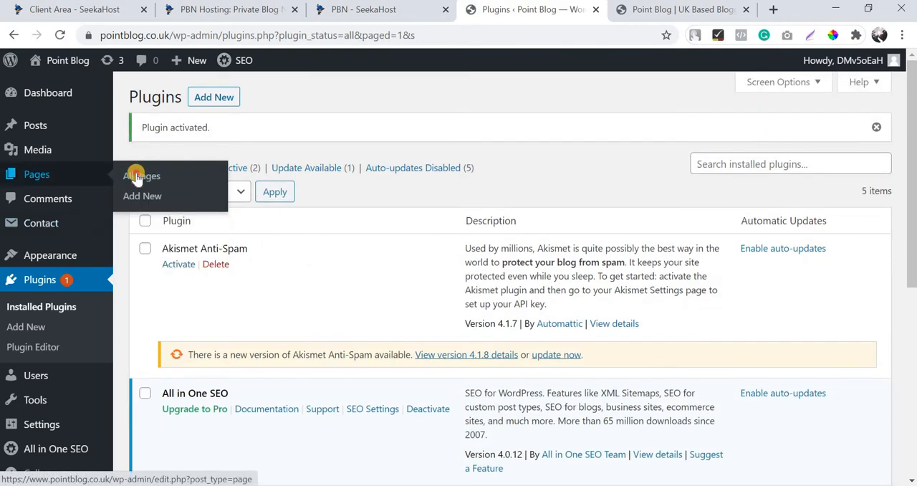
pyautogui.click(136, 178)
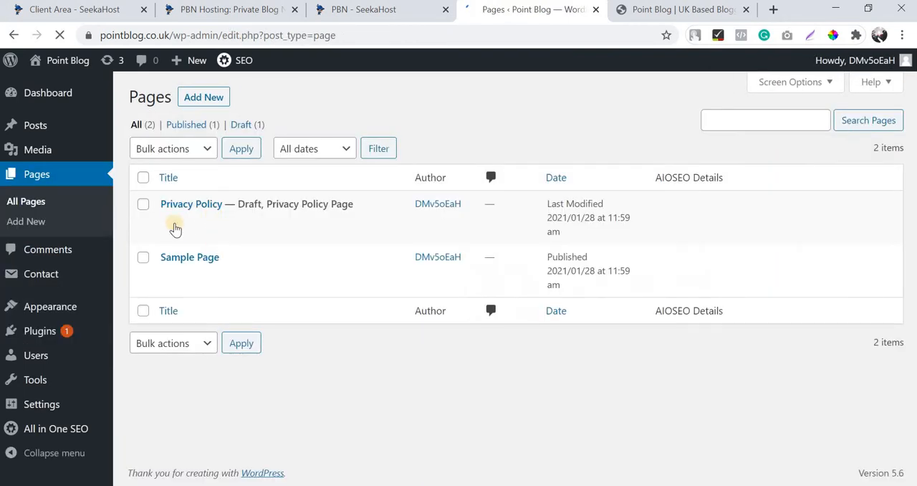
pyautogui.click(200, 101)
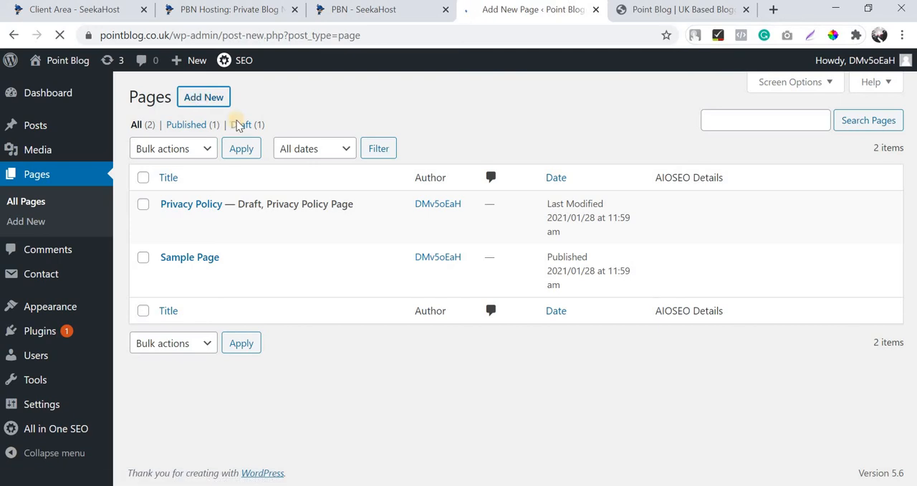
pyautogui.scroll(-2, 314, 287)
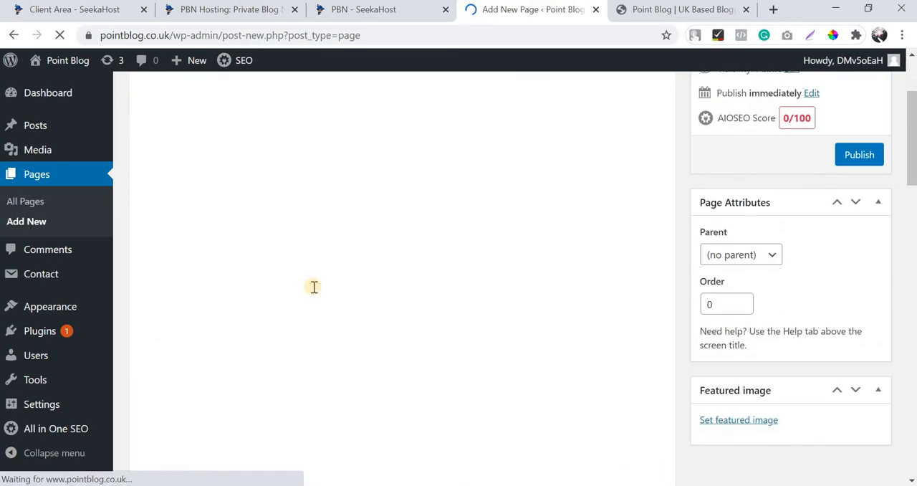
pyautogui.scroll(2, 314, 287)
pyautogui.click(245, 137)
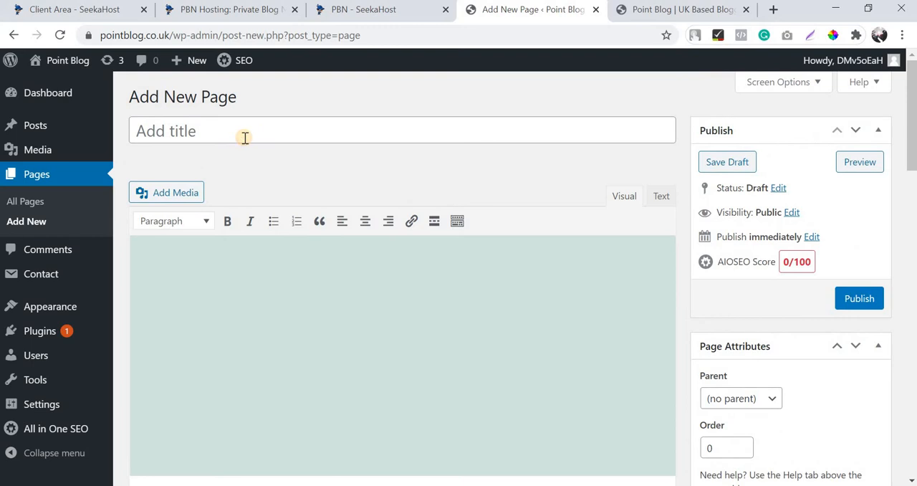
pyautogui.write('Write For Us')
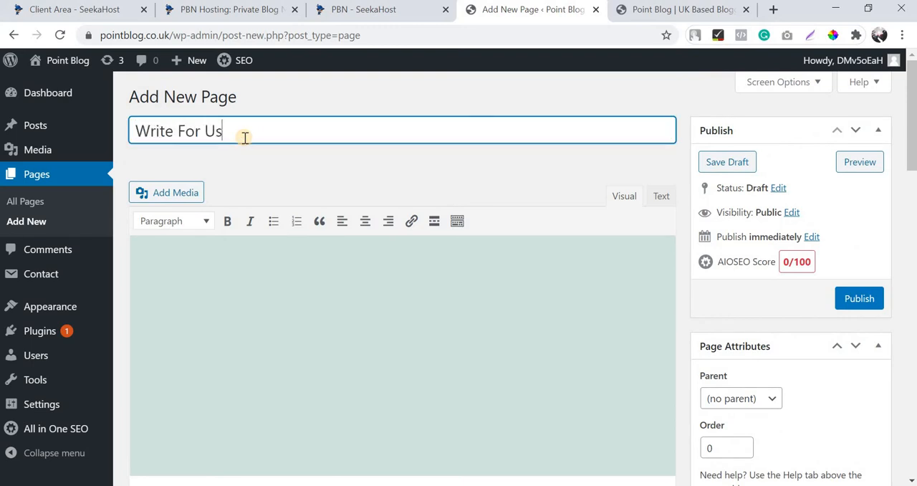
pyautogui.press('Tab')
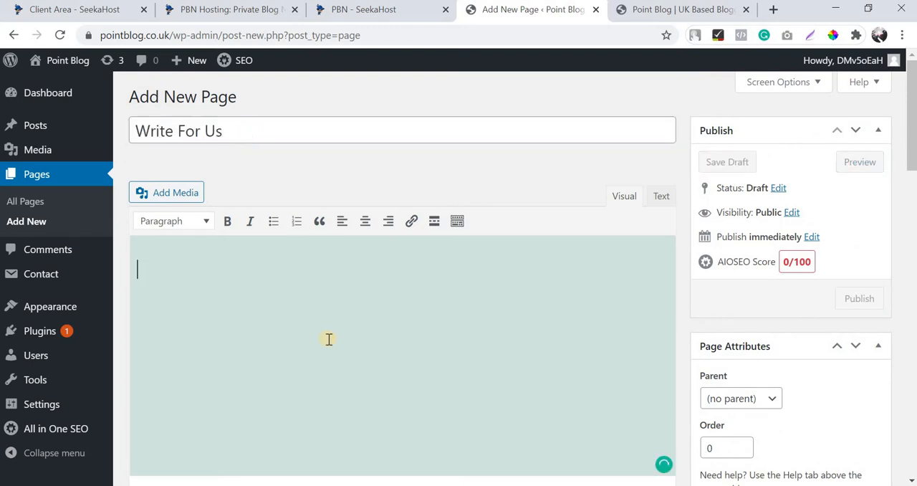
# Write "If you are a blogger planning to publish blogs in this website, you can just submit your details in the below contact form." and save the draft.
pyautogui.write('As y')
pyautogui.press('BackSpace')
pyautogui.press('BackSpace')
pyautogui.press('BackSpace')
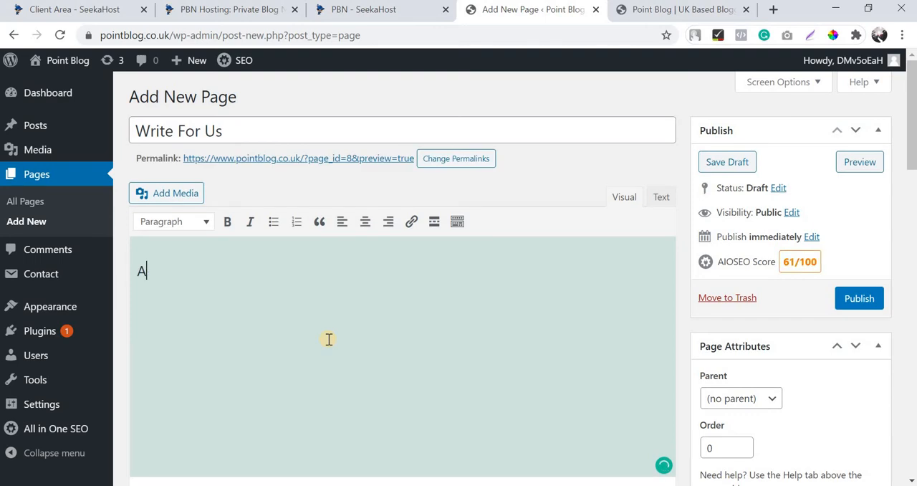
pyautogui.write('If you are a bl')
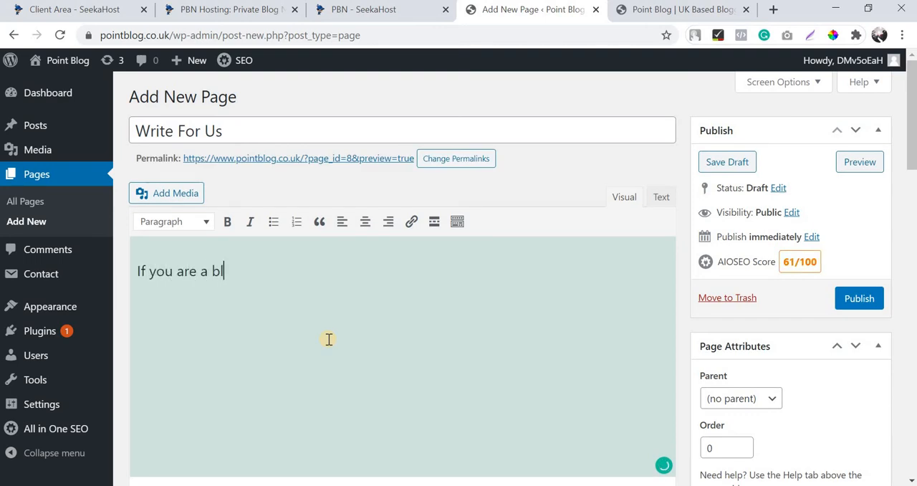
pyautogui.write('ogger planning ')
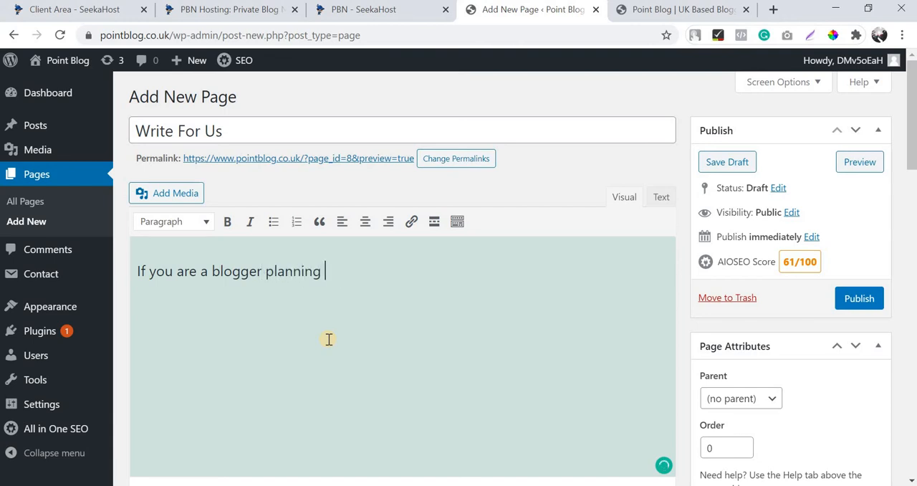
pyautogui.write('to publish blogs')
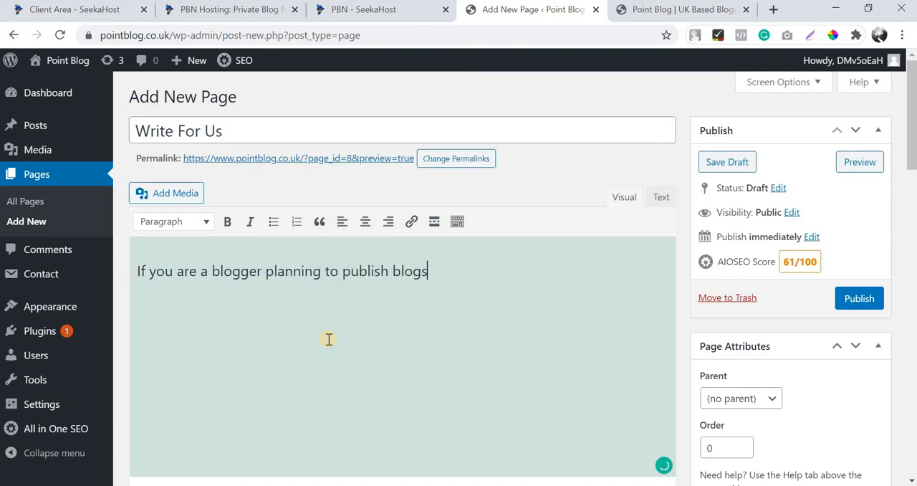
pyautogui.write(' in the website')
pyautogui.press('BackSpace')
pyautogui.press('BackSpace')
pyautogui.press('BackSpace')
pyautogui.press('BackSpace')
pyautogui.write('is we')
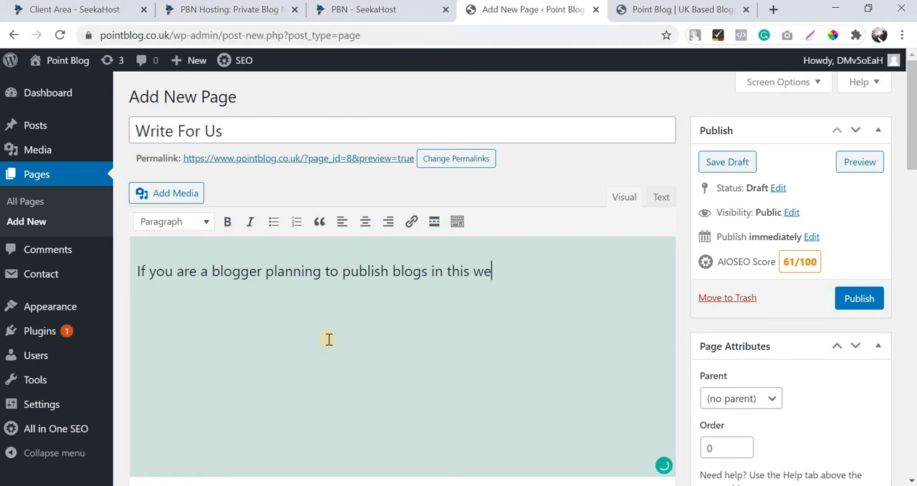
pyautogui.write('bsite, yo')
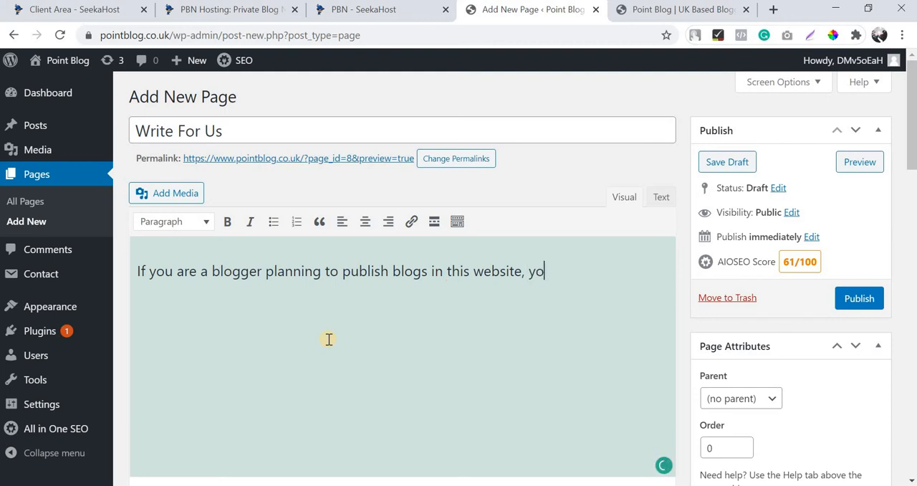
pyautogui.write('u can just subm')
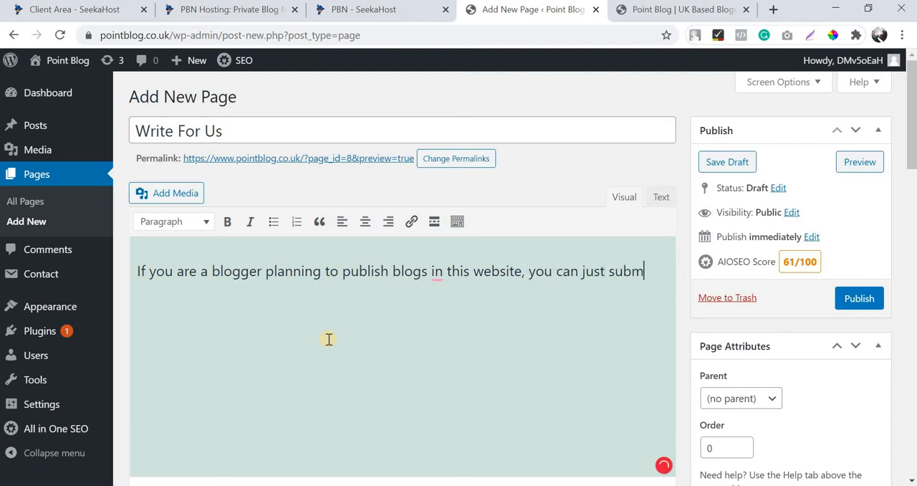
pyautogui.write('it youe')
pyautogui.write(' deta')
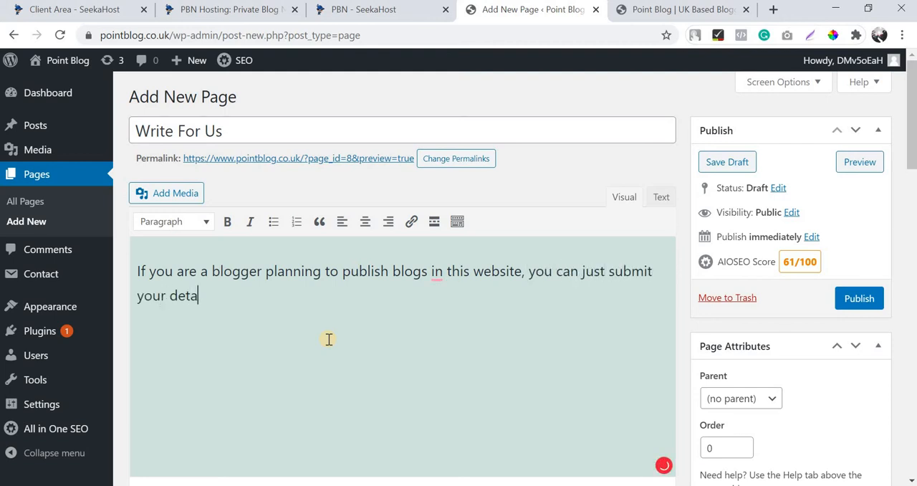
pyautogui.write('ils in the below contact form.')
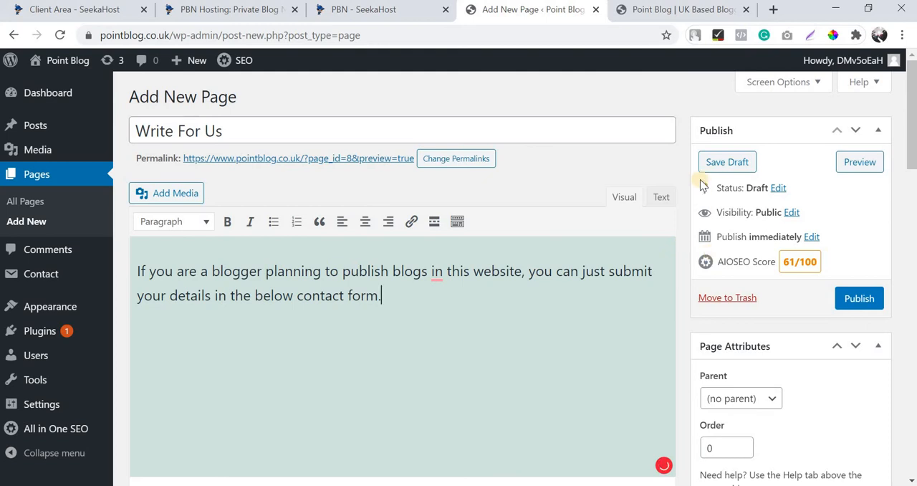
pyautogui.click(726, 162)
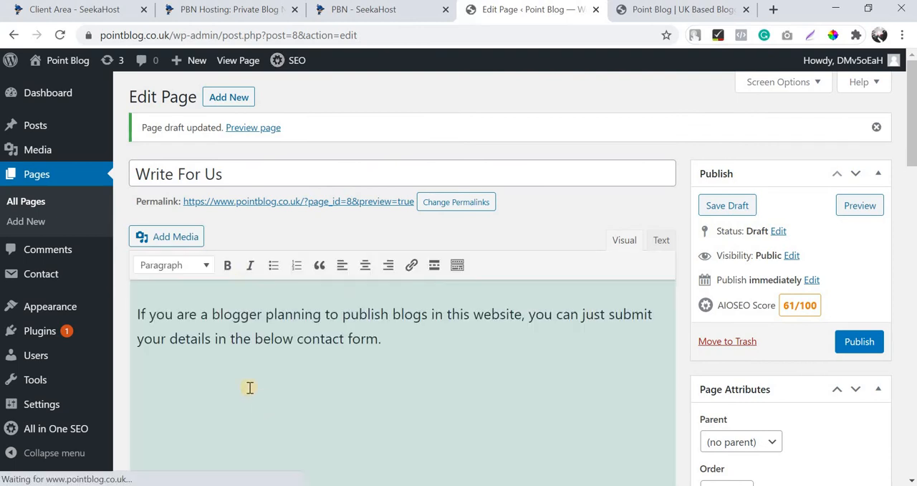
# Copy the Write For Us form's shortcode from the list of contact forms.
pyautogui.moveTo(58, 273)
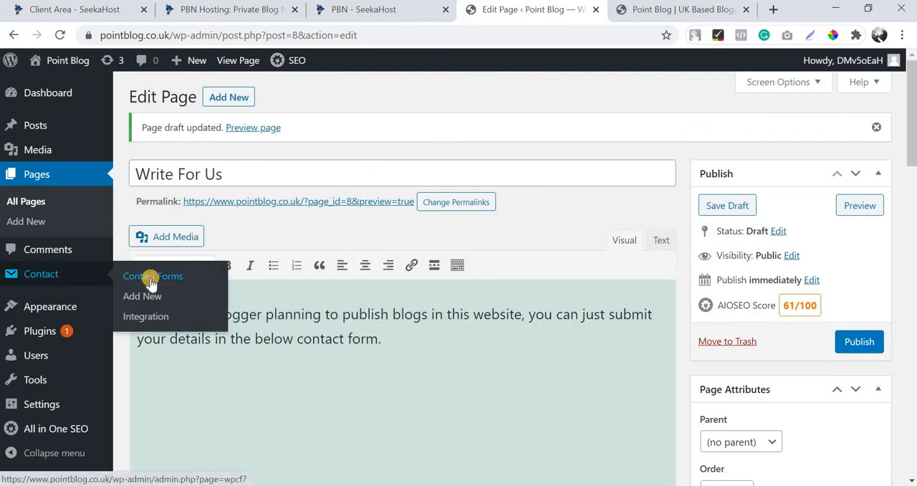
pyautogui.click(151, 279)
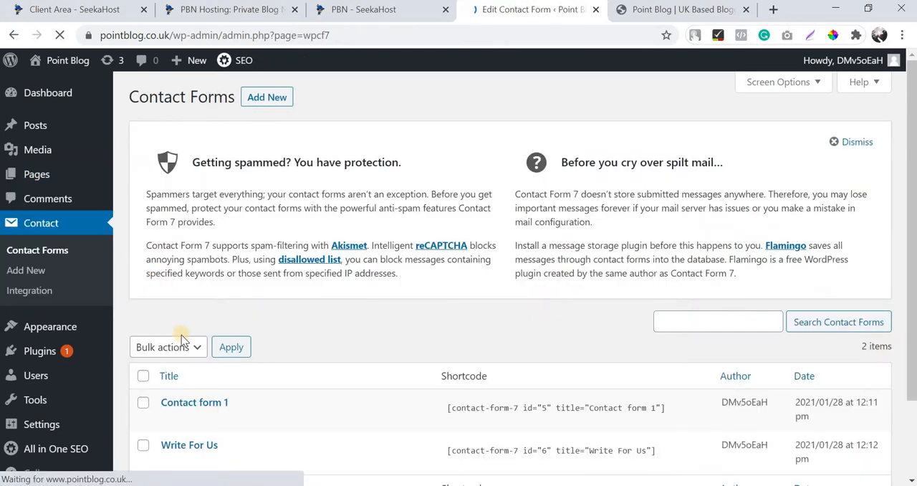
pyautogui.scroll(-2, 188, 376)
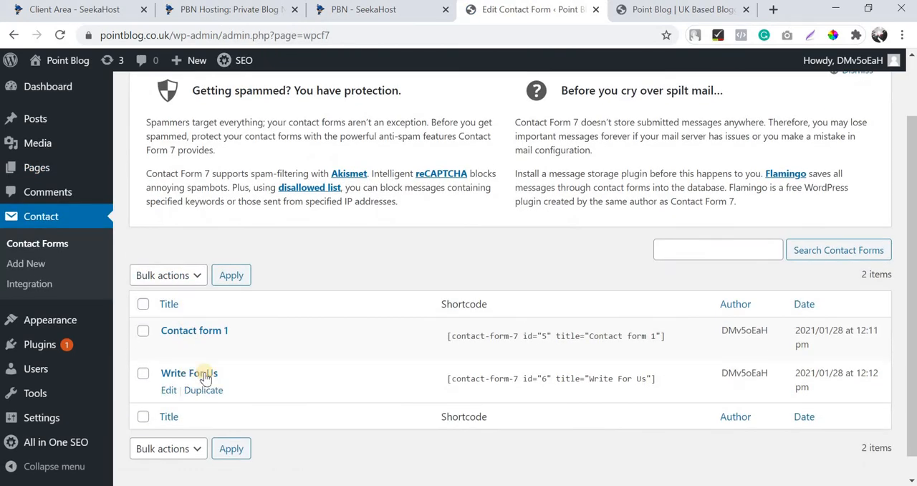
pyautogui.click(508, 379)
pyautogui.hotkey('ctrl', 'c')
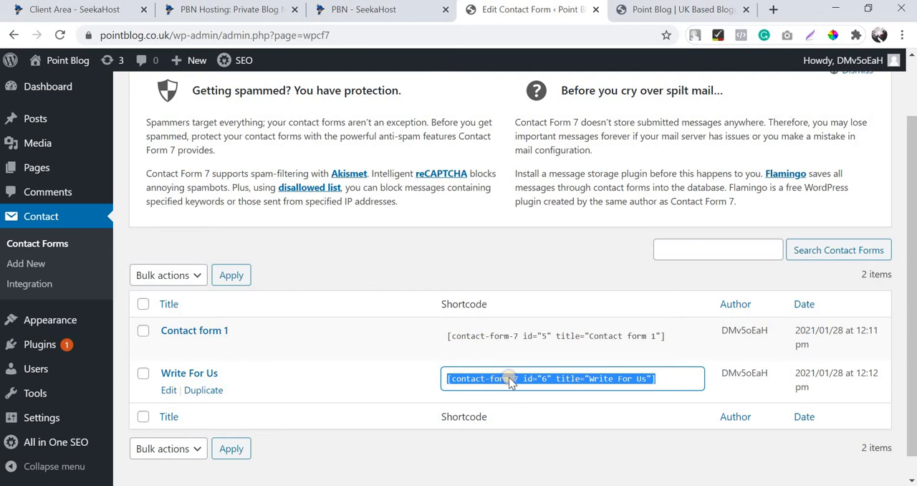
pyautogui.rightClick(510, 380)
pyautogui.press('Escape')
pyautogui.scroll(2, 54, 179)
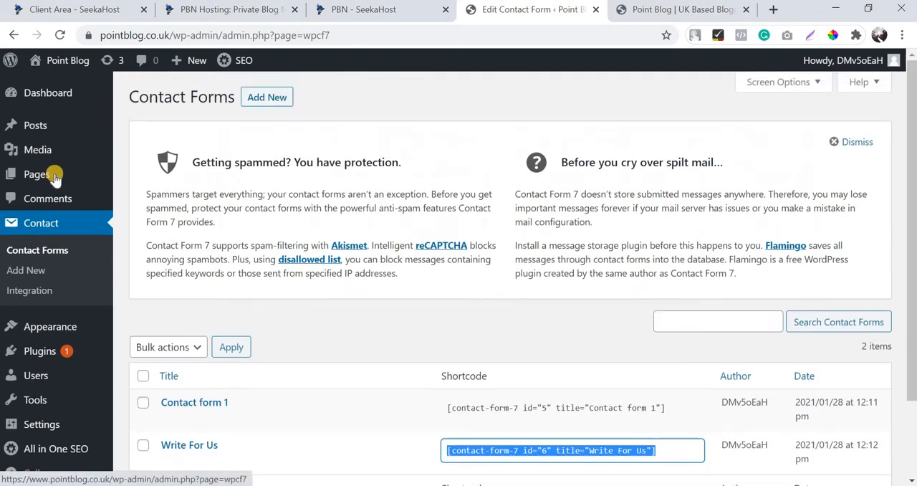
# Paste the shortcode on a new line below the intro text of the Write For Us draft page and publish the page.
pyautogui.moveTo(55, 178)
pyautogui.click(136, 176)
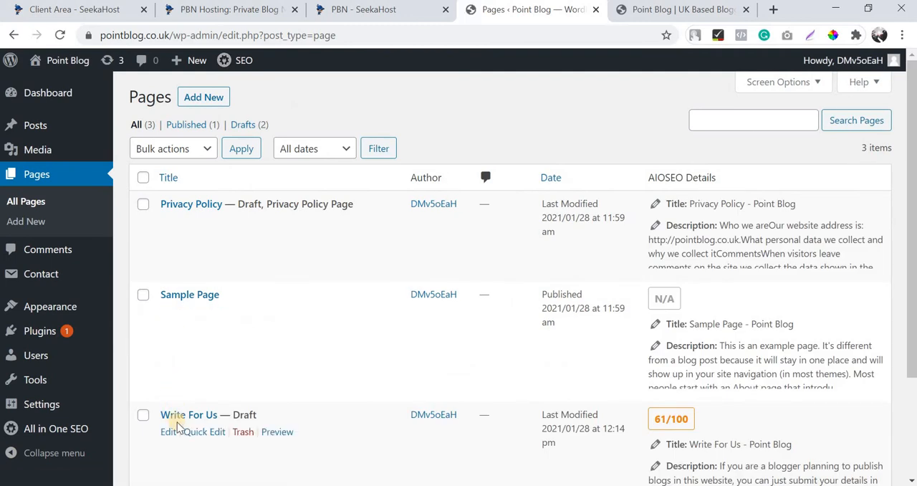
pyautogui.click(168, 432)
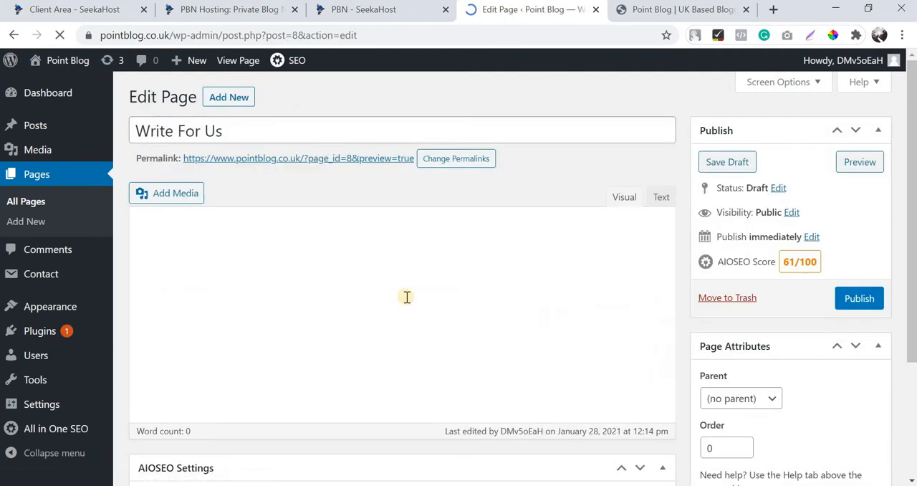
pyautogui.scroll(-1, 512, 219)
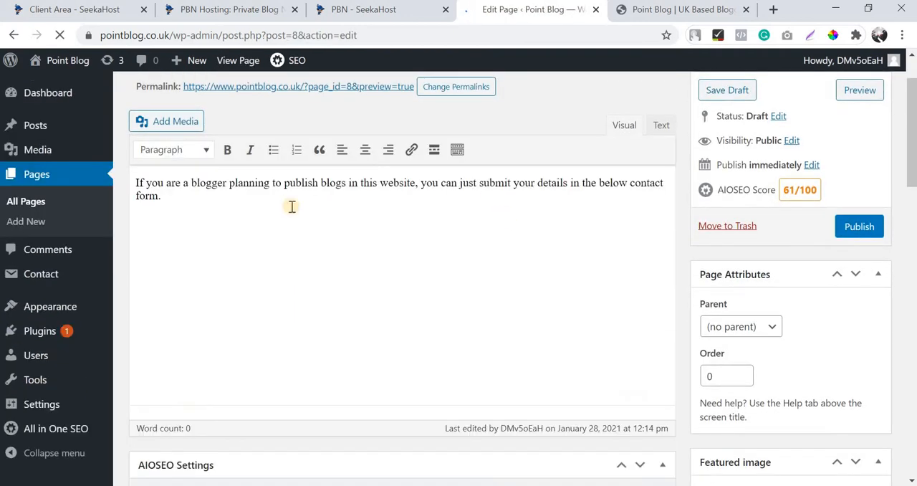
pyautogui.click(415, 233)
pyautogui.press('Return')
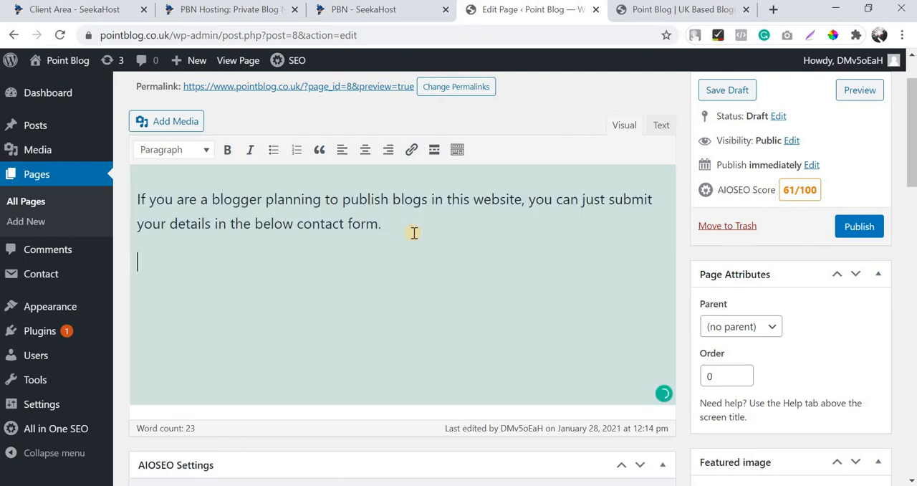
pyautogui.hotkey('ctrl', 'v')
pyautogui.click(860, 226)
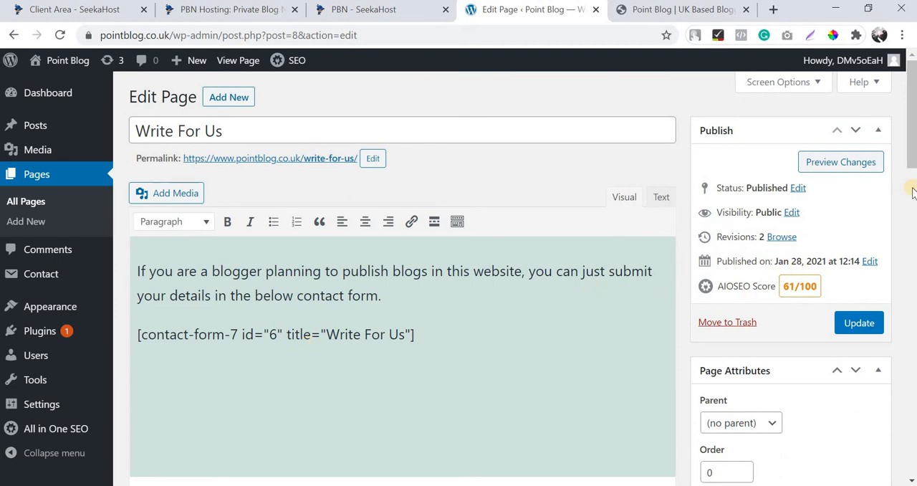
# Open the published Write For Us page from its permalink and look through the intro text and contact form down to the submit button.
pyautogui.keyDown('ctrl'); pyautogui.click(279, 159); pyautogui.keyUp('ctrl')
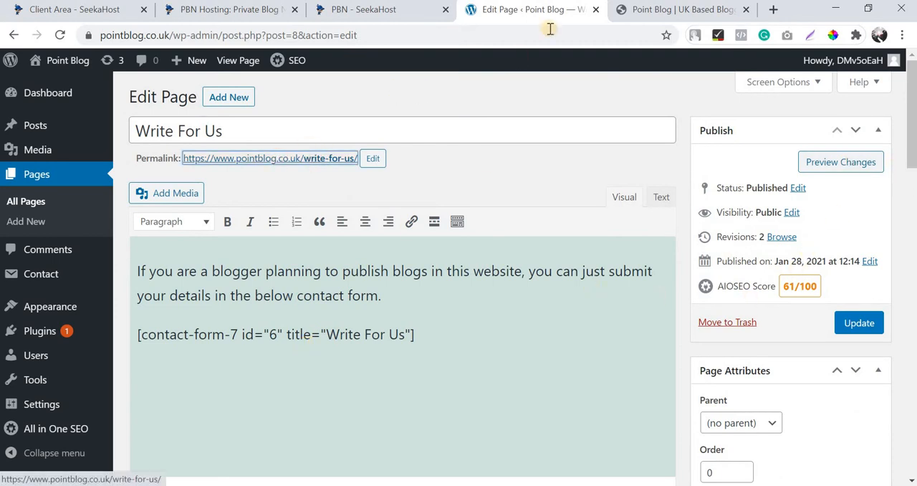
pyautogui.click(665, 12)
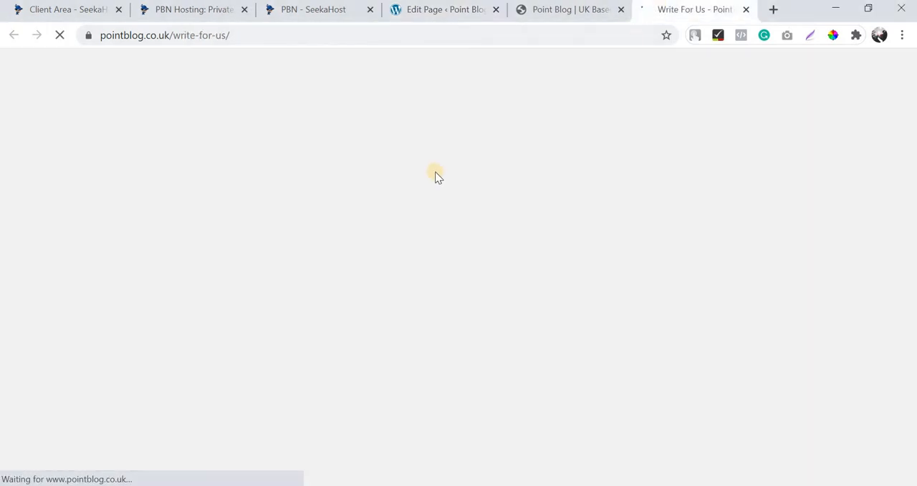
pyautogui.scroll(-5, 435, 174)
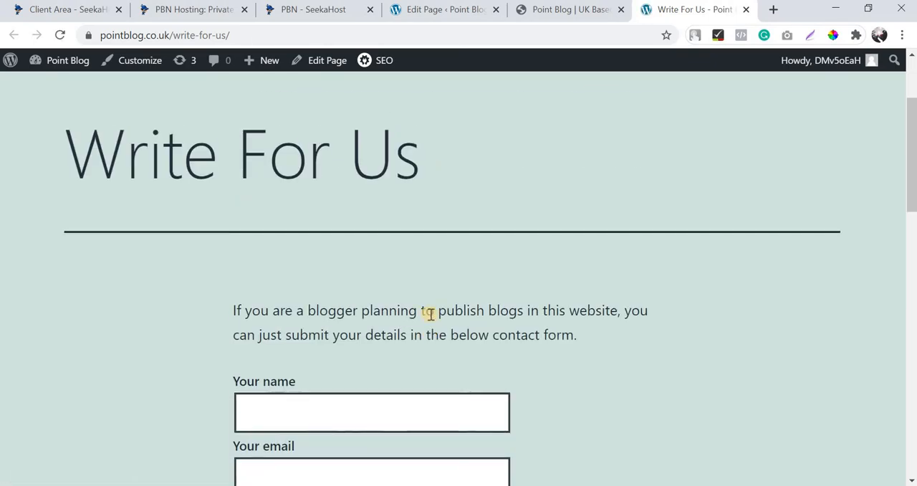
pyautogui.scroll(-3, 205, 222)
pyautogui.scroll(-4, 466, 322)
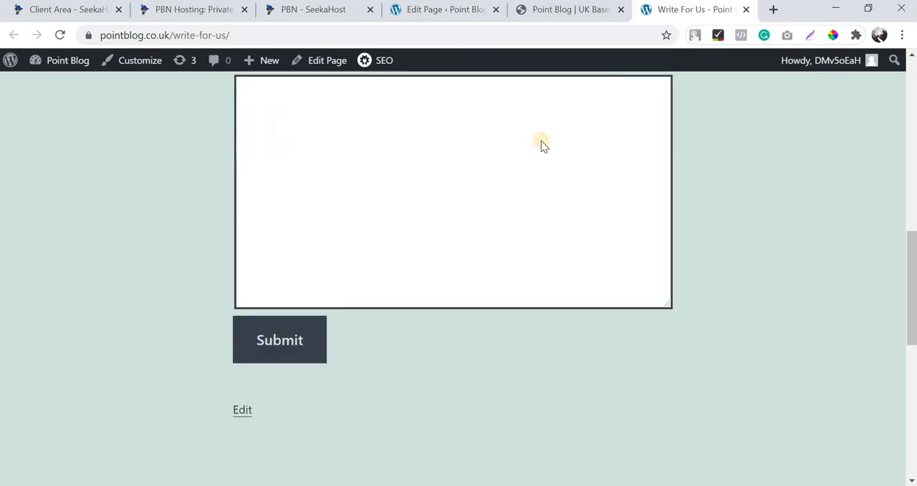
pyautogui.scroll(5, 543, 144)
# Compare the intro paragraph and shortcode in the page editor with the text and contact form fields on the live Write For Us page.
pyautogui.doubleClick(330, 323)
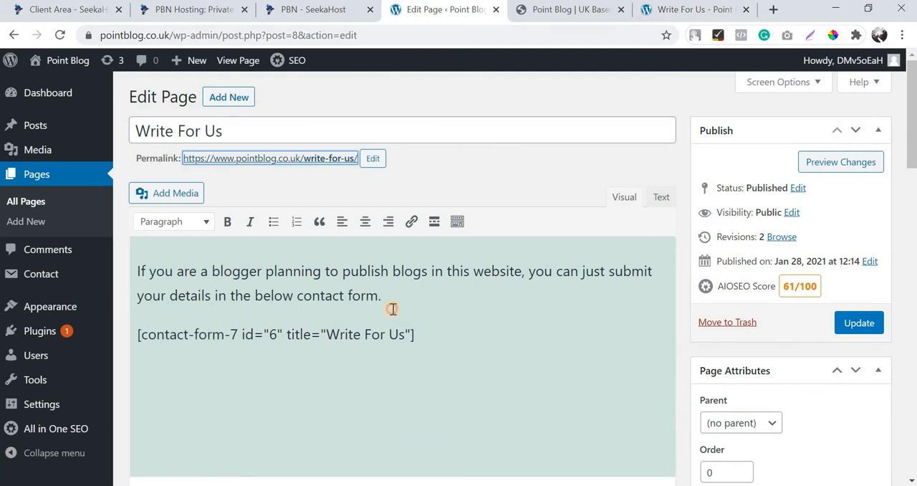
pyautogui.tripleClick(394, 288)
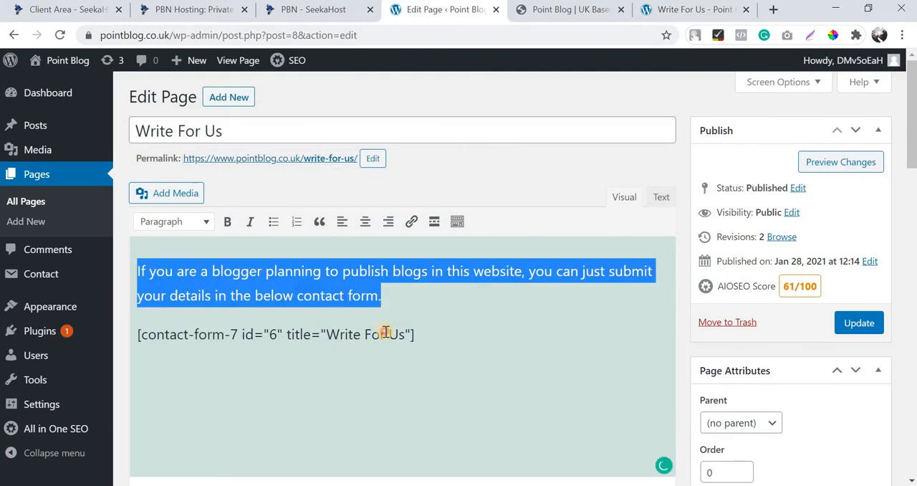
pyautogui.tripleClick(386, 331)
pyautogui.click(677, 18)
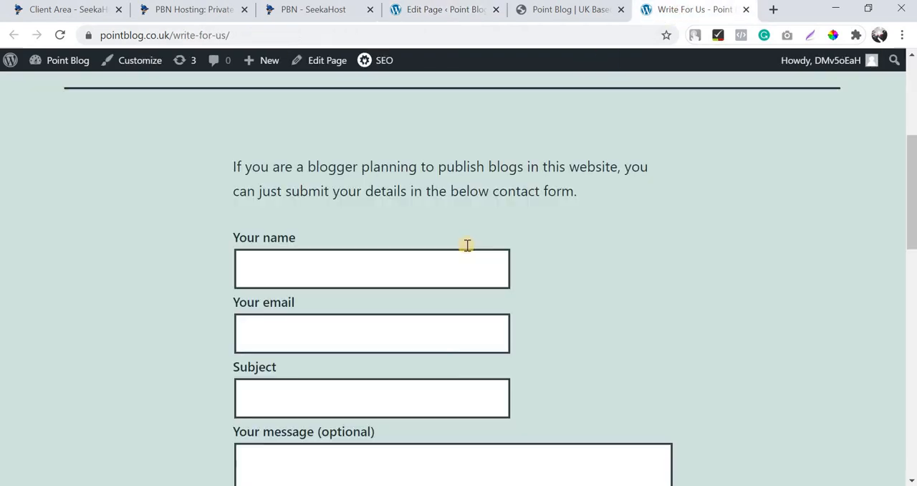
pyautogui.scroll(-4, 467, 243)
pyautogui.scroll(4, 301, 244)
pyautogui.click(308, 273)
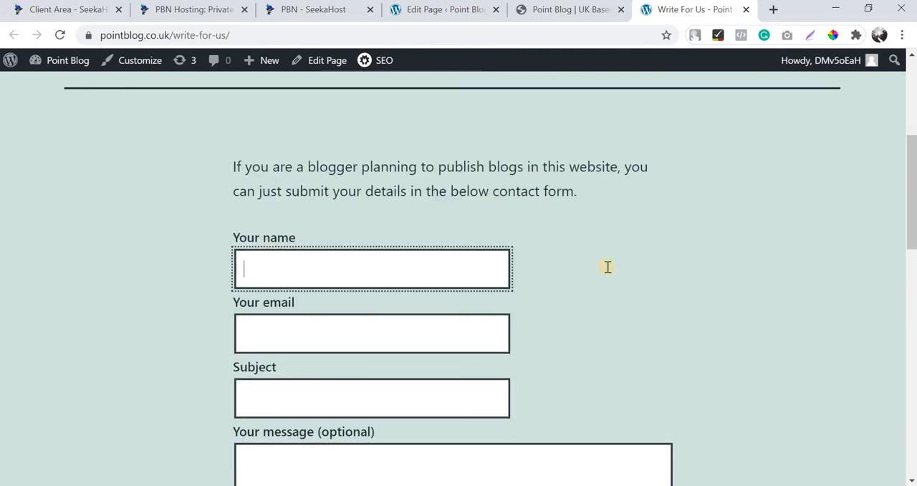
pyautogui.scroll(-1, 434, 229)
pyautogui.scroll(-3, 550, 239)
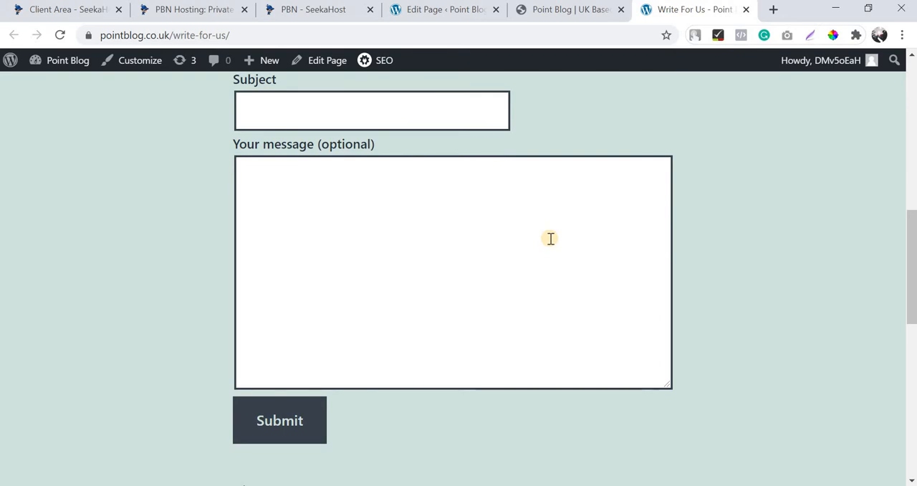
pyautogui.scroll(8, 550, 239)
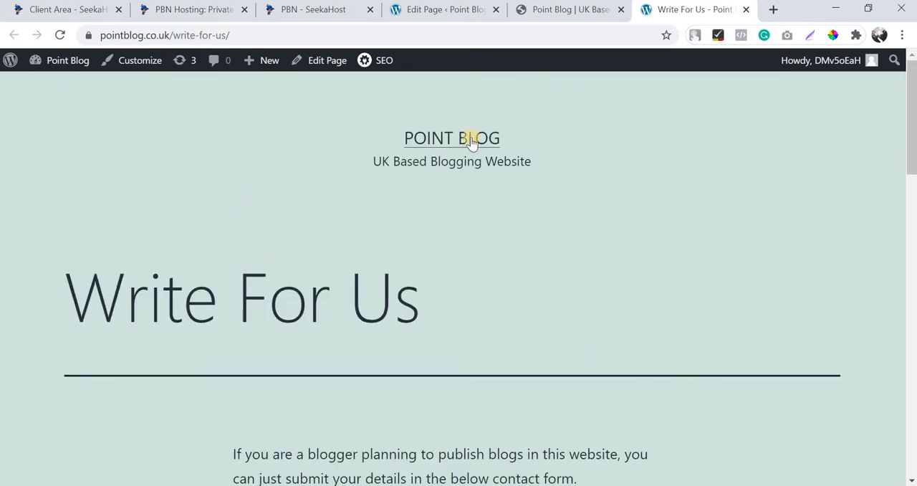
# Return to the WordPress admin, open the list of all pages, and start a new blog post.
pyautogui.click(447, 9)
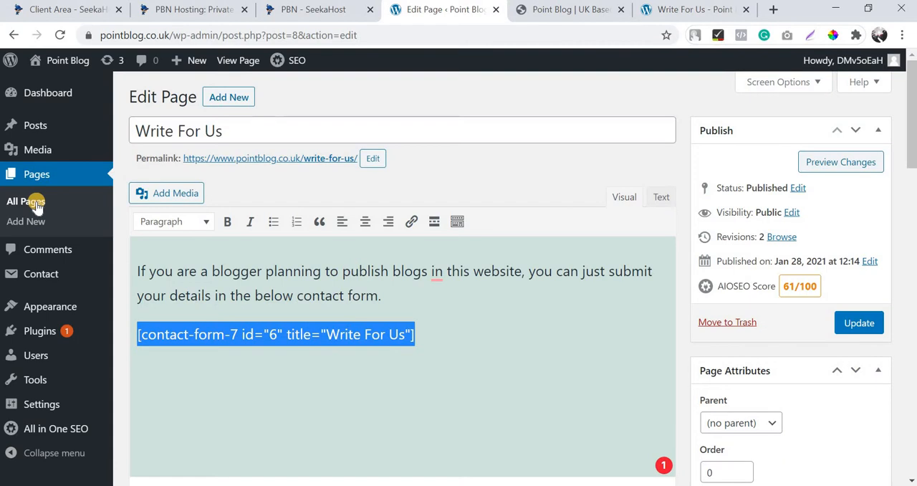
pyautogui.click(36, 205)
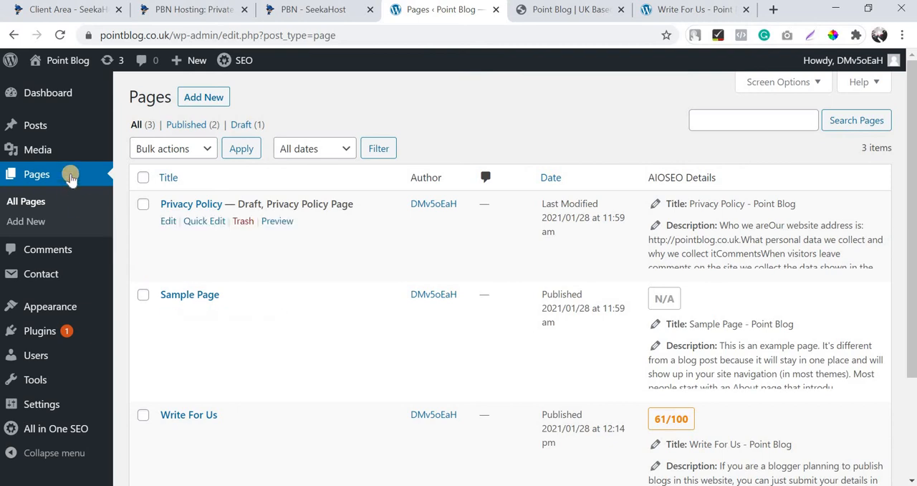
pyautogui.moveTo(79, 124)
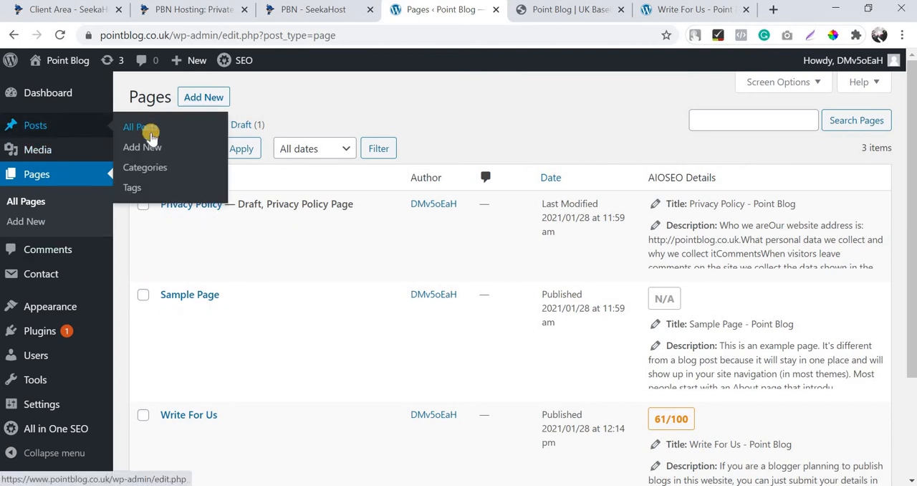
pyautogui.click(152, 151)
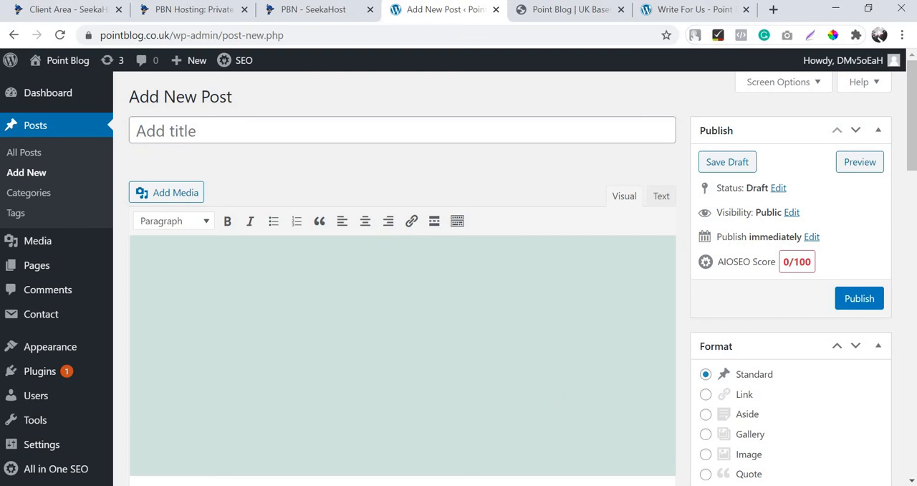
# Switch to Word and read through the article "Things To Consider Before Choosing An Electrical Contractor".
pyautogui.hotkey('alt', 'Tab')
pyautogui.scroll(-10, 470, 325)
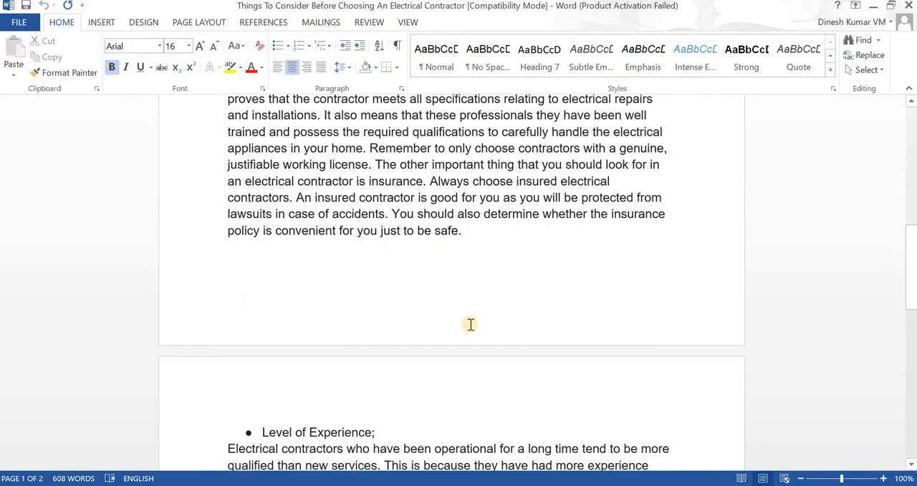
pyautogui.scroll(10, 470, 325)
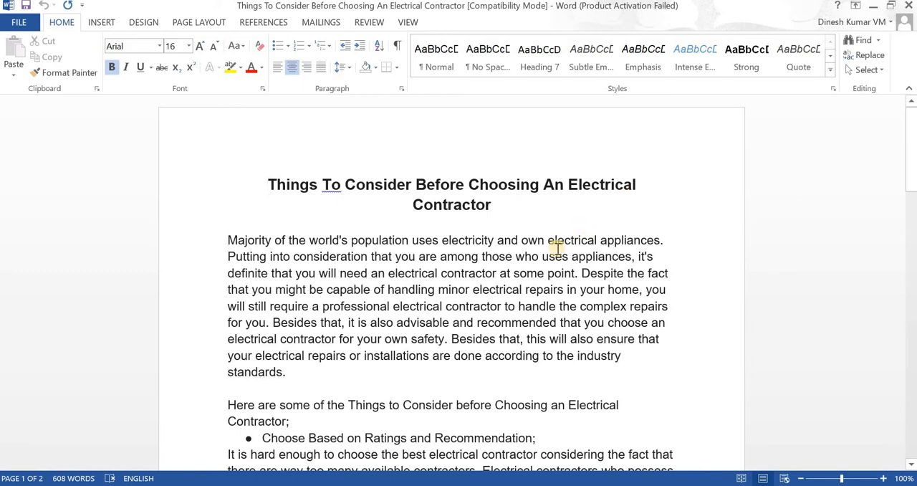
pyautogui.scroll(-15, 557, 248)
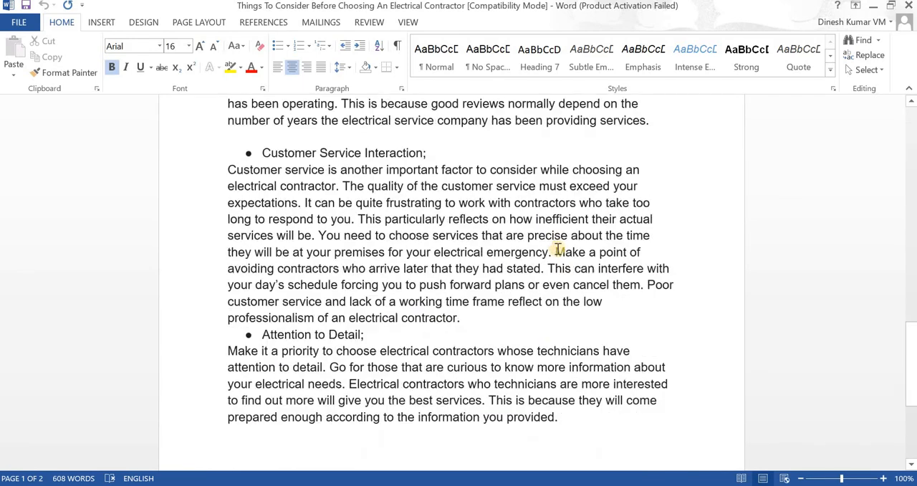
pyautogui.scroll(-5, 556, 248)
pyautogui.scroll(8, 557, 249)
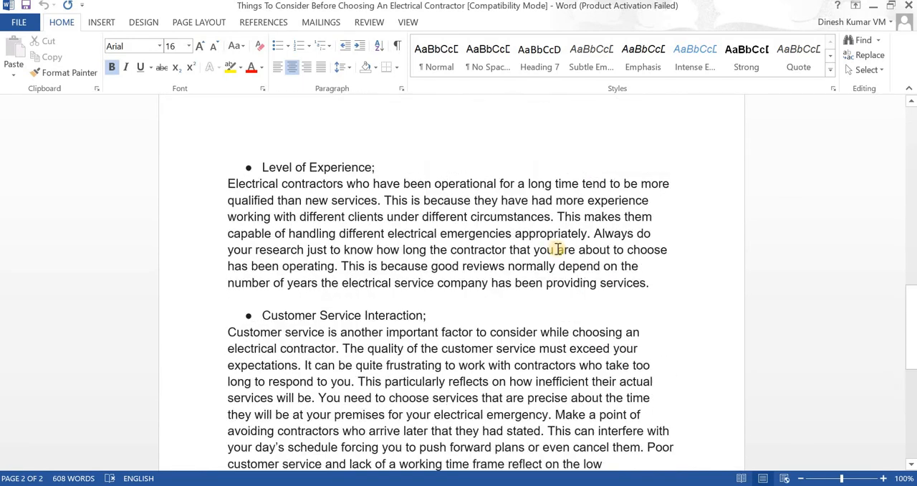
pyautogui.scroll(10, 557, 249)
# Copy the whole electrical contractor article from Word and paste it into the body of the new WordPress post.
pyautogui.click(557, 249)
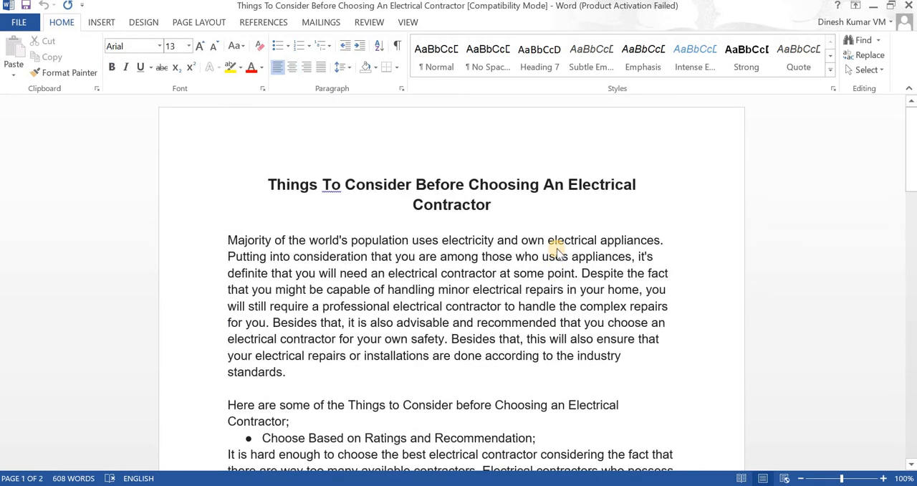
pyautogui.hotkey('ctrl', 'a')
pyautogui.hotkey('ctrl', 'c')
pyautogui.hotkey('alt', 'Tab')
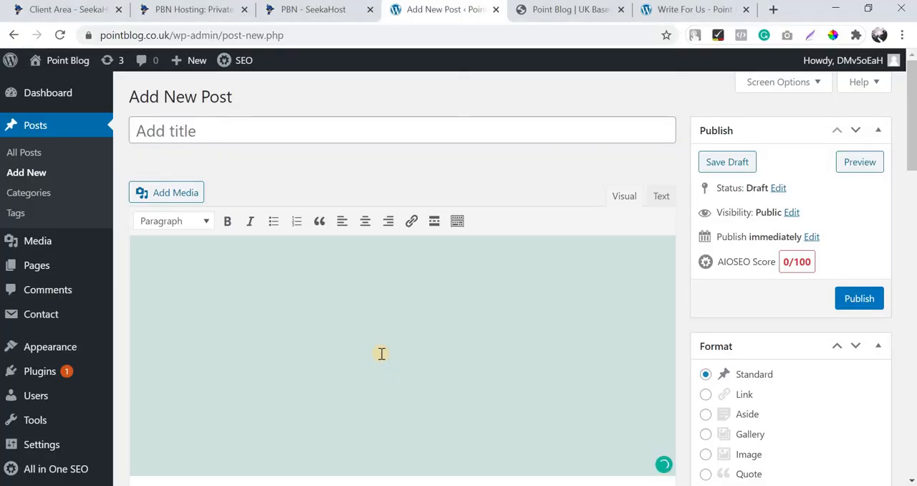
pyautogui.hotkey('ctrl', 'v')
# Move the heading "Things To Consider Before Choosing An Electrical Contractor" out of the body and into the post's title.
pyautogui.scroll(20, 382, 354)
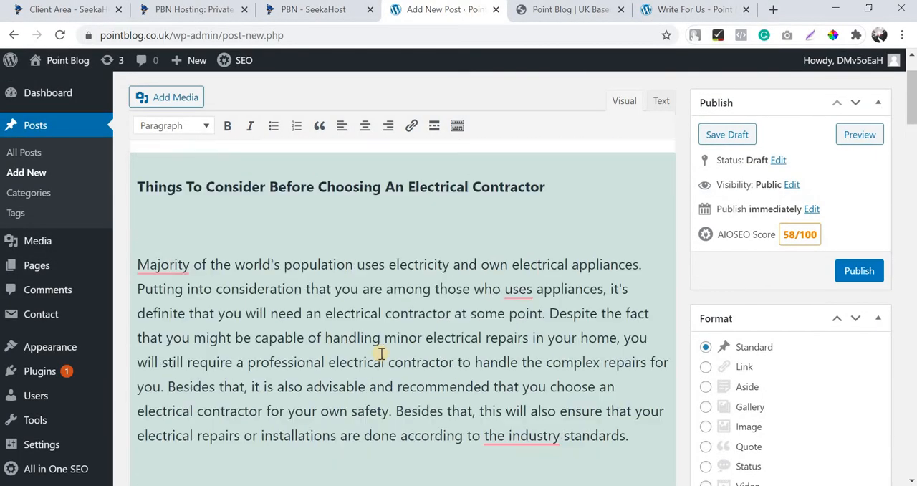
pyautogui.scroll(1, 382, 354)
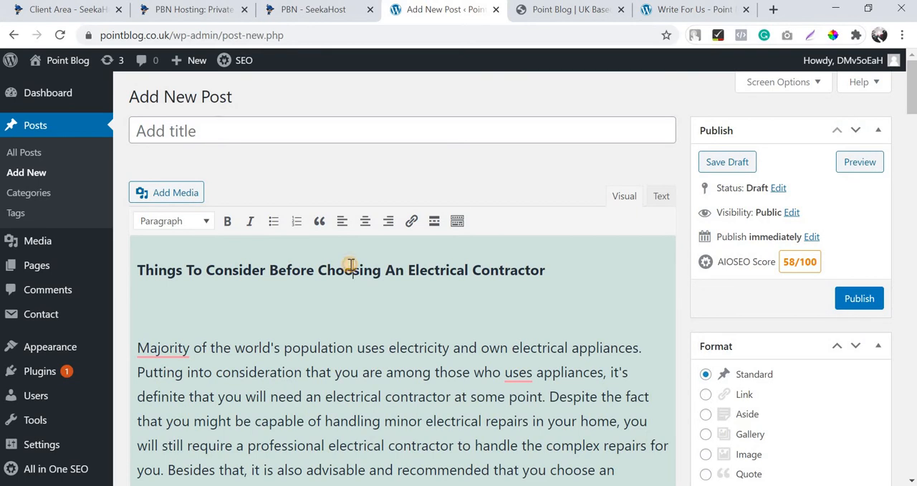
pyautogui.tripleClick(352, 266)
pyautogui.hotkey('ctrl', 'x')
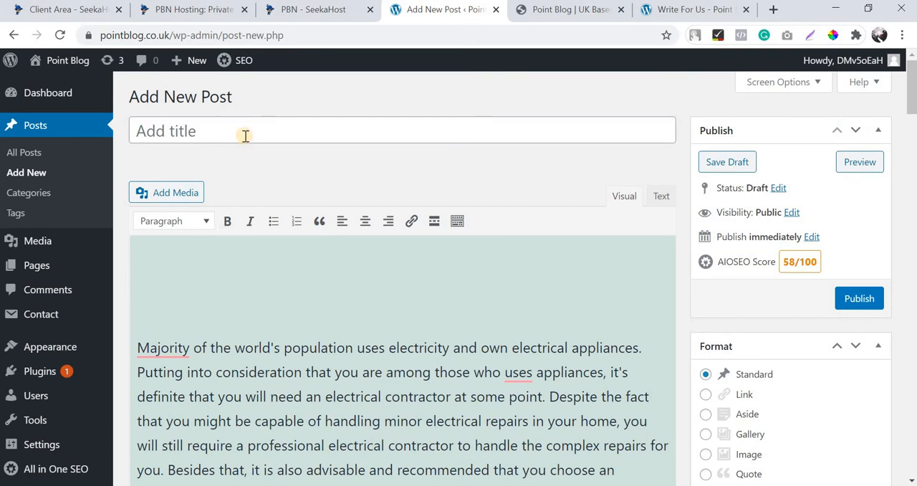
pyautogui.click(245, 135)
pyautogui.hotkey('ctrl', 'v')
# Remove the empty lines above the opening paragraph and before the "Here are some of the Things to Consider" line.
pyautogui.click(253, 272)
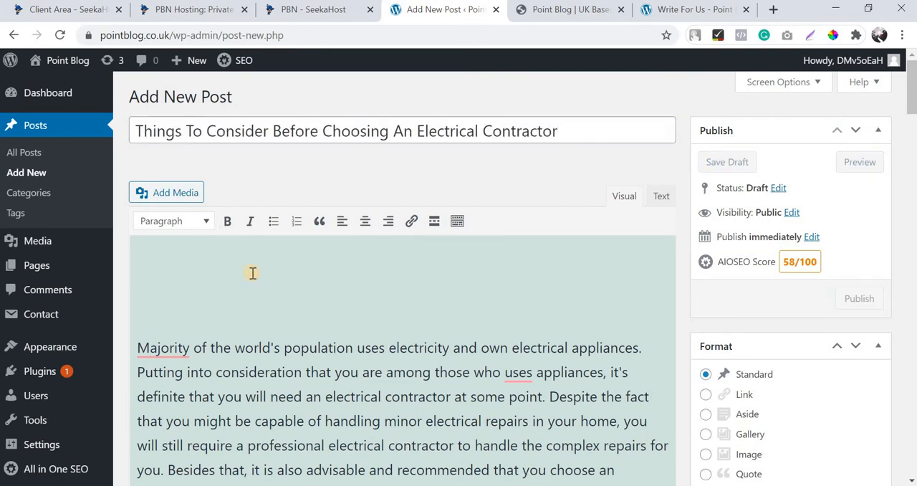
pyautogui.press('Delete')
pyautogui.press('Delete')
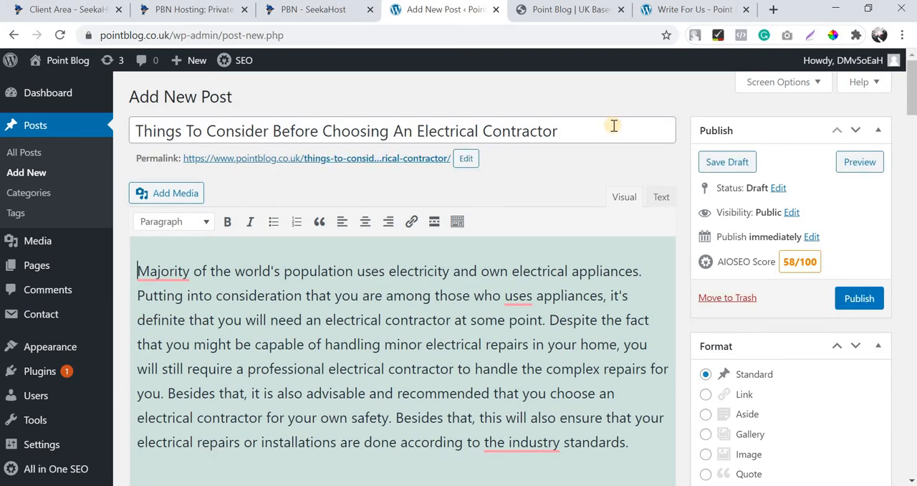
pyautogui.scroll(-3, 301, 315)
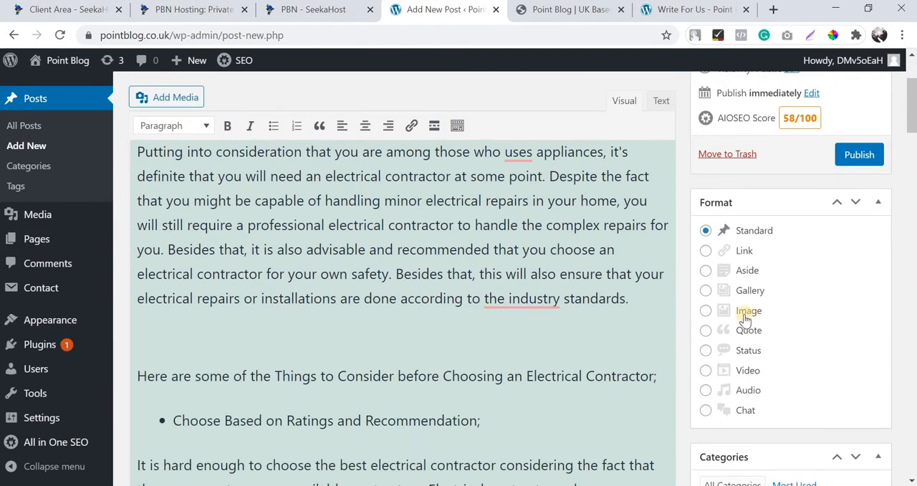
pyautogui.click(611, 357)
pyautogui.press('BackSpace')
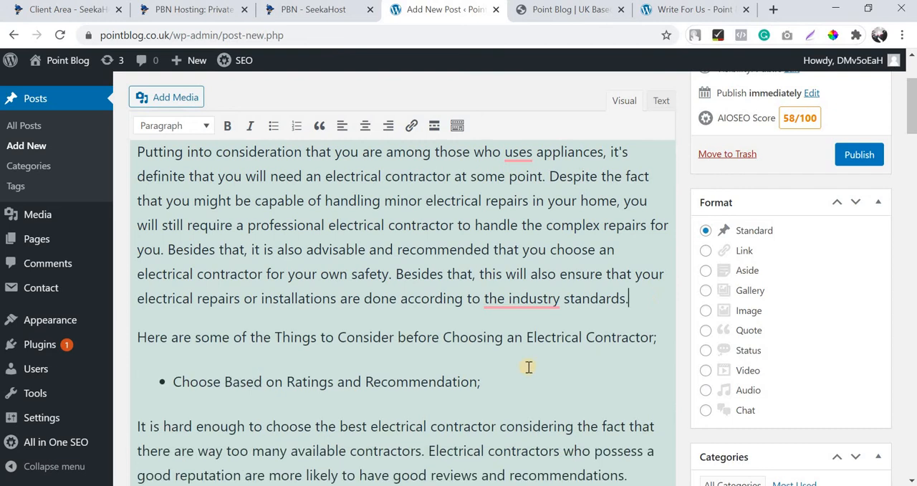
# Delete the trailing semicolons from the "Choose Based on Ratings and Recommendation" and "Licensing and Insurance" bullets and the blank line above the latter.
pyautogui.click(522, 381)
pyautogui.press('BackSpace')
pyautogui.scroll(-4, 502, 364)
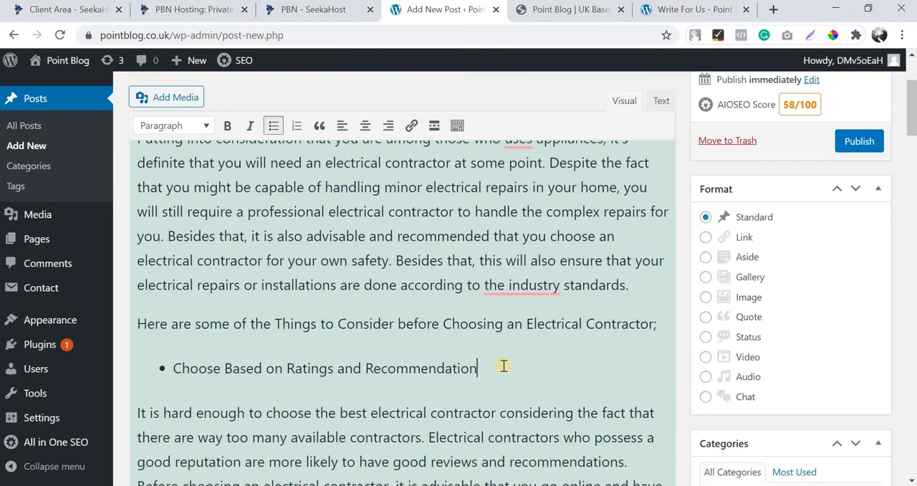
pyautogui.click(461, 285)
pyautogui.press('Delete')
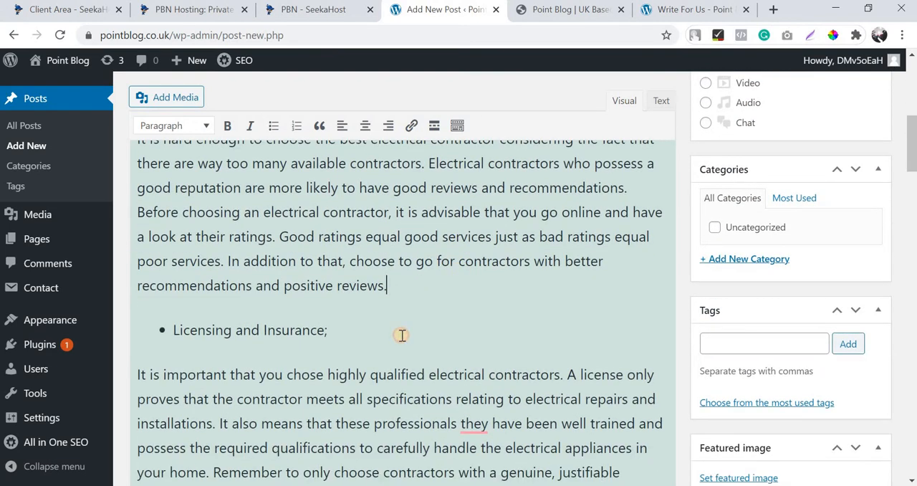
pyautogui.click(429, 331)
pyautogui.press('BackSpace')
# Remove the empty lines between the licensing paragraph and the "Level of Experience" bullet.
pyautogui.scroll(-3, 433, 344)
pyautogui.scroll(-1, 419, 300)
pyautogui.click(419, 300)
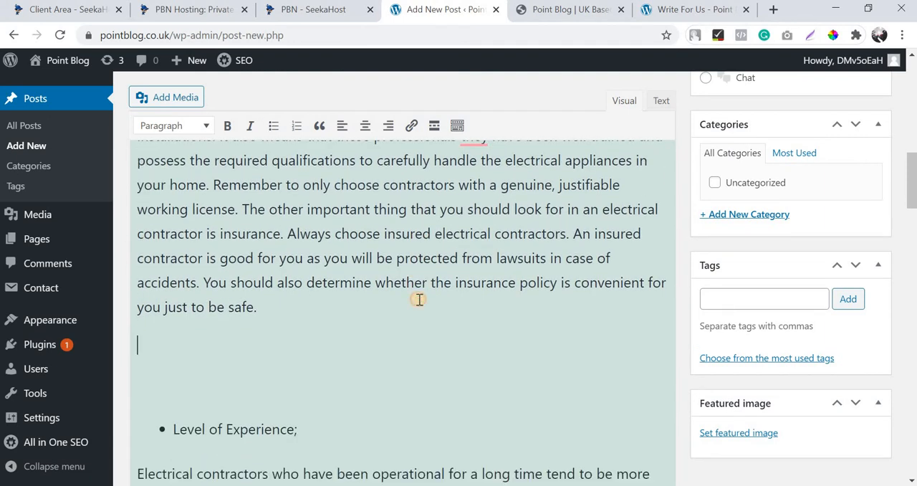
pyautogui.press('Delete')
pyautogui.scroll(-2, 414, 321)
pyautogui.press('Delete')
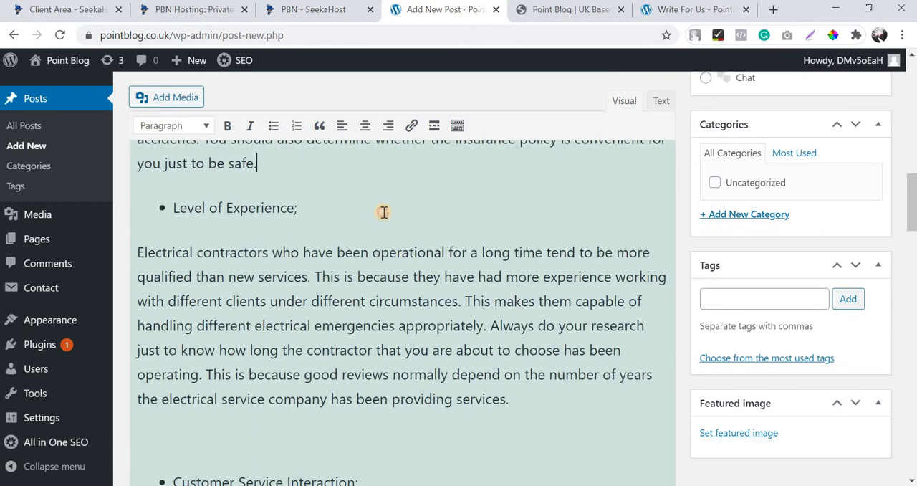
# Delete the semicolon after "Level of Experience", merging the following paragraph into that bullet.
pyautogui.click(395, 228)
pyautogui.press('Delete')
pyautogui.scroll(-1, 394, 228)
pyautogui.press('BackSpace')
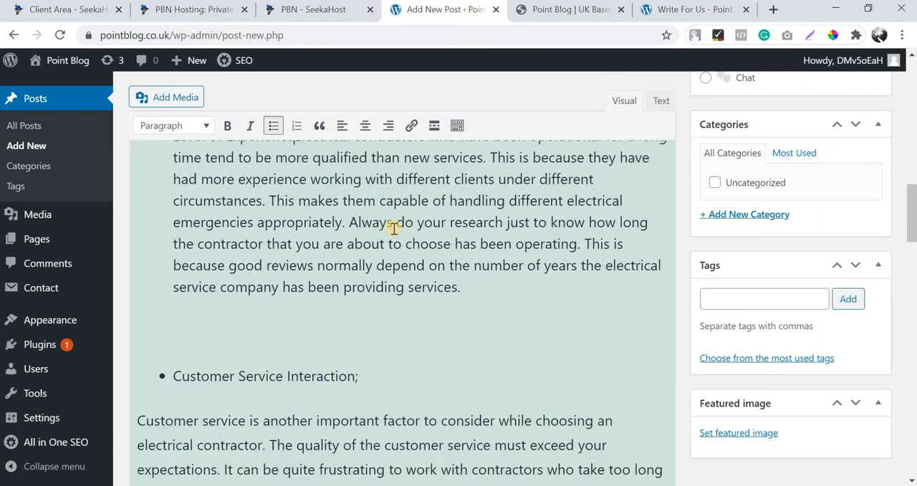
pyautogui.press('Return')
pyautogui.press('Return')
pyautogui.press('BackSpace')
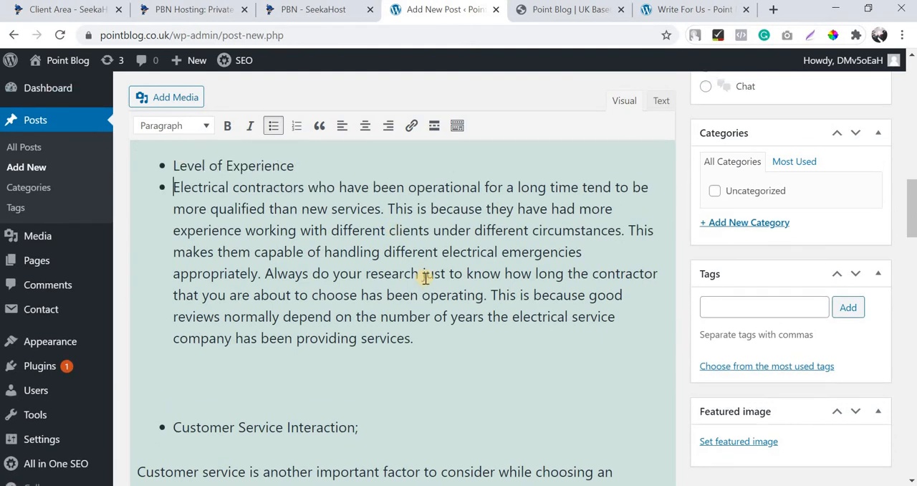
pyautogui.press('BackSpace')
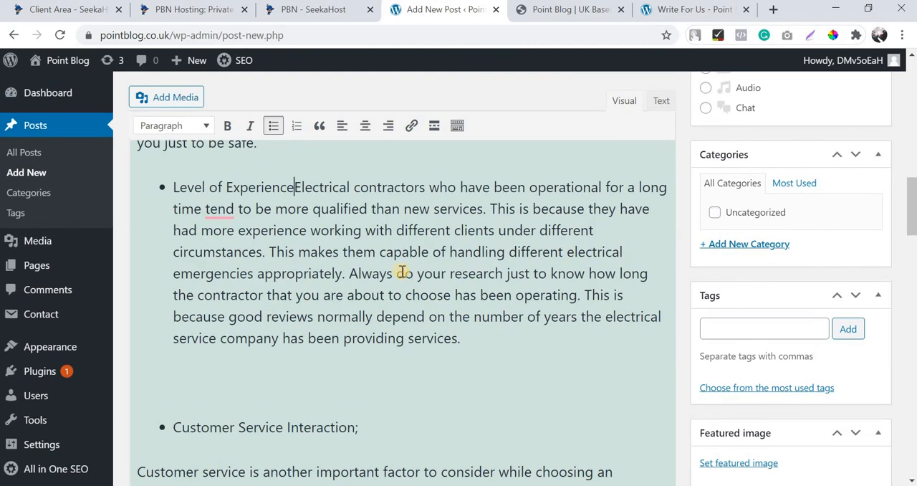
# Separate the "Electrical contractors who have been operational" text from the "Level of Experience" heading with two line breaks inside the same bullet.
pyautogui.hotkey('shift', 'Return')
pyautogui.hotkey('shift', 'Return')
pyautogui.scroll(10, 404, 287)
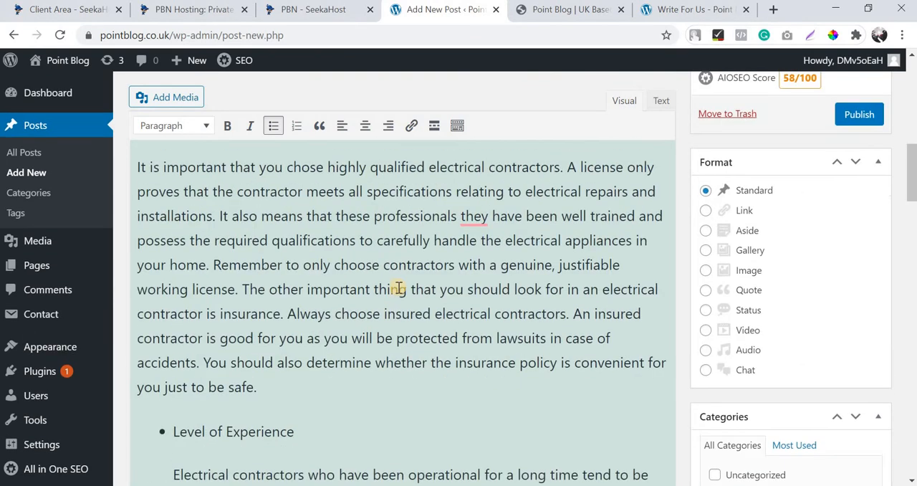
# Check the post title and read through its full permalink slug, keeping both as they are.
pyautogui.tripleClick(260, 126)
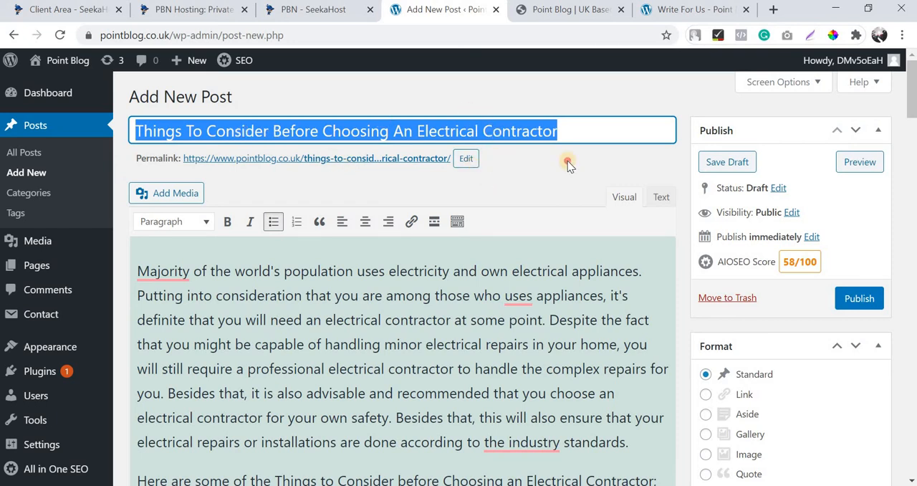
pyautogui.click(287, 128)
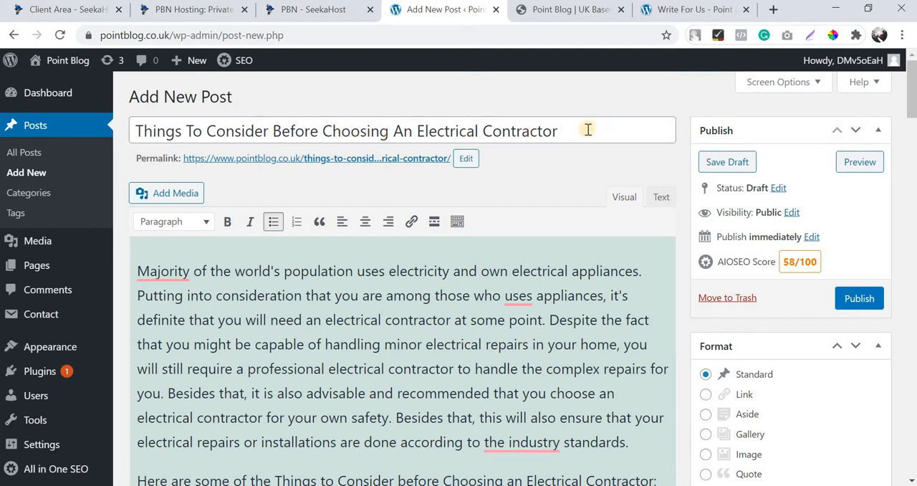
pyautogui.click(378, 159)
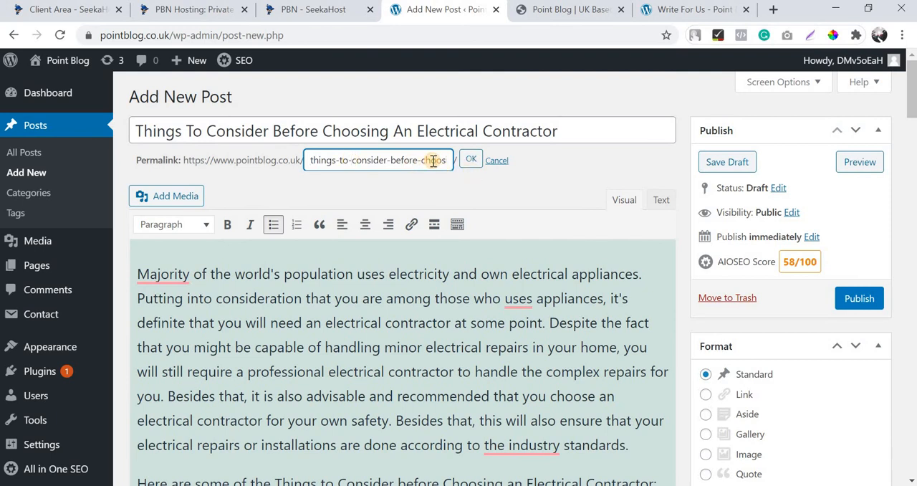
pyautogui.press('Right')
pyautogui.press('Right')
pyautogui.press('Right')
pyautogui.press('Right')
pyautogui.press('Right')
pyautogui.press('Right')
pyautogui.press('Right')
pyautogui.press('Right')
pyautogui.press('Right')
pyautogui.press('Right')
pyautogui.press('Right')
pyautogui.press('Right')
pyautogui.press('Right')
pyautogui.press('Right')
pyautogui.press('Right')
pyautogui.press('Right')
pyautogui.press('Right')
pyautogui.press('Right')
pyautogui.press('Right')
pyautogui.press('Right')
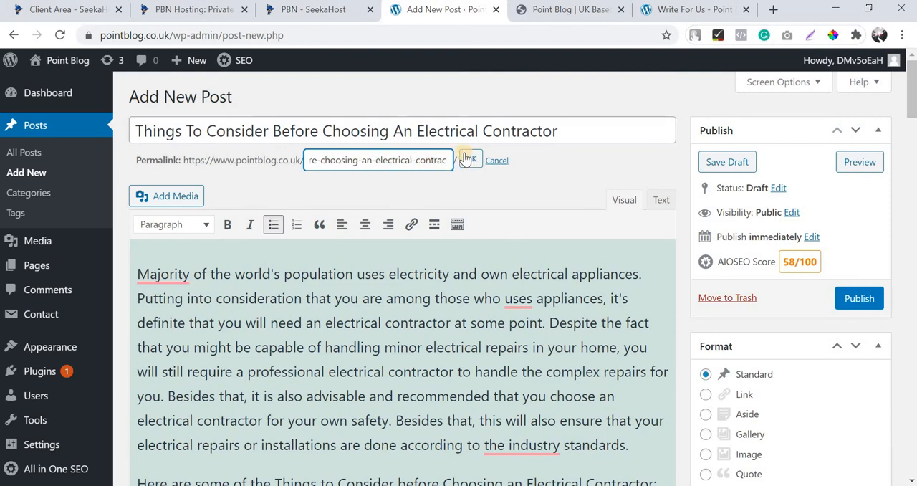
pyautogui.press('Return')
pyautogui.click(322, 158)
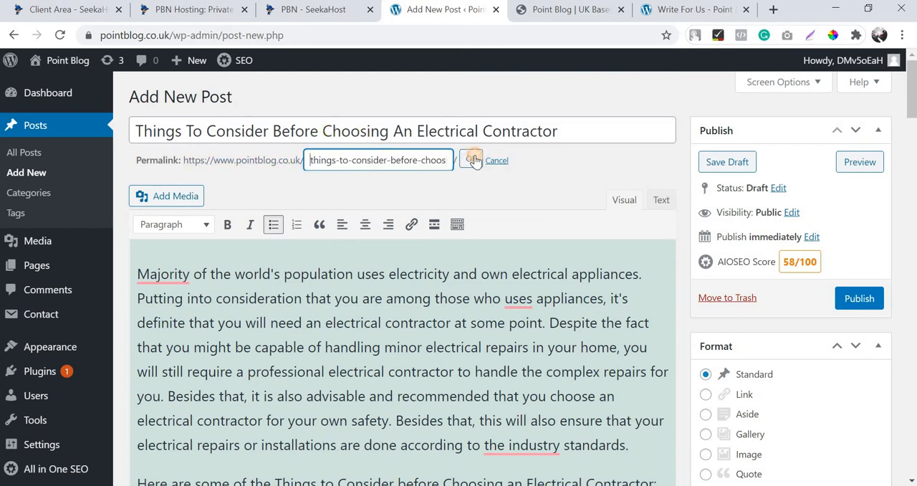
pyautogui.click(474, 160)
# Remove the bullet from "Choose Based on Ratings and Recommendation" and format the line as Heading 3.
pyautogui.scroll(-4, 481, 205)
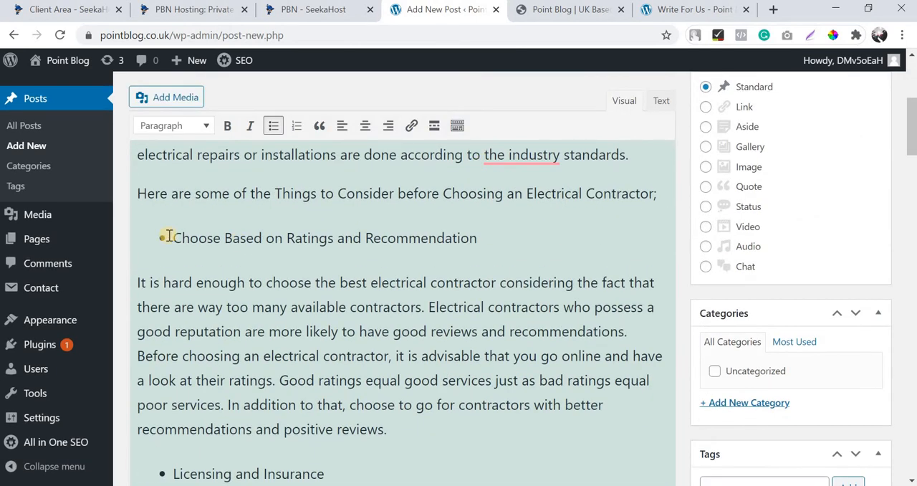
pyautogui.press('BackSpace')
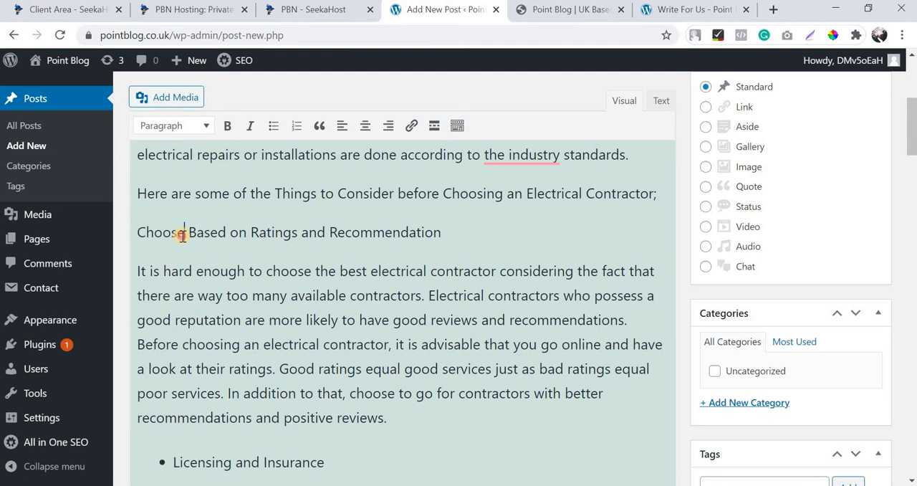
pyautogui.tripleClick(183, 236)
pyautogui.click(175, 126)
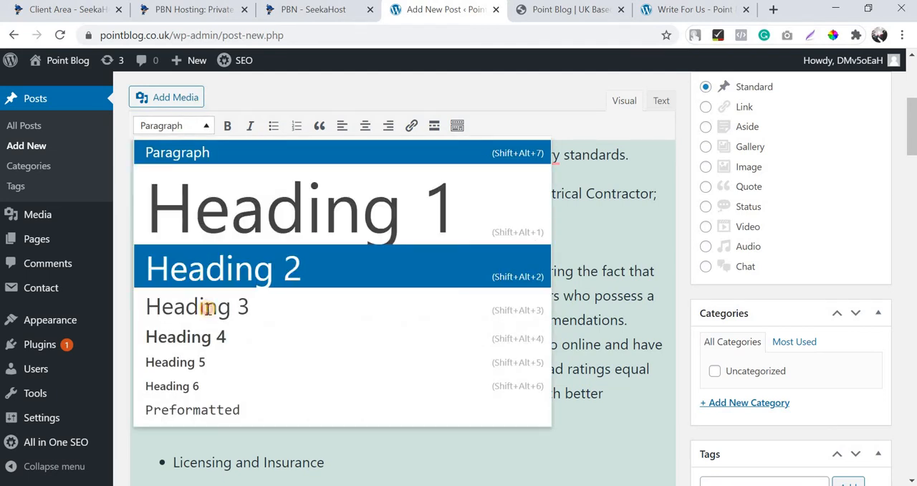
pyautogui.click(207, 309)
# Take the bullet off the "Licensing and Insurance" line and format it as Heading 3.
pyautogui.scroll(-2, 193, 326)
pyautogui.click(389, 317)
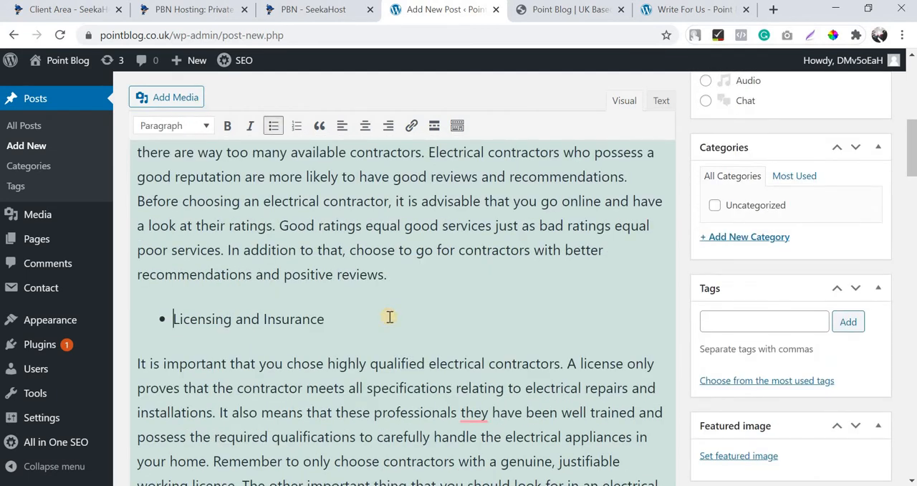
pyautogui.press('Home')
pyautogui.press('BackSpace')
pyautogui.click(289, 314)
pyautogui.hotkey('shift', 'Home')
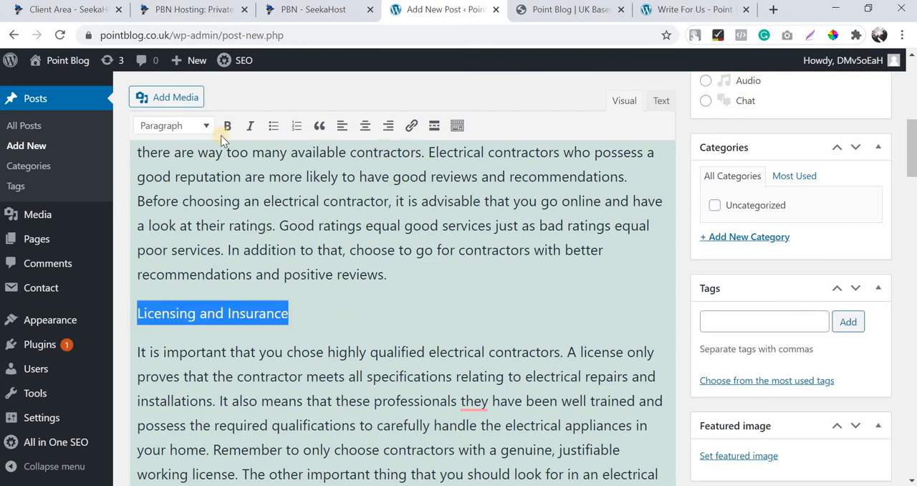
pyautogui.click(194, 134)
pyautogui.click(200, 302)
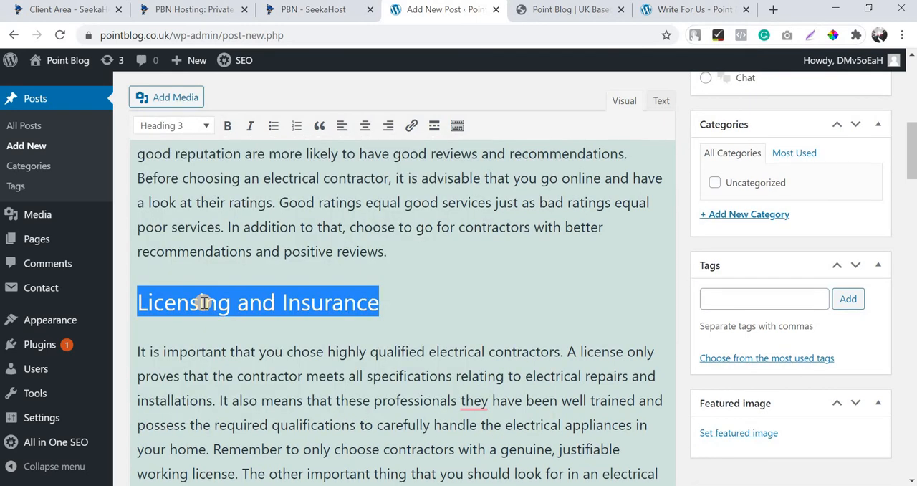
# Try to turn the "Level of Experience" bullet into a heading, then undo the change back to the bulleted text.
pyautogui.scroll(-3, 186, 323)
pyautogui.scroll(-1, 177, 331)
pyautogui.click(173, 329)
pyautogui.hotkey('ctrl', 'shift', 'Right')
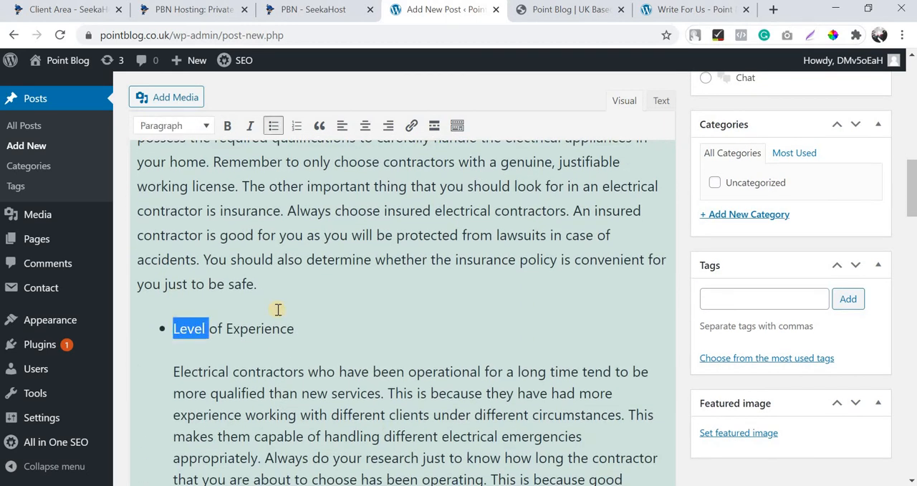
pyautogui.press('Left')
pyautogui.press('BackSpace')
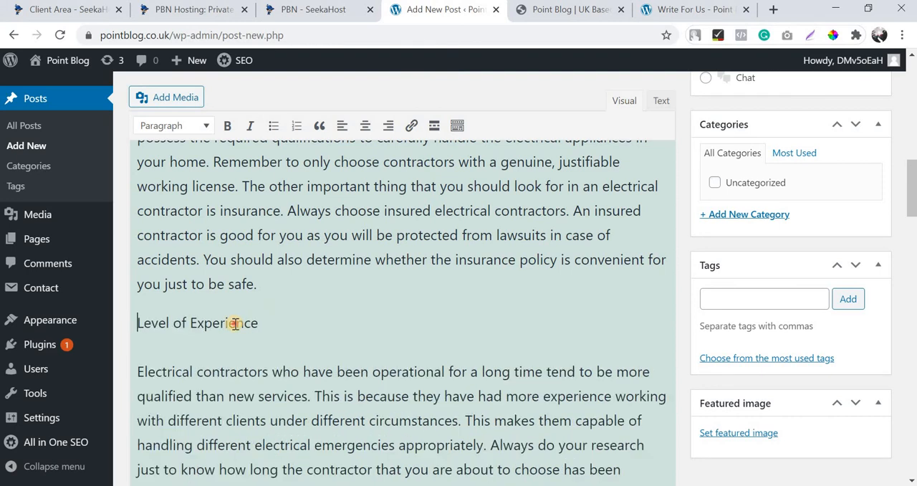
pyautogui.tripleClick(235, 324)
pyautogui.click(185, 125)
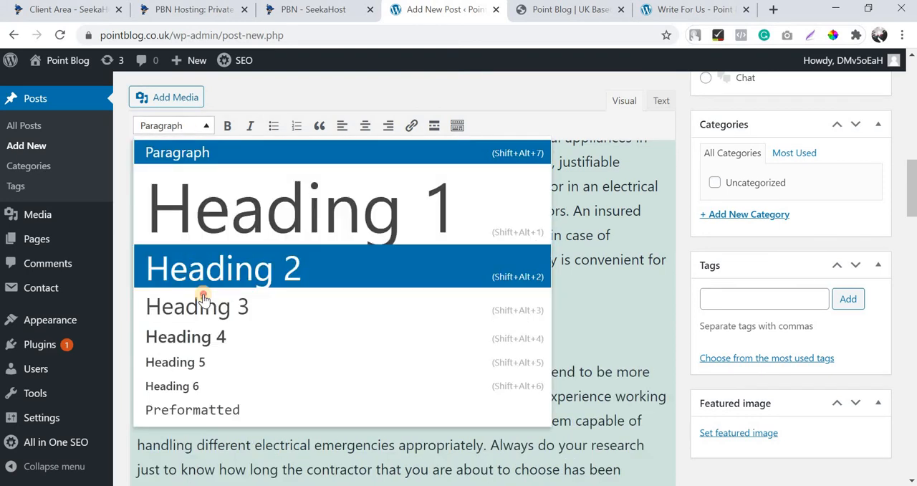
pyautogui.click(324, 307)
pyautogui.hotkey('ctrl', 'z')
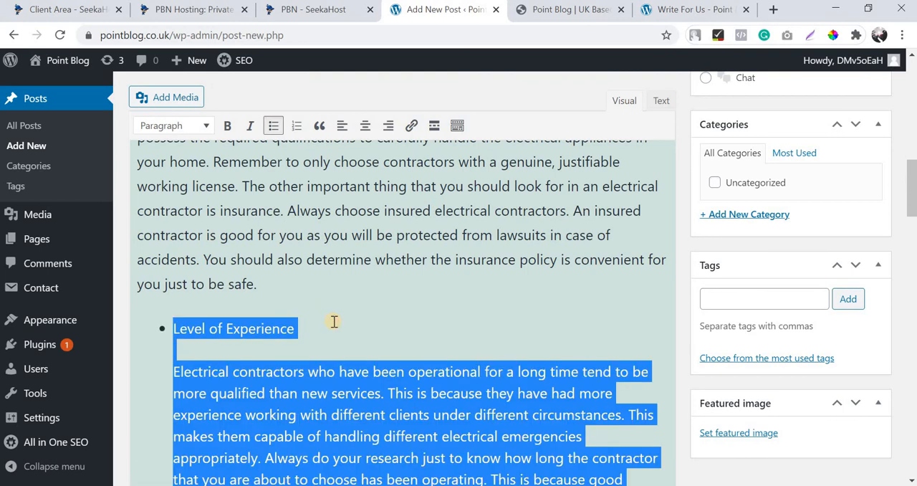
# Remove the bullet and line breaks from "Level of Experience" and split the text starting "Electrical contractors who have been operational" into its own paragraph.
pyautogui.click(335, 322)
pyautogui.press('Return')
pyautogui.scroll(-3, 334, 322)
pyautogui.press('Return')
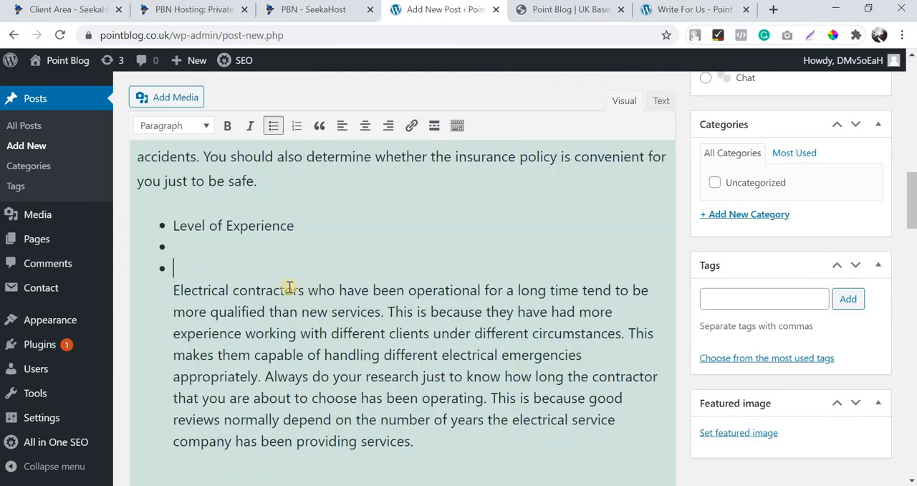
pyautogui.press('BackSpace')
pyautogui.press('BackSpace')
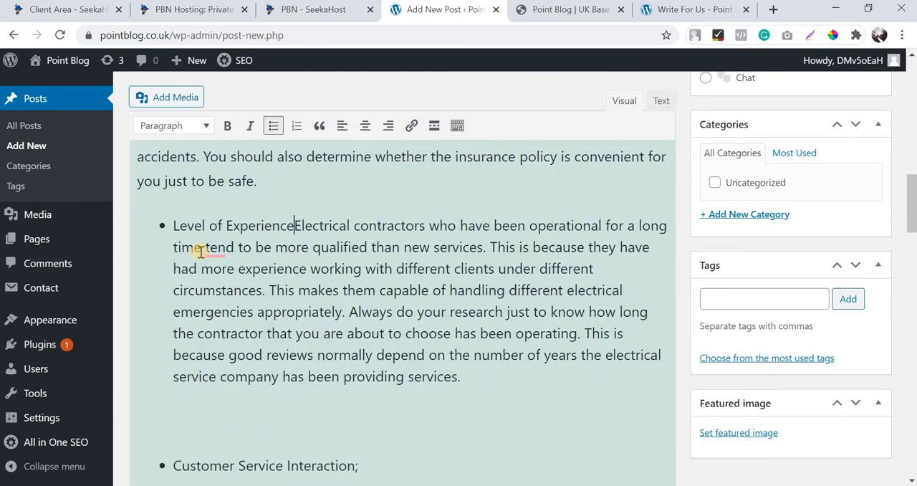
pyautogui.click(273, 126)
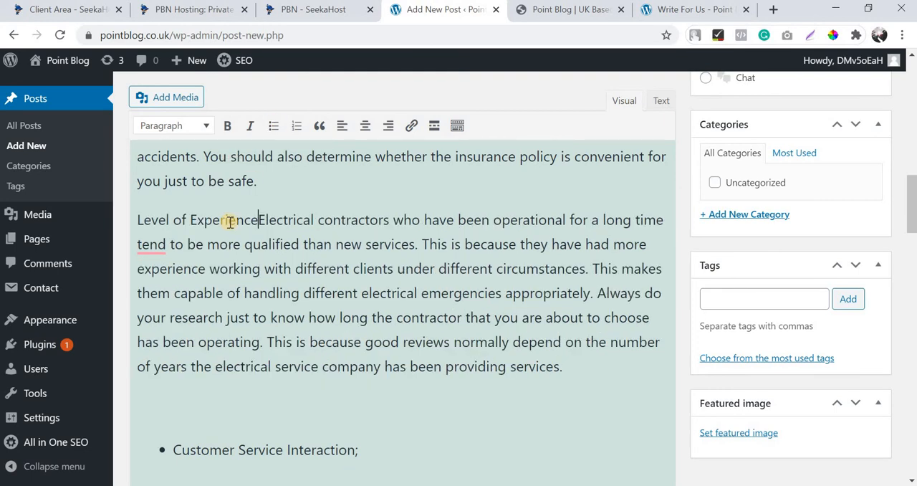
pyautogui.press('Return')
# Format the separated "Level of Experience" line as Heading 3.
pyautogui.tripleClick(214, 186)
pyautogui.click(184, 128)
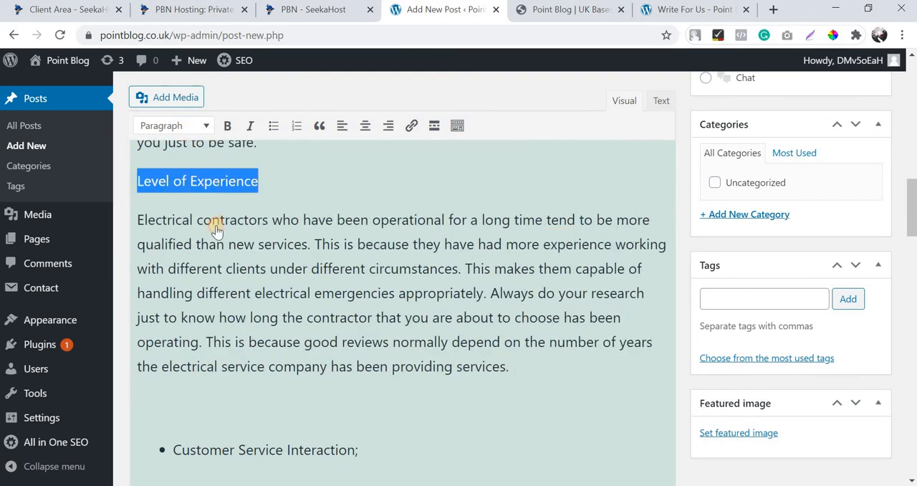
pyautogui.click(218, 308)
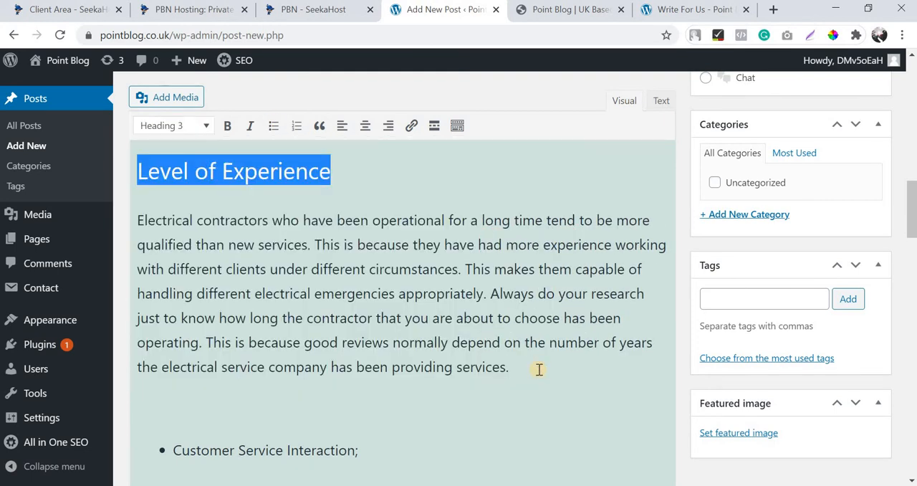
# Remove the blank space and bullet before "Customer Service Interaction", keeping that line as its own plain paragraph.
pyautogui.click(539, 369)
pyautogui.press('Delete')
pyautogui.press('Delete')
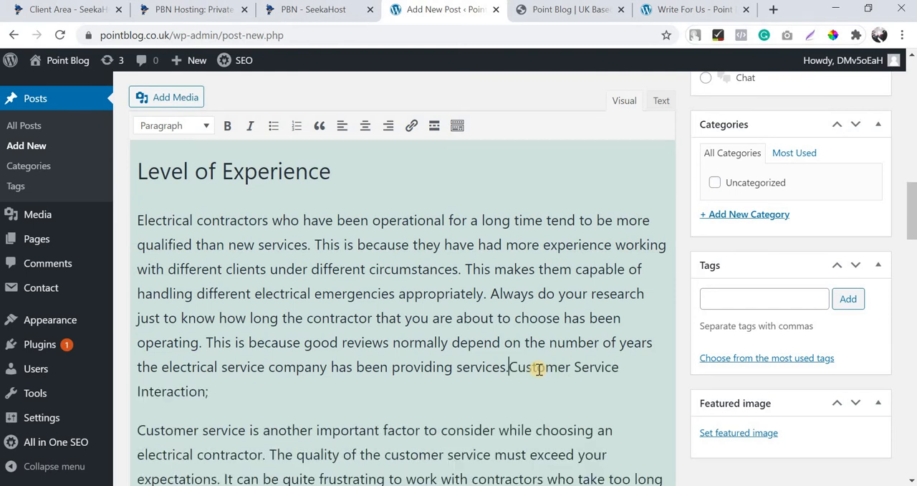
pyautogui.press('Return')
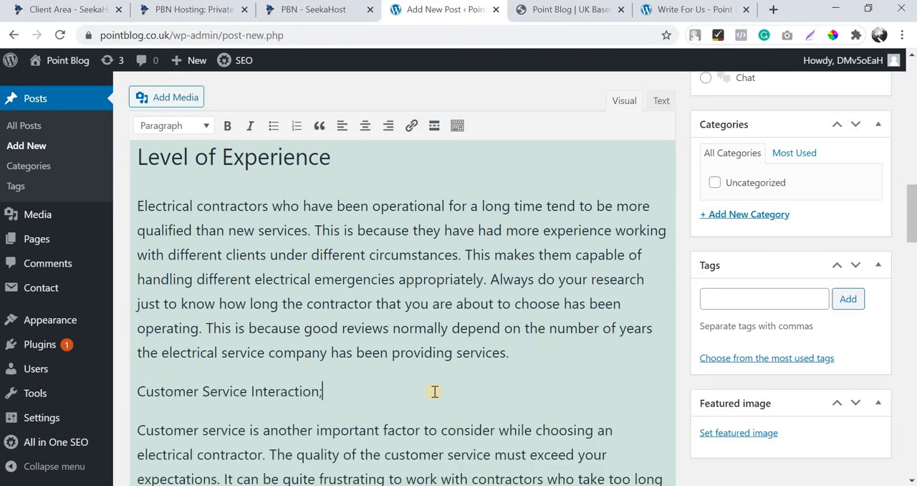
# Delete the semicolon after "Customer Service Interaction" and format the line as Heading 3.
pyautogui.press('BackSpace')
pyautogui.doubleClick(192, 391)
pyautogui.tripleClick(253, 389)
pyautogui.click(180, 127)
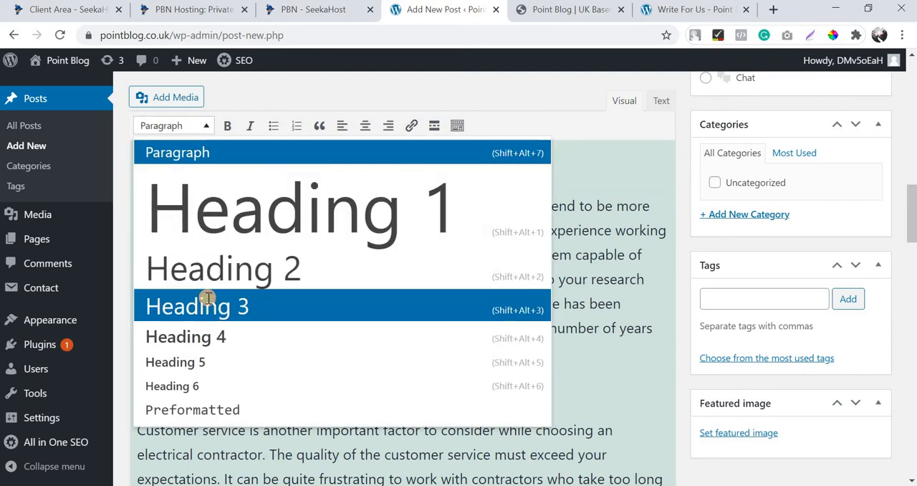
pyautogui.click(206, 301)
pyautogui.scroll(-3, 211, 291)
pyautogui.scroll(2, 222, 297)
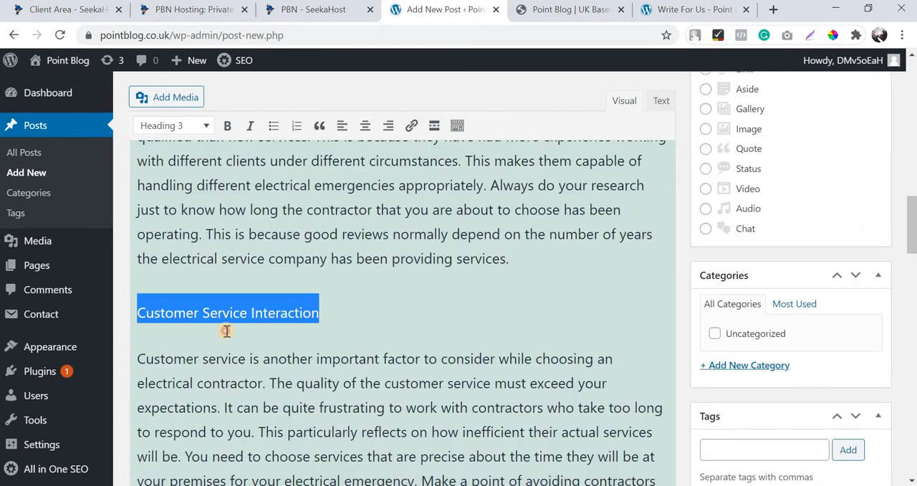
# Try to fix the "Customer Service Interaction" text size by reapplying Heading 3, comparing it with the "Level of Experience" heading.
pyautogui.tripleClick(226, 331)
pyautogui.tripleClick(231, 311)
pyautogui.click(172, 127)
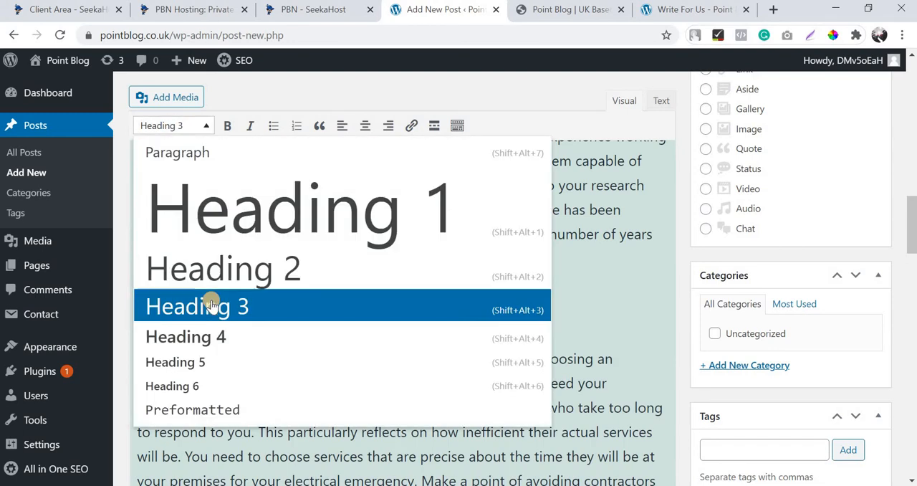
pyautogui.click(211, 302)
pyautogui.click(172, 125)
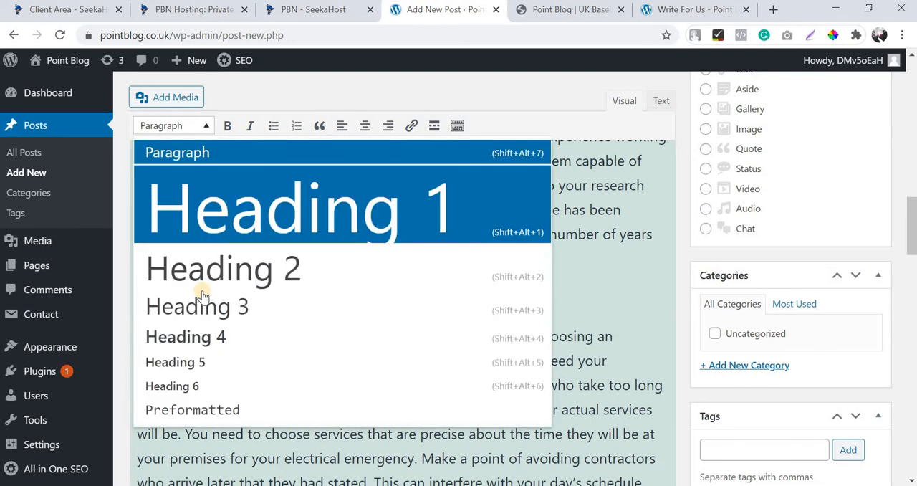
pyautogui.click(205, 301)
pyautogui.scroll(5, 213, 369)
pyautogui.scroll(-1, 220, 358)
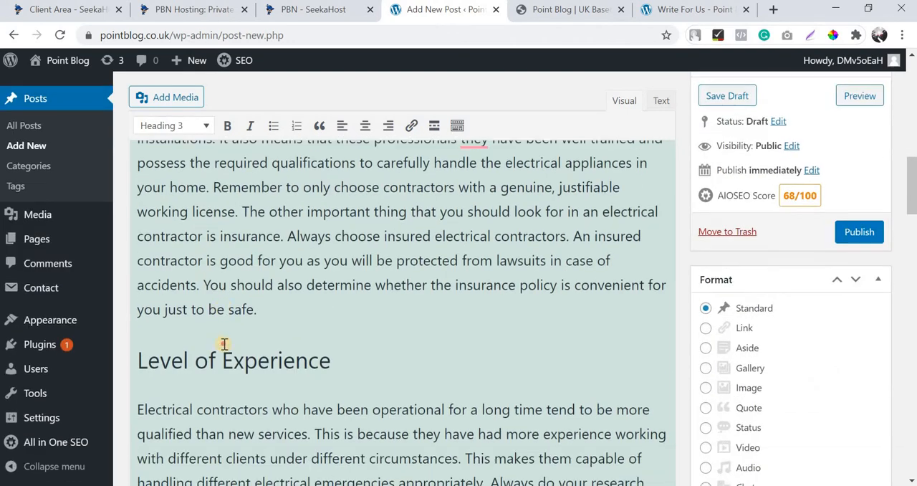
pyautogui.click(230, 327)
pyautogui.click(230, 327)
pyautogui.scroll(-5, 229, 325)
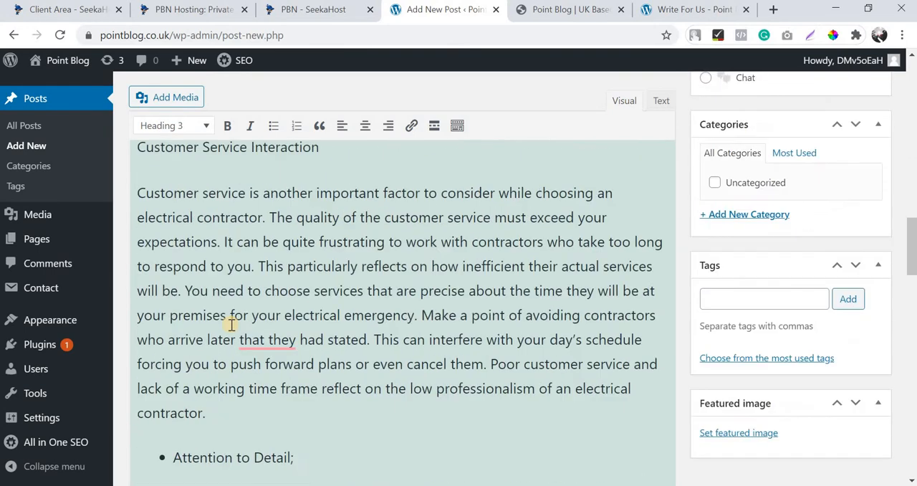
pyautogui.scroll(1, 229, 325)
# Remove the bullet and trailing semicolon from "Attention to Detail" and format the line as Heading 3.
pyautogui.scroll(-3, 185, 253)
pyautogui.scroll(-1, 185, 253)
pyautogui.click(174, 242)
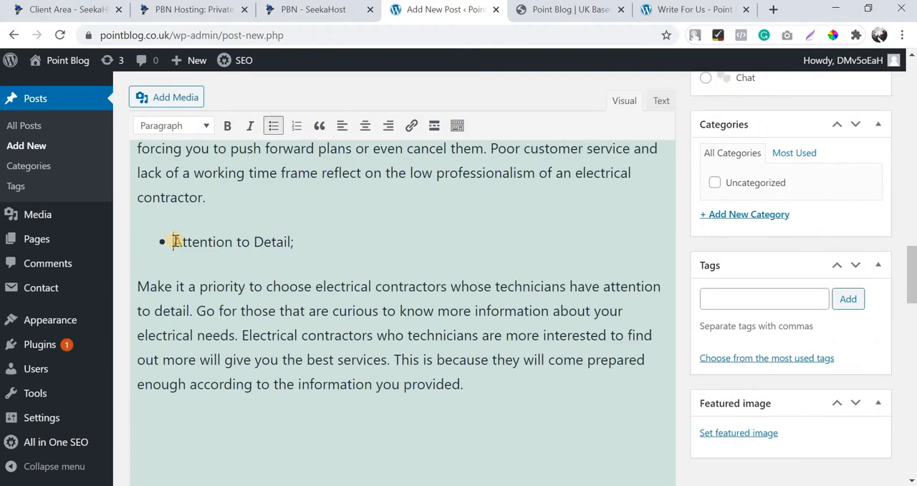
pyautogui.press('BackSpace')
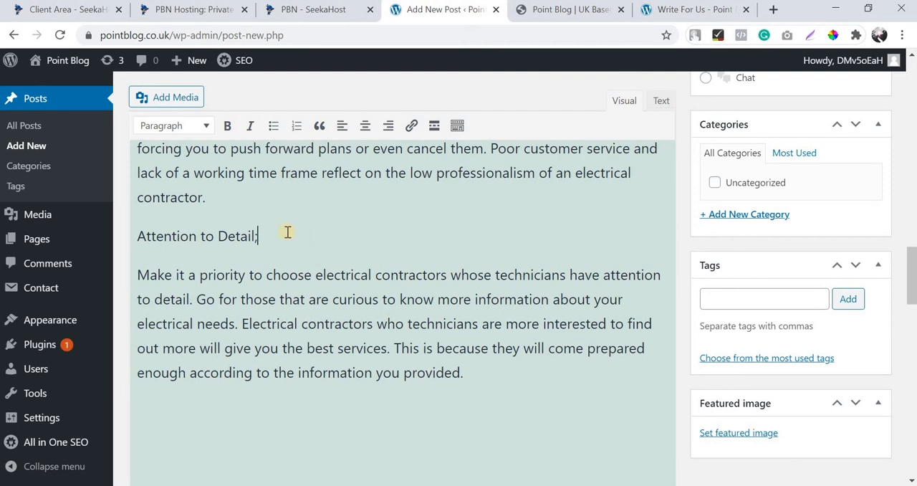
pyautogui.tripleClick(237, 228)
pyautogui.click(194, 128)
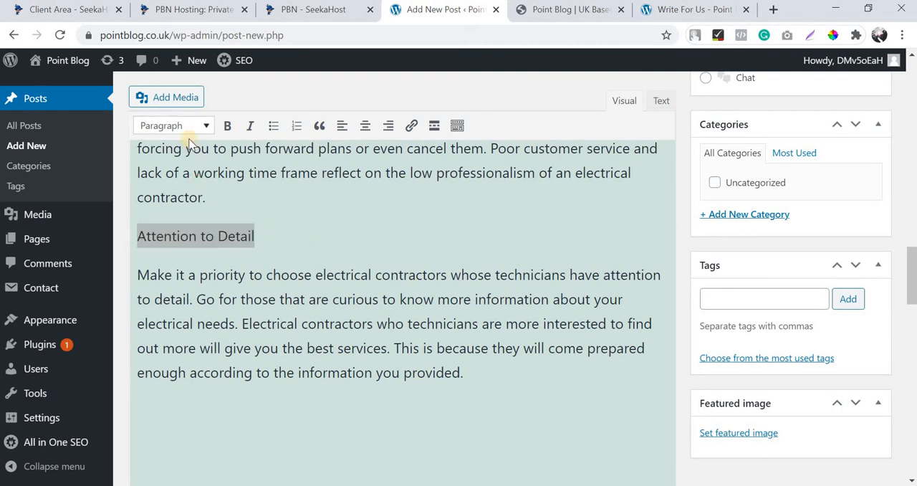
pyautogui.click(211, 303)
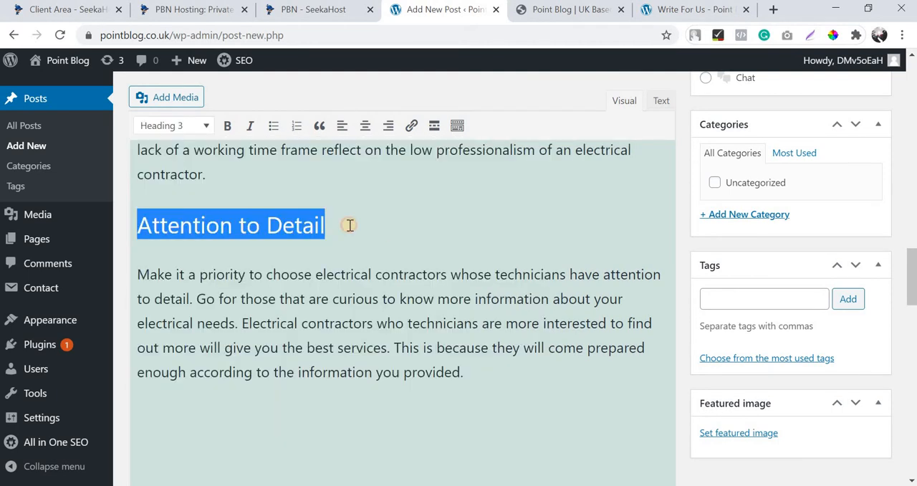
pyautogui.click(350, 226)
# Recheck the formatting of the "Customer Service Interaction" heading.
pyautogui.scroll(5, 230, 260)
pyautogui.tripleClick(230, 265)
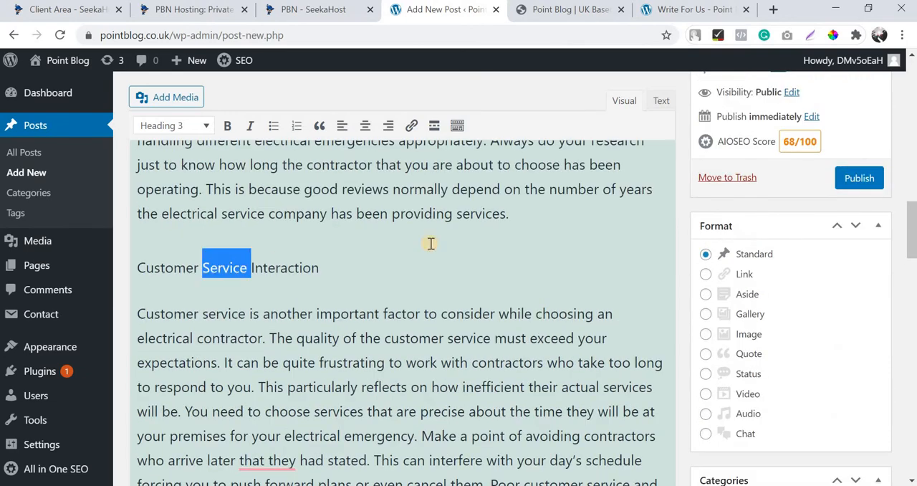
pyautogui.click(328, 246)
# Apply the Grammarly correction "The majority" to the first word of the opening paragraph.
pyautogui.scroll(15, 345, 237)
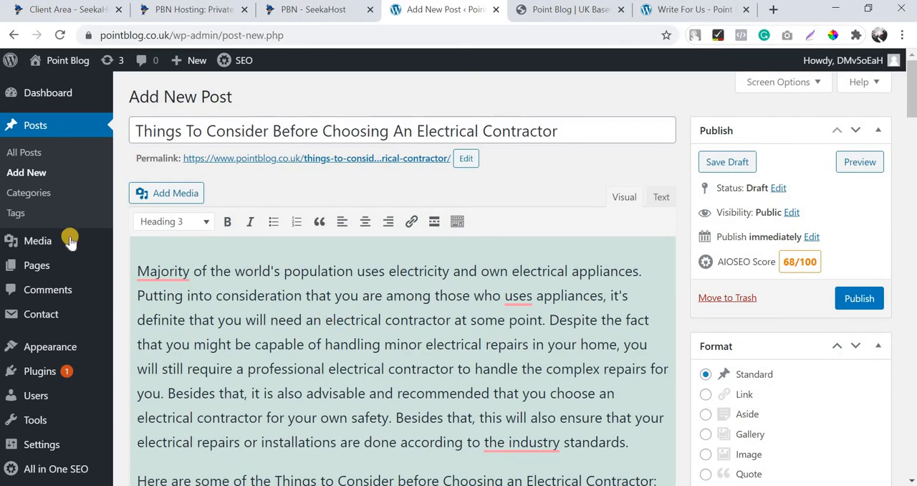
pyautogui.click(141, 270)
pyautogui.doubleClick(166, 304)
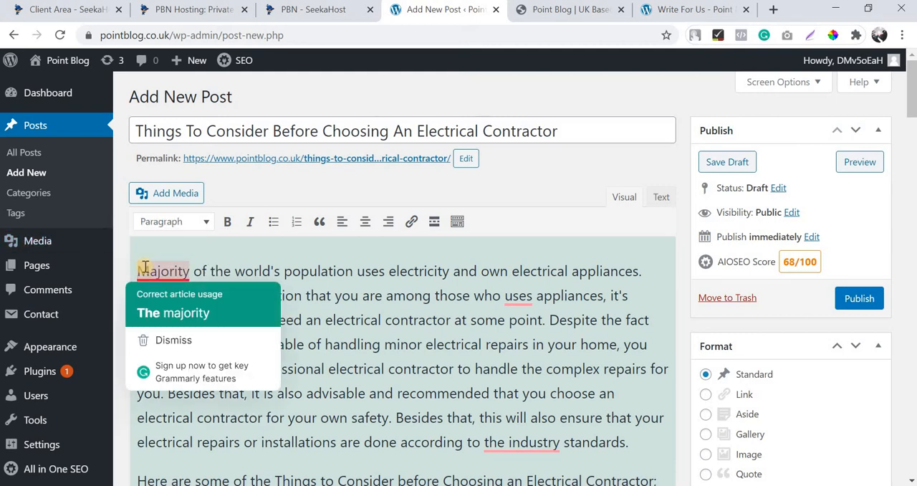
# Insert the line "Are you planning to choose an electrical contractor" above the opening paragraph.
pyautogui.doubleClick(140, 263)
pyautogui.click(140, 263)
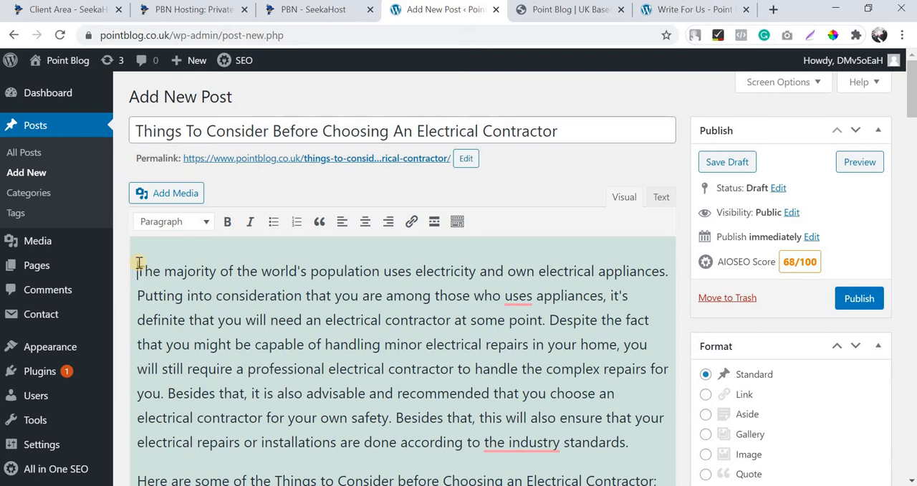
pyautogui.press('Return')
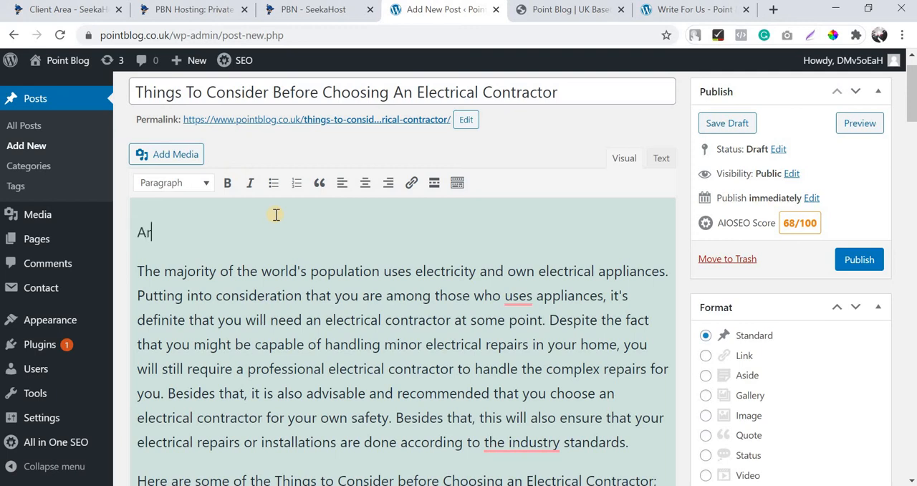
pyautogui.write('pla')
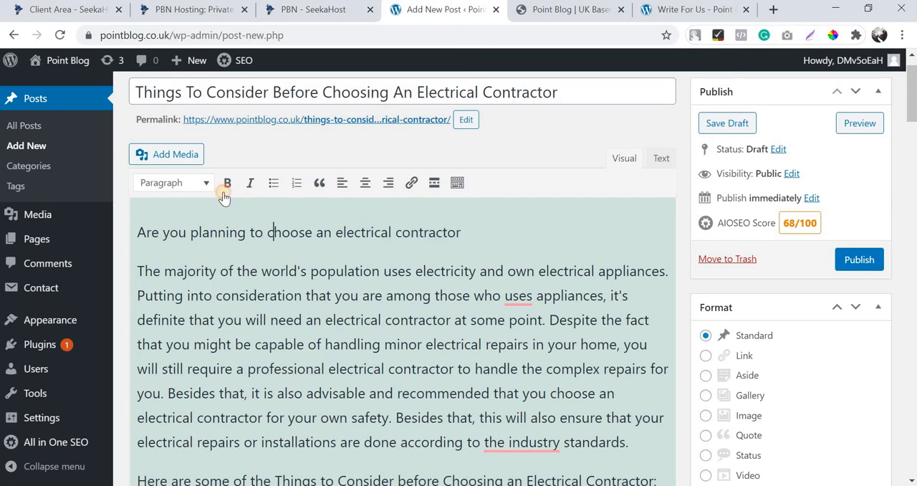
# Format the new opening line as Heading 2 and end it with a question mark.
pyautogui.hotkey('shift', 'Home')
pyautogui.click(174, 183)
pyautogui.click(233, 317)
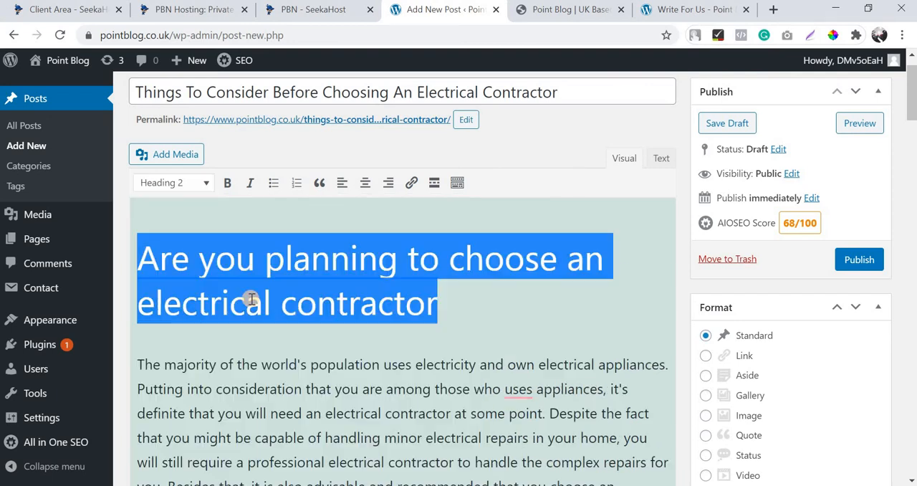
pyautogui.click(448, 308)
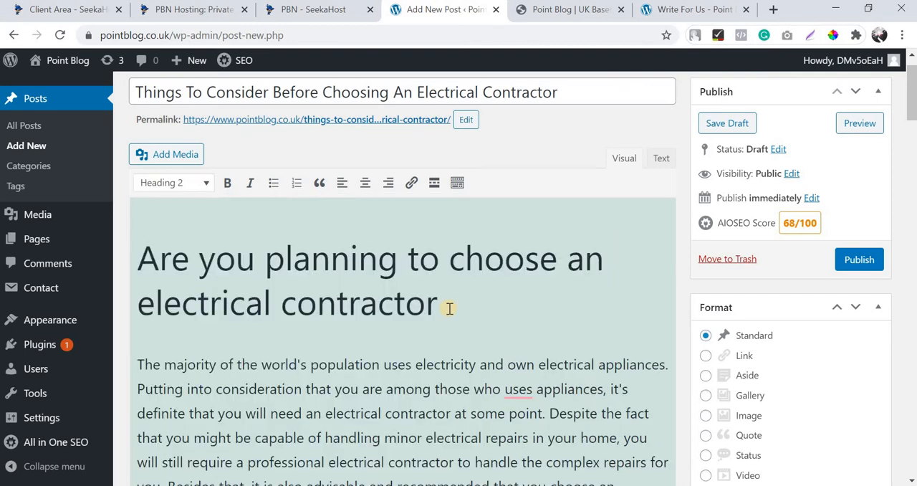
pyautogui.write('?')
pyautogui.press('Delete')
pyautogui.hotkey('ctrl', 'z')
# Review the post title, the new opening heading and the section headings down to "Licensing and Insurance".
pyautogui.scroll(-8, 429, 293)
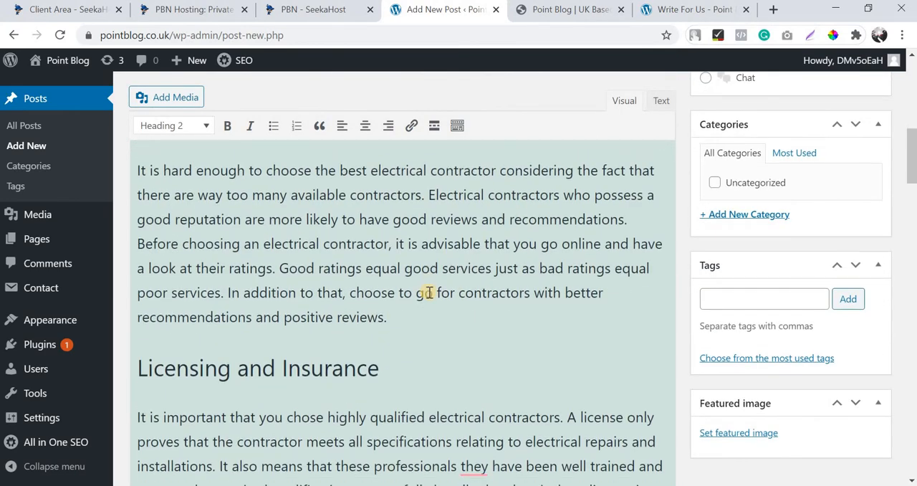
pyautogui.scroll(-6, 428, 292)
pyautogui.scroll(14, 426, 290)
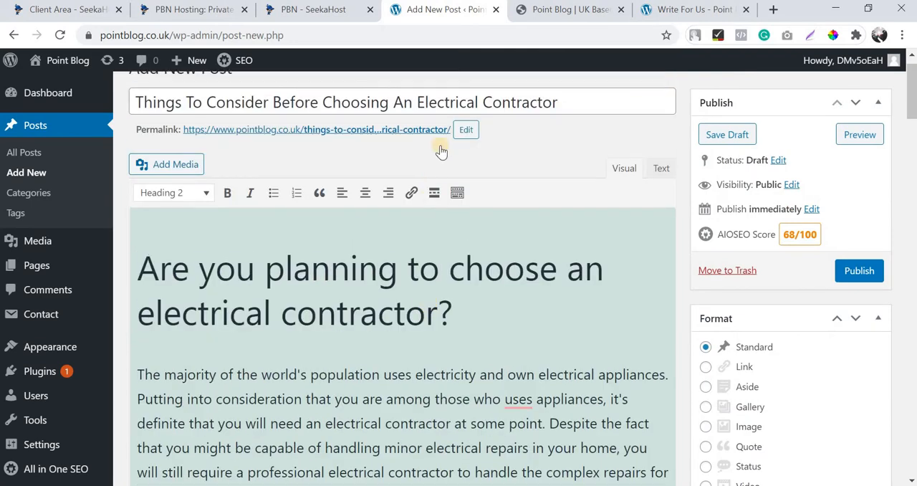
pyautogui.scroll(1, 441, 151)
pyautogui.click(450, 131)
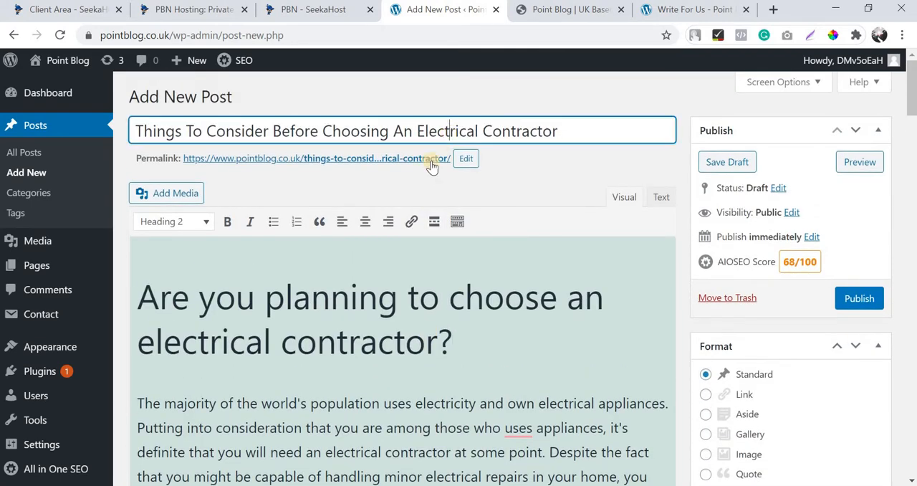
pyautogui.click(361, 309)
pyautogui.scroll(-4, 362, 311)
pyautogui.scroll(-4, 363, 313)
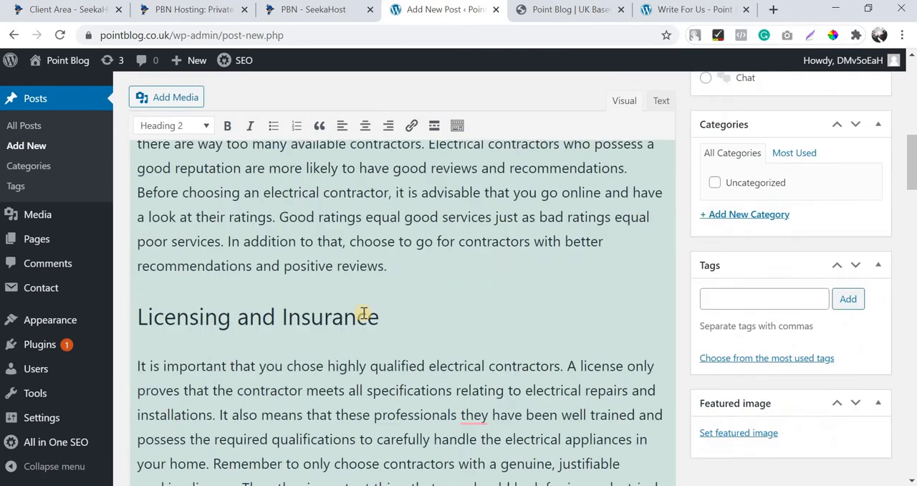
pyautogui.scroll(8, 363, 312)
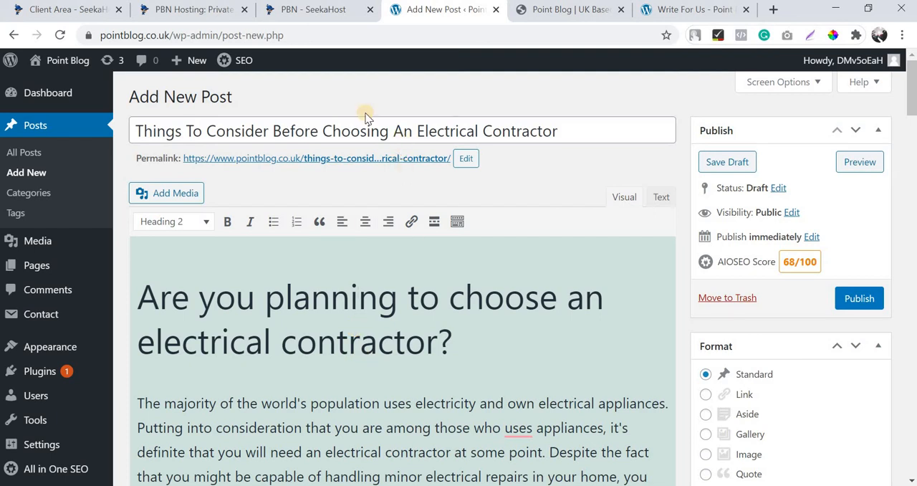
pyautogui.scroll(-6, 451, 263)
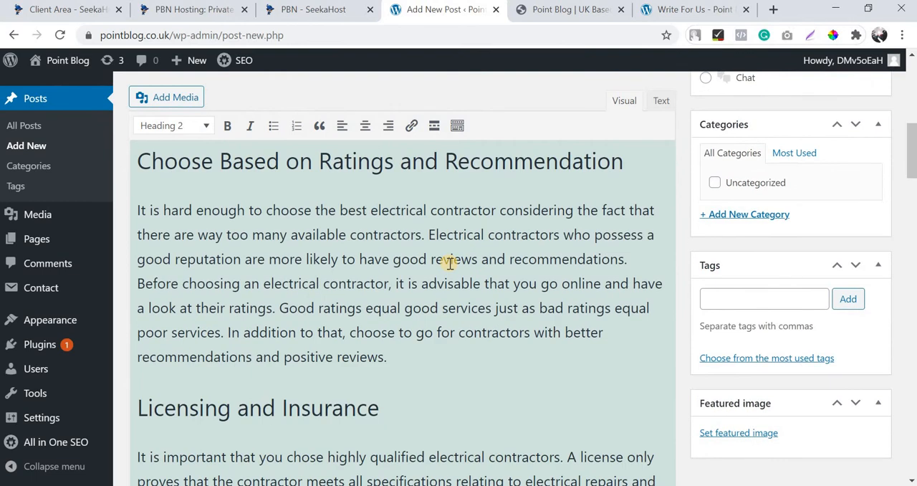
pyautogui.scroll(-2, 448, 259)
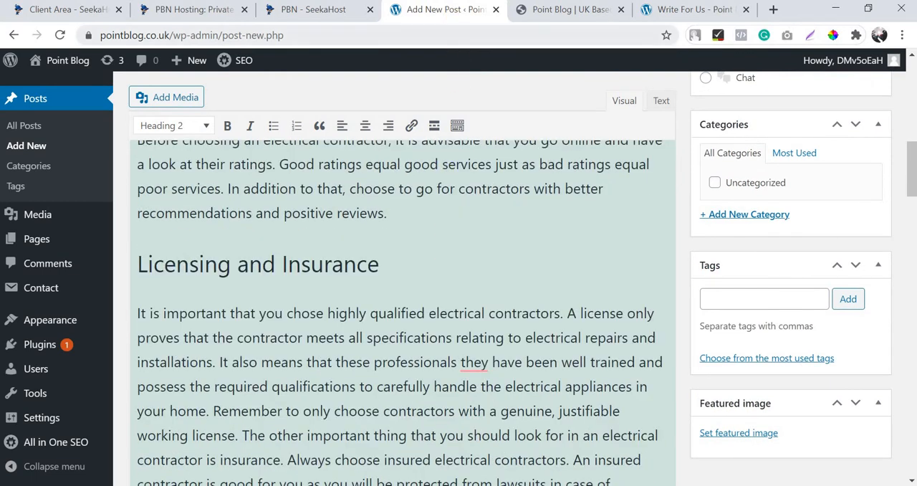
# Switch to the blog homepage's browser tab and open pixabay.com there.
pyautogui.click(566, 9)
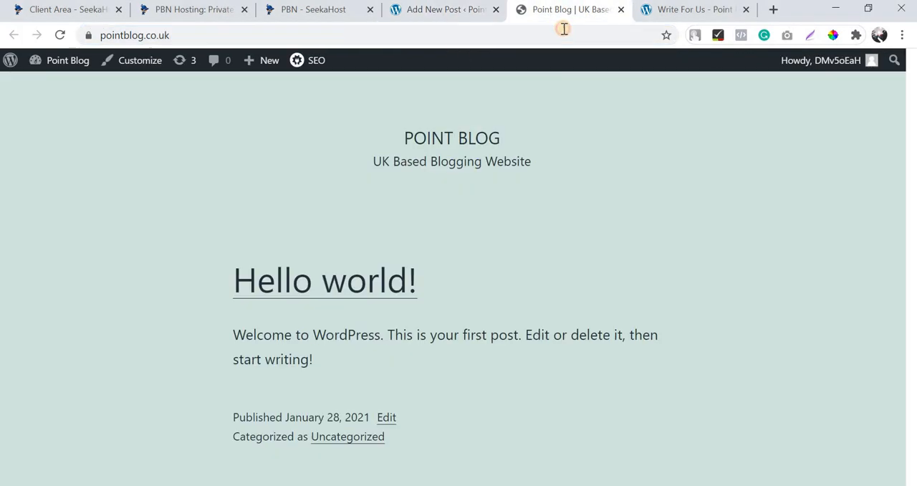
pyautogui.write('pixa')
pyautogui.press('Return')
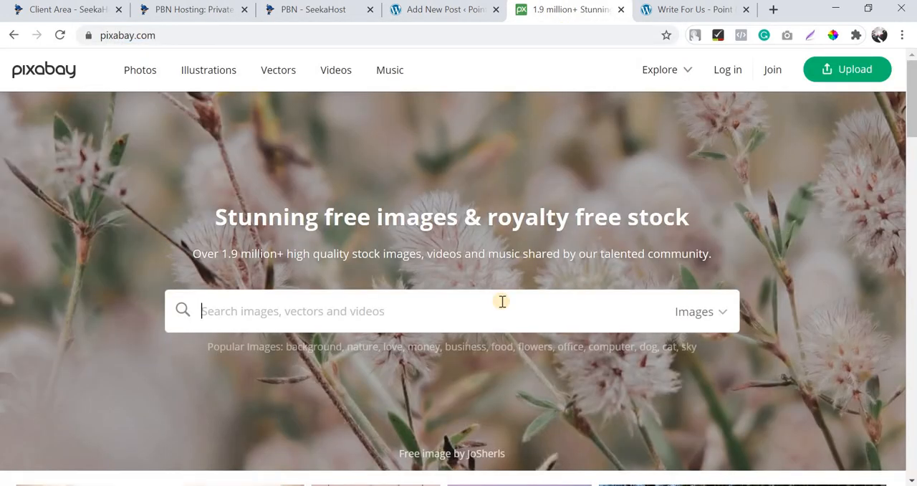
# Check the post title in the draft, then search Pixabay images for "electrical engineer".
pyautogui.click(423, 9)
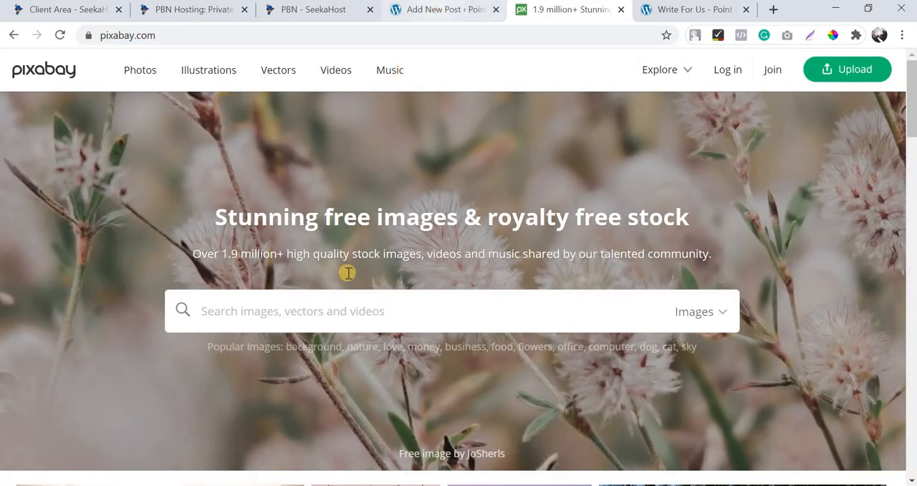
pyautogui.scroll(10, 348, 273)
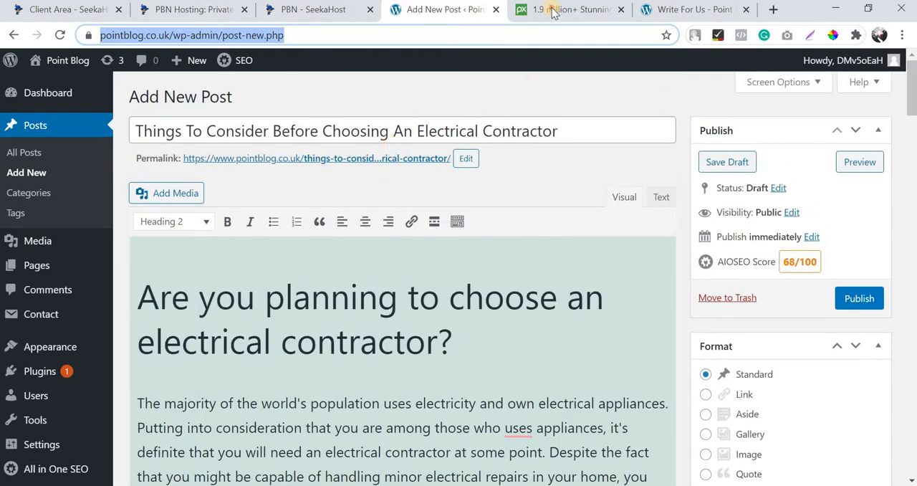
pyautogui.click(552, 10)
pyautogui.write('e')
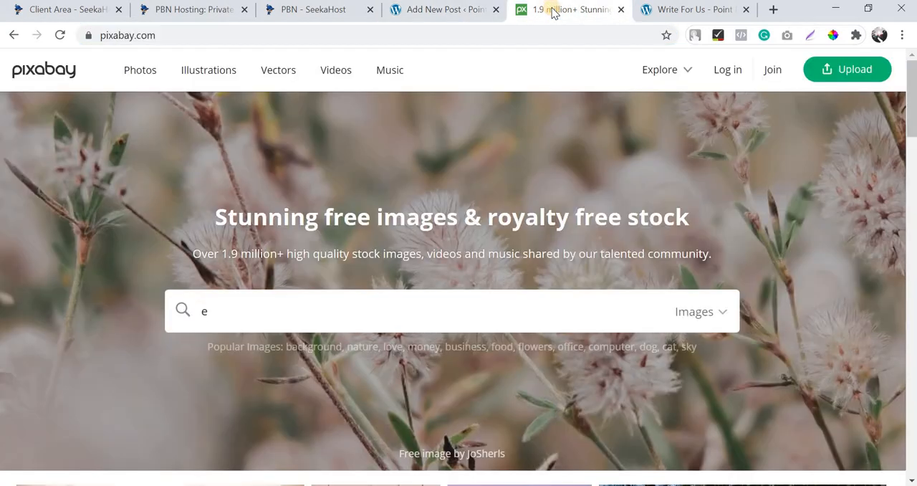
pyautogui.write('lectrical con engineer')
pyautogui.press('Return')
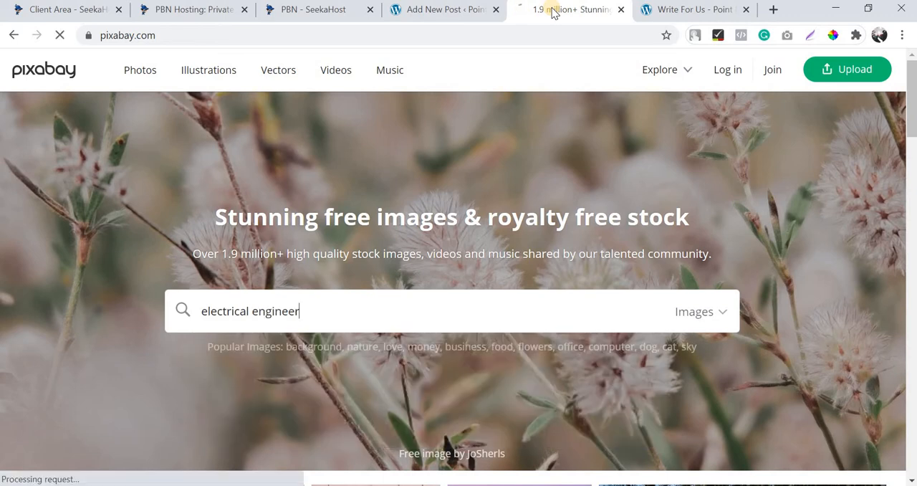
# Find the "Electric Wiring" photo in the Pixabay results and open the image in a new browser tab.
pyautogui.scroll(-4, 711, 206)
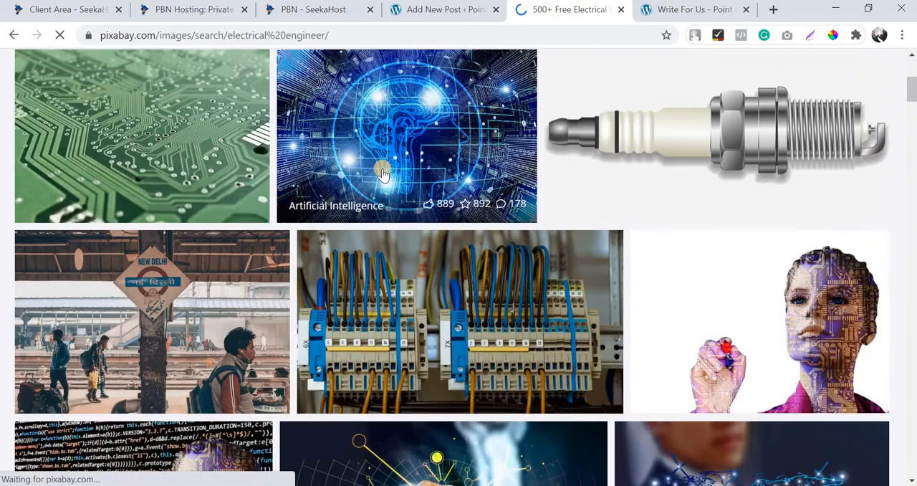
pyautogui.scroll(-3, 498, 250)
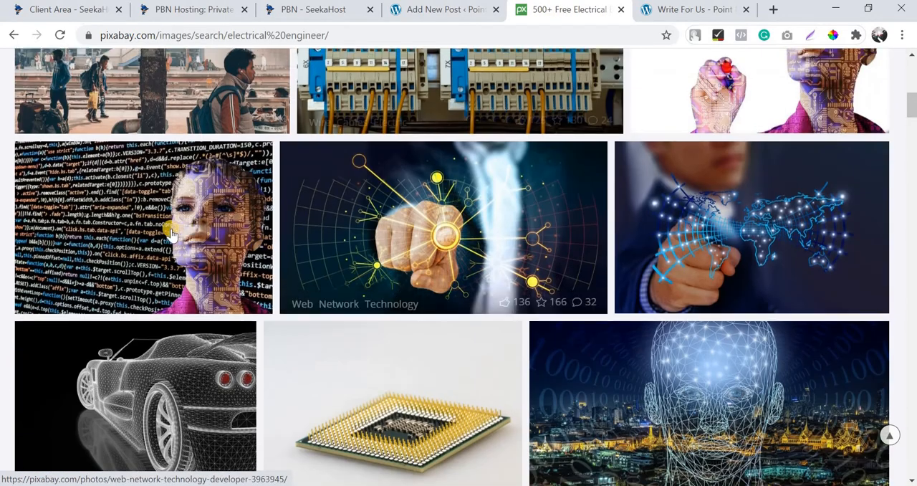
pyautogui.scroll(-9, 358, 240)
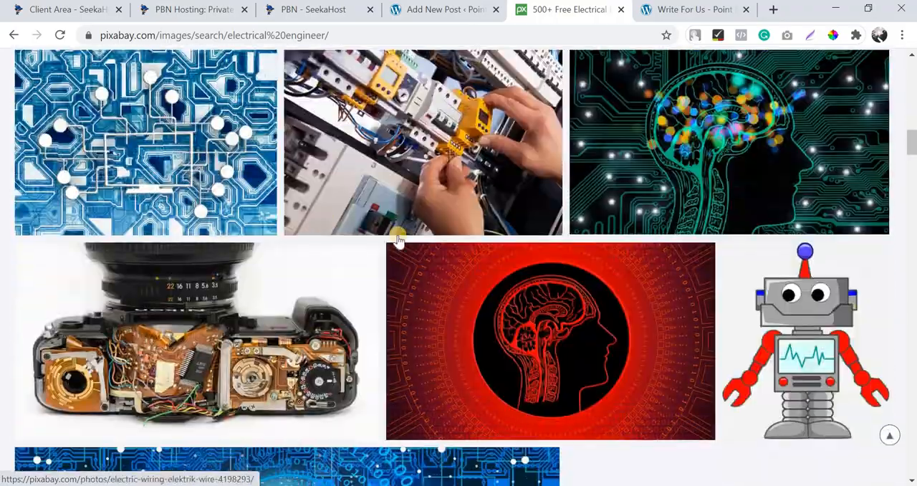
pyautogui.scroll(2, 395, 232)
pyautogui.rightClick(401, 240)
pyautogui.click(455, 364)
# Browse further results and open the photo of a green circuit board being soldered in a new browser tab.
pyautogui.scroll(-12, 369, 313)
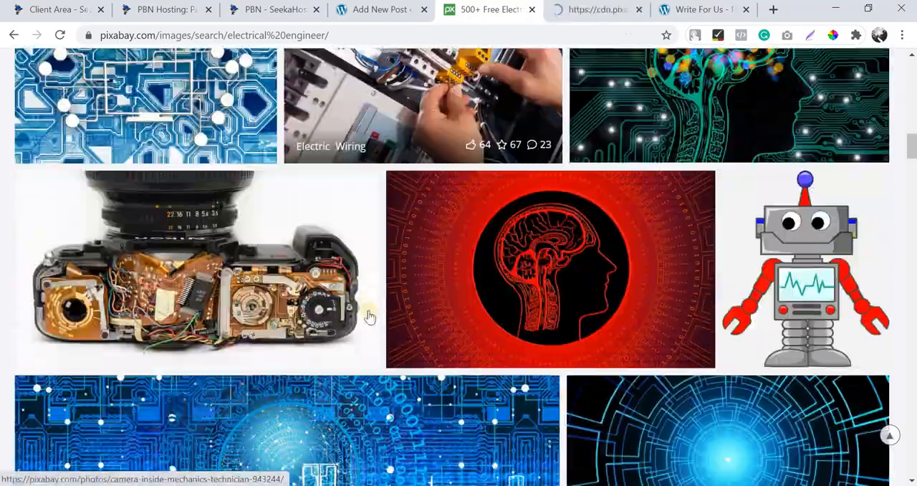
pyautogui.scroll(-8, 369, 310)
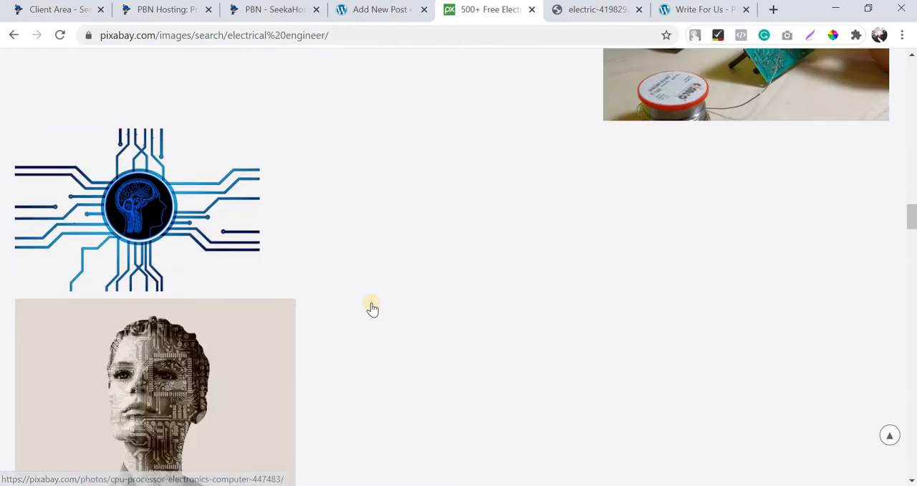
pyautogui.scroll(8, 370, 304)
pyautogui.scroll(-8, 177, 187)
pyautogui.scroll(-3, 177, 187)
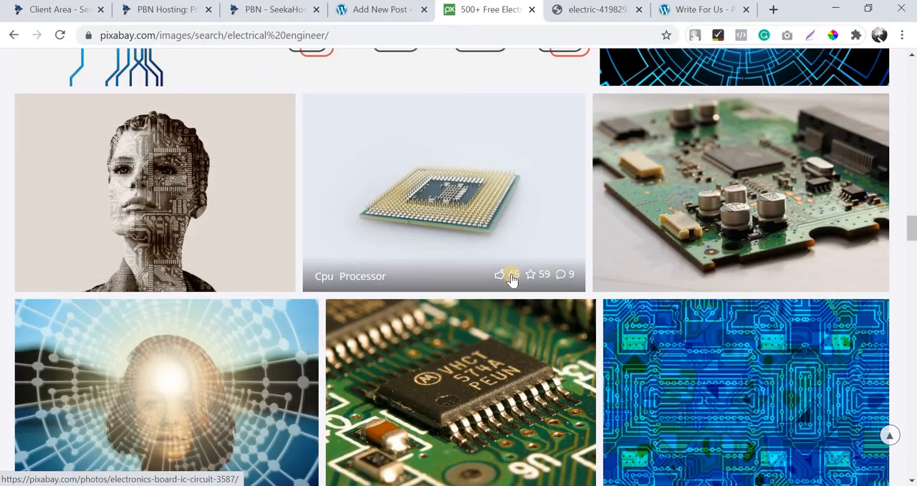
pyautogui.scroll(-8, 370, 260)
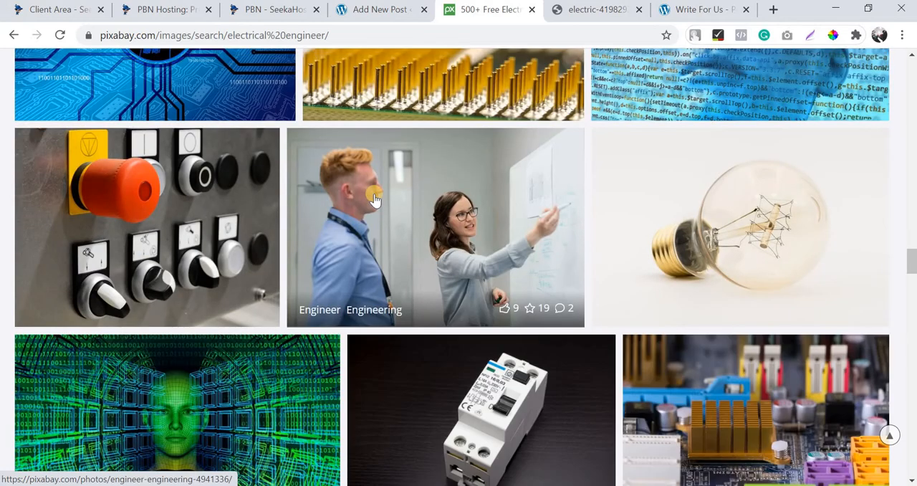
pyautogui.scroll(-3, 374, 200)
pyautogui.scroll(-2, 430, 203)
pyautogui.scroll(-2, 456, 206)
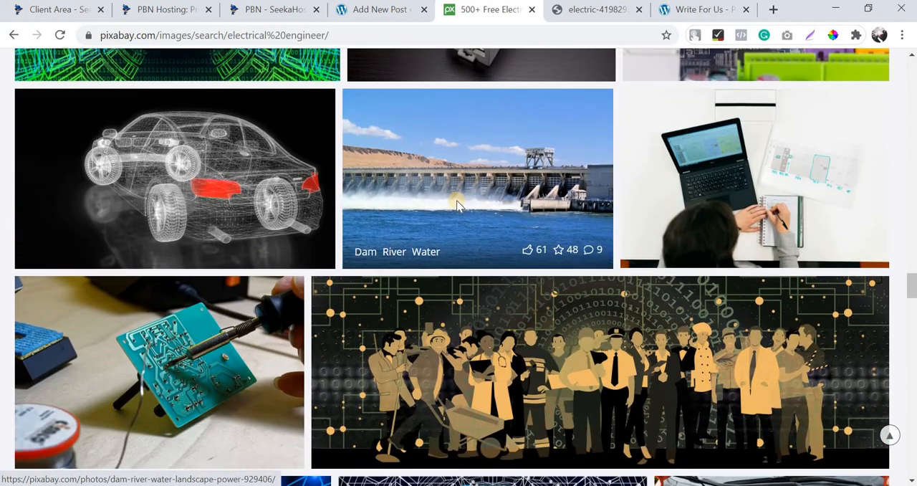
pyautogui.scroll(2, 420, 231)
pyautogui.scroll(-3, 381, 252)
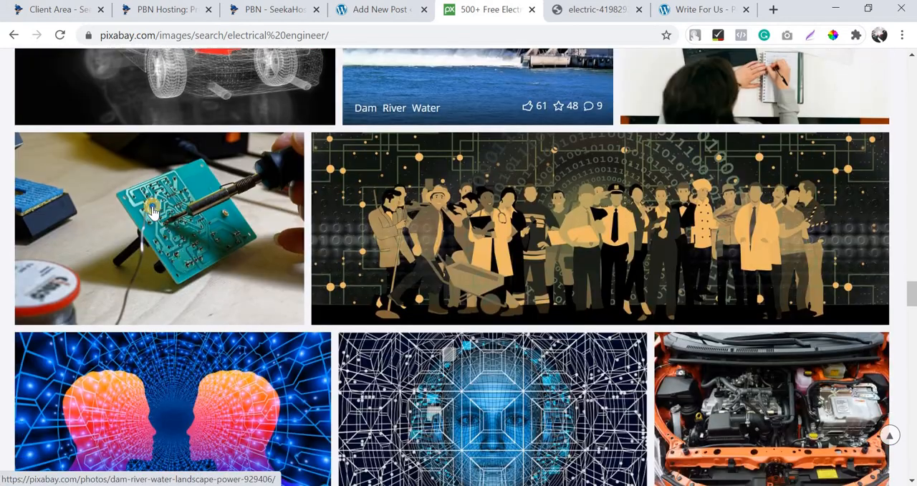
pyautogui.rightClick(153, 208)
pyautogui.click(217, 332)
# Open the "Engineer Engineering" photo of a woman working at a laptop in a new browser tab.
pyautogui.scroll(20, 215, 322)
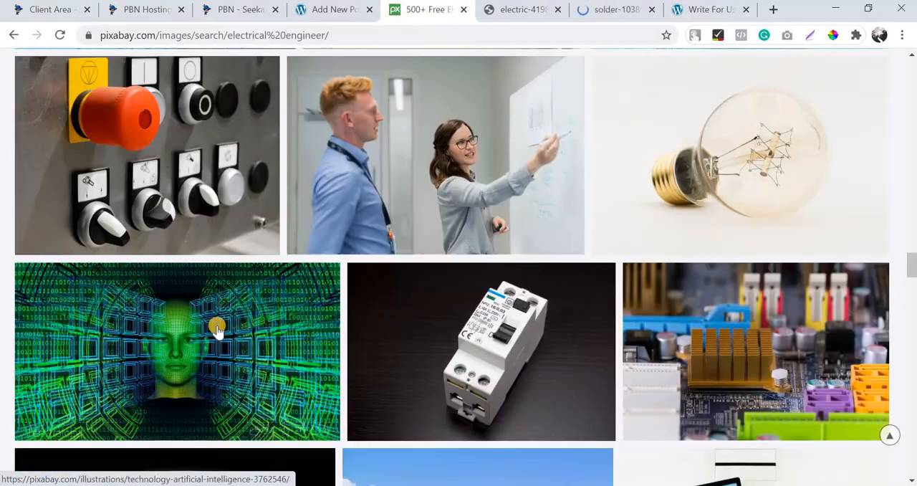
pyautogui.scroll(-5, 199, 325)
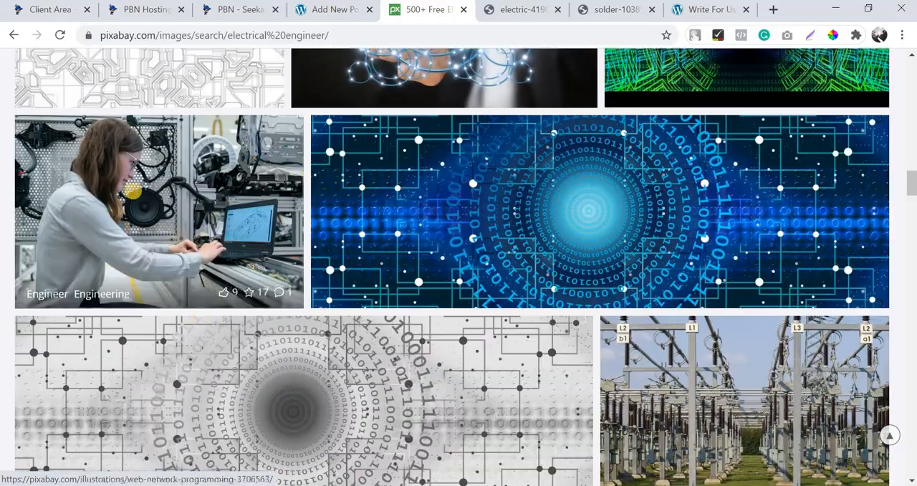
pyautogui.rightClick(133, 190)
pyautogui.click(215, 317)
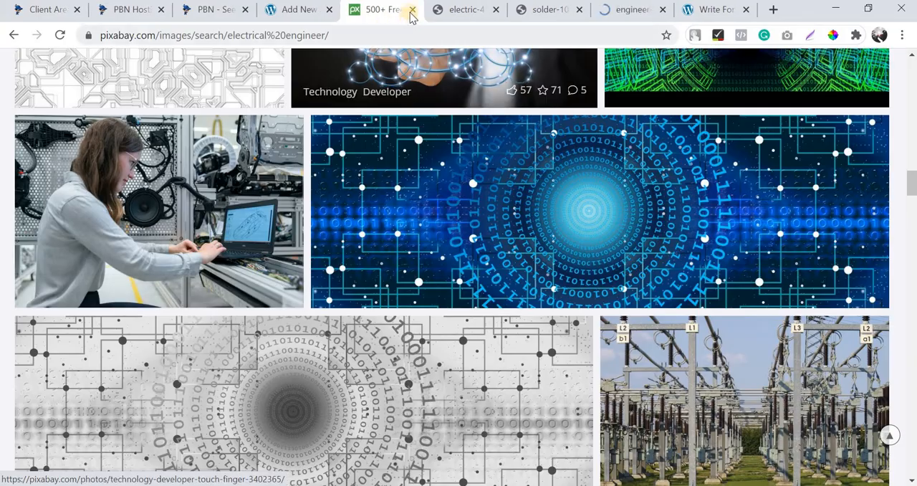
# Close the Pixabay search results and return to the post draft at the "Choose Based on Ratings and Recommendation" section.
pyautogui.middleClick(409, 10)
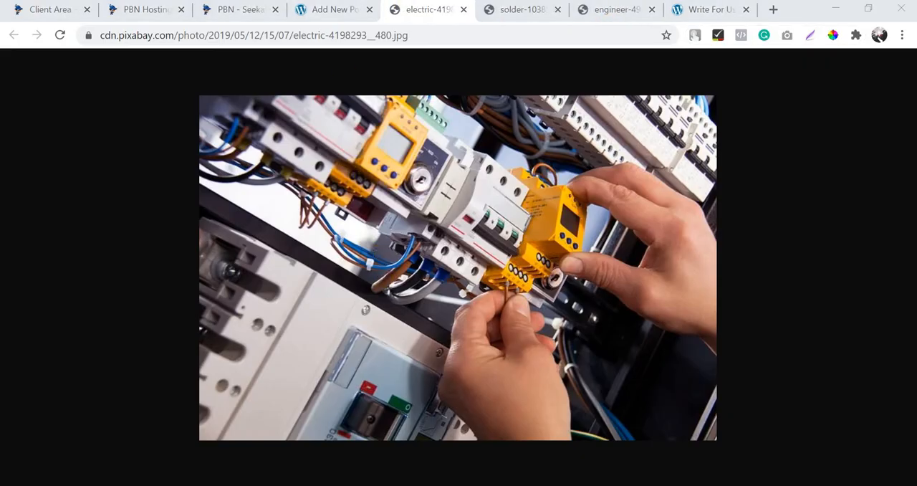
pyautogui.click(330, 10)
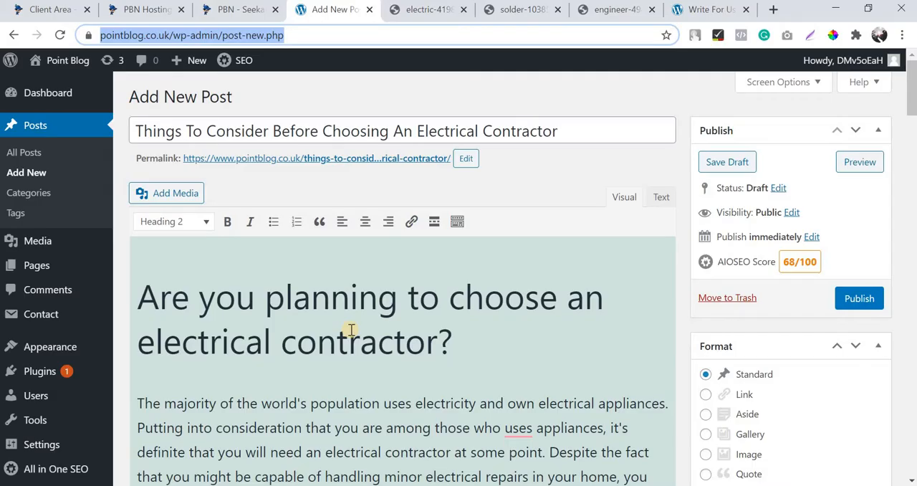
pyautogui.scroll(-5, 349, 329)
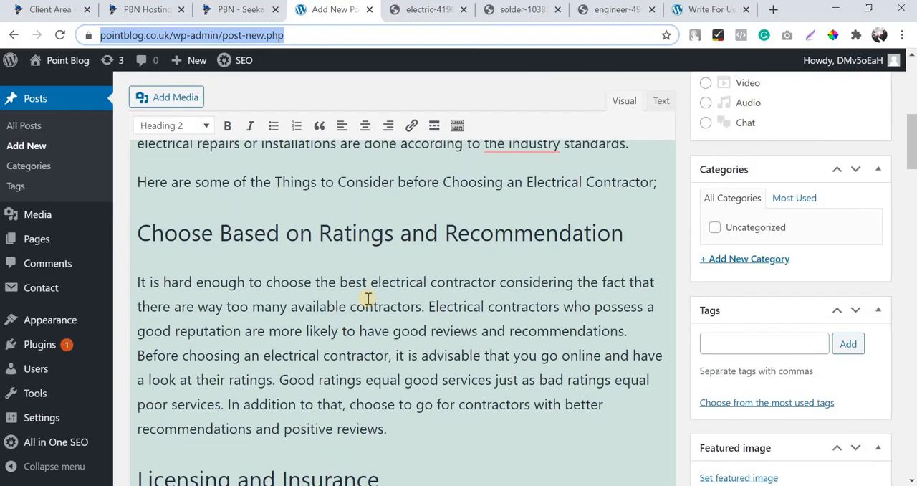
# Screenshot the electric wiring photo, save it as the JPEG "how to chose an elecrical contractor" in Downloads, and close the photo.
pyautogui.scroll(5, 367, 298)
pyautogui.click(429, 10)
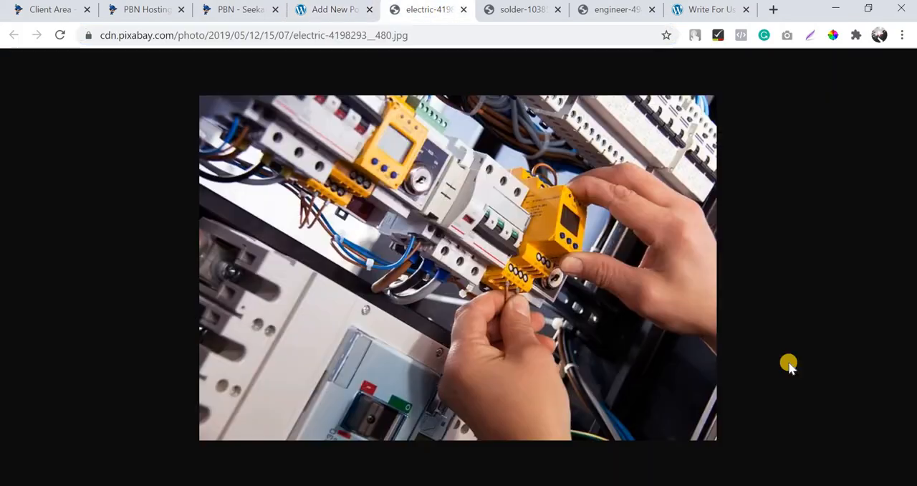
pyautogui.press('Print')
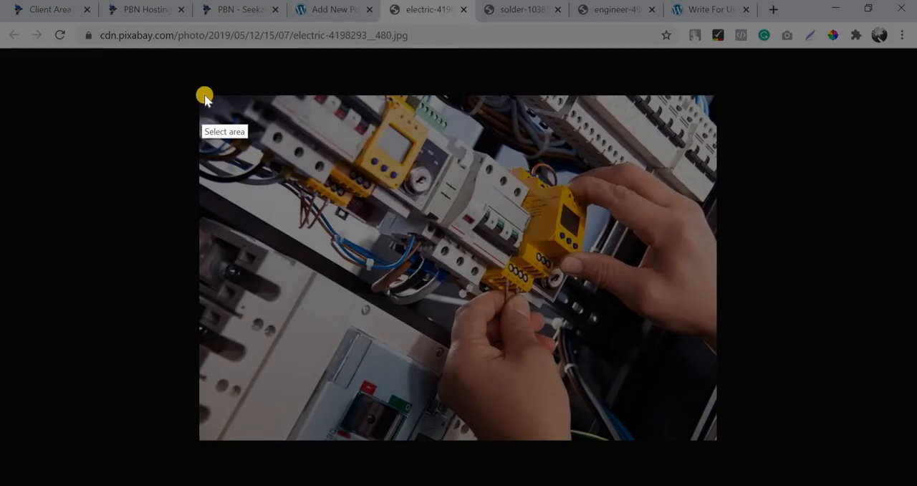
pyautogui.moveTo(205, 94); pyautogui.dragTo(715, 440)
pyautogui.click(671, 455)
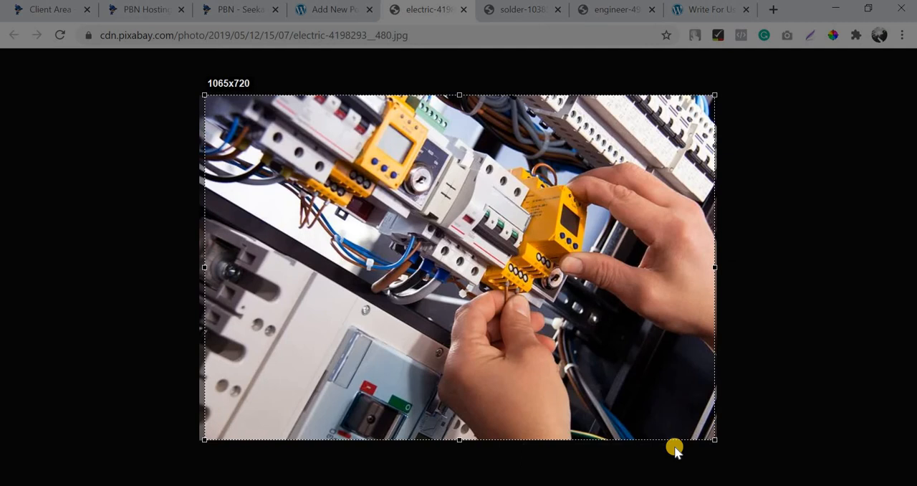
pyautogui.write('how to chose')
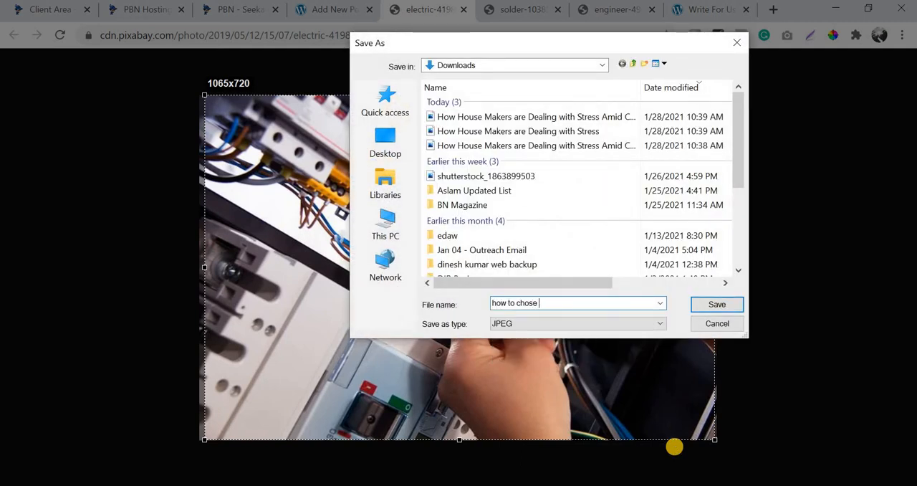
pyautogui.write(' an electrical contractor')
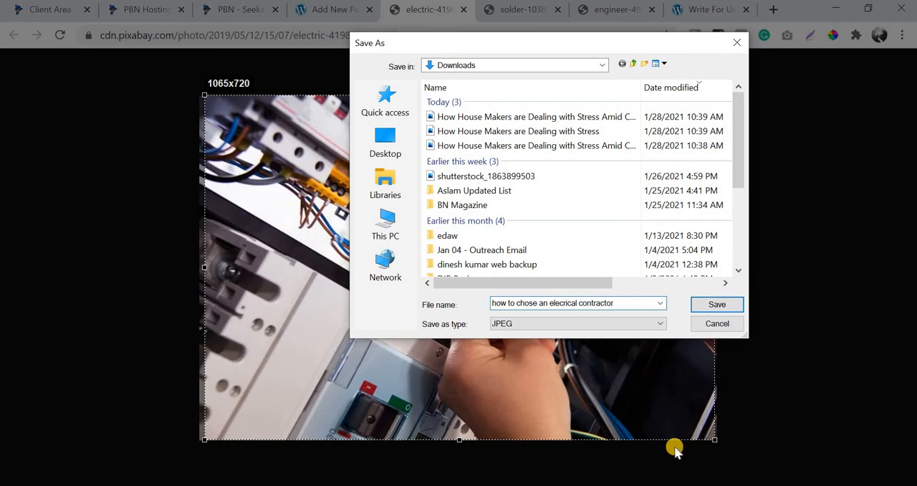
pyautogui.press('Return')
pyautogui.click(464, 9)
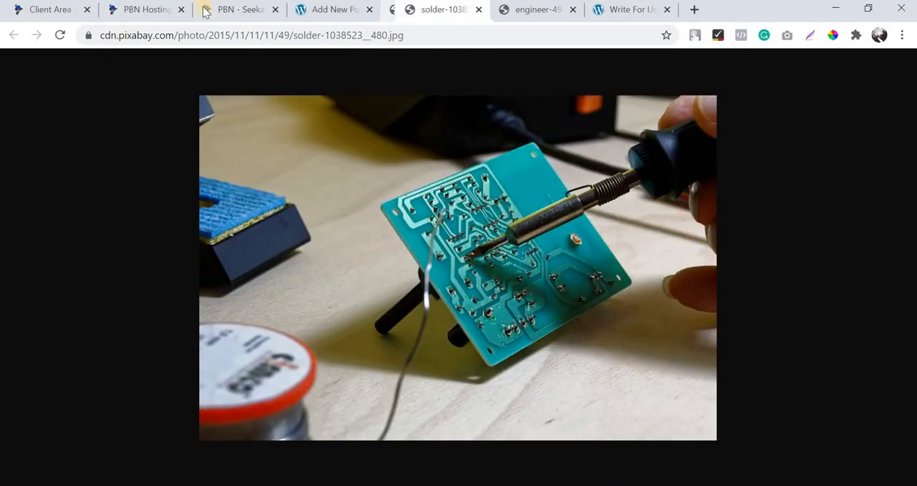
# Screenshot the circuit board photo, save it as a JPEG named with the copied post title "Things To Consider Before Choosing An Electrical Contractor", and close the photo.
pyautogui.click(365, 6)
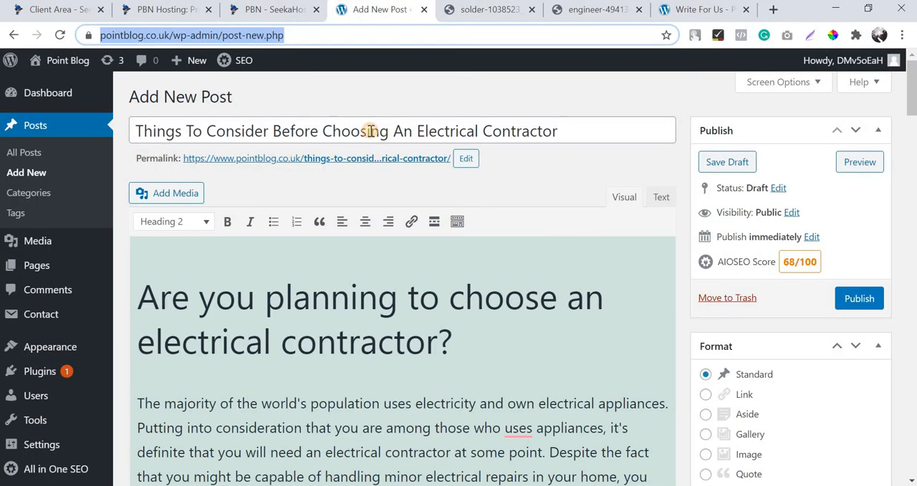
pyautogui.hotkey('ctrl', 'a')
pyautogui.hotkey('ctrl', 'c')
pyautogui.click(486, 9)
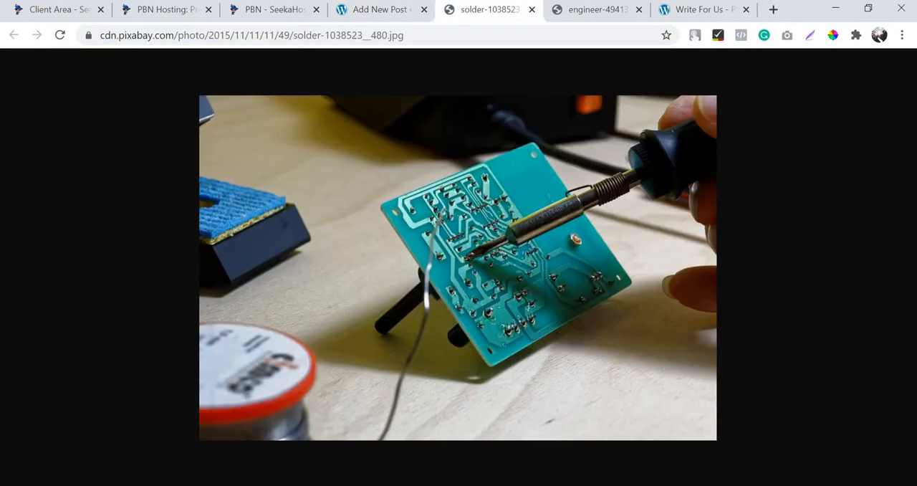
pyautogui.press('Print')
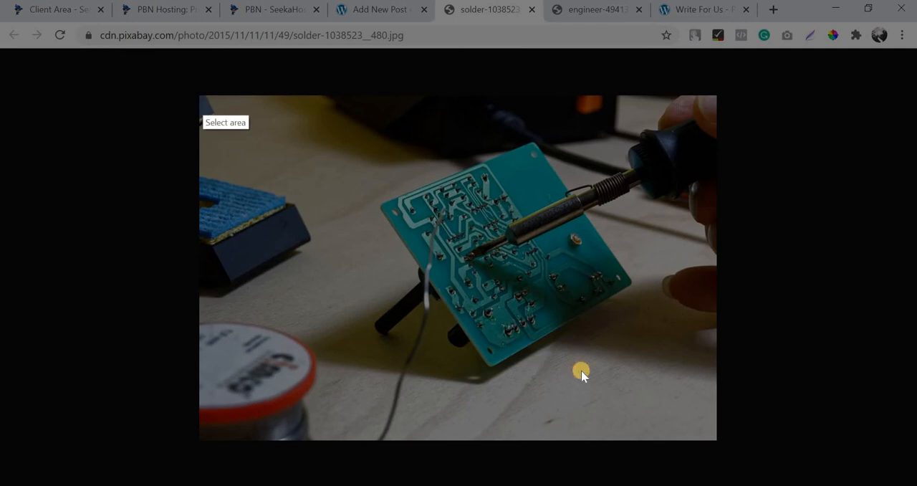
pyautogui.moveTo(200, 96); pyautogui.dragTo(712, 436)
pyautogui.click(666, 450)
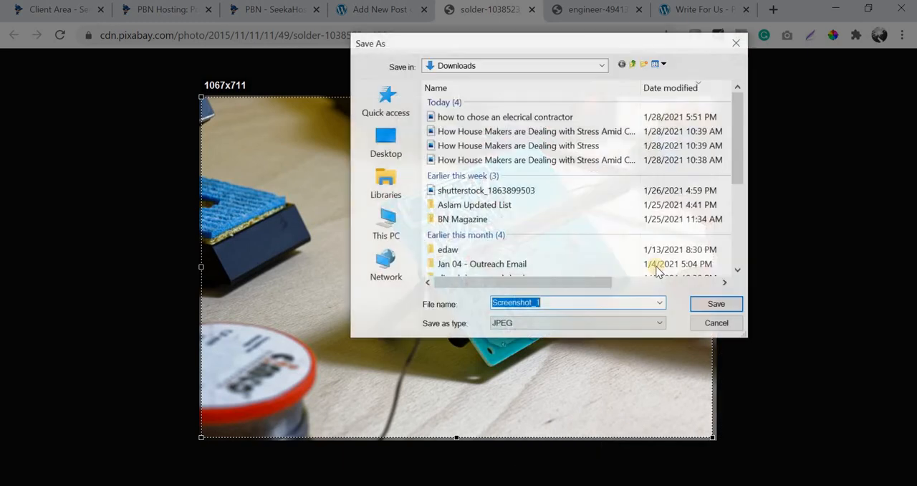
pyautogui.hotkey('ctrl', 'v')
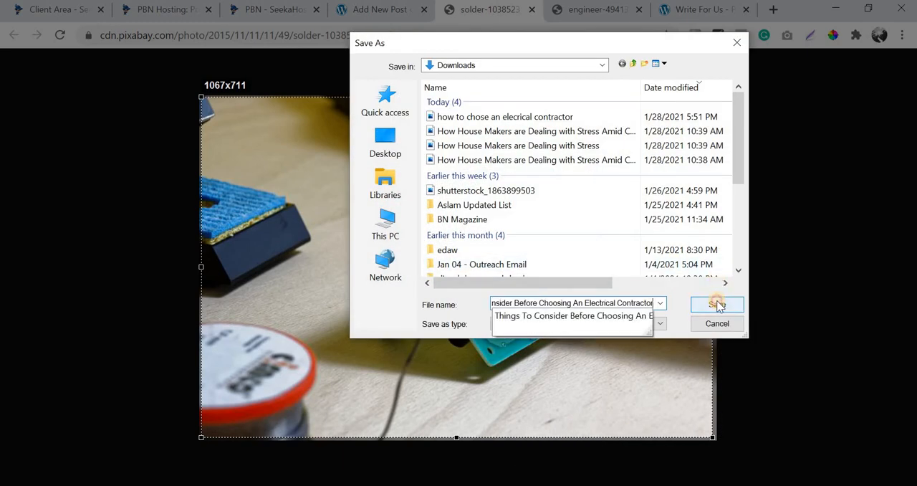
pyautogui.click(717, 305)
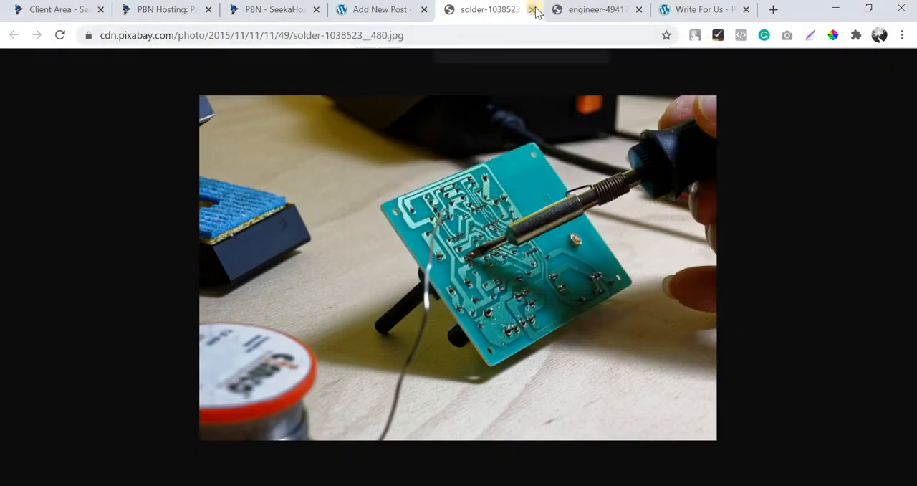
pyautogui.click(532, 9)
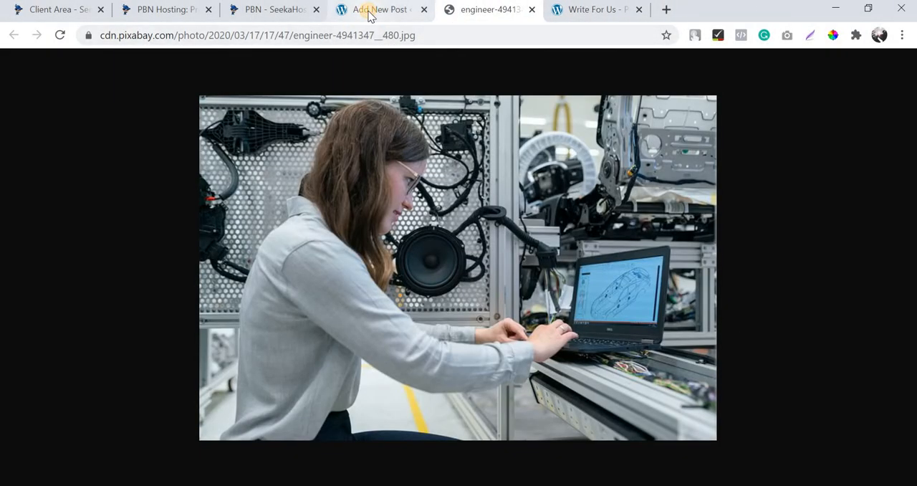
# Screenshot the photo of the woman at a laptop, save it as the JPEG "choosing the best electrical contractor", and close the photo.
pyautogui.click(370, 9)
pyautogui.scroll(-6, 341, 258)
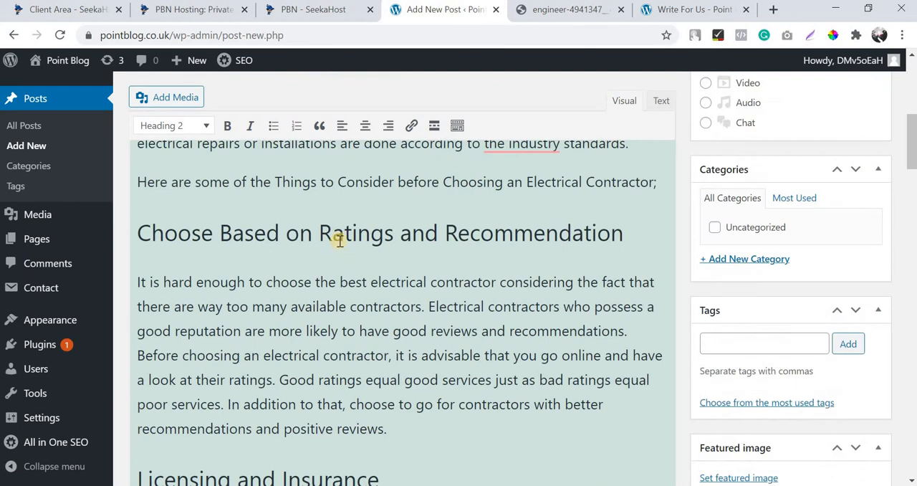
pyautogui.scroll(-5, 340, 241)
pyautogui.scroll(6, 342, 244)
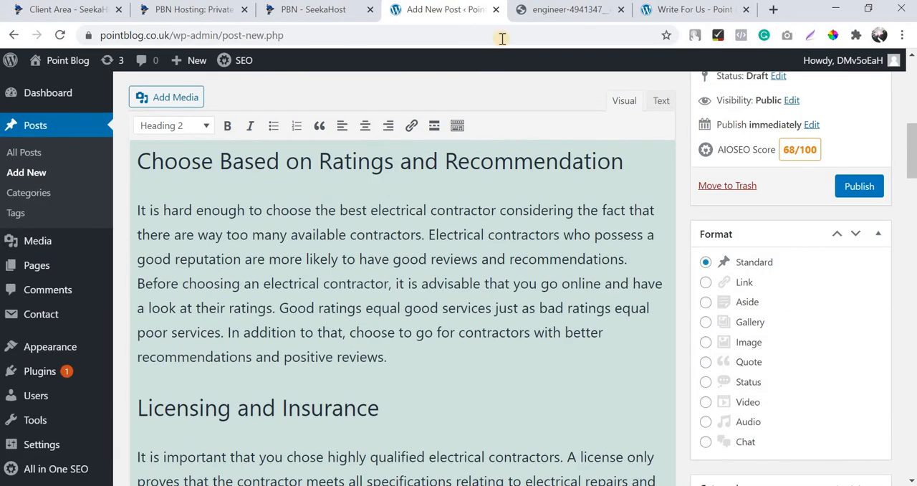
pyautogui.click(544, 9)
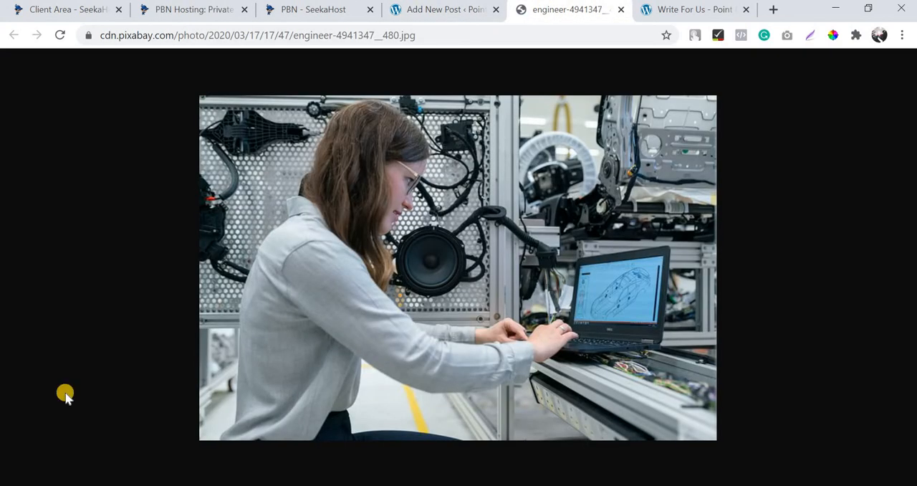
pyautogui.press('Print')
pyautogui.moveTo(203, 101); pyautogui.dragTo(713, 434)
pyautogui.click(667, 447)
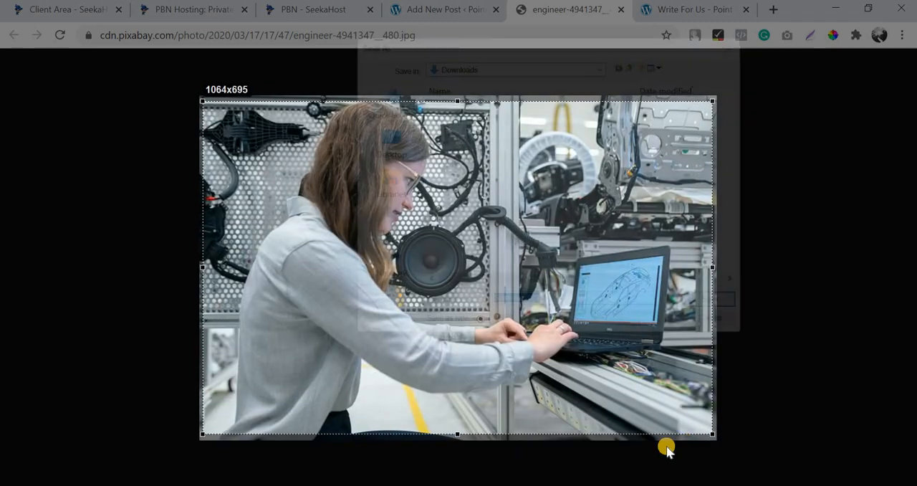
pyautogui.write('ch')
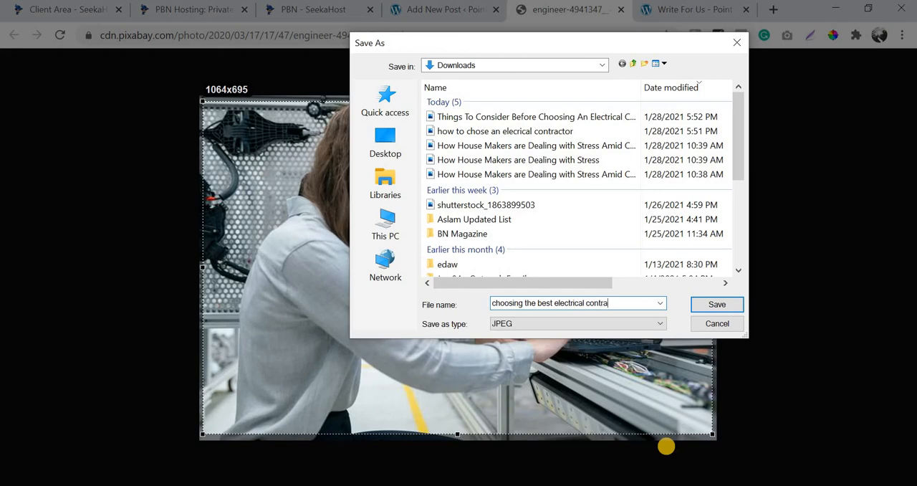
pyautogui.write('r')
pyautogui.hotkey('ctrl', 'a')
pyautogui.press('Return')
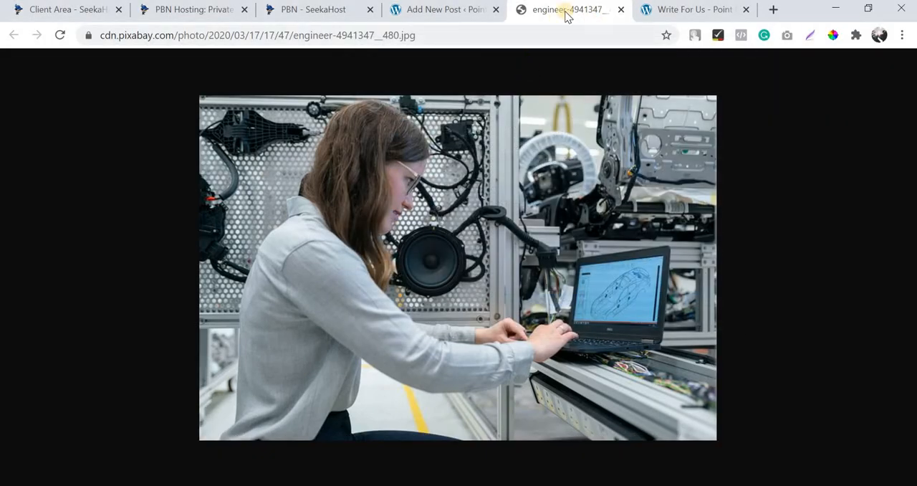
pyautogui.click(622, 10)
# Add an empty paragraph above the "Level of Experience" heading in the post draft.
pyautogui.click(458, 10)
pyautogui.scroll(7, 430, 263)
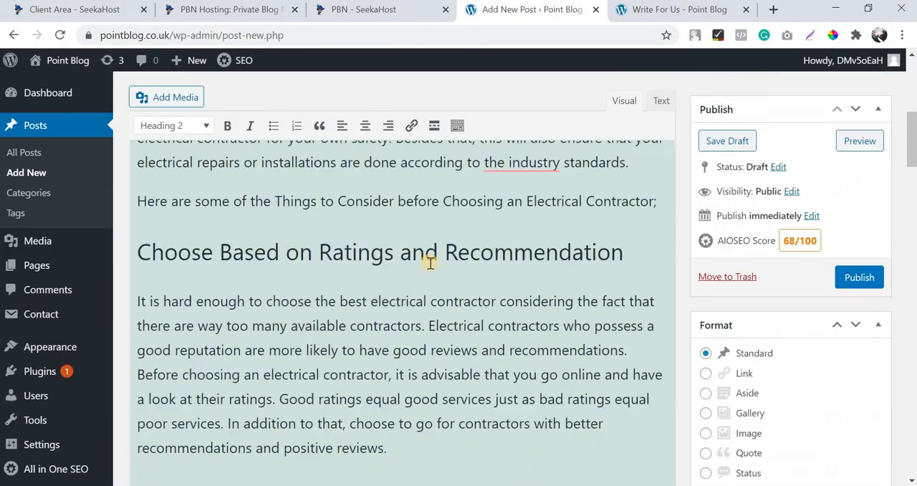
pyautogui.scroll(-15, 430, 263)
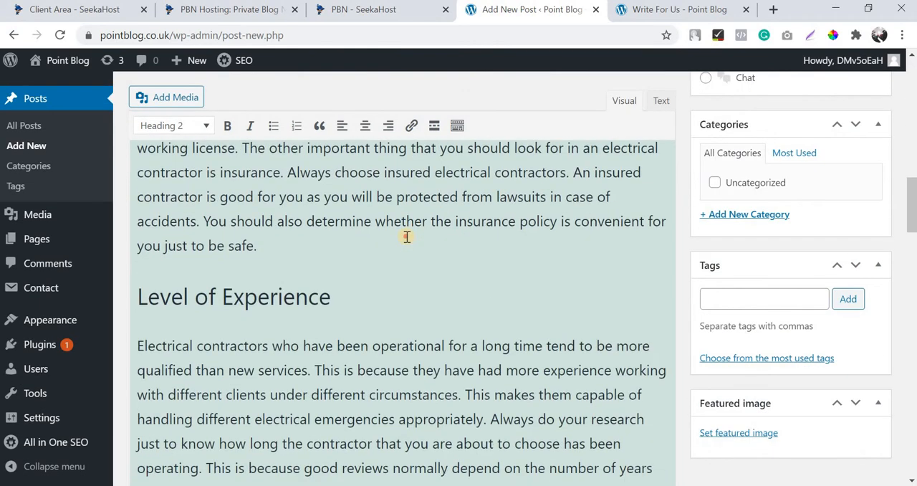
pyautogui.press('Return')
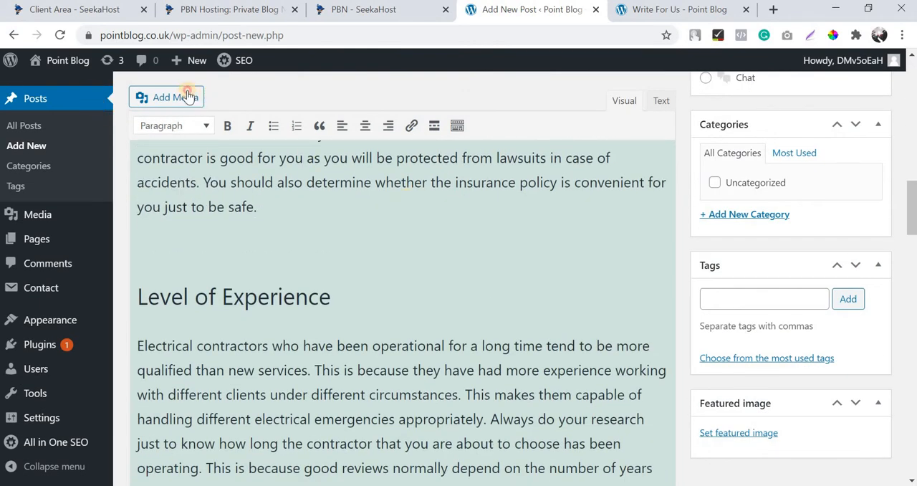
# Upload the three saved electrical contractor images from Downloads to the post's media library.
pyautogui.click(188, 97)
pyautogui.click(521, 296)
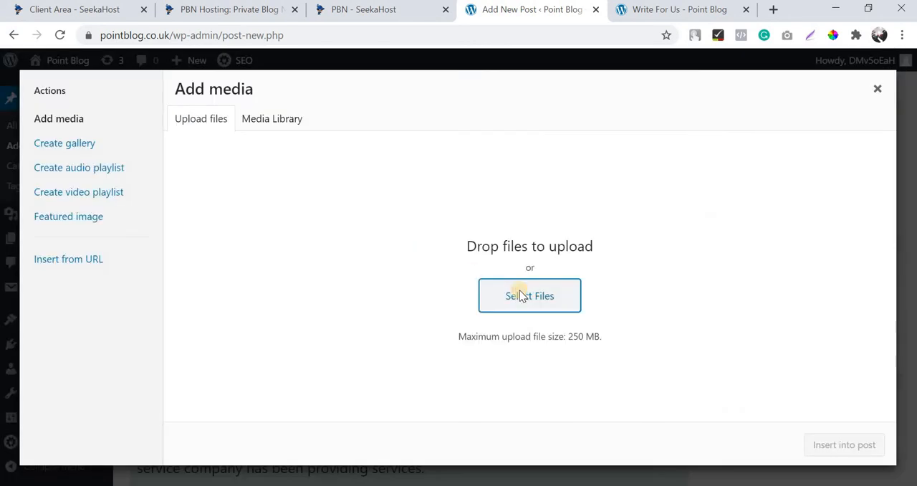
pyautogui.click(243, 221)
pyautogui.keyDown('ctrl'); pyautogui.click(314, 221); pyautogui.keyUp('ctrl')
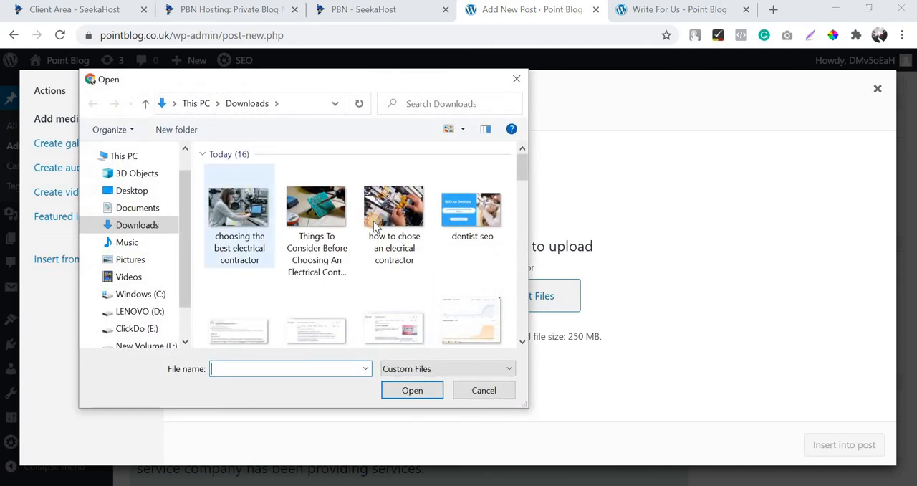
pyautogui.keyDown('ctrl'); pyautogui.click(377, 222); pyautogui.keyUp('ctrl')
pyautogui.click(420, 392)
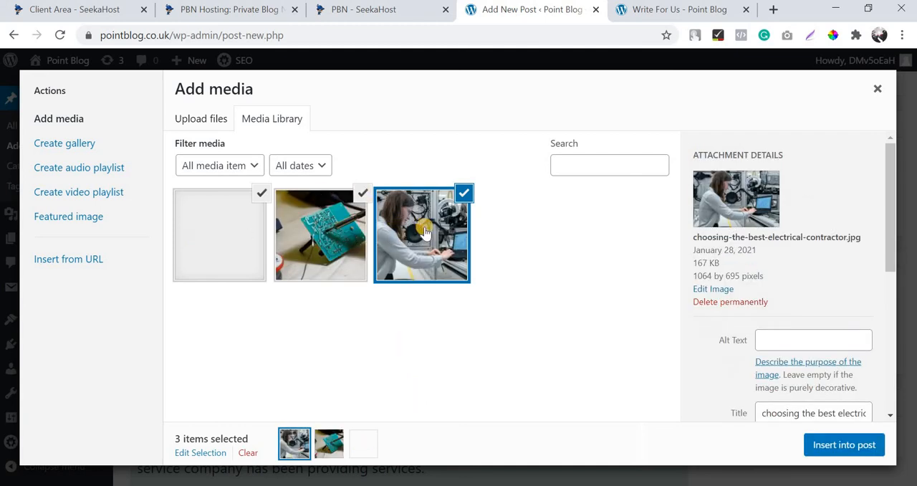
# Insert only the circuit board image into the post, using its title "Things To Consider Before Choosing An Electrical Contractor" as alt text.
pyautogui.click(425, 223)
pyautogui.click(319, 215)
pyautogui.click(262, 193)
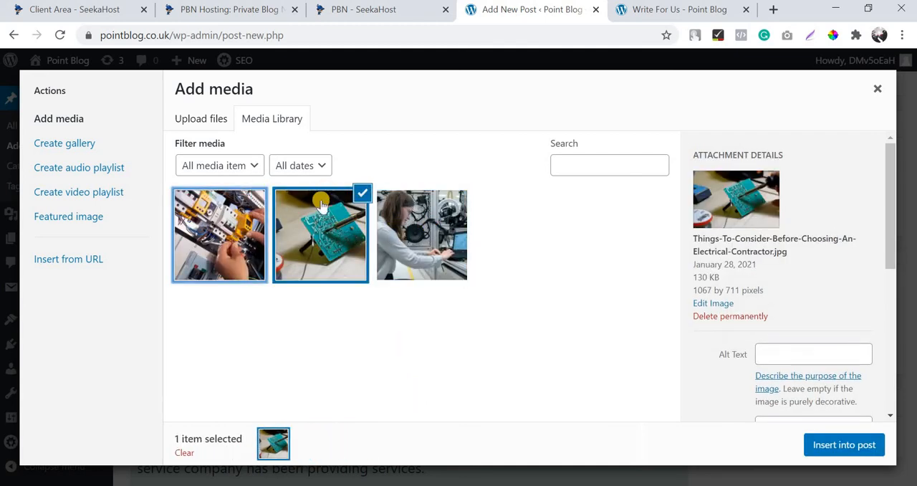
pyautogui.click(339, 209)
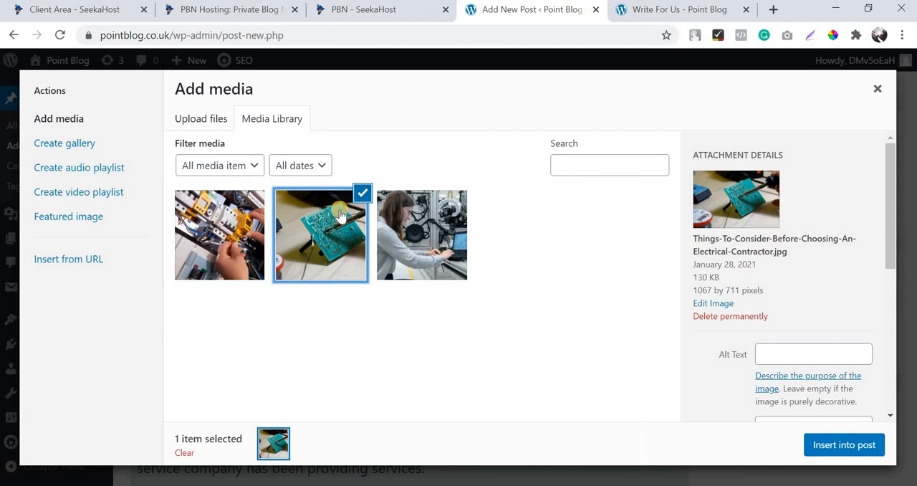
pyautogui.scroll(-1, 823, 354)
pyautogui.click(819, 353)
pyautogui.hotkey('ctrl', 'a')
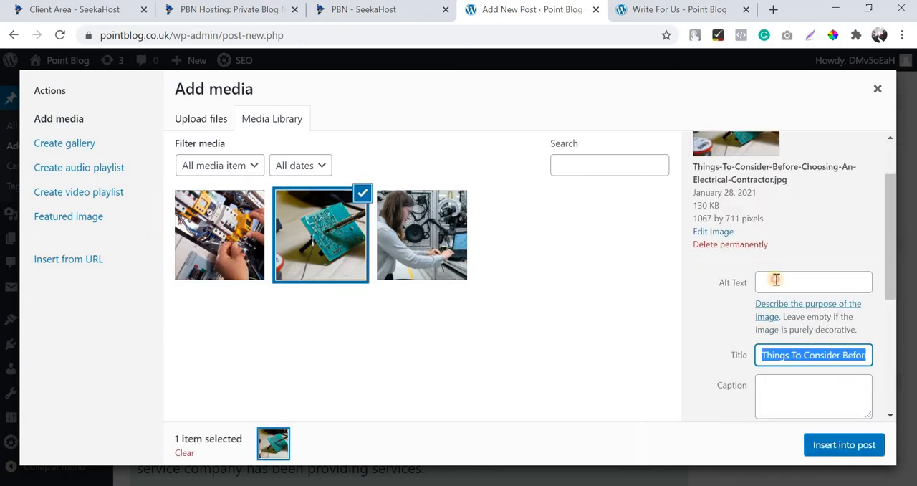
pyautogui.click(777, 281)
pyautogui.write('Things To Consider Before Choosing An Electrical Contractor')
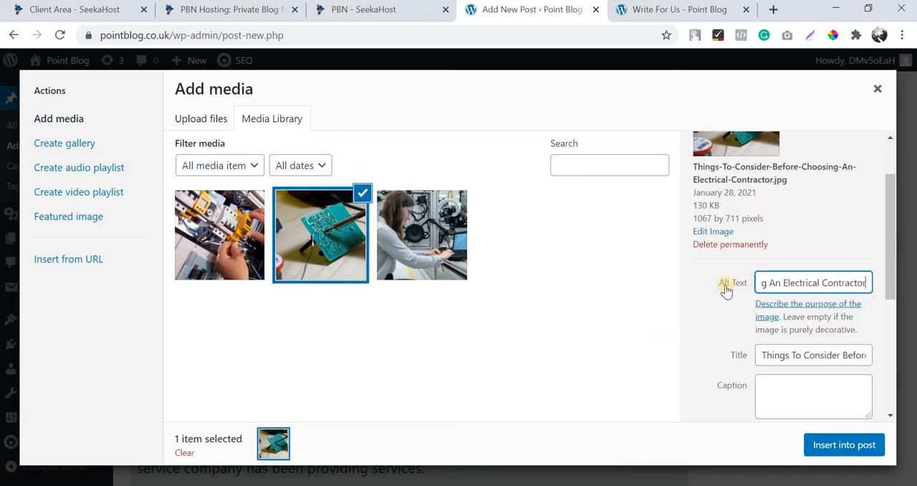
pyautogui.click(826, 446)
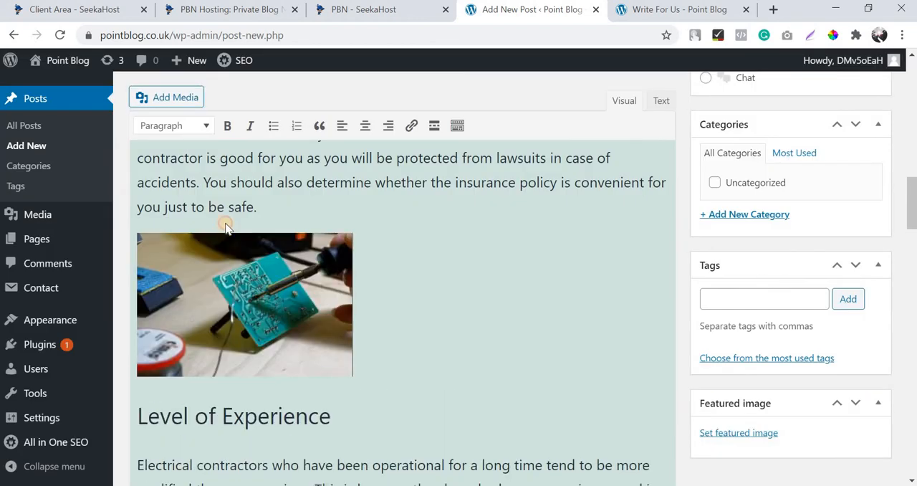
# Center the inserted circuit board image and set its size to Large – 750 × 500.
pyautogui.click(219, 240)
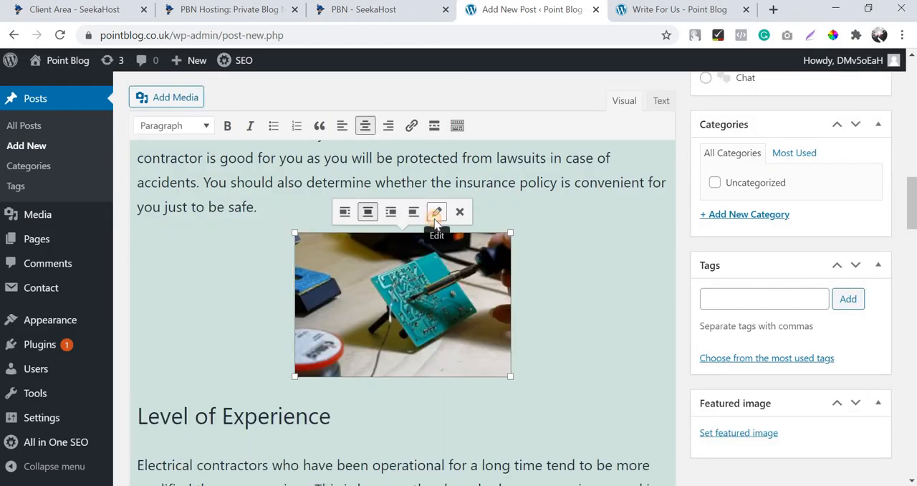
pyautogui.click(436, 212)
pyautogui.click(291, 314)
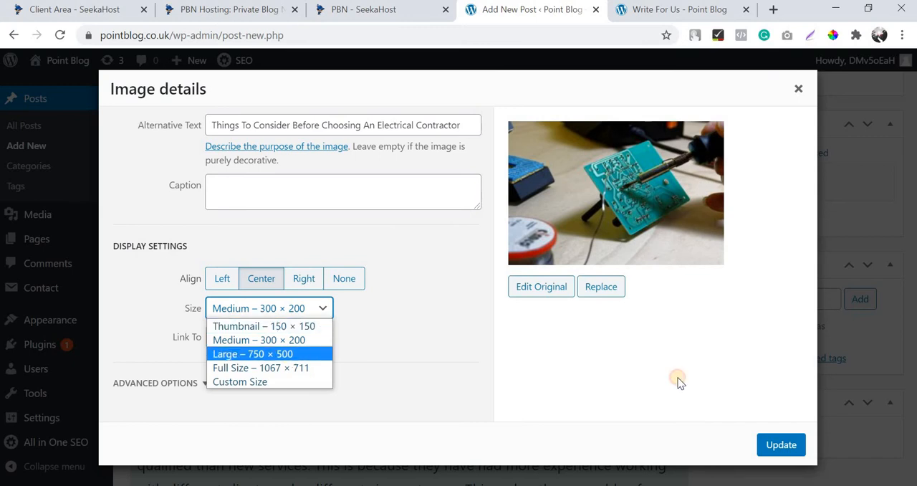
pyautogui.click(273, 356)
pyautogui.press('Return')
# Add an empty paragraph above the "Attention to Detail" heading.
pyautogui.scroll(-10, 420, 252)
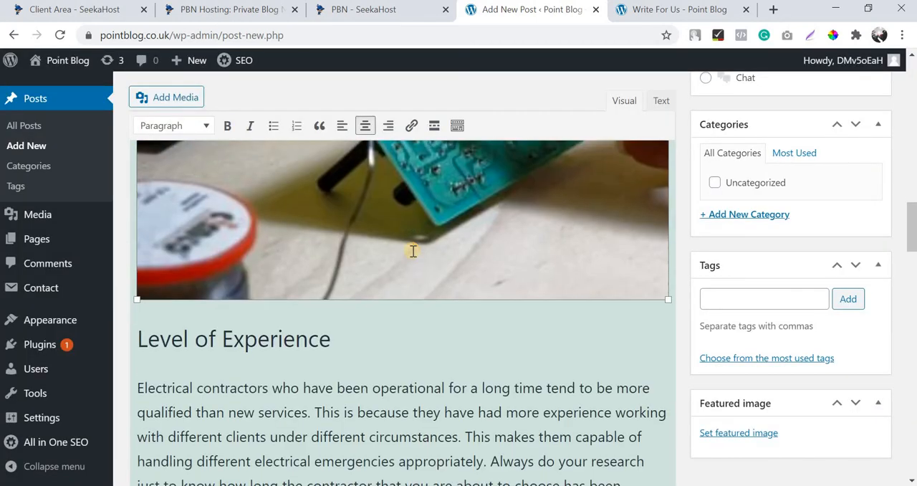
pyautogui.scroll(-5, 420, 254)
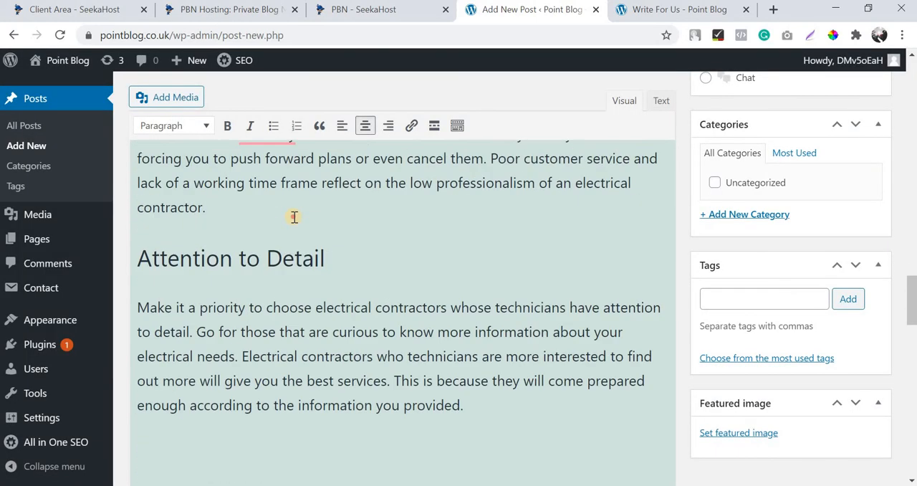
pyautogui.click(294, 217)
pyautogui.press('Return')
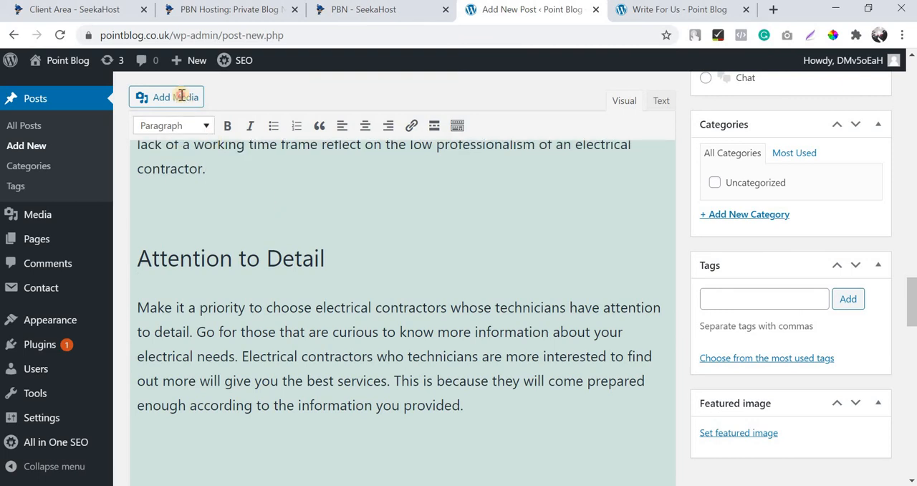
# Insert the electrical wiring panel image above "Attention to Detail", using its title "how to chose an elecrical contractor" as alt text.
pyautogui.click(181, 96)
pyautogui.click(250, 227)
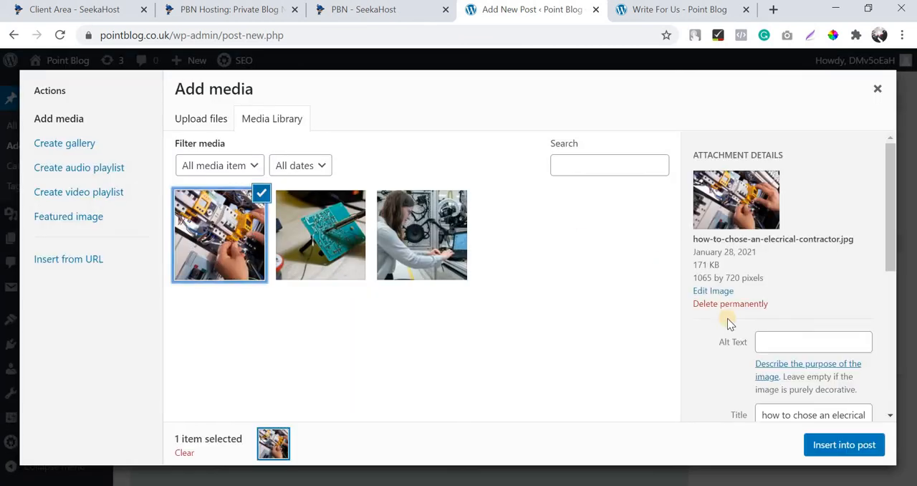
pyautogui.scroll(-2, 796, 283)
pyautogui.tripleClick(796, 273)
pyautogui.hotkey('ctrl', 'c')
pyautogui.click(794, 200)
pyautogui.hotkey('ctrl', 'v')
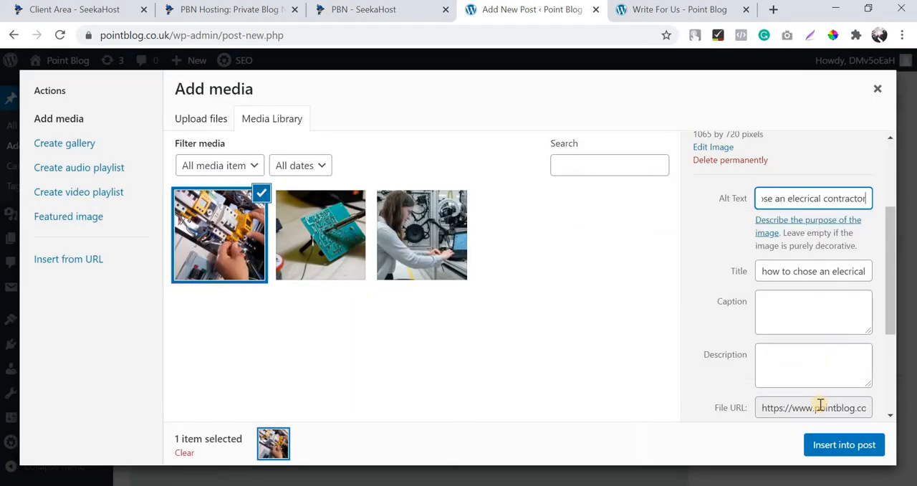
pyautogui.click(819, 445)
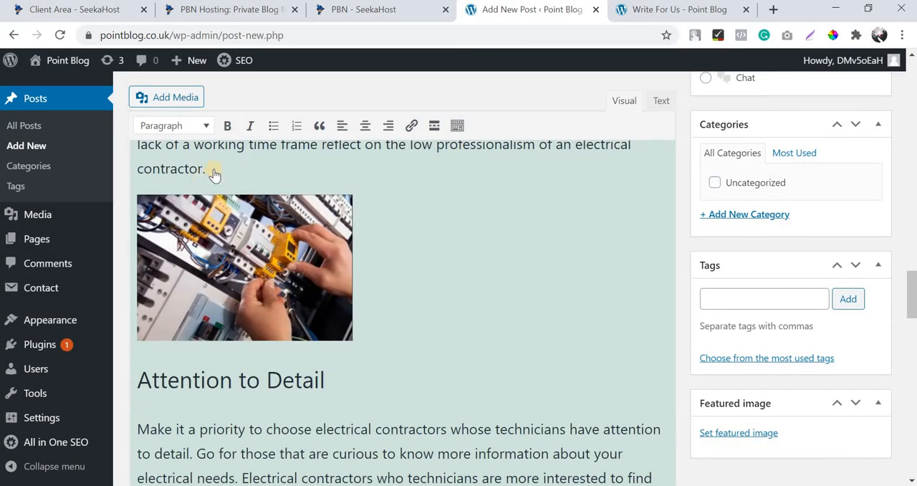
# Center the inserted wiring panel image and set its size to Large – 750 × 507.
pyautogui.click(222, 208)
pyautogui.click(211, 173)
pyautogui.click(434, 174)
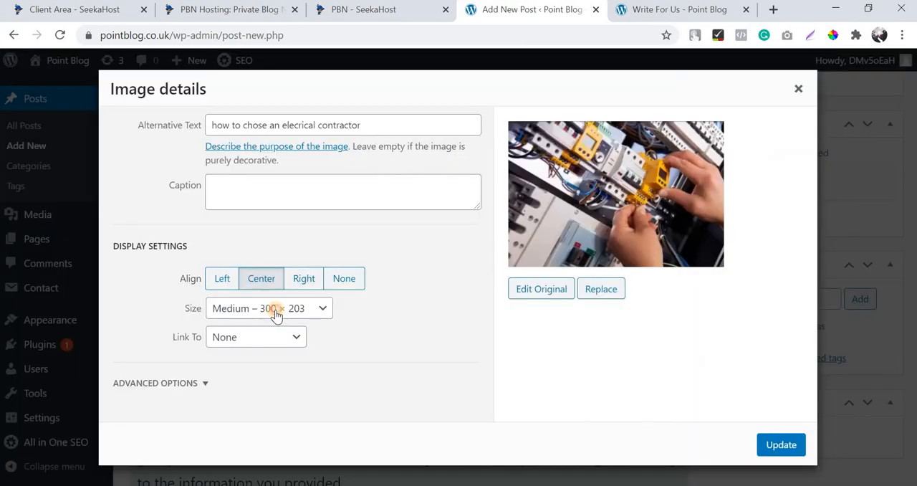
pyautogui.click(276, 315)
pyautogui.click(781, 444)
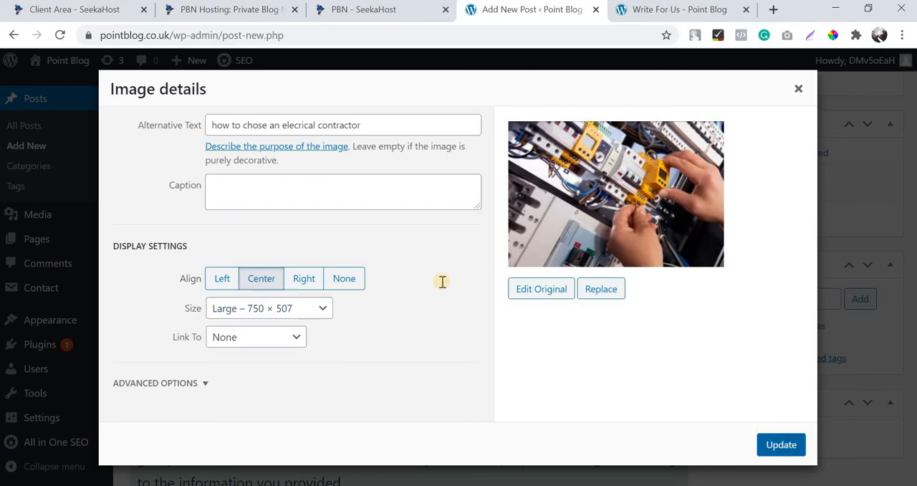
# Set the photo of the woman working at a laptop as the featured image, using its title as alt text.
pyautogui.click(758, 433)
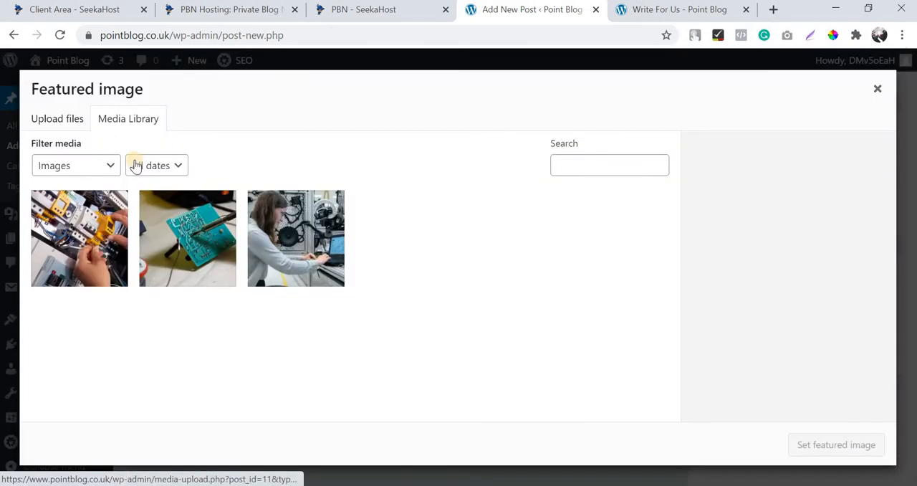
pyautogui.scroll(-2, 785, 285)
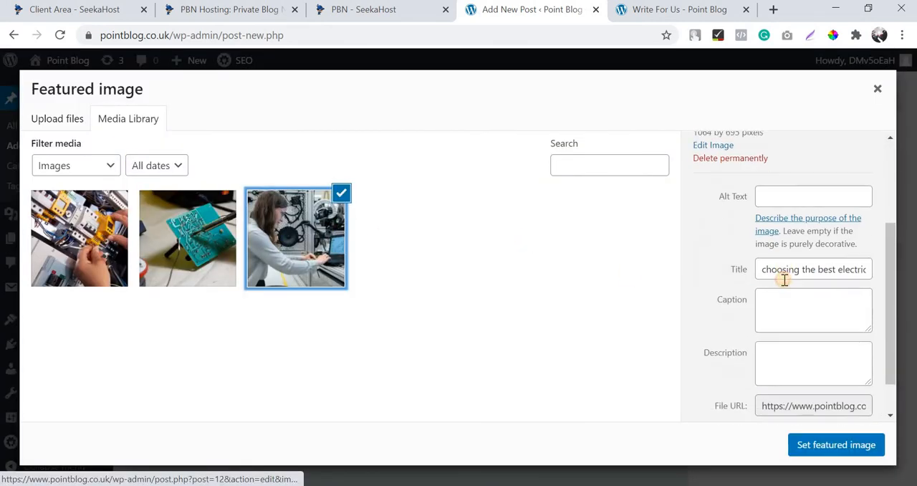
pyautogui.tripleClick(760, 270)
pyautogui.hotkey('ctrl', 'c')
pyautogui.click(781, 196)
pyautogui.hotkey('ctrl', 'v')
pyautogui.click(845, 444)
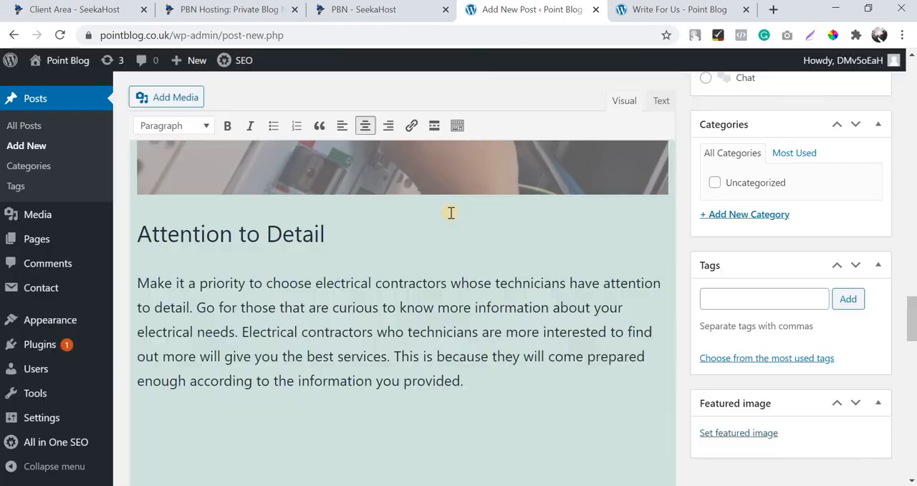
# Review the whole illustrated post, from its title and inserted images to the featured image and AIOSEO settings.
pyautogui.scroll(-3, 545, 286)
pyautogui.scroll(3, 791, 327)
pyautogui.scroll(-5, 791, 328)
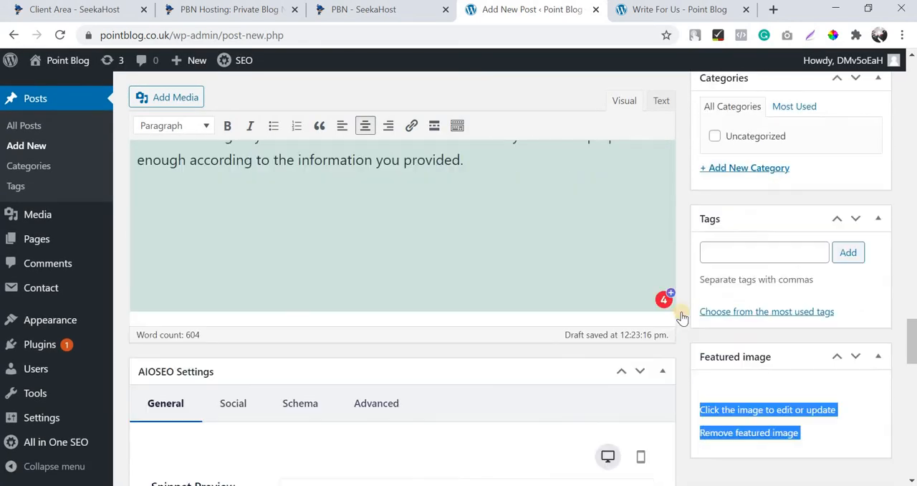
pyautogui.scroll(10, 433, 180)
pyautogui.scroll(-4, 432, 180)
pyautogui.scroll(5, 432, 180)
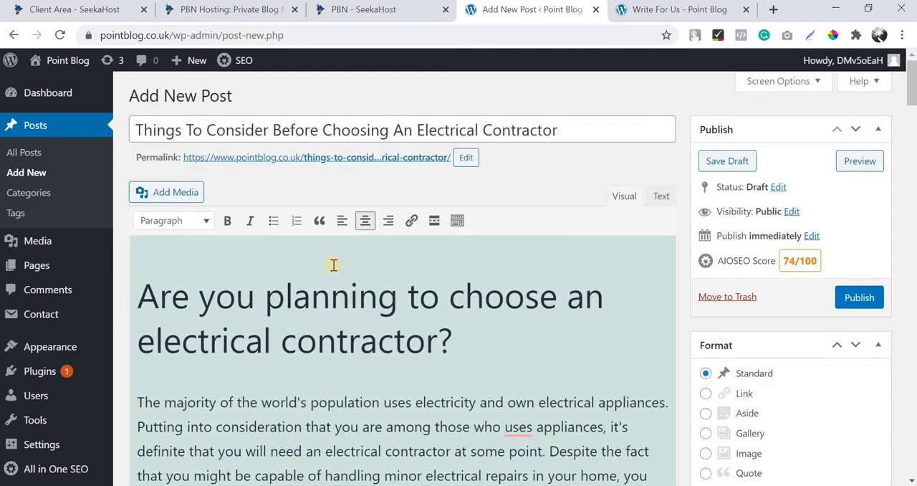
pyautogui.scroll(-1, 332, 264)
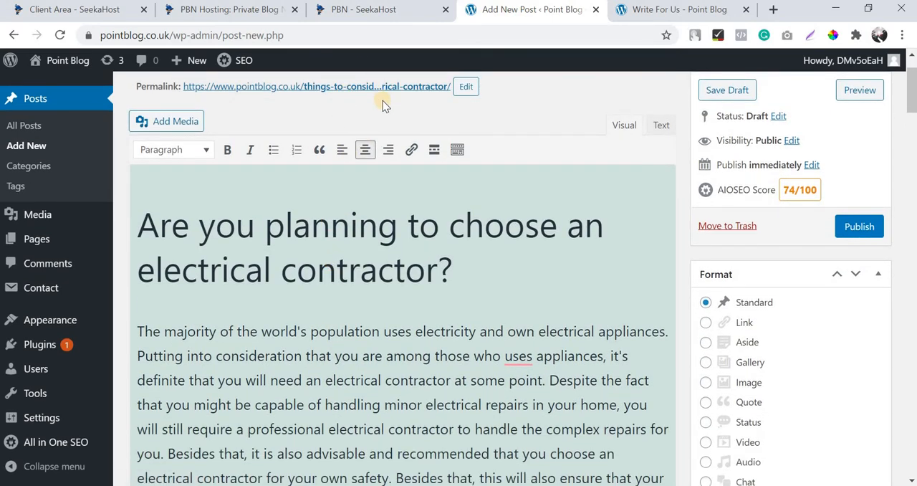
pyautogui.scroll(-8, 387, 258)
pyautogui.scroll(-10, 387, 303)
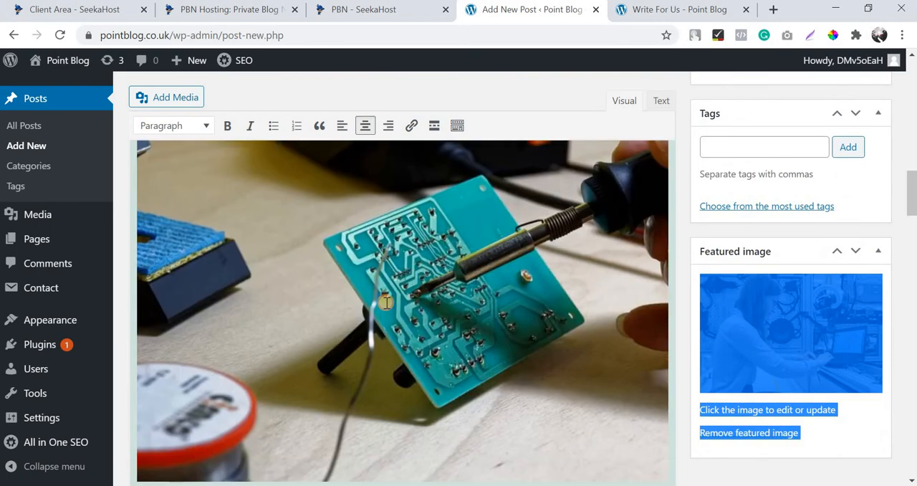
pyautogui.scroll(-10, 387, 302)
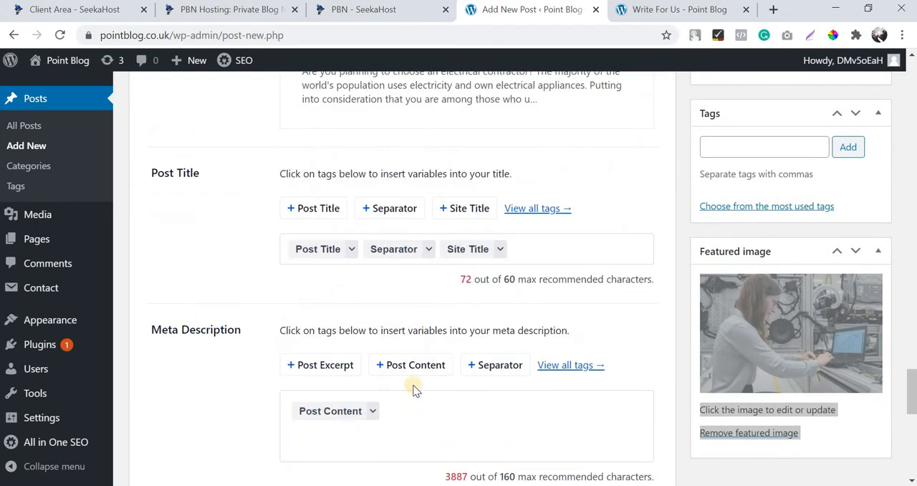
# Replace the Post Title tag in the AIOSEO post title with "How to choose the best electrical contractor?", keeping the Separator and Site Title tags.
pyautogui.scroll(3, 415, 385)
pyautogui.scroll(-1, 520, 380)
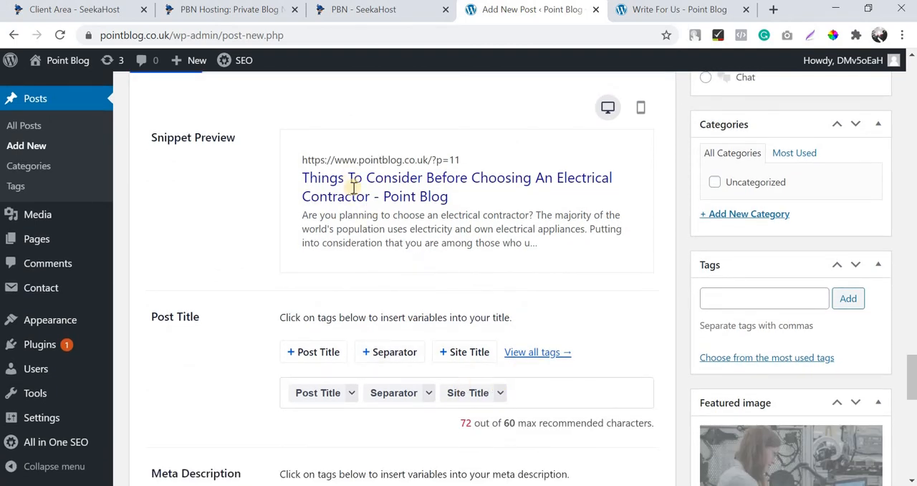
pyautogui.moveTo(309, 178); pyautogui.dragTo(370, 196)
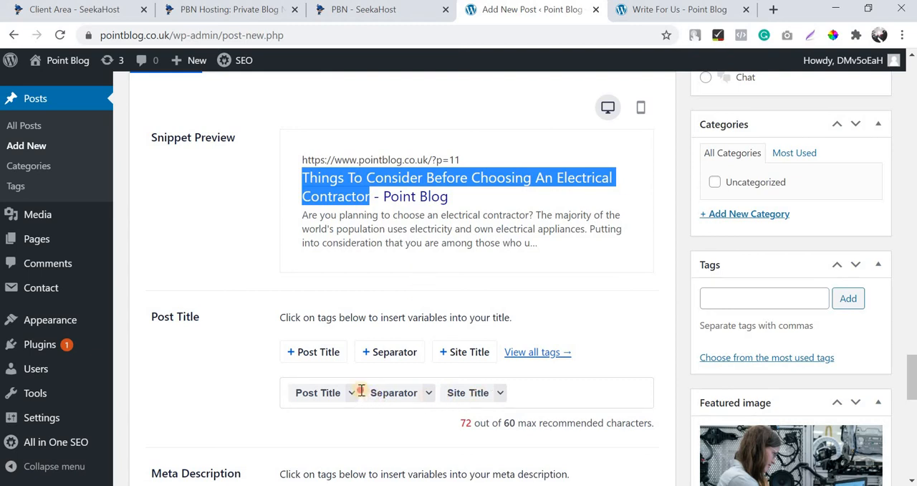
pyautogui.click(466, 380)
pyautogui.press('BackSpace')
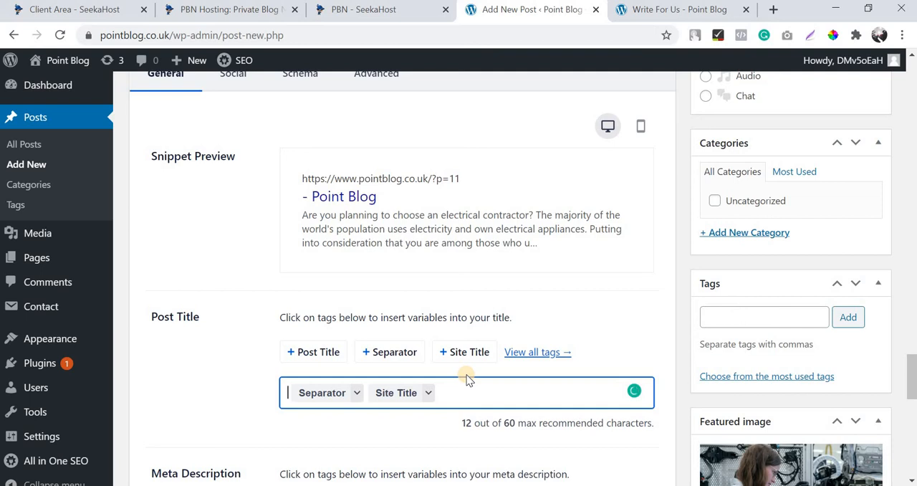
pyautogui.write('How to choo')
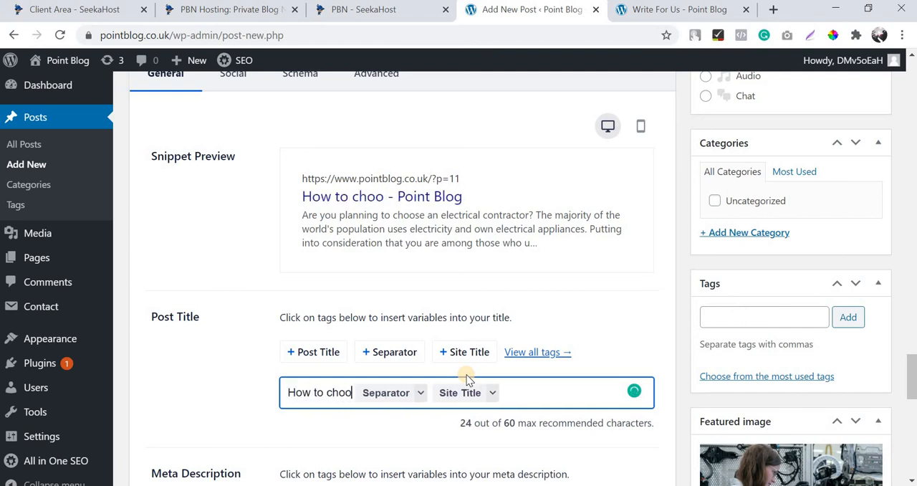
pyautogui.write('se the best e')
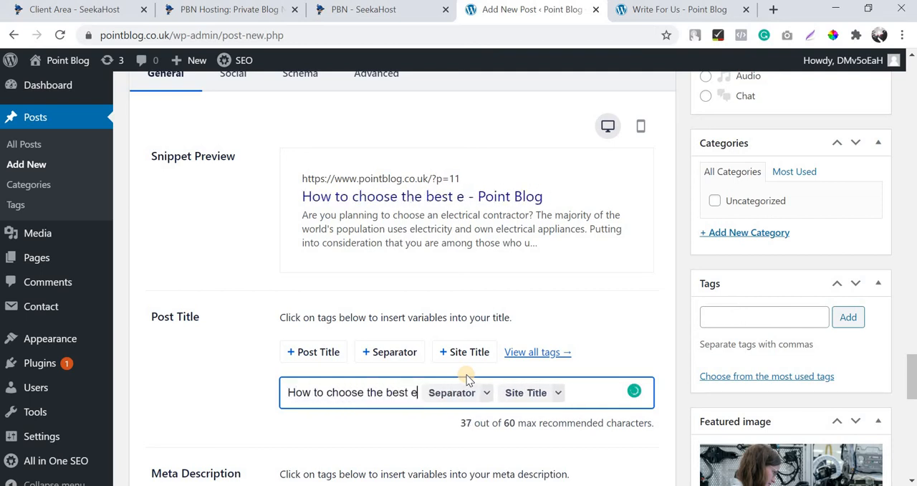
pyautogui.write('lce')
pyautogui.press('BackSpace')
pyautogui.press('BackSpace')
pyautogui.write('ec')
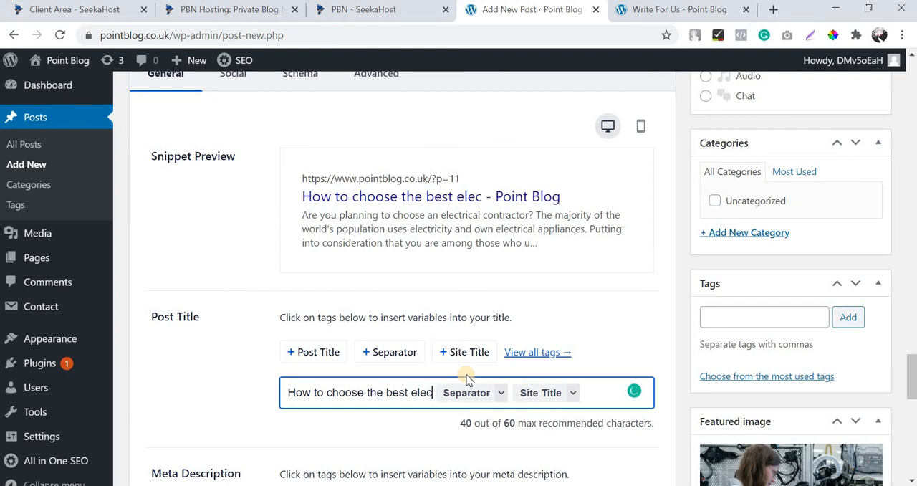
pyautogui.write('tirical')
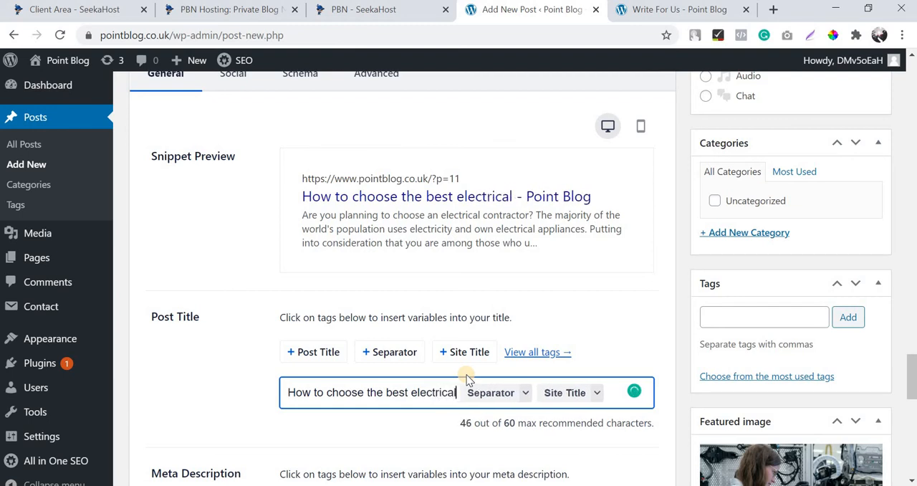
pyautogui.write(' contractor?')
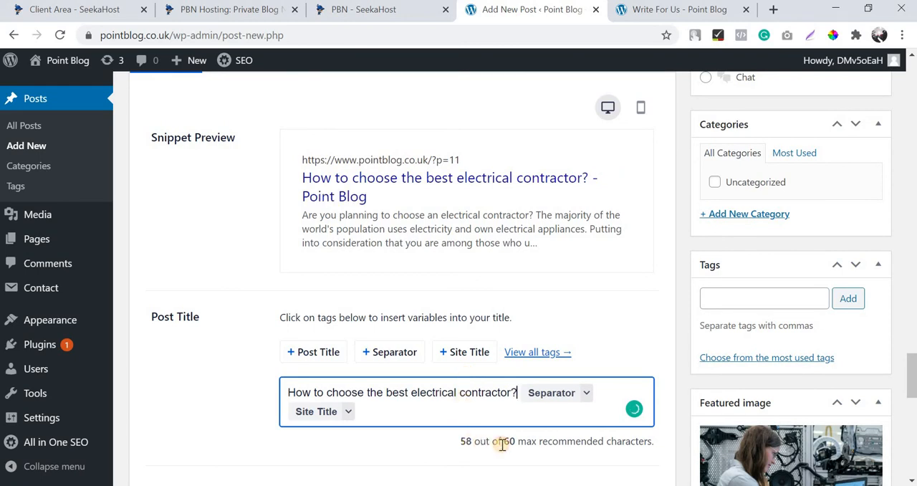
pyautogui.moveTo(502, 441); pyautogui.dragTo(477, 445)
# Change the post's permalink slug to choose-best-electrical-contractor and confirm it.
pyautogui.scroll(-1, 435, 416)
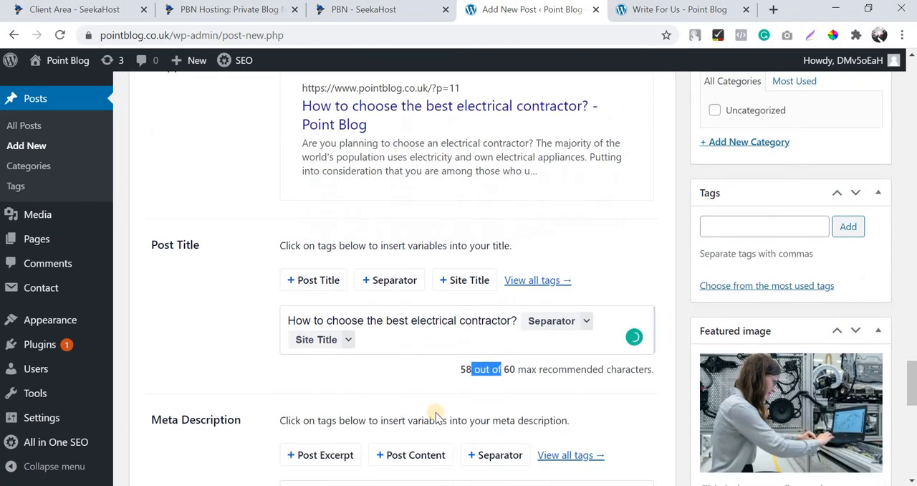
pyautogui.scroll(15, 436, 415)
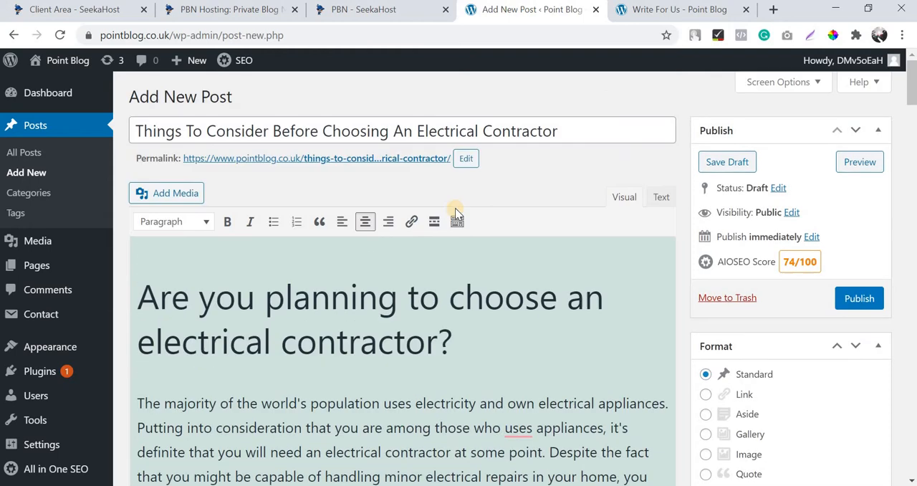
pyautogui.click(466, 158)
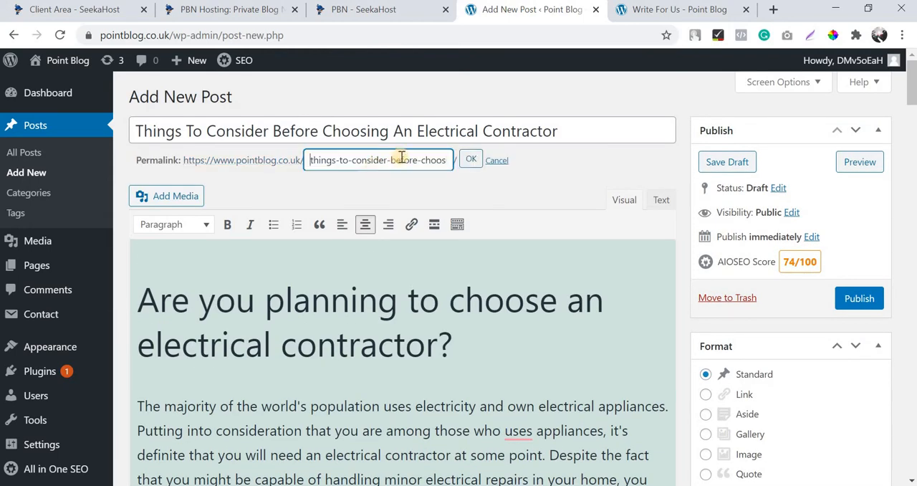
pyautogui.moveTo(326, 160); pyautogui.dragTo(293, 155)
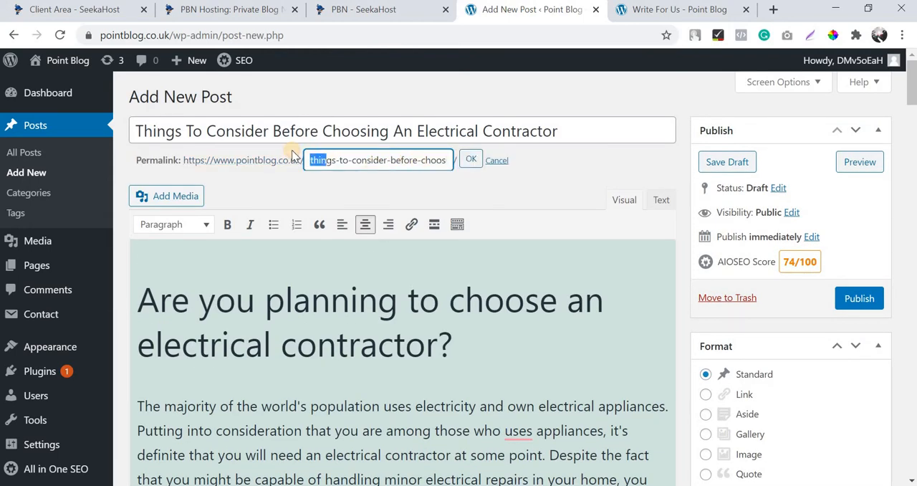
pyautogui.press('Delete')
pyautogui.press('Delete')
pyautogui.press('Delete')
pyautogui.press('Delete')
pyautogui.press('Delete')
pyautogui.press('Delete')
pyautogui.press('Delete')
pyautogui.press('Delete')
pyautogui.press('Delete')
pyautogui.press('Delete')
pyautogui.press('Delete')
pyautogui.press('Delete')
pyautogui.press('Delete')
pyautogui.press('Delete')
pyautogui.press('Delete')
pyautogui.press('Delete')
pyautogui.press('Delete')
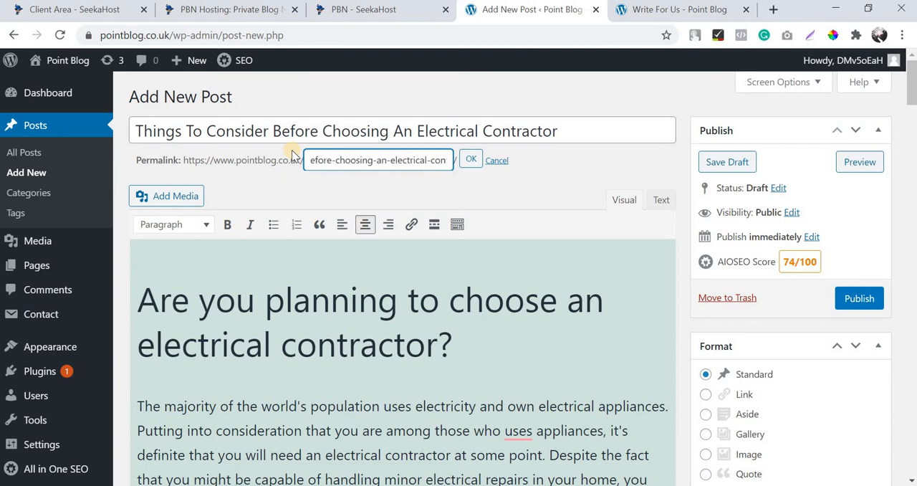
pyautogui.press('Delete')
pyautogui.press('Delete')
pyautogui.press('Delete')
pyautogui.press('Delete')
pyautogui.press('Delete')
pyautogui.press('Delete')
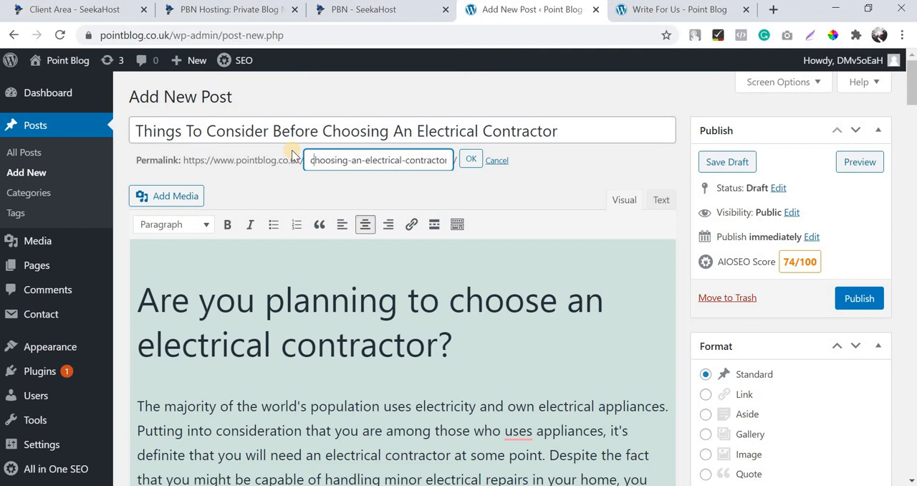
pyautogui.press('BackSpace')
pyautogui.press('BackSpace')
pyautogui.press('BackSpace')
pyautogui.press('BackSpace')
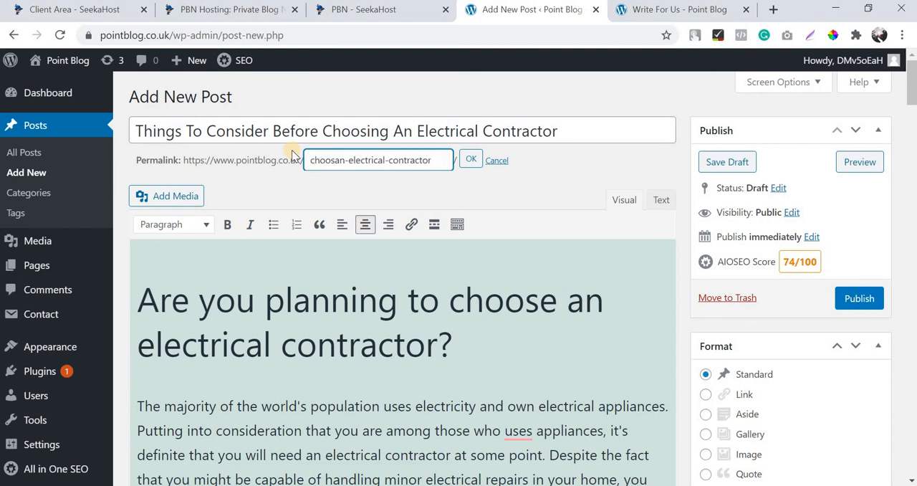
pyautogui.write('e-')
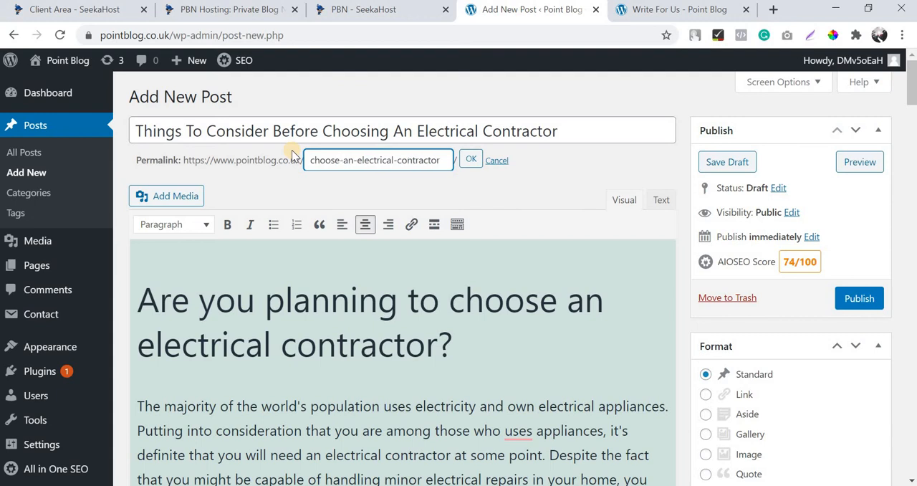
pyautogui.write('best')
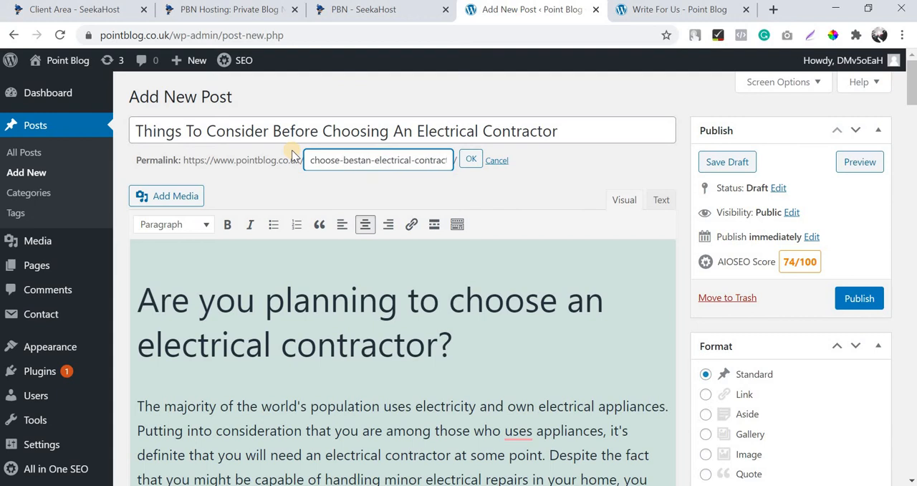
pyautogui.write('-')
pyautogui.press('Delete')
pyautogui.press('Delete')
pyautogui.press('Delete')
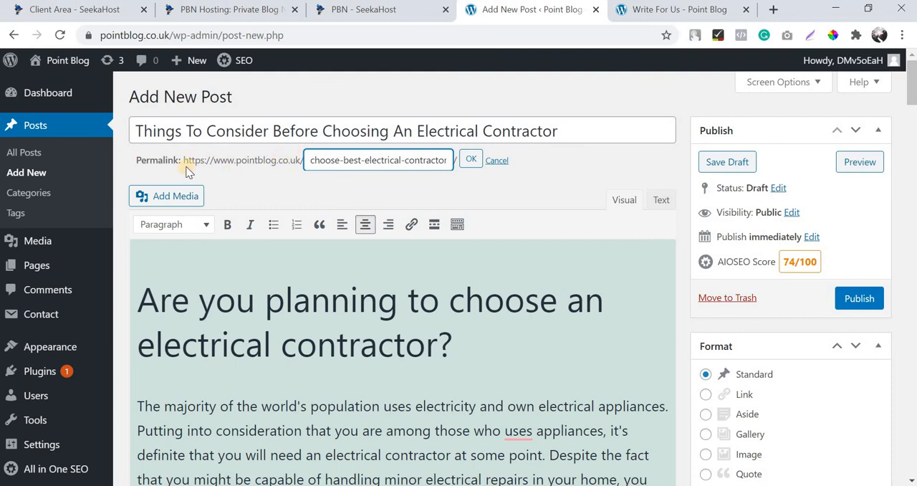
pyautogui.click(470, 161)
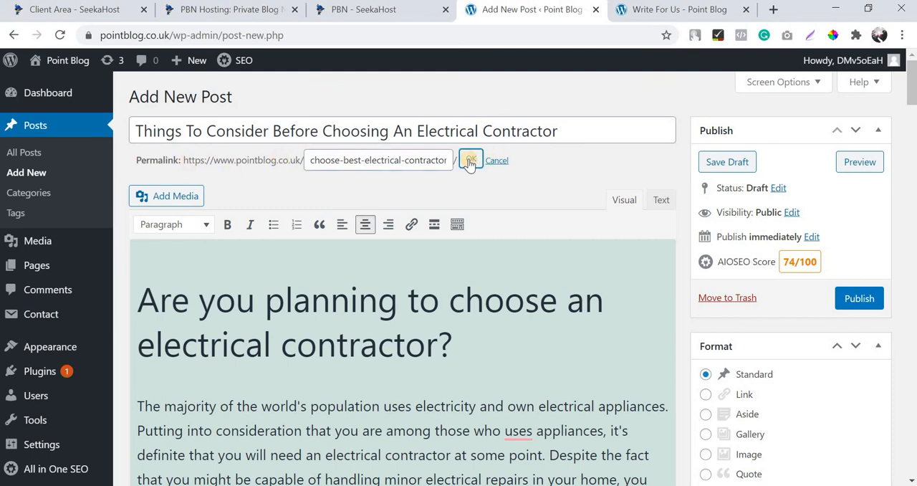
# Check the new slug and SEO title in the AIOSEO snippet preview.
pyautogui.scroll(-20, 395, 206)
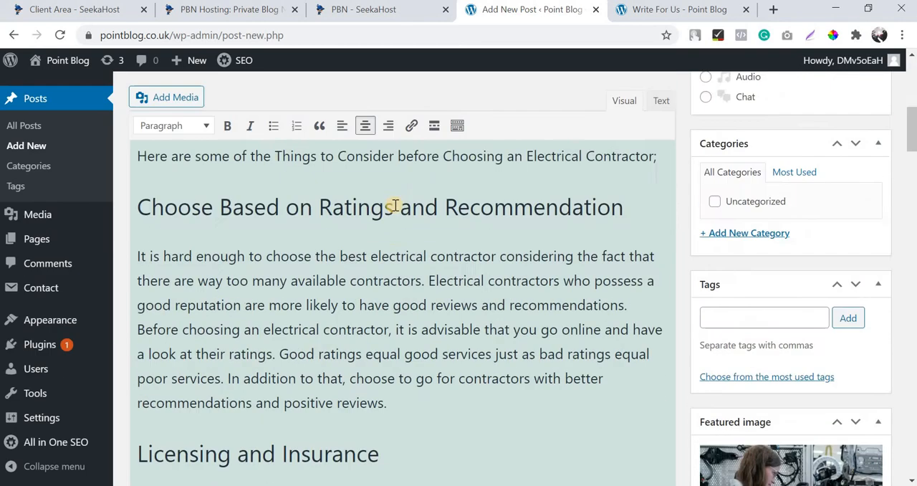
pyautogui.scroll(-3, 395, 208)
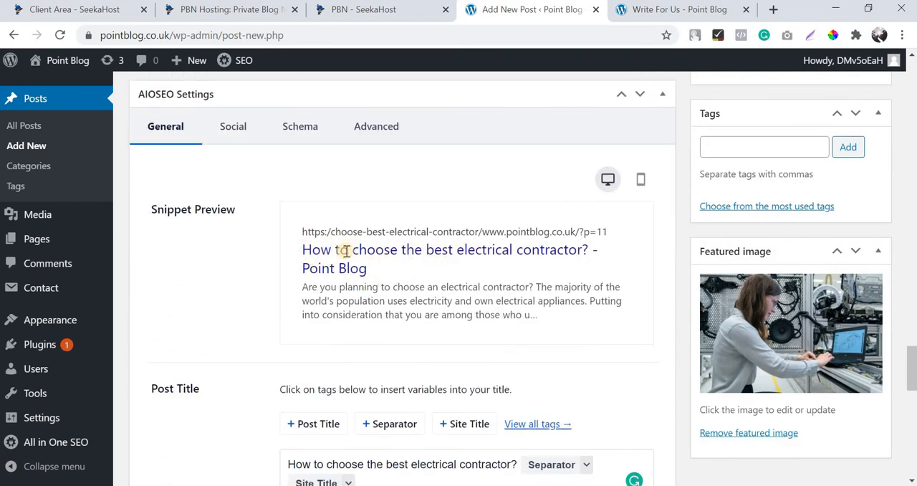
pyautogui.scroll(-1, 355, 287)
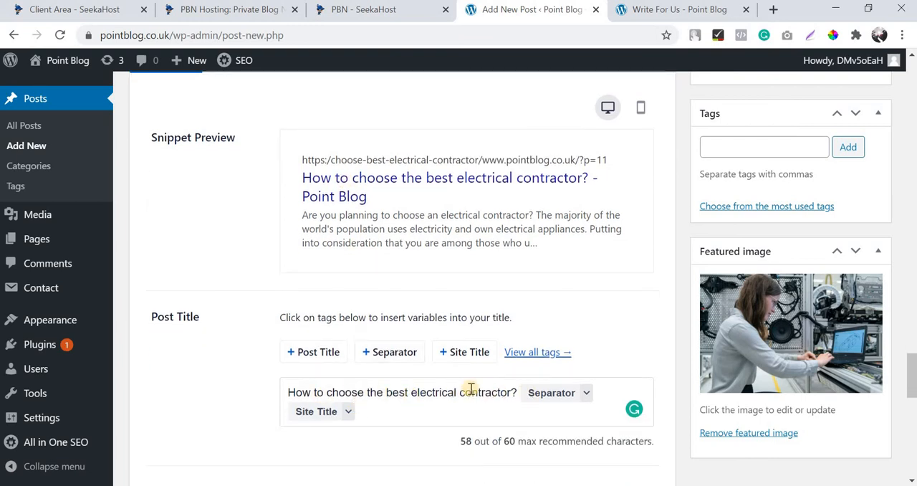
# Replace the Post Content tag in the AIOSEO meta description with "Are you searching for an electrical contractor?".
pyautogui.scroll(-3, 400, 220)
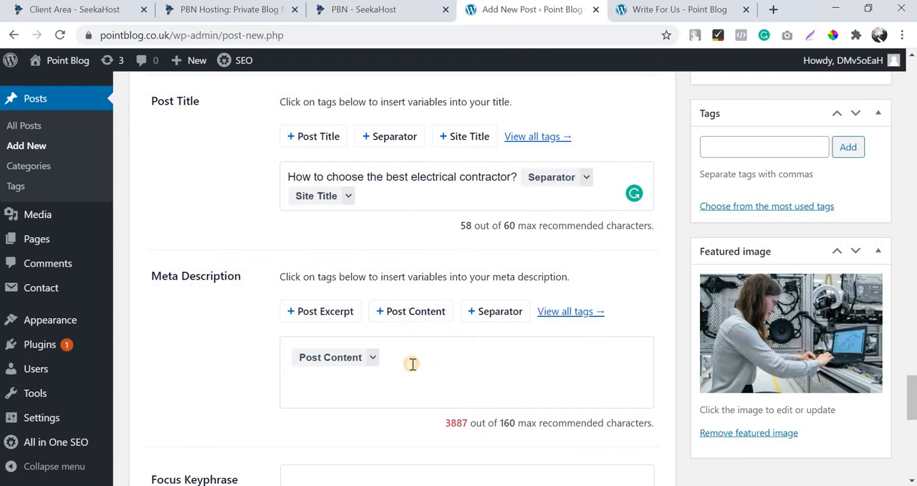
pyautogui.click(413, 364)
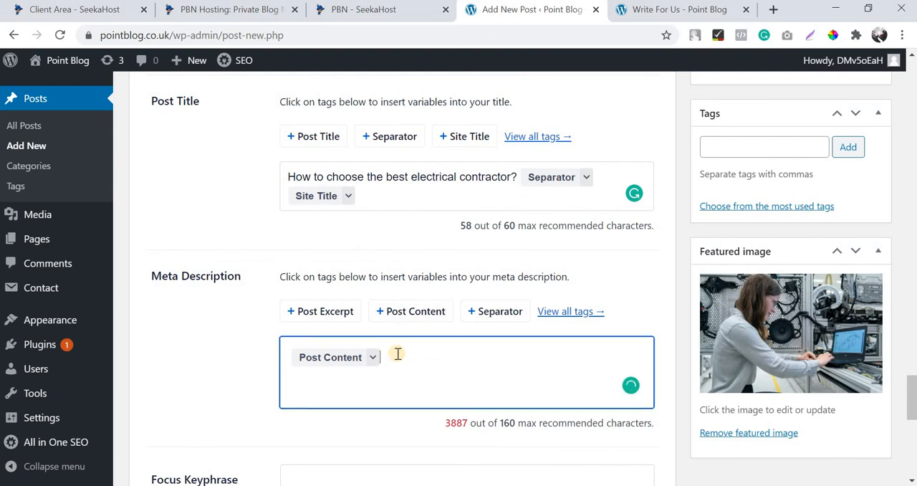
pyautogui.press('BackSpace')
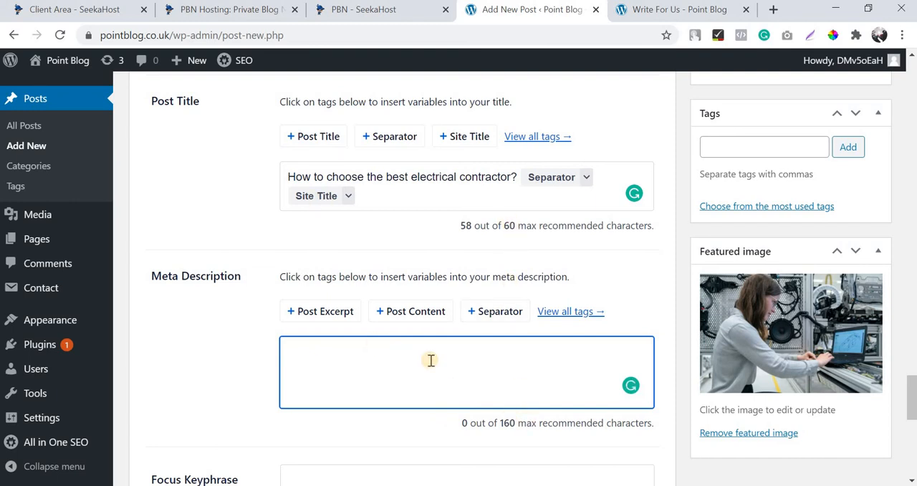
pyautogui.write('Are')
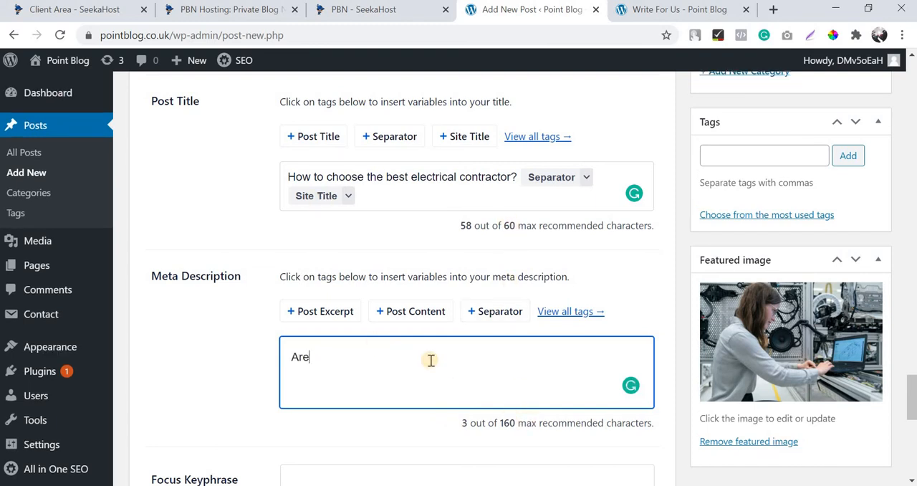
pyautogui.write(' you planning to cho')
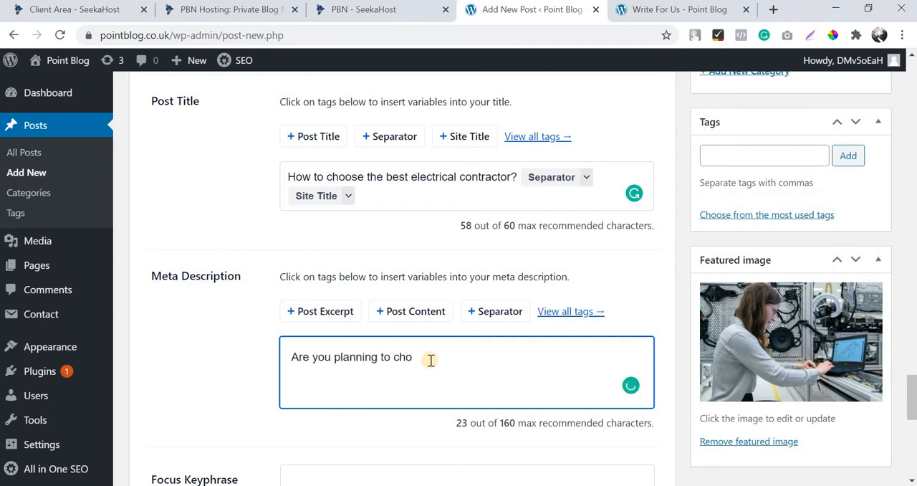
pyautogui.press('BackSpace')
pyautogui.press('BackSpace')
pyautogui.press('BackSpace')
pyautogui.press('BackSpace')
pyautogui.press('BackSpace')
pyautogui.press('BackSpace')
pyautogui.press('BackSpace')
pyautogui.press('BackSpace')
pyautogui.press('BackSpace')
pyautogui.press('BackSpace')
pyautogui.press('BackSpace')
pyautogui.press('BackSpace')
pyautogui.press('BackSpace')
pyautogui.press('BackSpace')
pyautogui.press('BackSpace')
pyautogui.press('BackSpace')
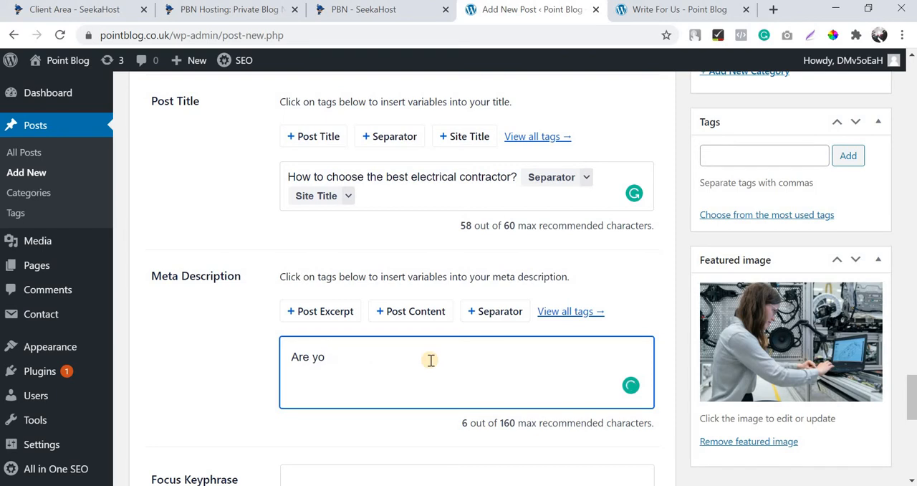
pyautogui.write('u searching for an')
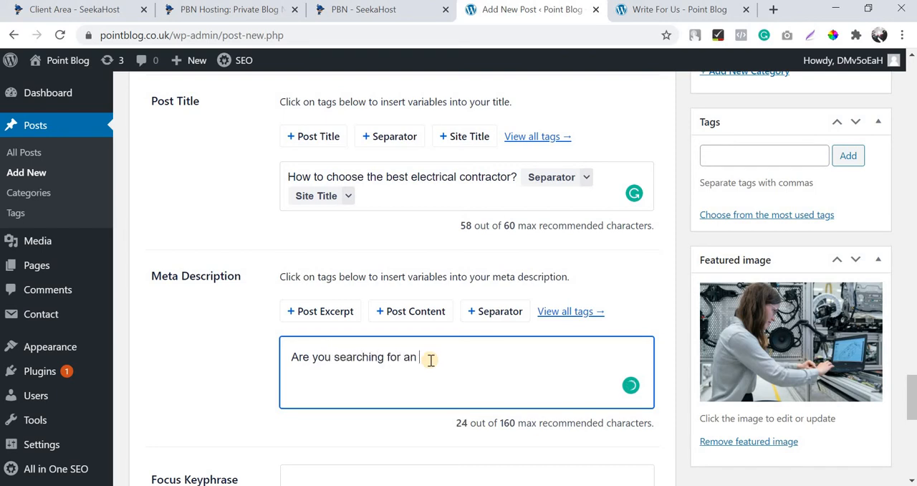
pyautogui.write(' electi')
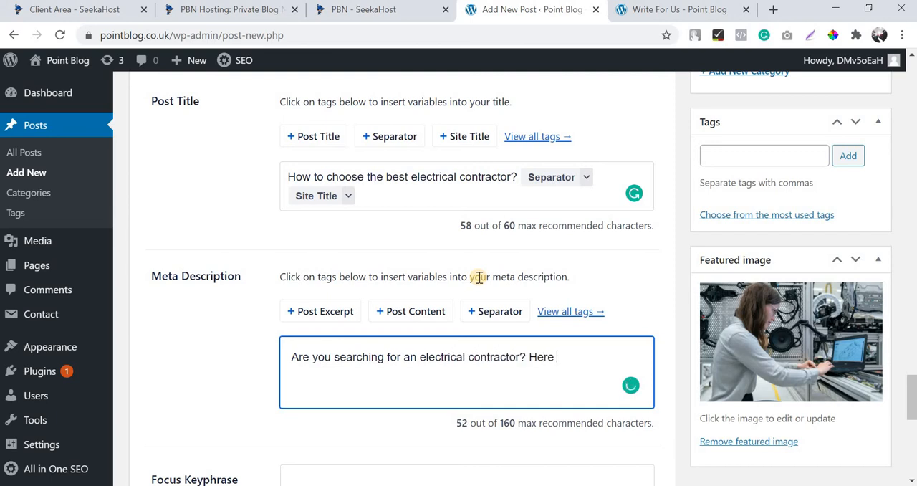
# Continue the meta description with "Here are some cool tips for you to choose the best electrical contractor for your residential and commercial needs.".
pyautogui.write('some cool tu')
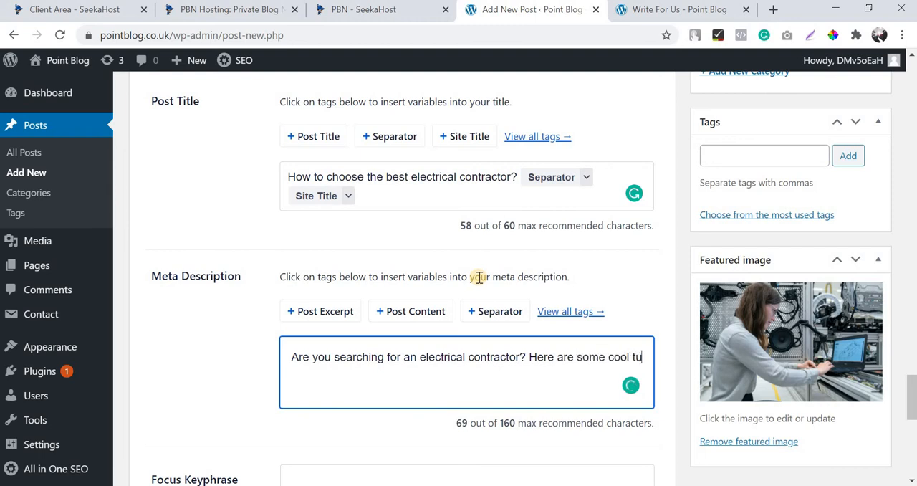
pyautogui.write('ps to')
pyautogui.press('BackSpace')
pyautogui.press('BackSpace')
pyautogui.press('BackSpace')
pyautogui.press('BackSpace')
pyautogui.press('BackSpace')
pyautogui.write('ps for you to choo')
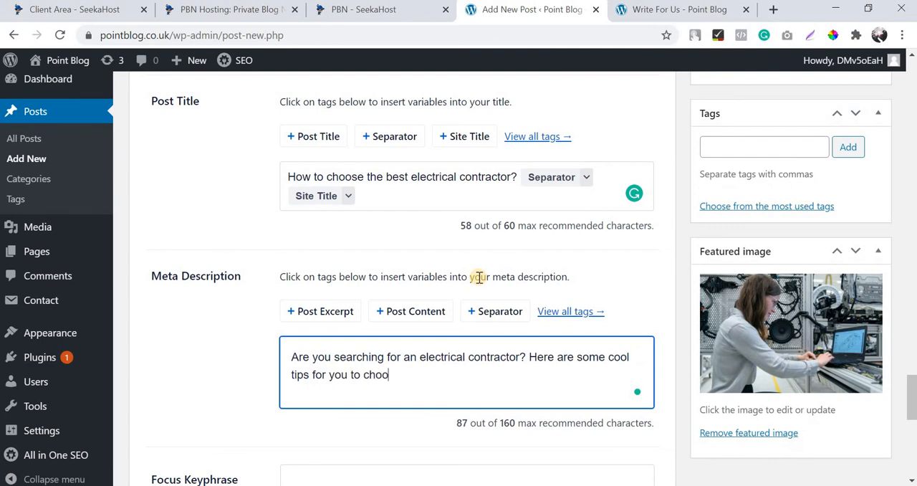
pyautogui.write('se the est')
pyautogui.write('be')
pyautogui.write('st el')
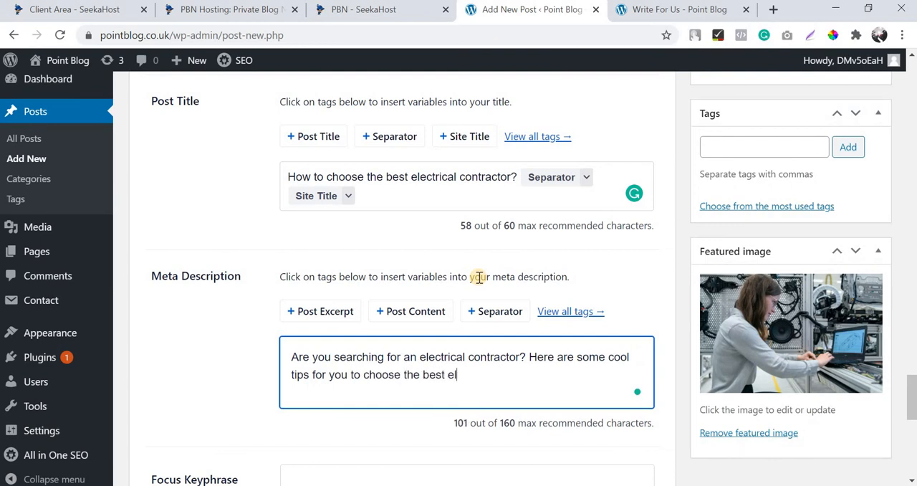
pyautogui.write('ectrical contractor')
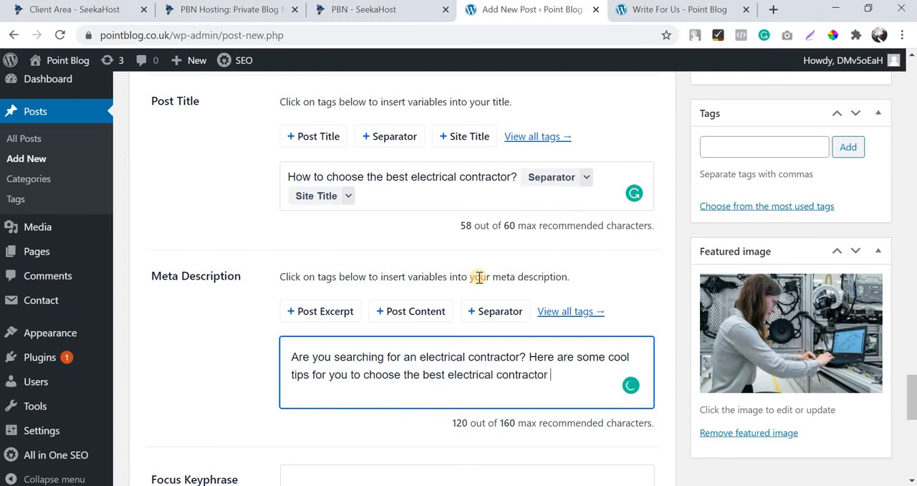
pyautogui.write('for y')
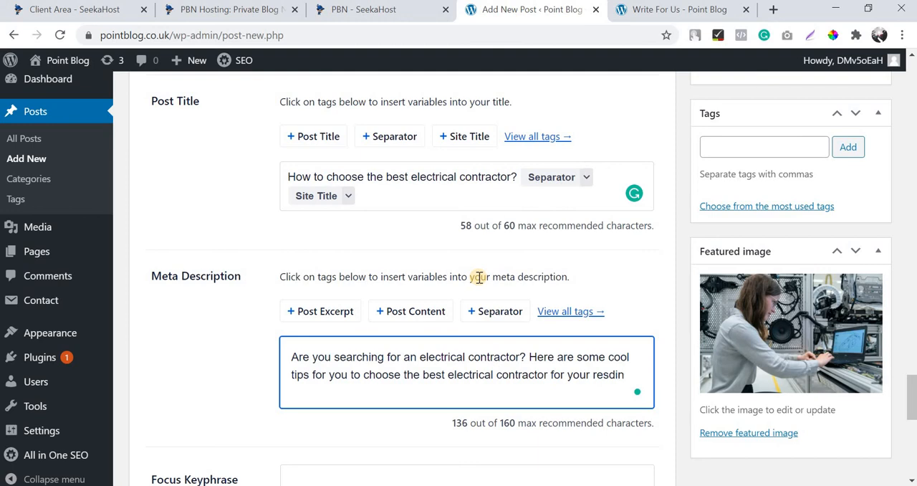
pyautogui.write('our residential')
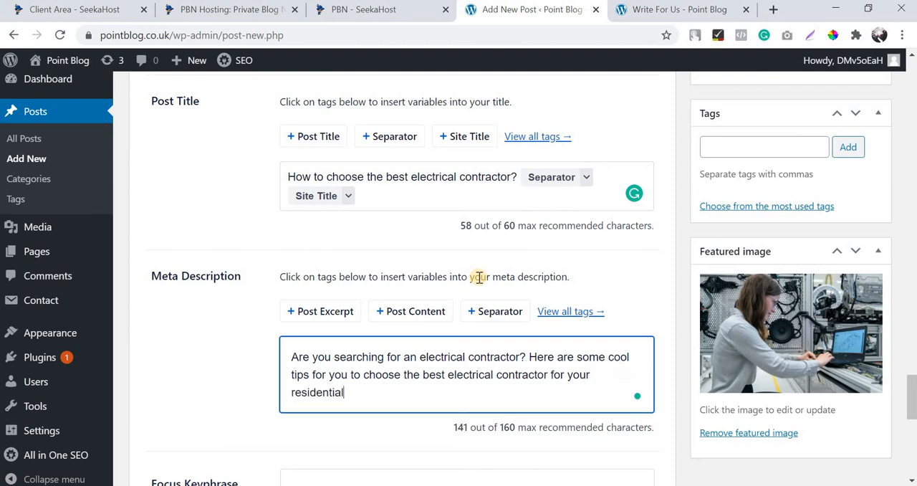
pyautogui.write(' and commercial n')
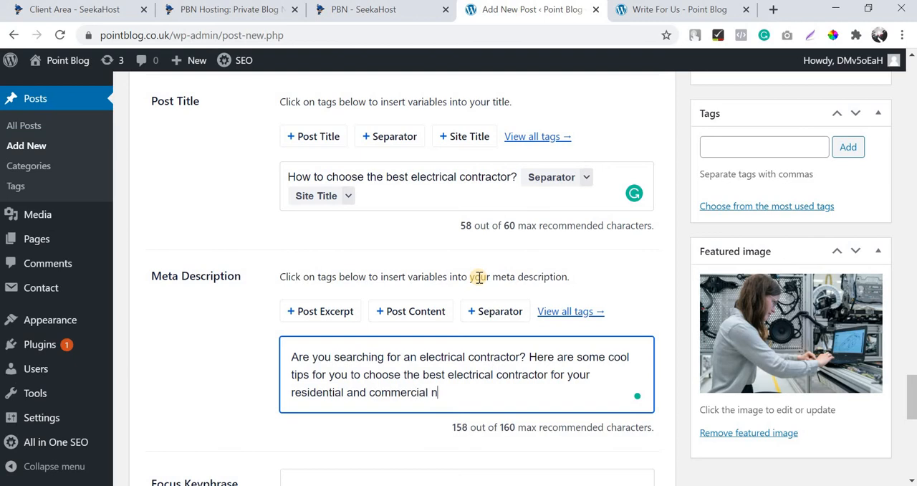
pyautogui.write('eeds.')
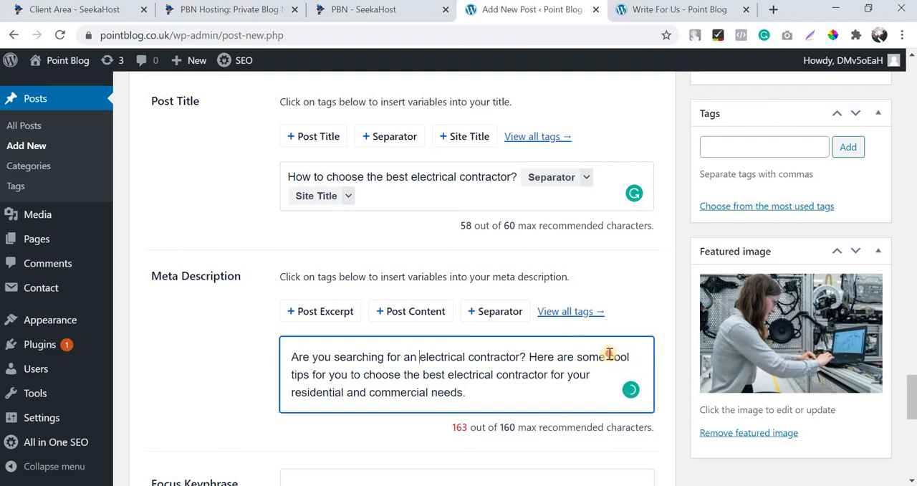
# Shorten the meta description by deleting the word "cool" before "tips".
pyautogui.click(609, 356)
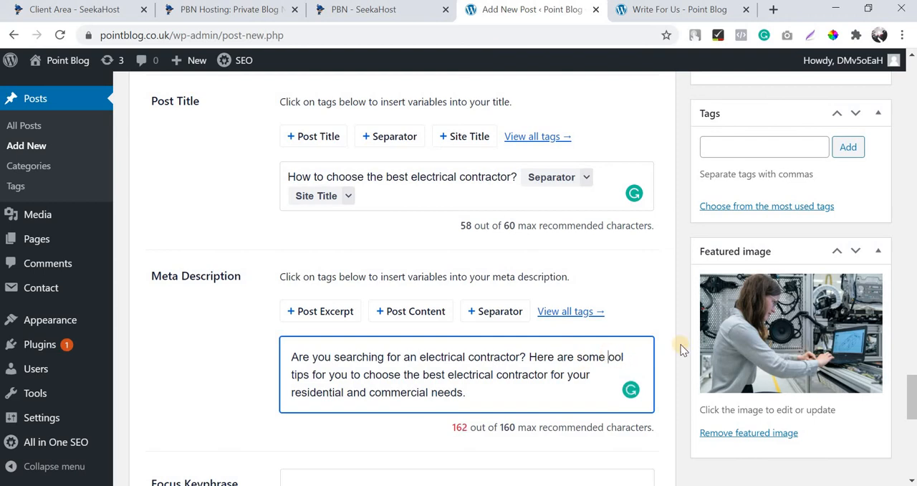
pyautogui.press('Delete')
pyautogui.press('Delete')
pyautogui.press('Delete')
pyautogui.press('Delete')
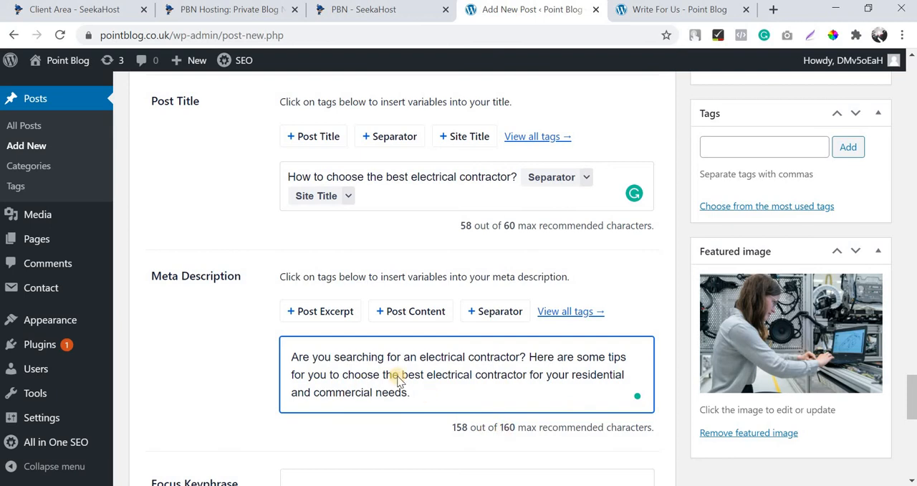
# Check the use of the electrical contractor keywords in the meta description, snippet preview and permalink.
pyautogui.scroll(-2, 398, 380)
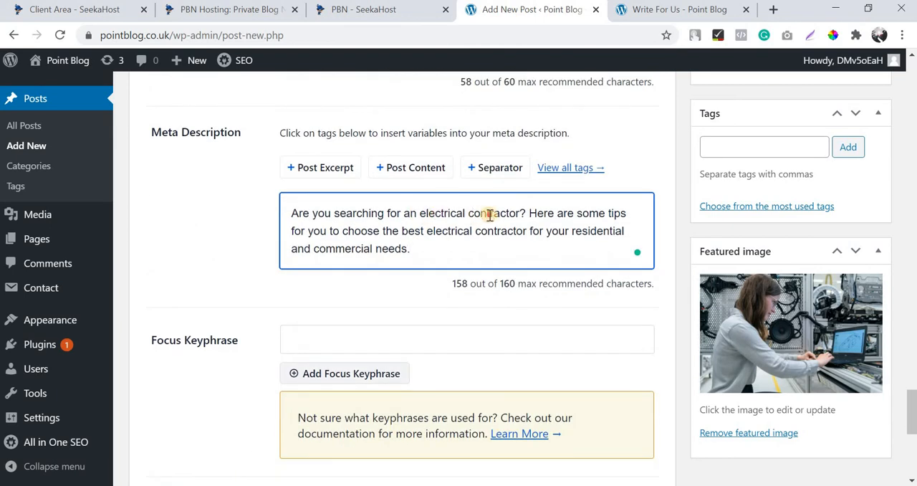
pyautogui.moveTo(417, 214); pyautogui.dragTo(502, 215)
pyautogui.moveTo(402, 231); pyautogui.dragTo(532, 230)
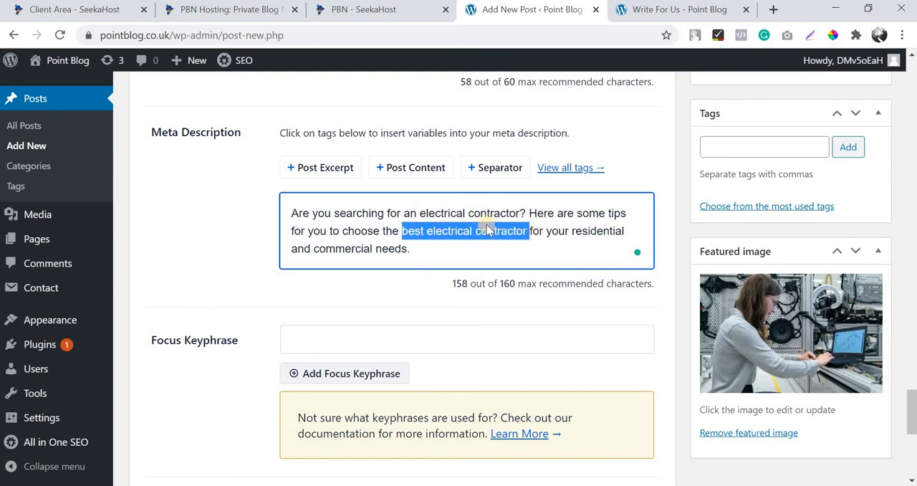
pyautogui.scroll(5, 444, 215)
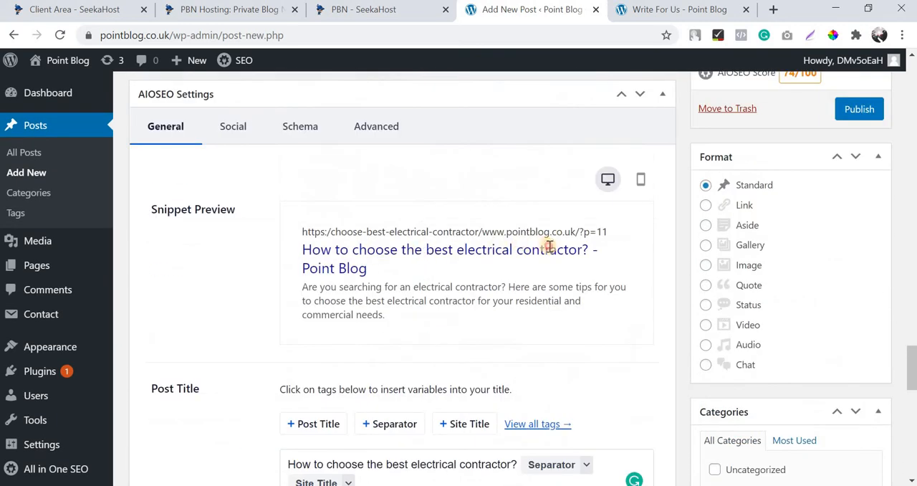
pyautogui.scroll(20, 343, 280)
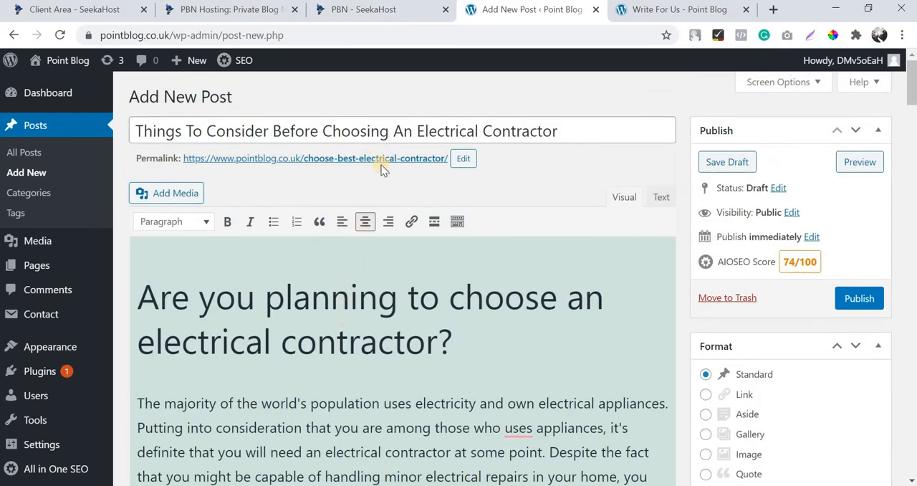
pyautogui.scroll(-20, 400, 280)
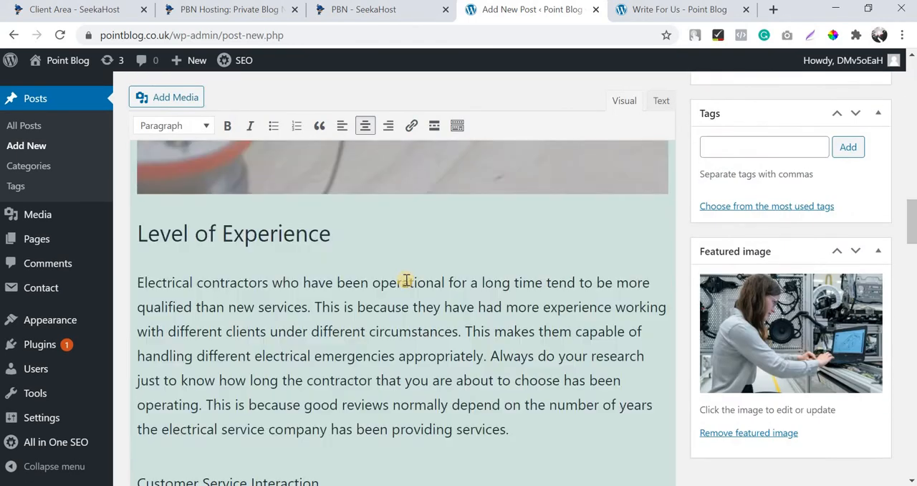
pyautogui.scroll(-3, 406, 284)
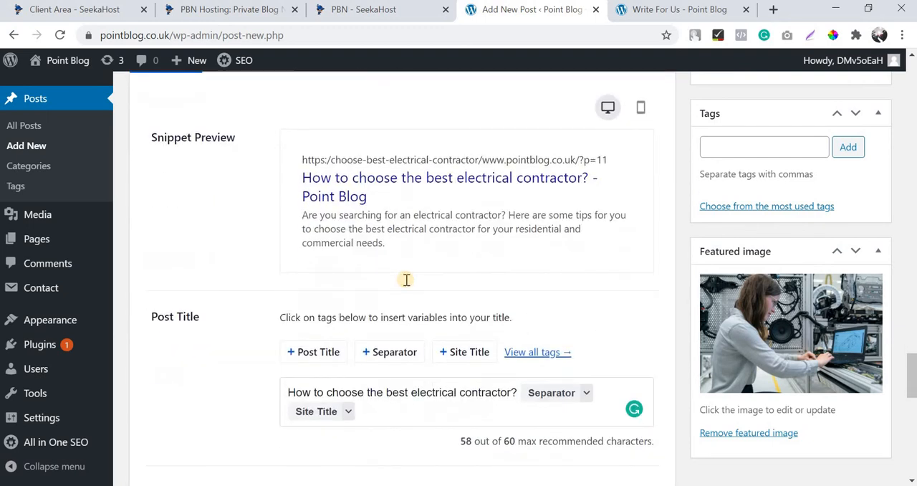
# Try to set the AIOSEO focus keyphrase to "best electrical contractor".
pyautogui.scroll(-4, 406, 279)
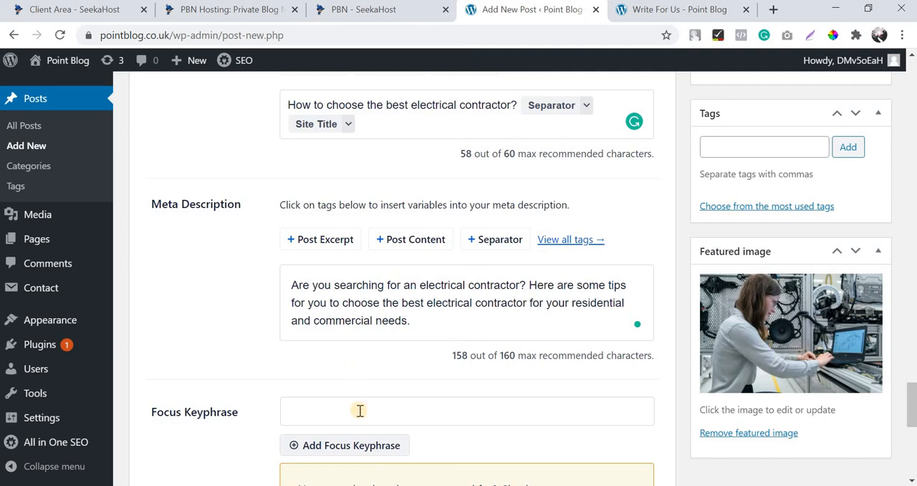
pyautogui.click(360, 410)
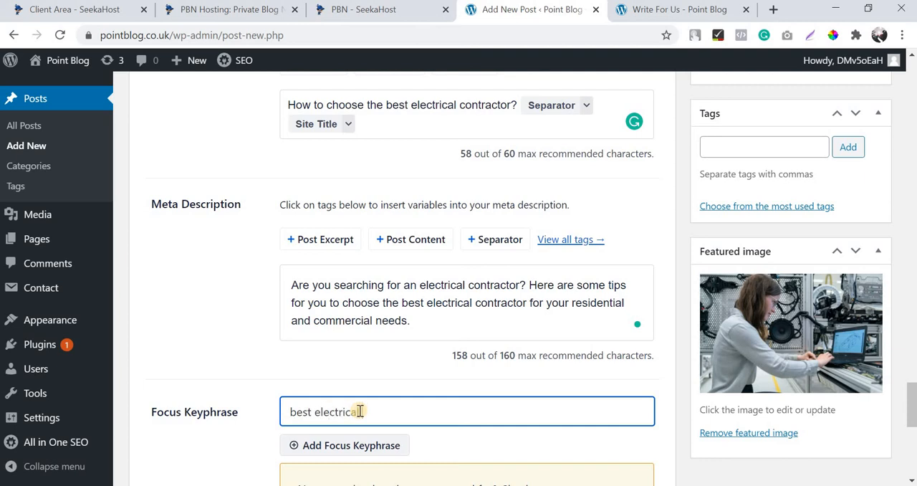
pyautogui.write('best electrical contractor')
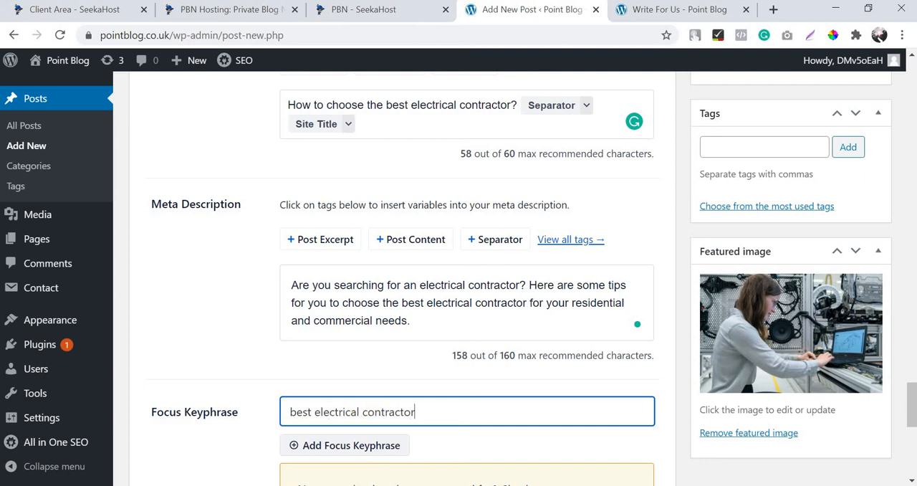
# Save the electrical contractor post as a draft.
pyautogui.scroll(4, 801, 214)
pyautogui.scroll(10, 800, 214)
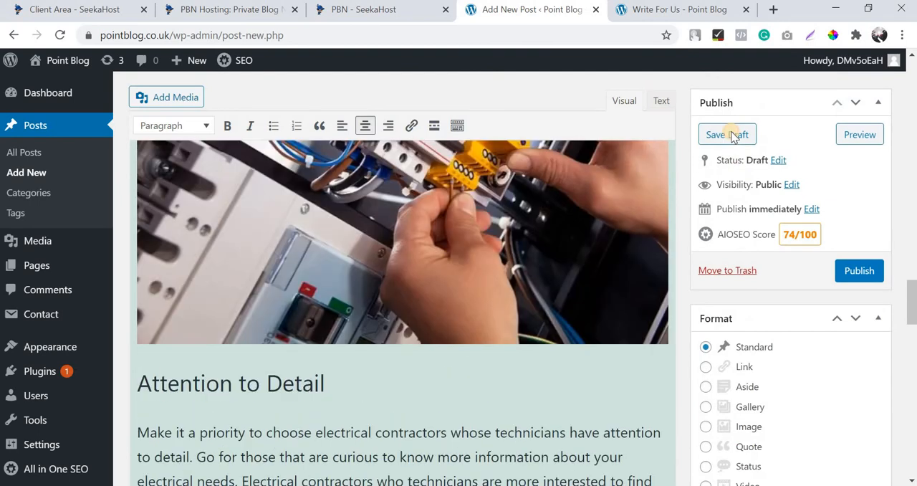
pyautogui.click(731, 134)
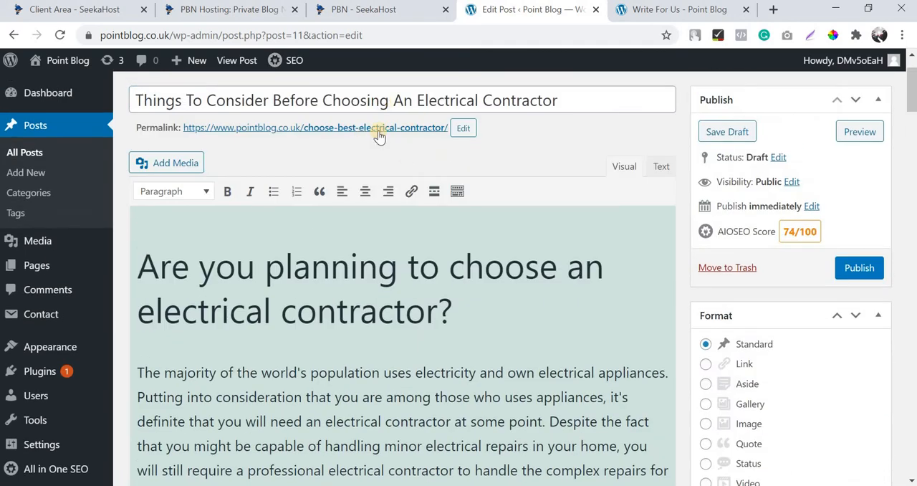
# Review the post's AIOSEO Advanced settings for robots, canonical URL and priority score.
pyautogui.scroll(-15, 423, 268)
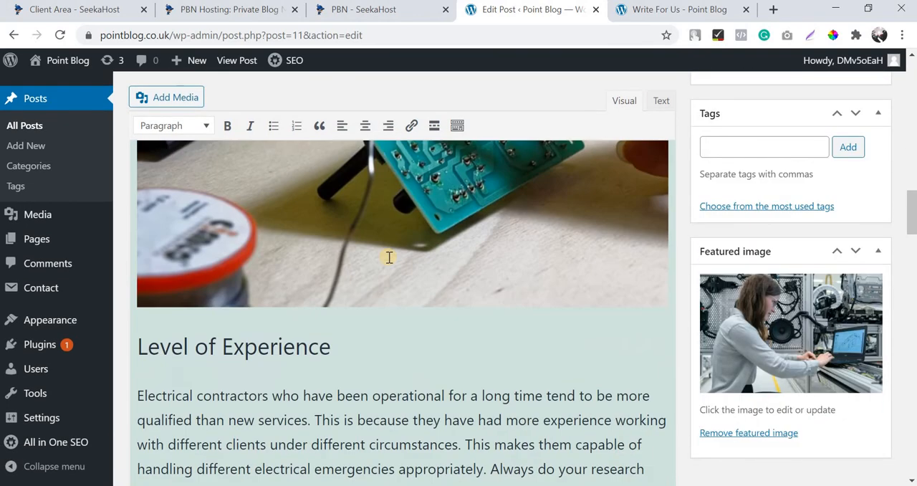
pyautogui.scroll(-20, 389, 257)
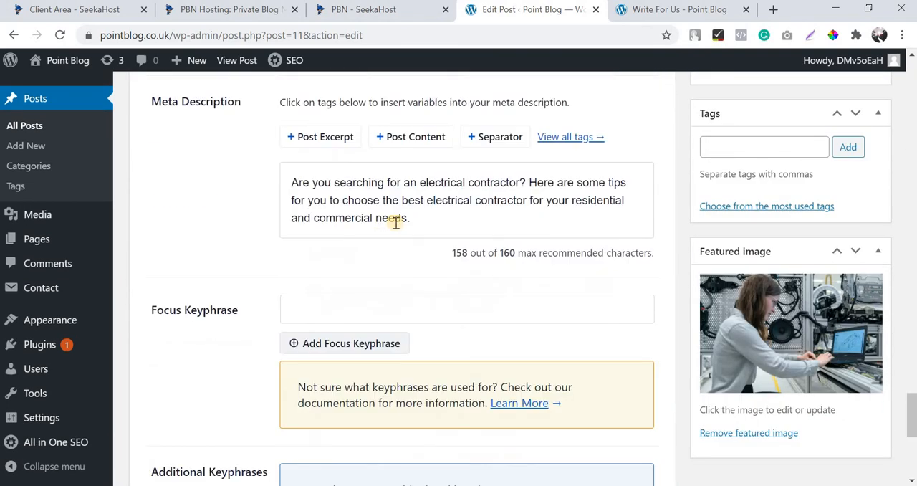
pyautogui.scroll(10, 407, 321)
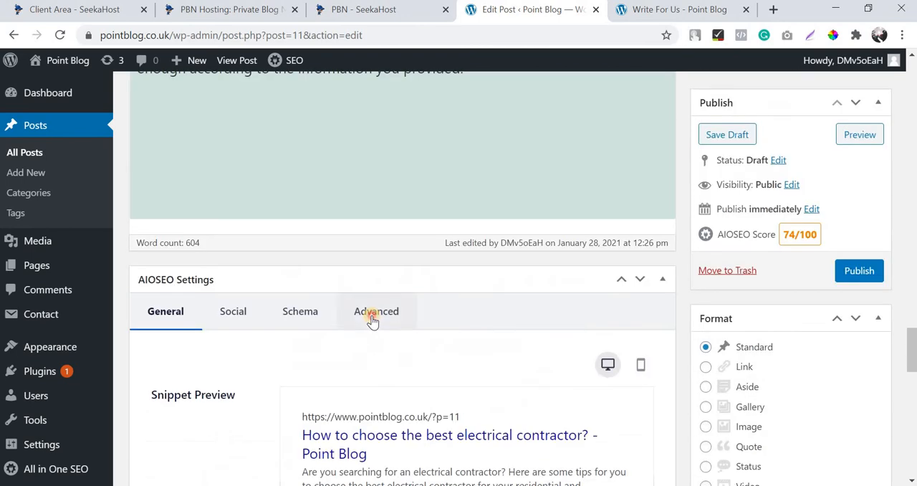
pyautogui.click(371, 320)
pyautogui.scroll(-3, 404, 281)
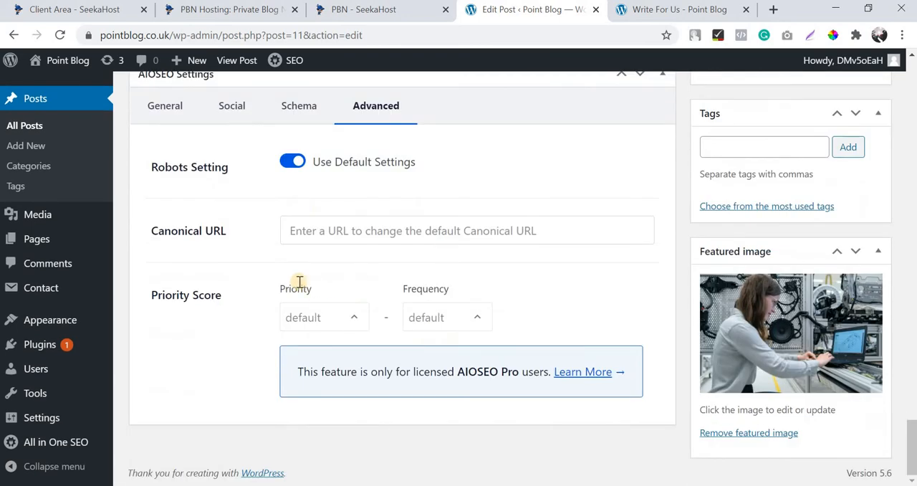
pyautogui.scroll(2, 299, 286)
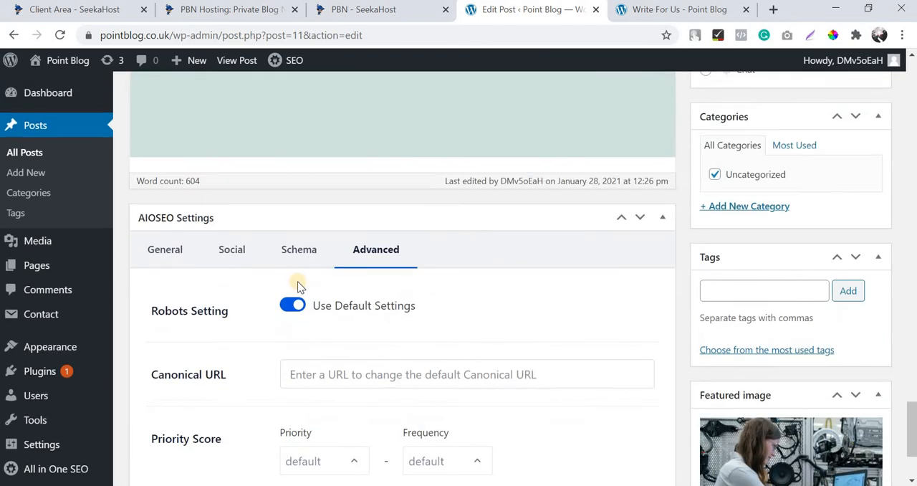
# Examine the AIOSEO Social settings, including the Facebook preview and the Facebook title and description fields.
pyautogui.click(253, 257)
pyautogui.scroll(-3, 278, 280)
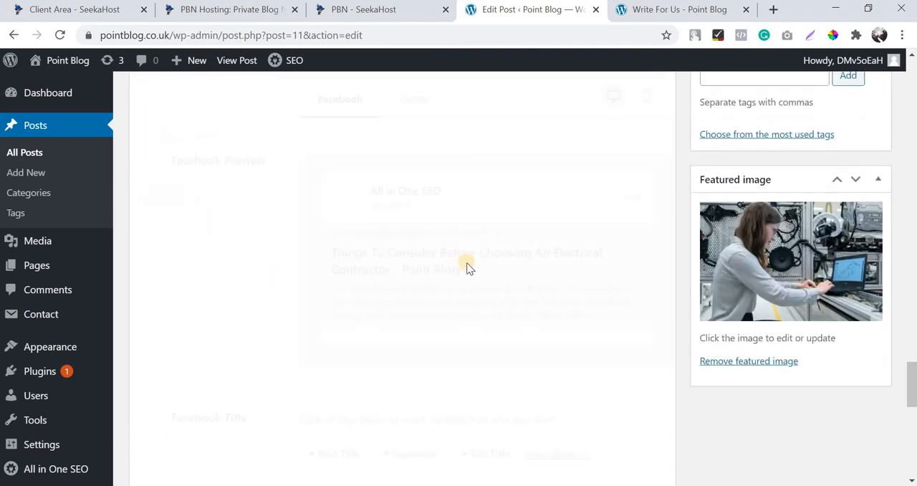
pyautogui.scroll(3, 467, 268)
pyautogui.scroll(-5, 467, 262)
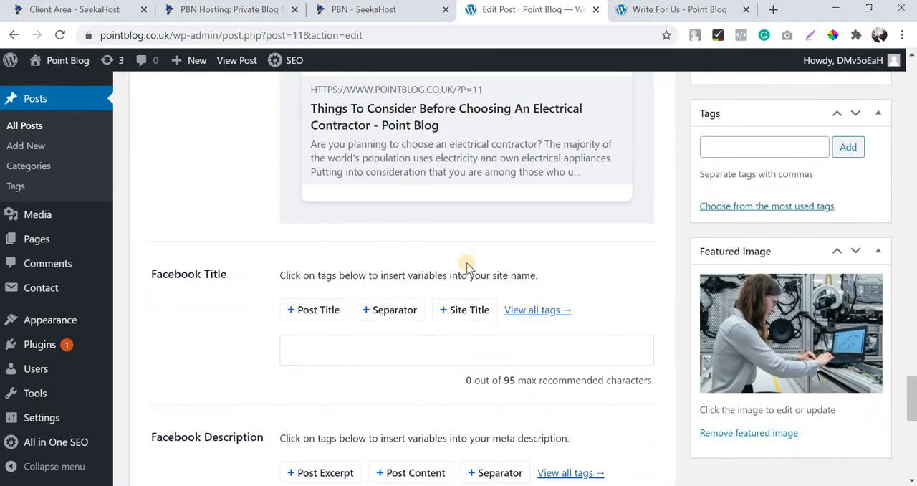
pyautogui.scroll(2, 466, 263)
pyautogui.scroll(2, 466, 263)
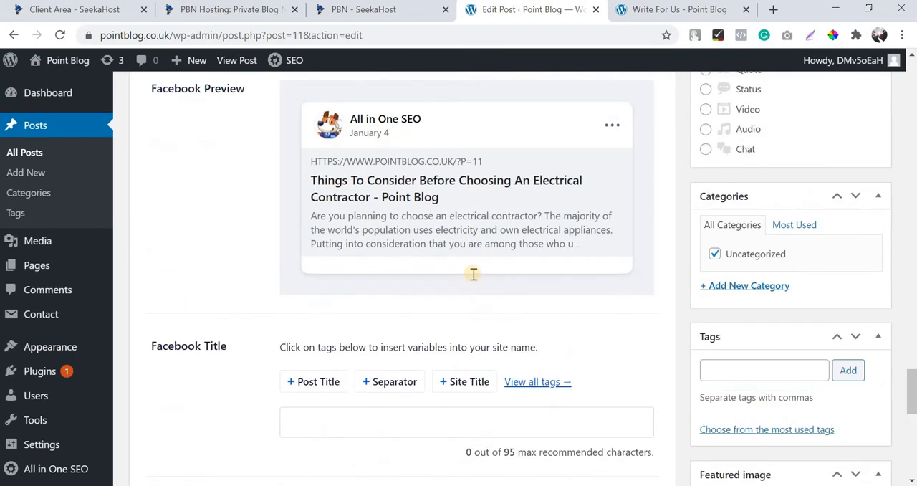
pyautogui.scroll(-2, 473, 272)
pyautogui.scroll(4, 198, 127)
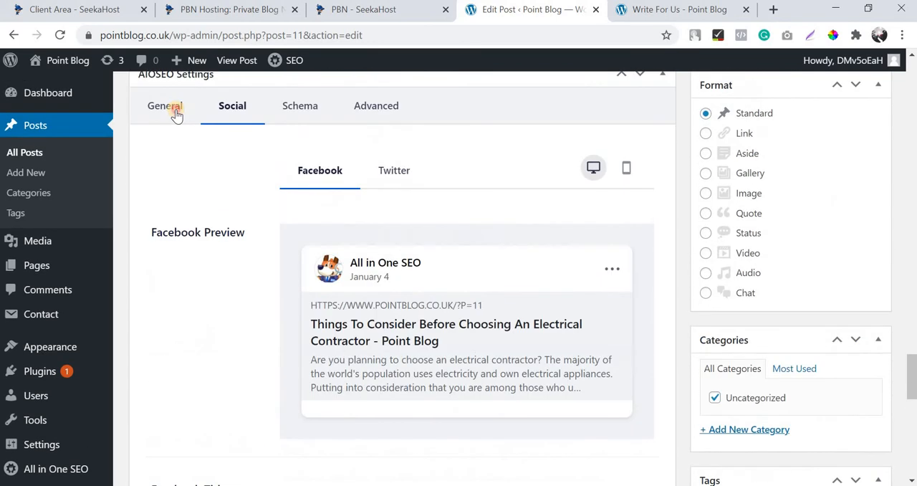
# Copy the SEO post title "How to choose the best electrical contractor?" with its separator and site title tags into the Facebook Title.
pyautogui.click(172, 108)
pyautogui.scroll(-1, 513, 376)
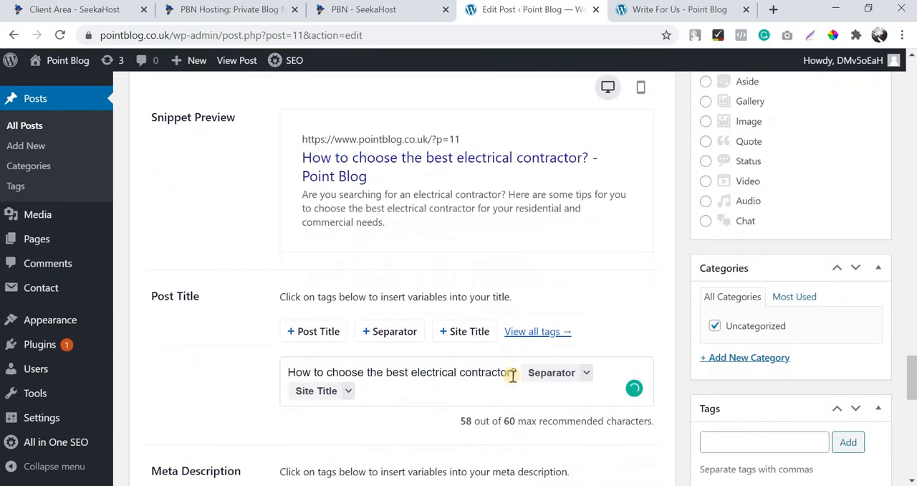
pyautogui.tripleClick(513, 375)
pyautogui.hotkey('ctrl', 'c')
pyautogui.scroll(2, 240, 172)
pyautogui.click(238, 174)
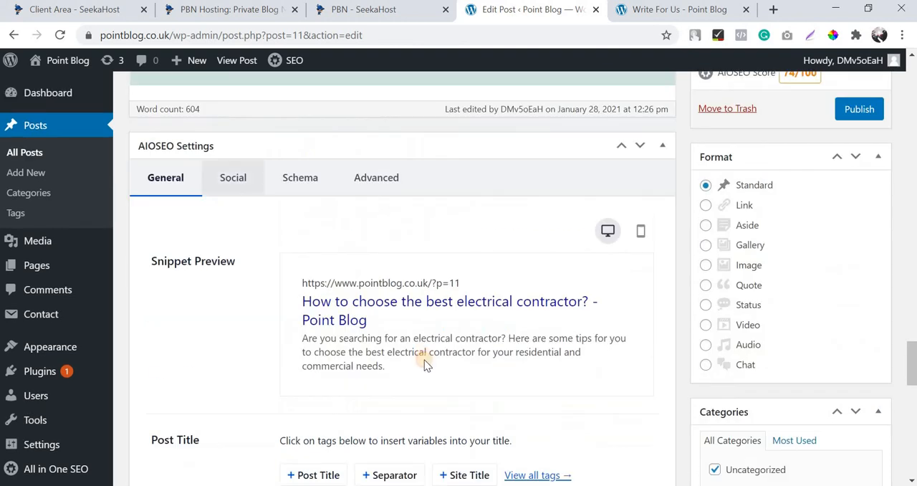
pyautogui.scroll(-2, 422, 369)
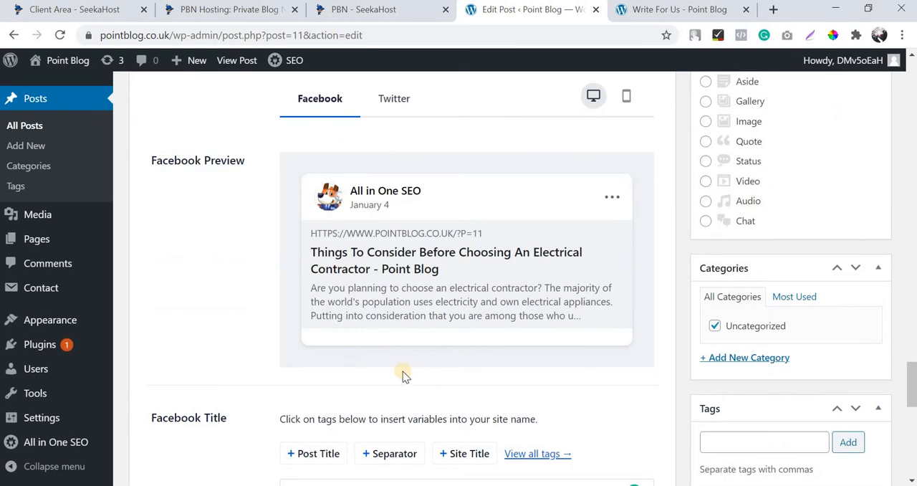
pyautogui.scroll(-2, 403, 371)
pyautogui.click(393, 352)
pyautogui.hotkey('ctrl', 'v')
pyautogui.scroll(2, 355, 408)
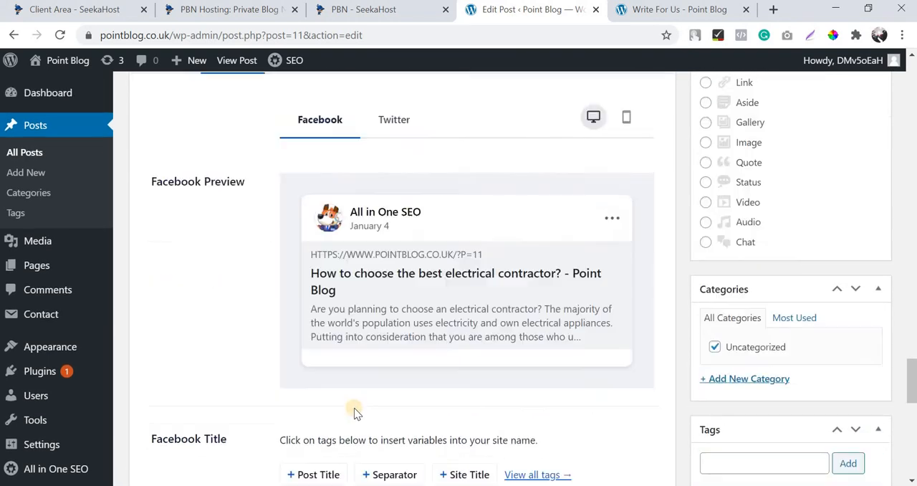
# Copy the meta description from the general SEO settings into the Facebook Description and check it in the Facebook preview.
pyautogui.scroll(-1, 430, 369)
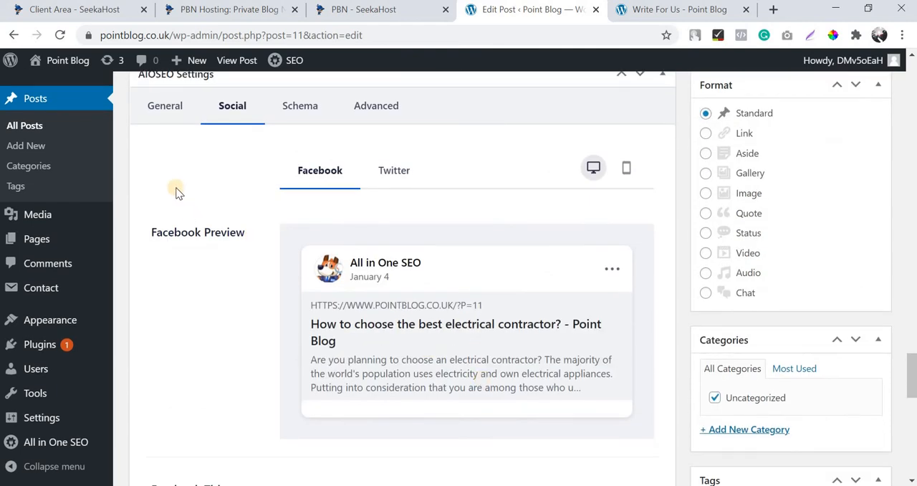
pyautogui.scroll(2, 175, 223)
pyautogui.click(172, 253)
pyautogui.scroll(-5, 326, 289)
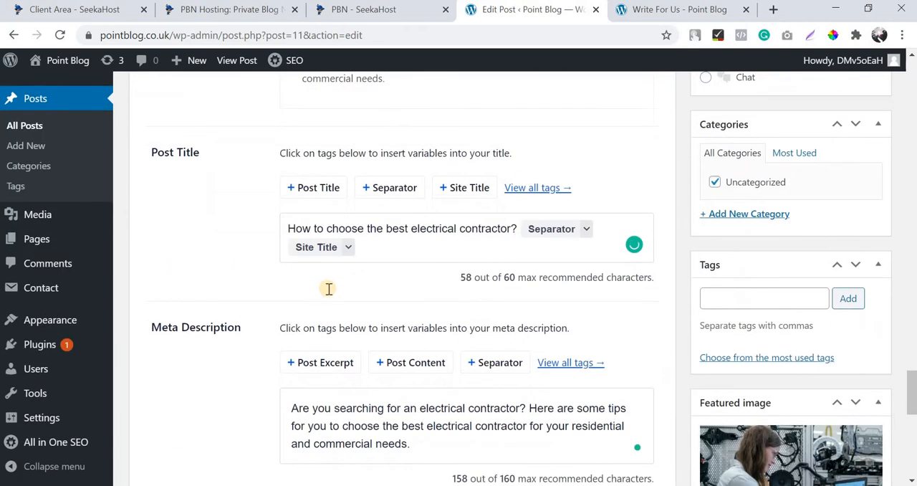
pyautogui.scroll(-2, 327, 289)
pyautogui.tripleClick(328, 289)
pyautogui.hotkey('ctrl', 'c')
pyautogui.scroll(5, 230, 169)
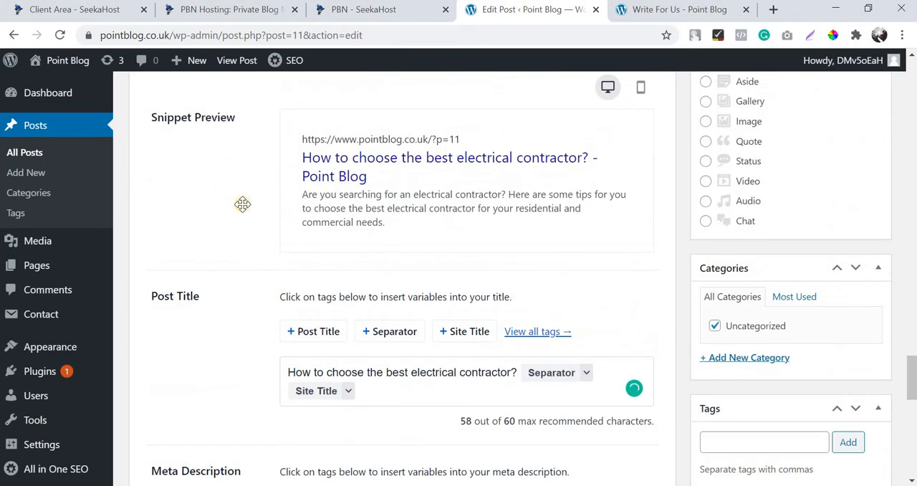
pyautogui.scroll(3, 243, 204)
pyautogui.click(256, 251)
pyautogui.scroll(-2, 494, 291)
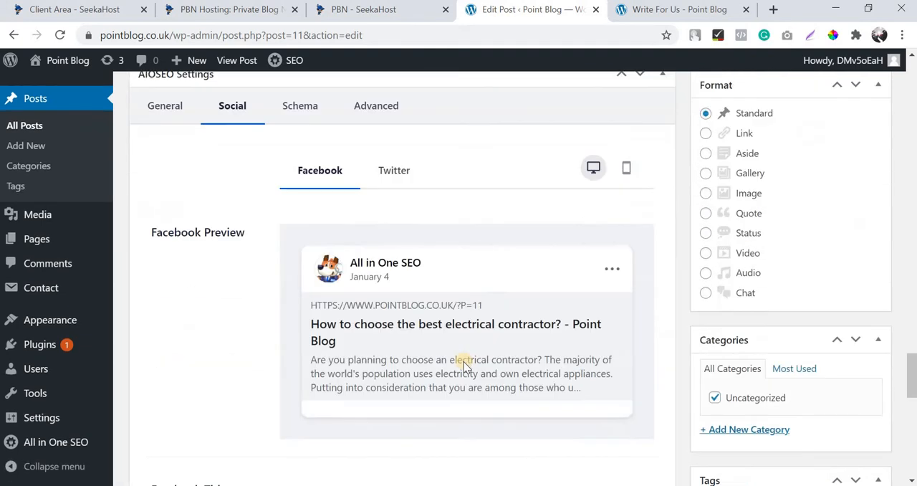
pyautogui.scroll(-7, 464, 365)
pyautogui.click(373, 347)
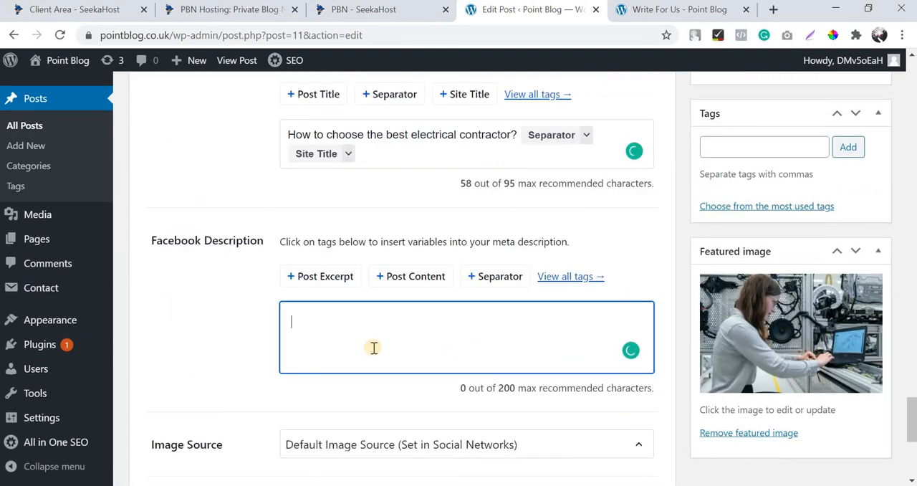
pyautogui.hotkey('ctrl', 'v')
pyautogui.scroll(3, 313, 332)
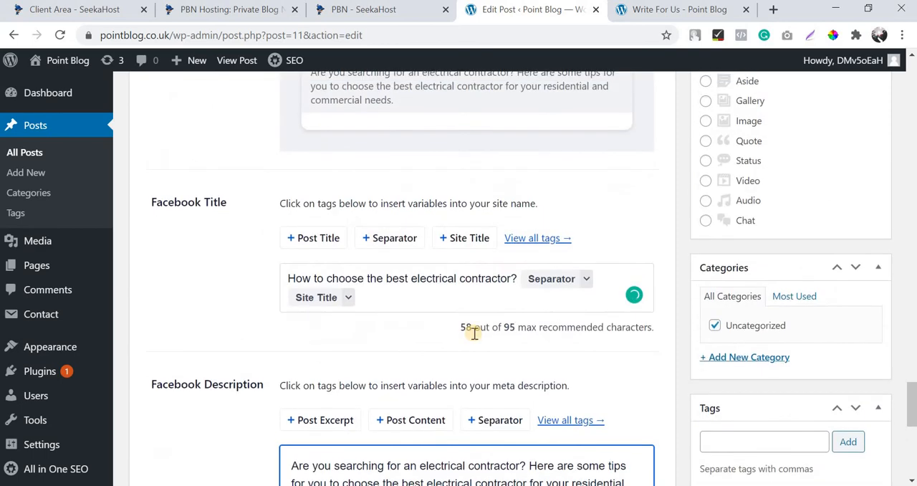
pyautogui.scroll(-3, 473, 334)
pyautogui.scroll(-1, 474, 333)
pyautogui.scroll(5, 473, 333)
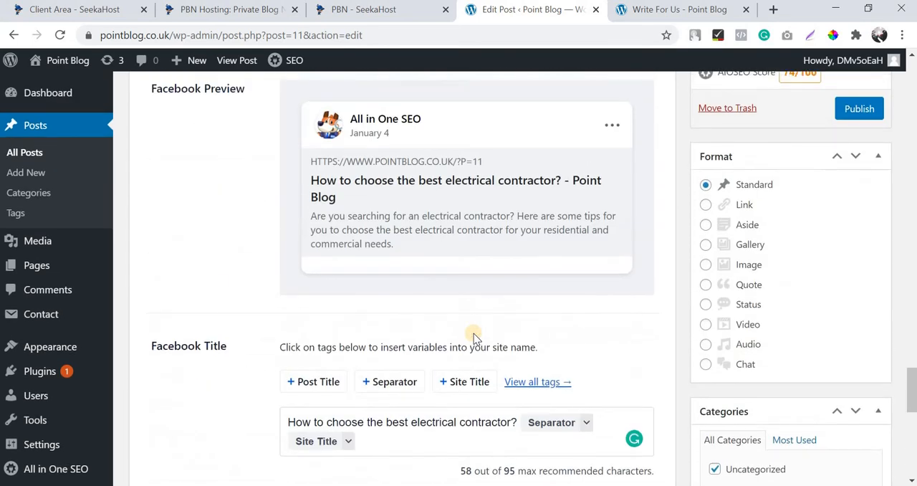
# Activate the post's Tags field for entry.
pyautogui.scroll(-4, 585, 345)
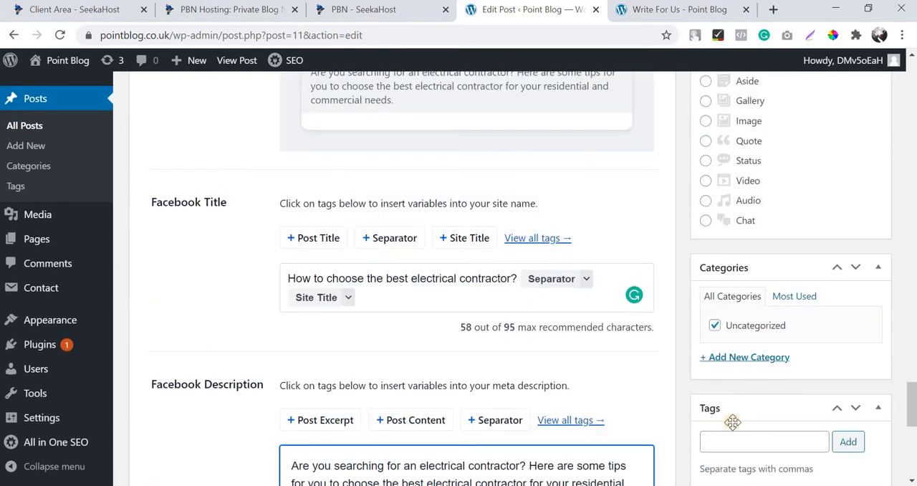
pyautogui.click(744, 297)
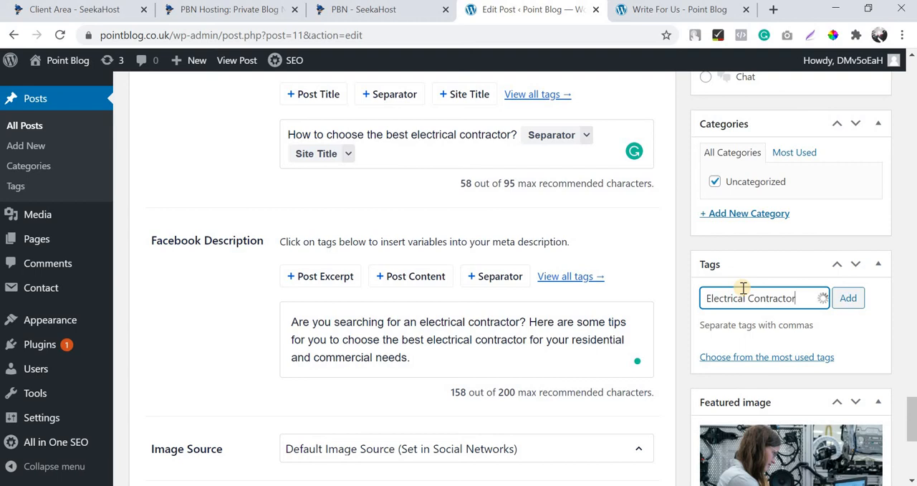
# Add the tags "Electrical Contractor" and "Electrical Engineer" to the post.
pyautogui.press('Return')
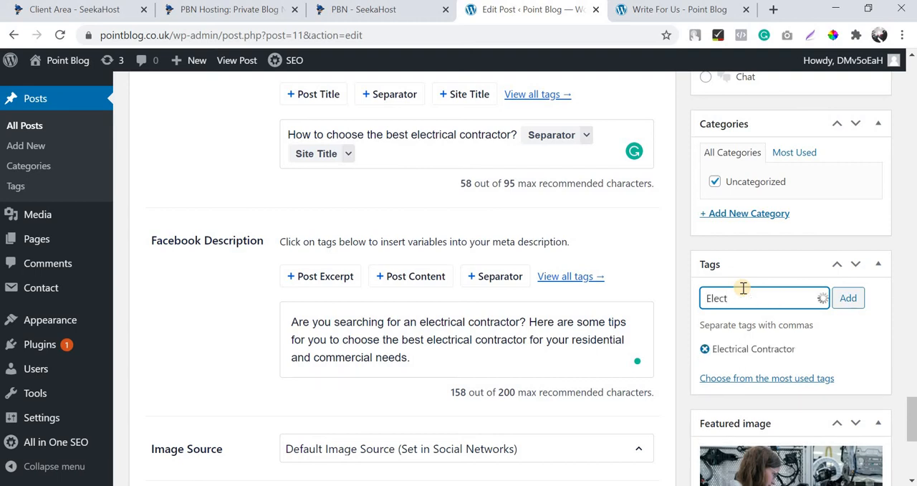
pyautogui.write('Electrical Engineer')
pyautogui.press('Return')
# Create a "Home & Living" category, make it the post's only category in place of Uncategorized, and save the draft.
pyautogui.click(742, 217)
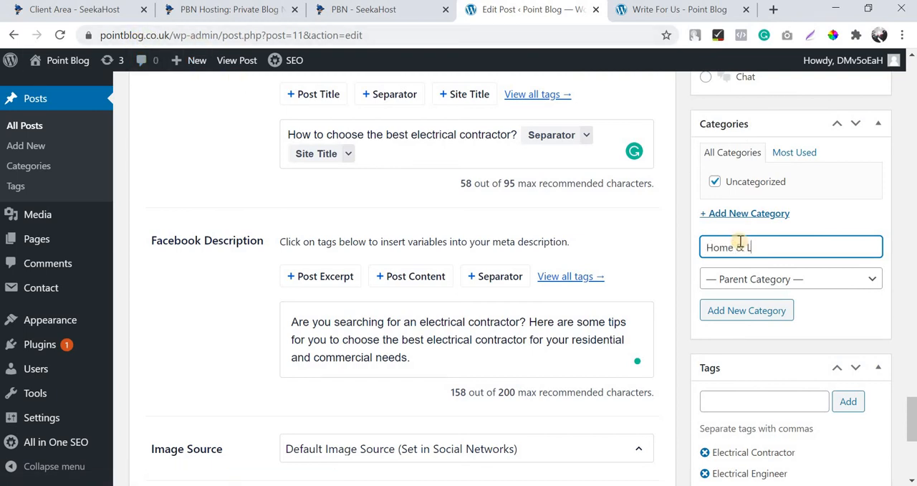
pyautogui.write('Home & Living')
pyautogui.press('Return')
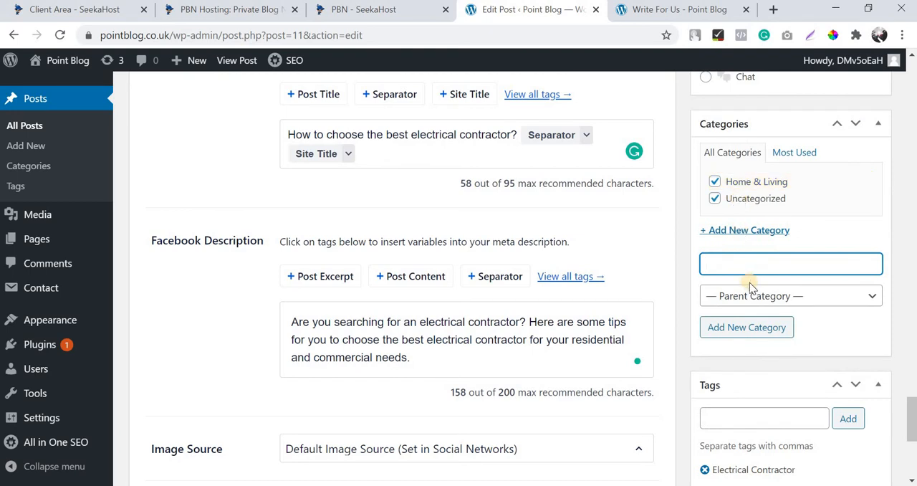
pyautogui.scroll(15, 759, 186)
pyautogui.click(731, 136)
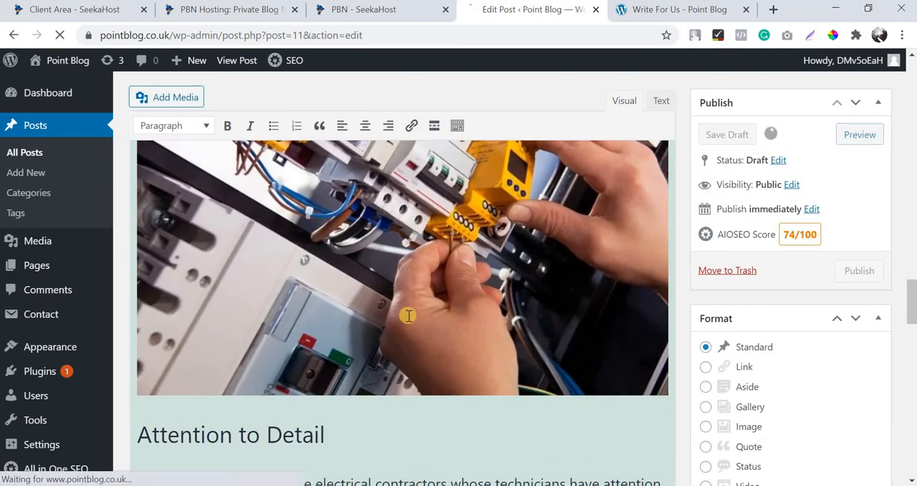
# Examine the saved draft's AIOSEO score and read through the body sections, images and flagged wording.
pyautogui.scroll(3, 409, 316)
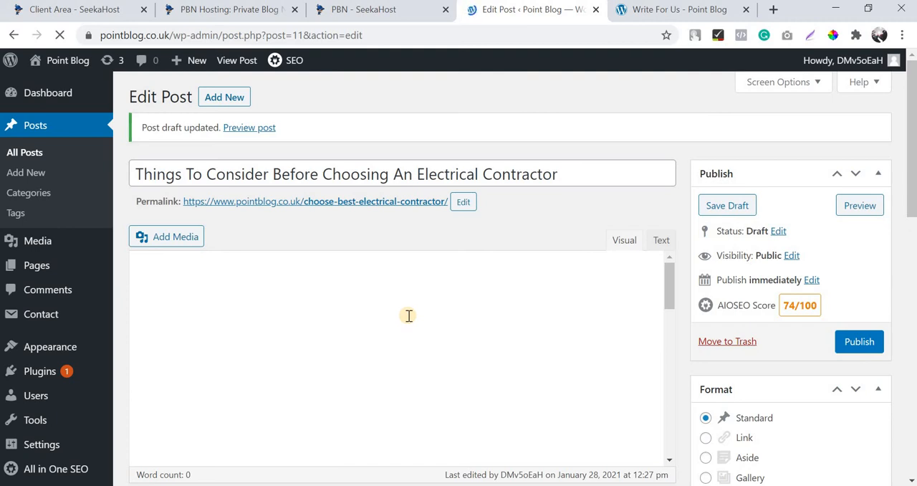
pyautogui.tripleClick(791, 305)
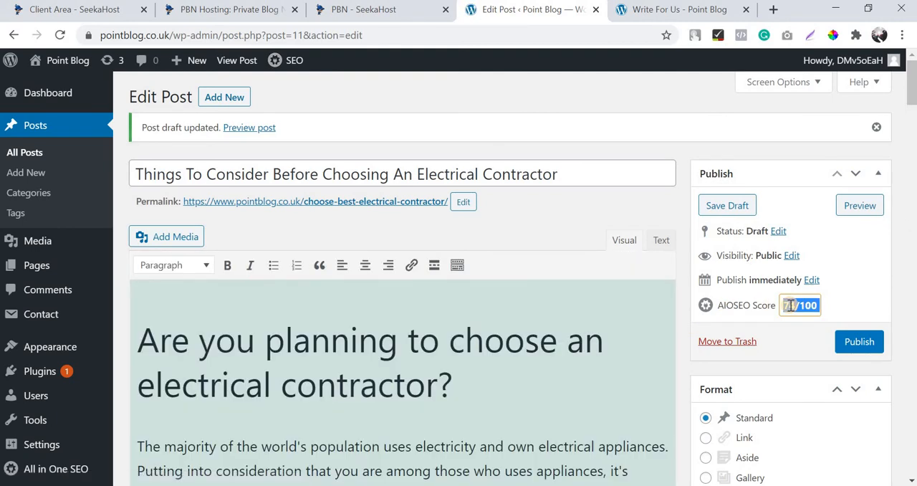
pyautogui.scroll(-4, 404, 272)
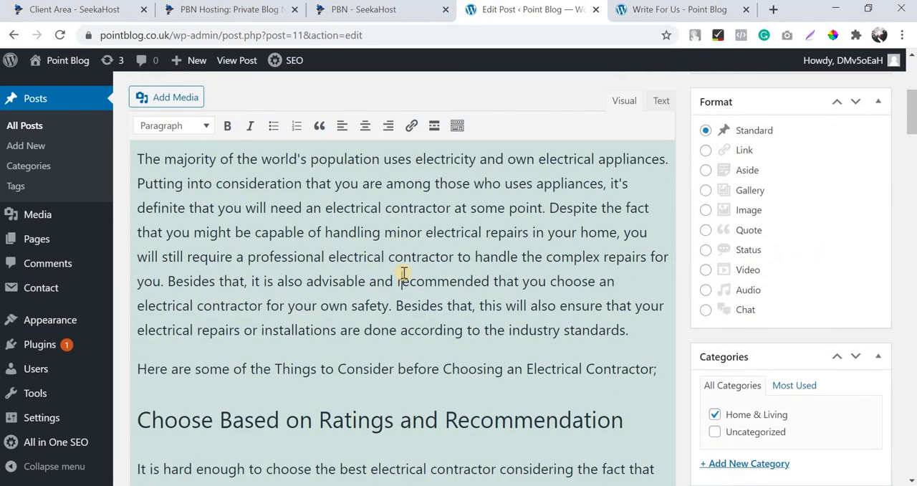
pyautogui.scroll(-10, 404, 272)
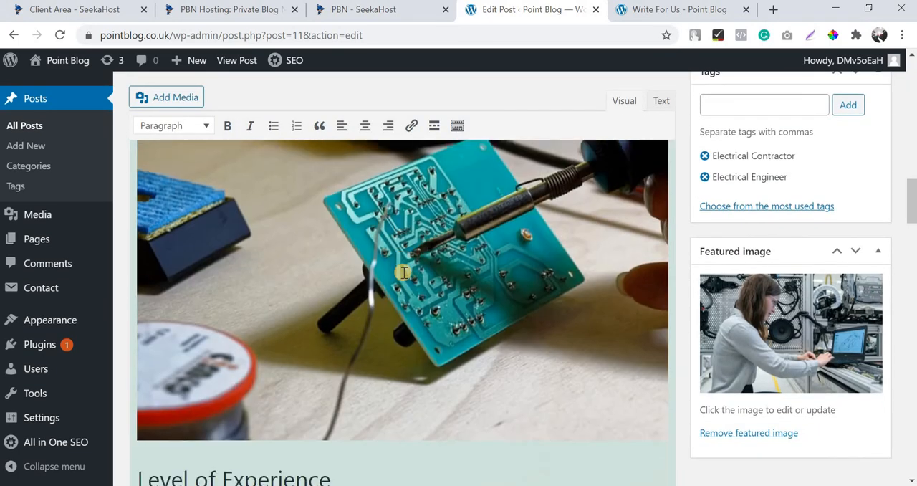
pyautogui.scroll(8, 406, 272)
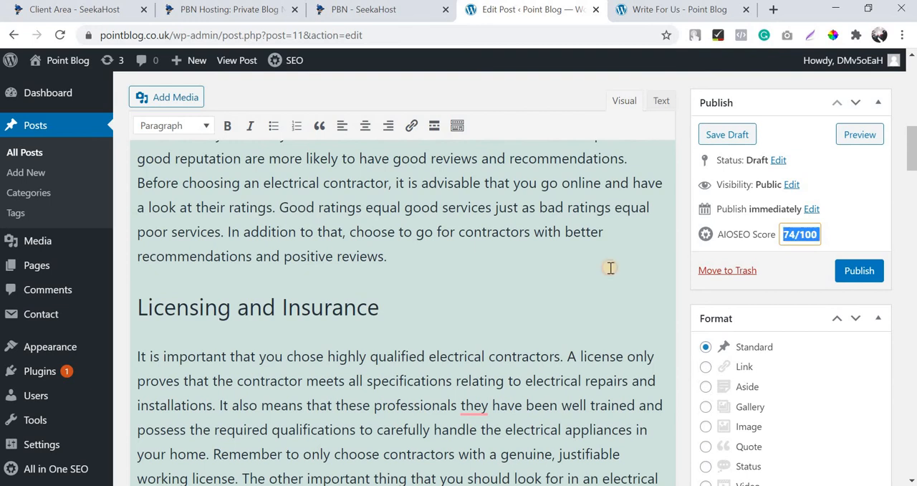
pyautogui.scroll(3, 537, 278)
pyautogui.scroll(4, 480, 311)
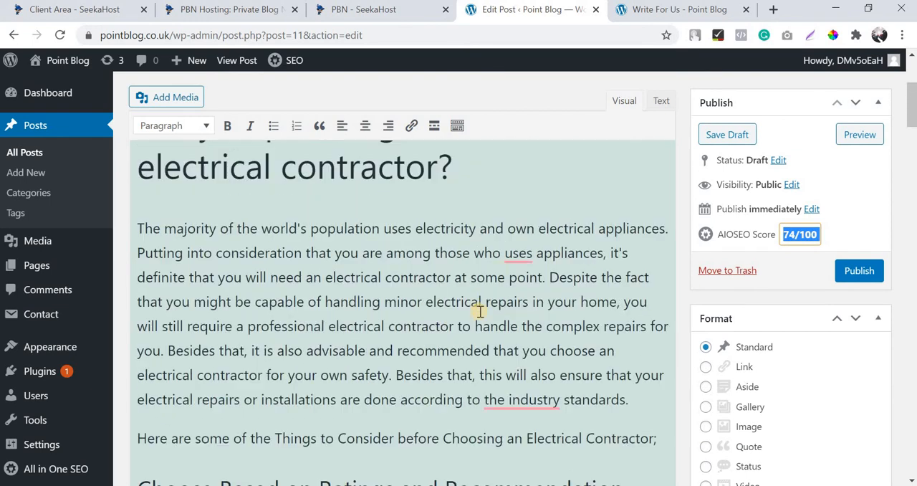
pyautogui.scroll(-2, 512, 307)
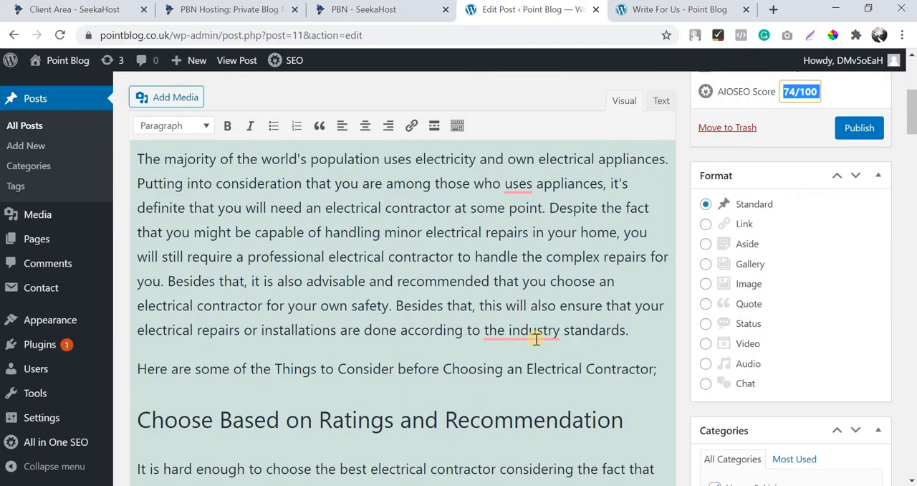
pyautogui.rightClick(251, 262)
pyautogui.click(244, 319)
pyautogui.scroll(-4, 243, 319)
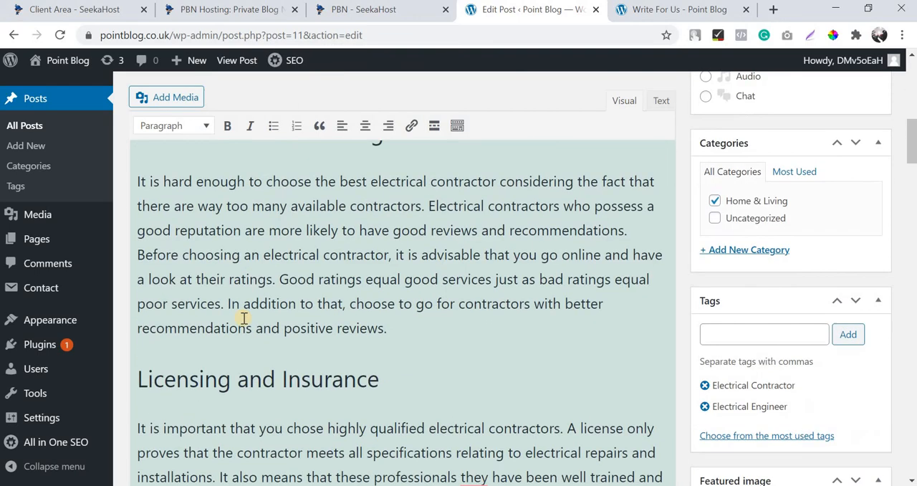
pyautogui.scroll(-8, 244, 318)
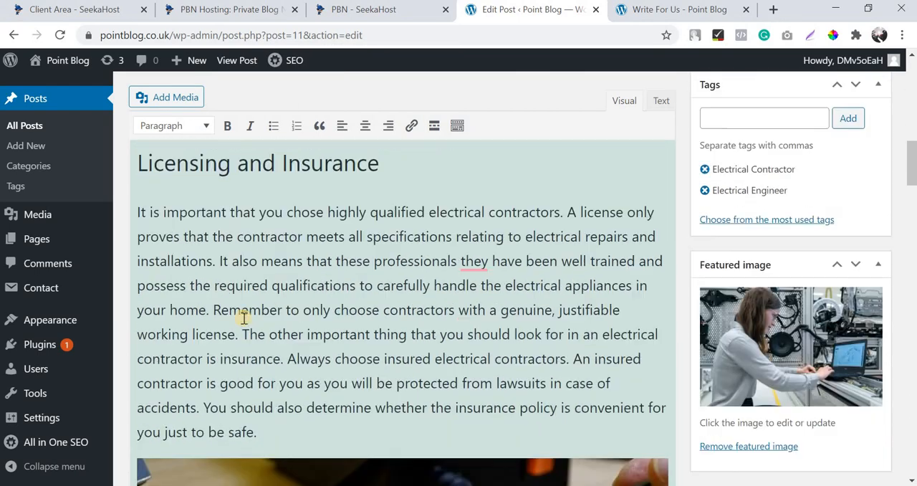
pyautogui.scroll(-10, 243, 319)
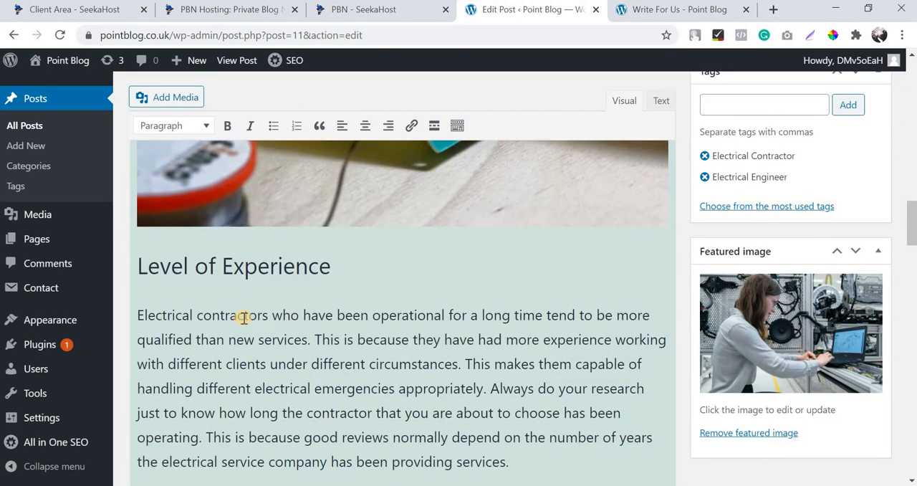
pyautogui.scroll(-4, 243, 318)
pyautogui.scroll(15, 244, 318)
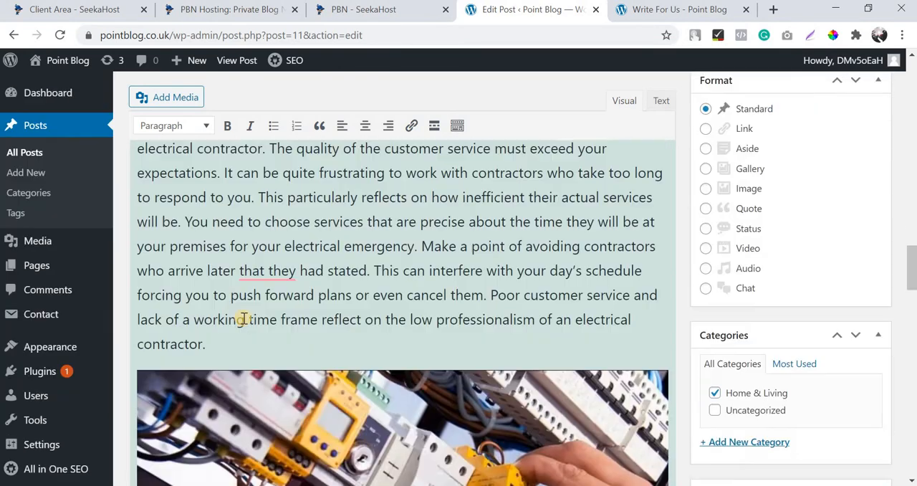
pyautogui.scroll(15, 243, 318)
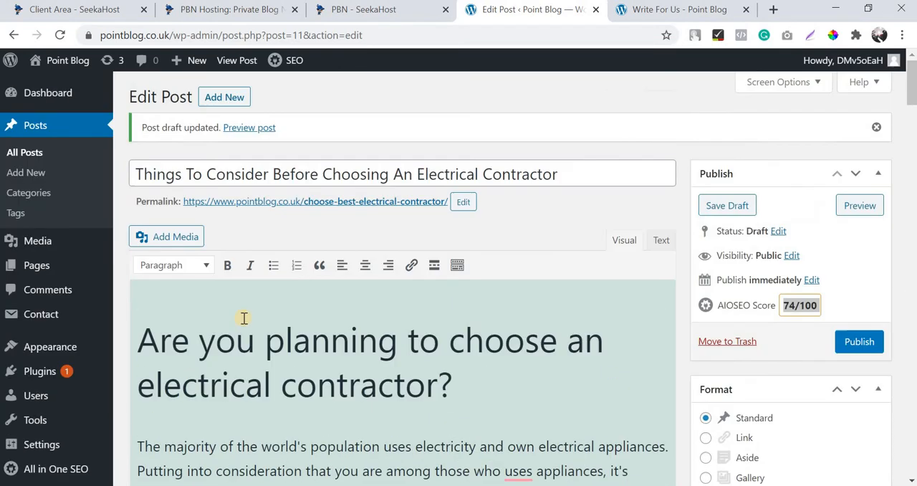
# Check the post's title, permalink, headings, images, Facebook fields and category before publishing.
pyautogui.click(402, 174)
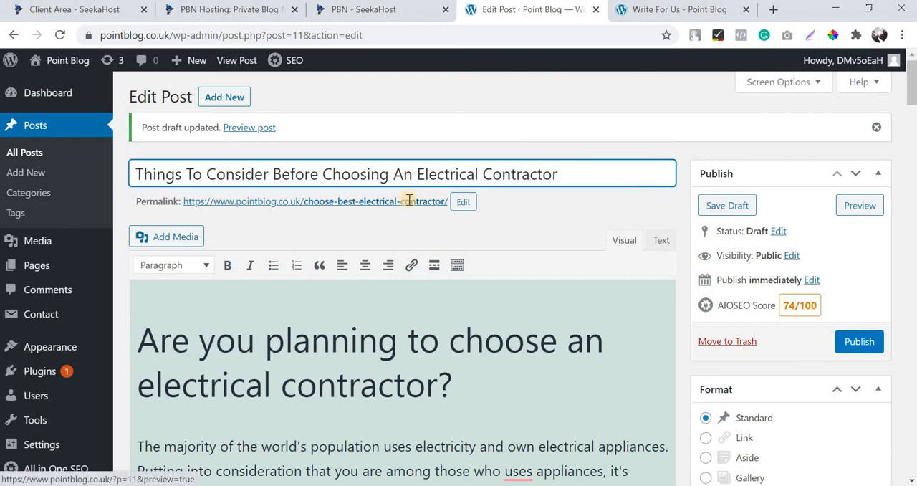
pyautogui.scroll(-12, 362, 213)
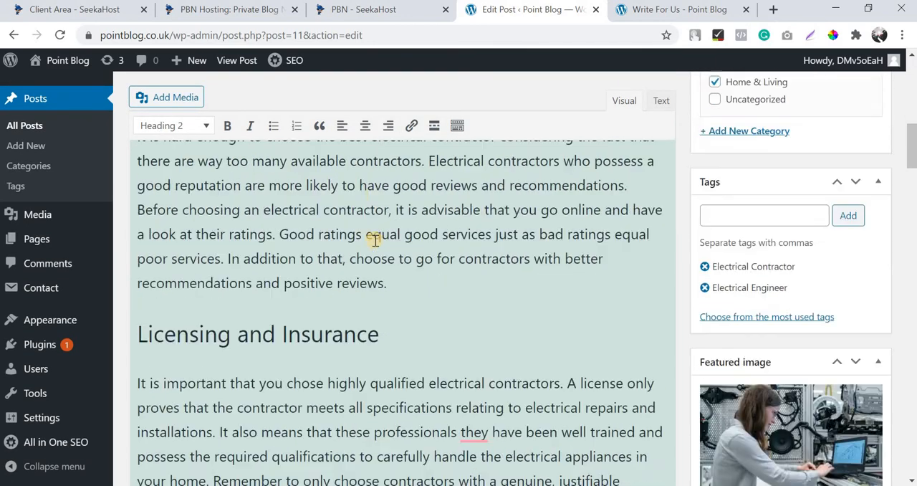
pyautogui.scroll(-5, 388, 291)
pyautogui.scroll(-15, 387, 296)
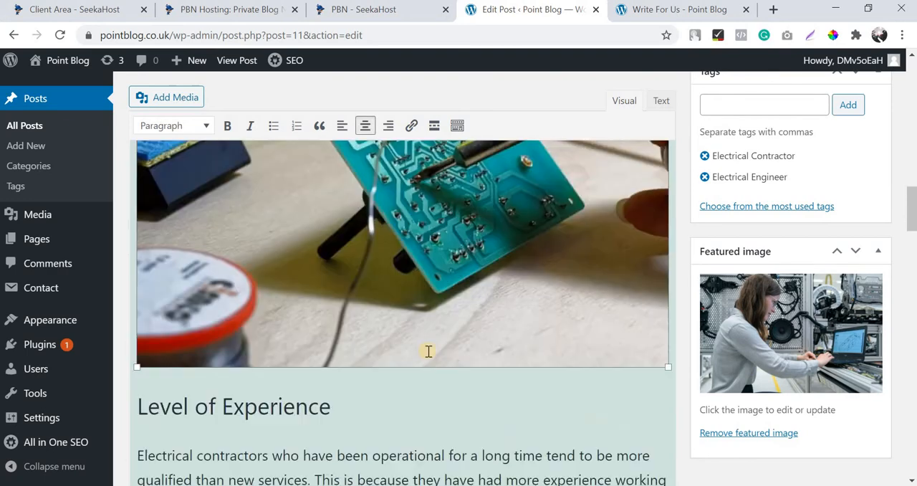
pyautogui.scroll(-3, 213, 178)
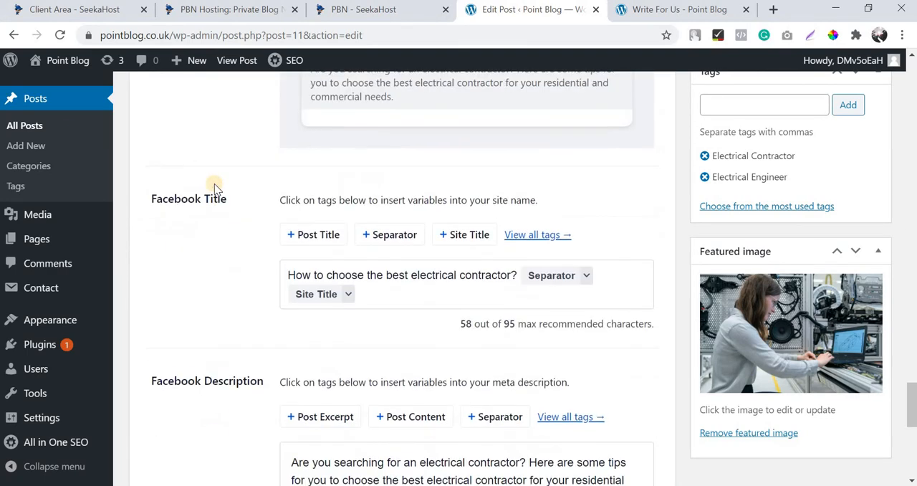
pyautogui.scroll(6, 150, 260)
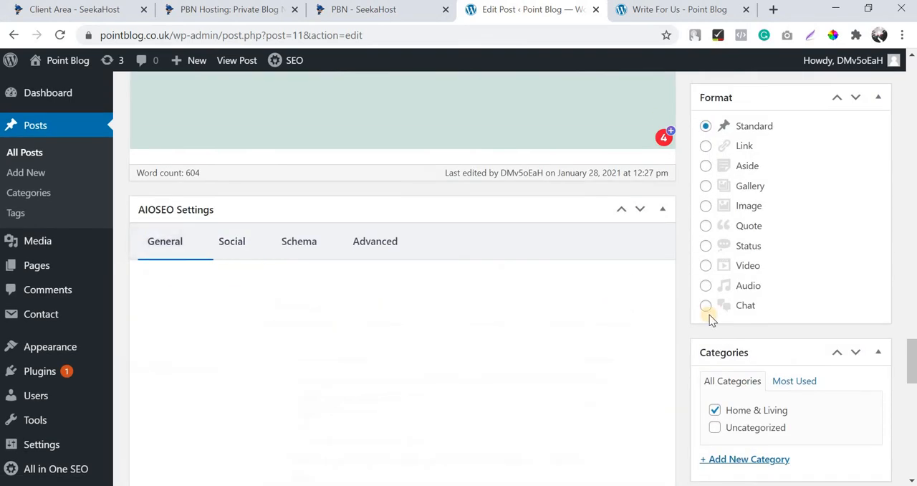
pyautogui.scroll(-3, 791, 344)
pyautogui.scroll(15, 490, 337)
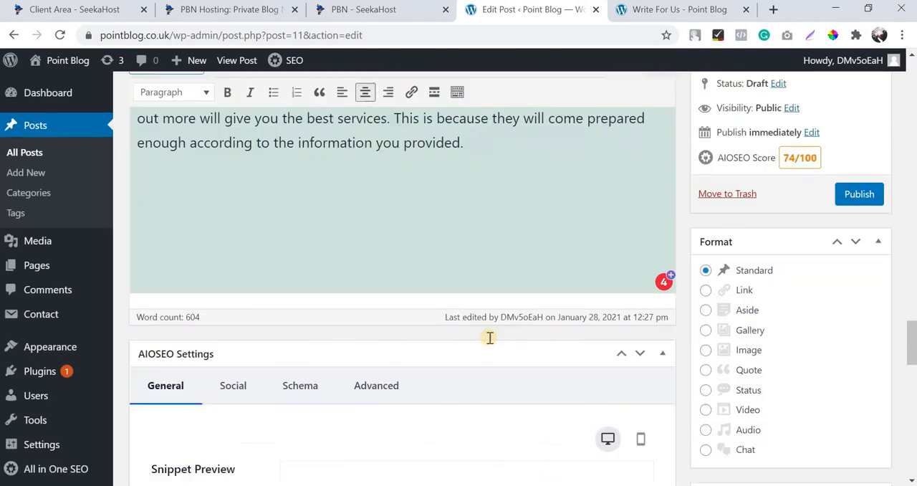
# Publish the post "Things To Consider Before Choosing An Electrical Contractor".
pyautogui.scroll(5, 489, 337)
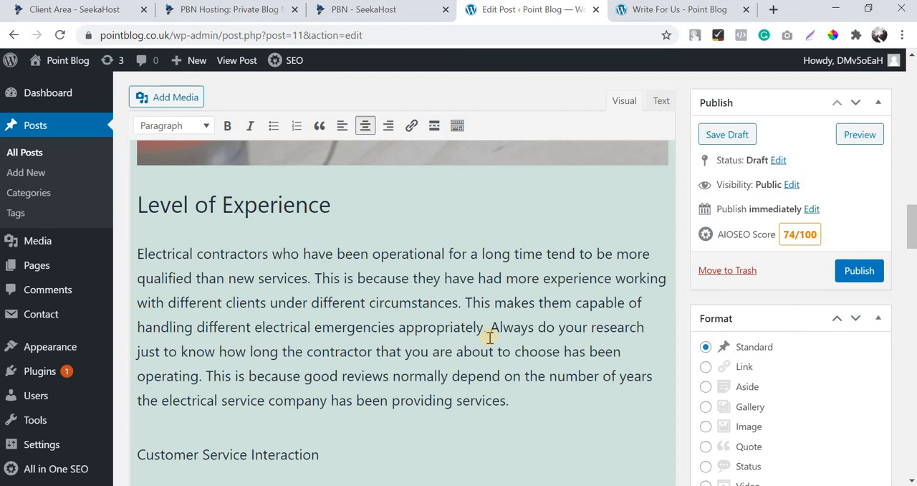
pyautogui.scroll(4, 490, 337)
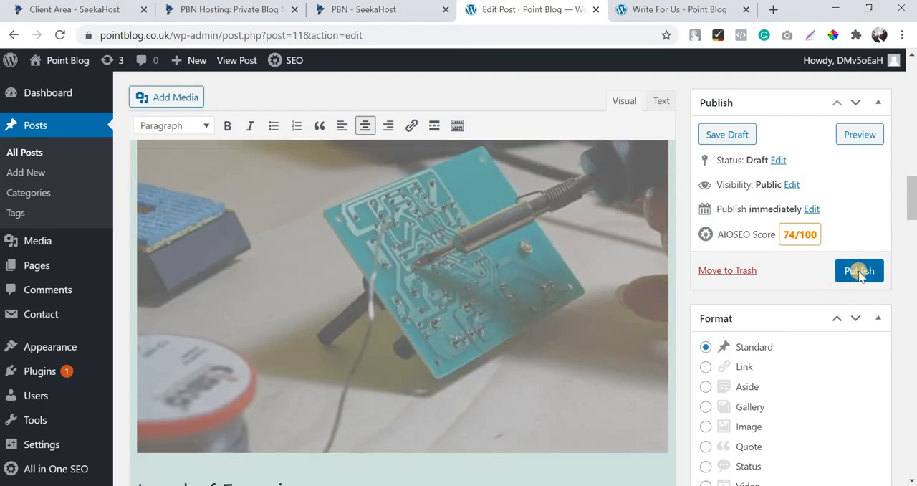
pyautogui.click(859, 271)
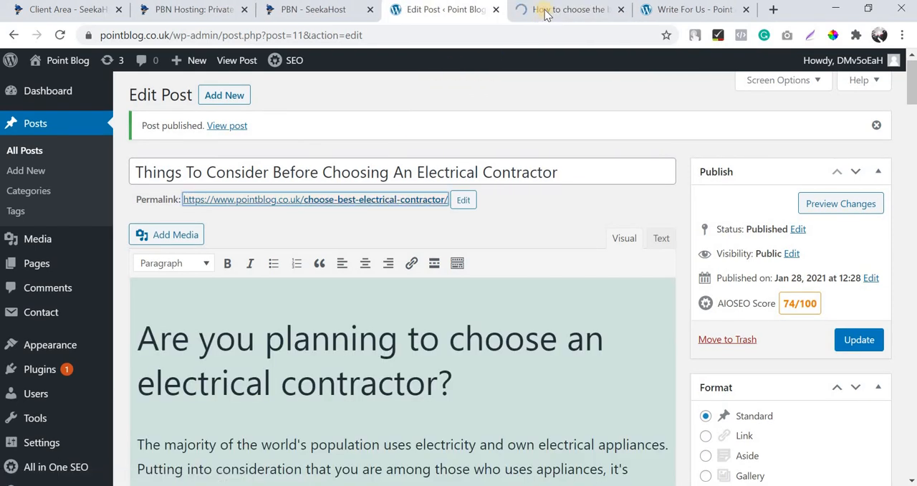
# View the live electrical contractor post and examine its title, featured image, sections, category and tags.
pyautogui.click(552, 12)
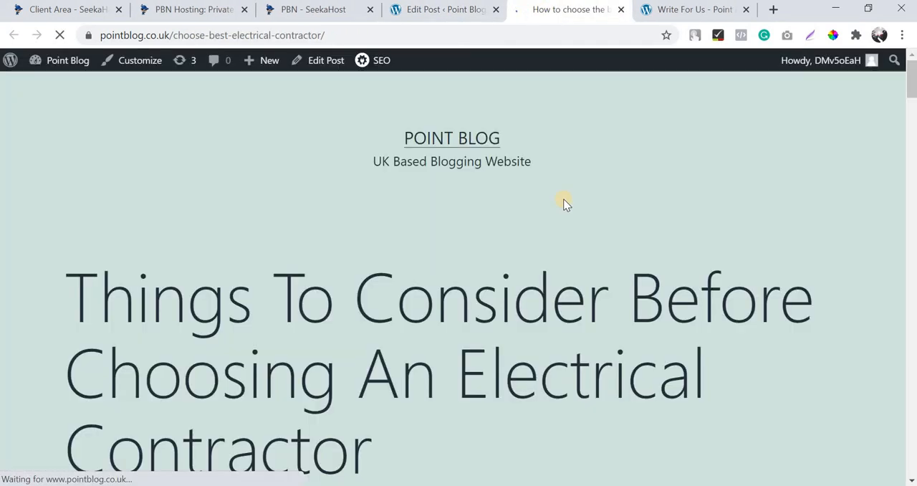
pyautogui.scroll(-8, 564, 200)
pyautogui.scroll(-20, 563, 203)
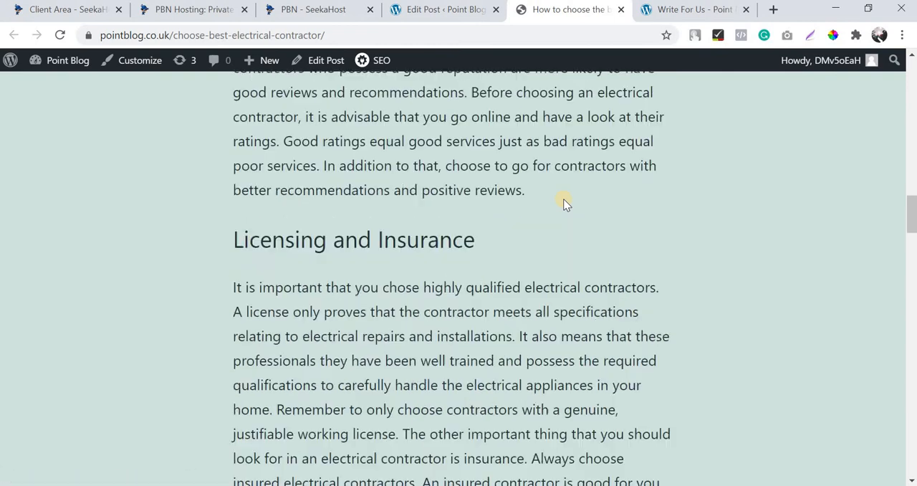
pyautogui.scroll(-15, 564, 203)
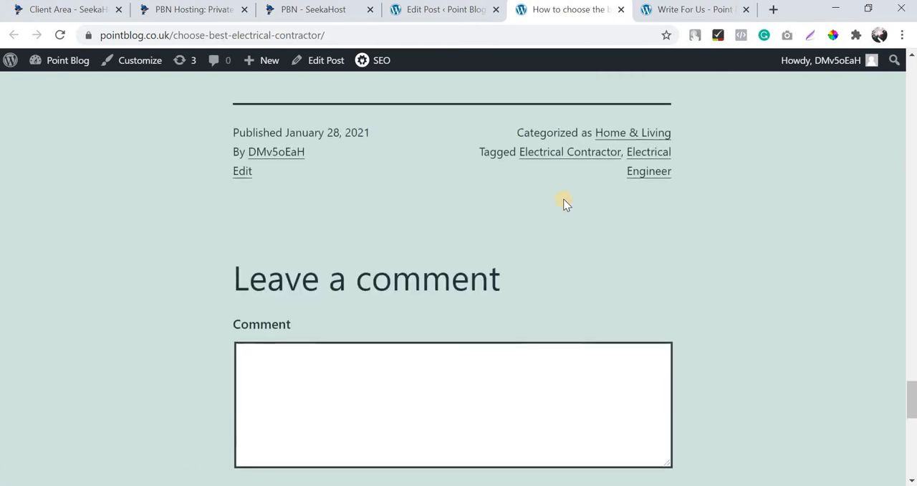
pyautogui.scroll(20, 563, 203)
pyautogui.scroll(10, 564, 202)
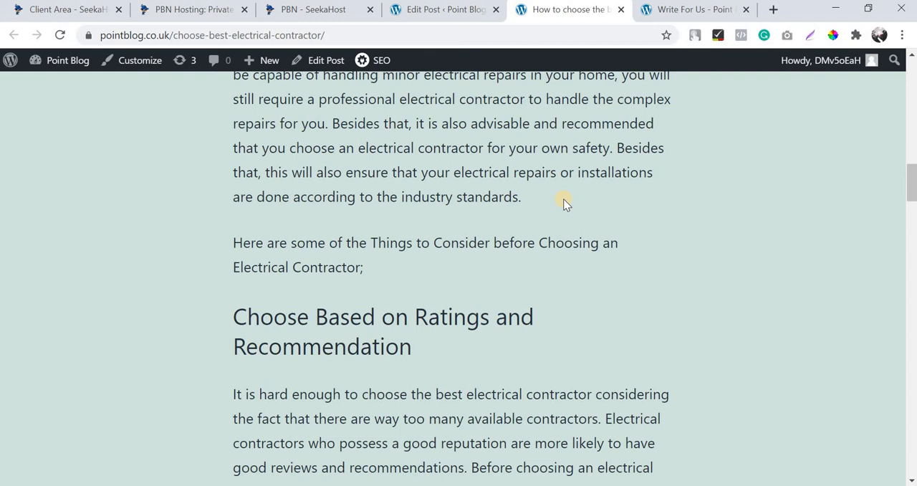
pyautogui.scroll(10, 563, 199)
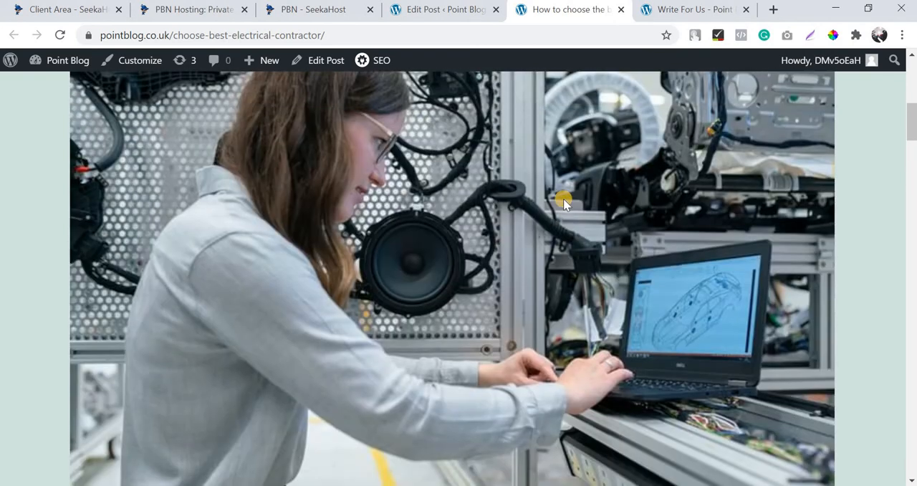
pyautogui.scroll(2, 564, 199)
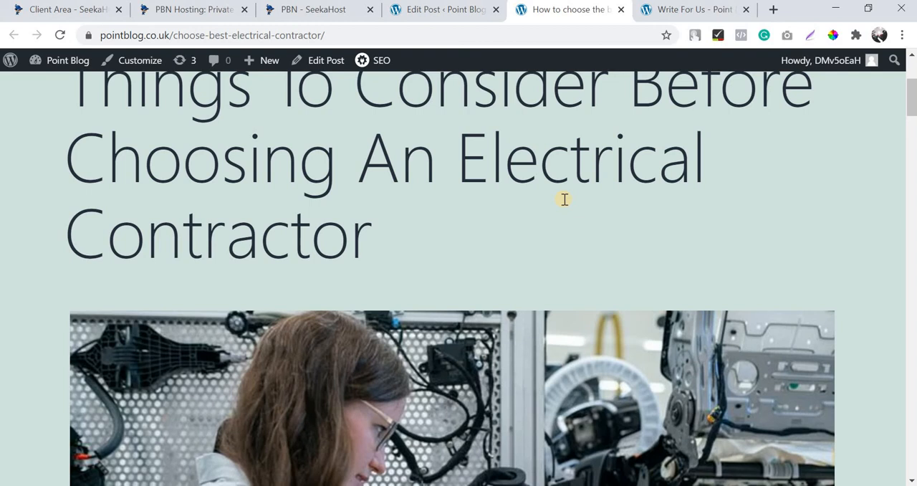
# Move the default "Hello world!" post to the trash from the list of all posts.
pyautogui.click(440, 8)
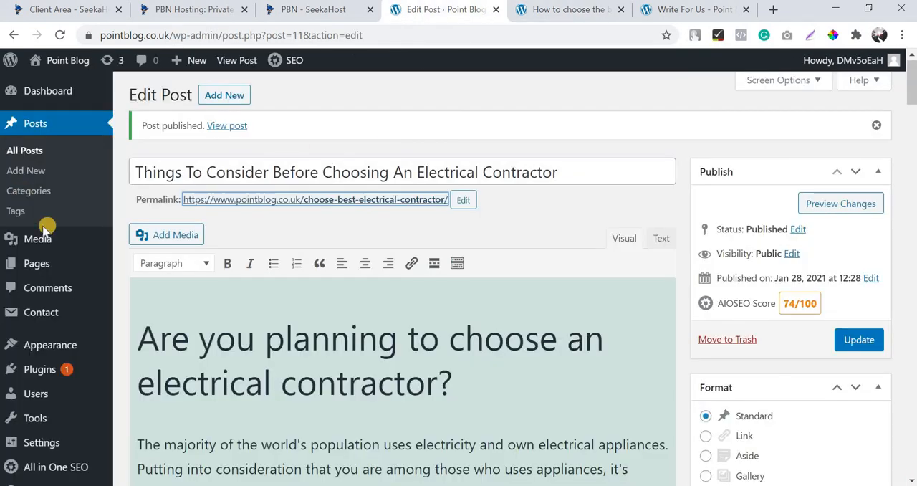
pyautogui.click(19, 154)
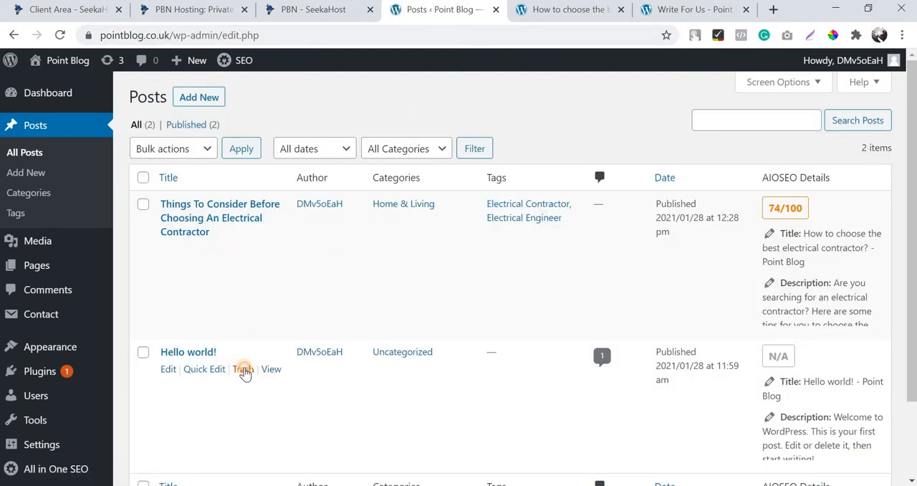
pyautogui.click(244, 370)
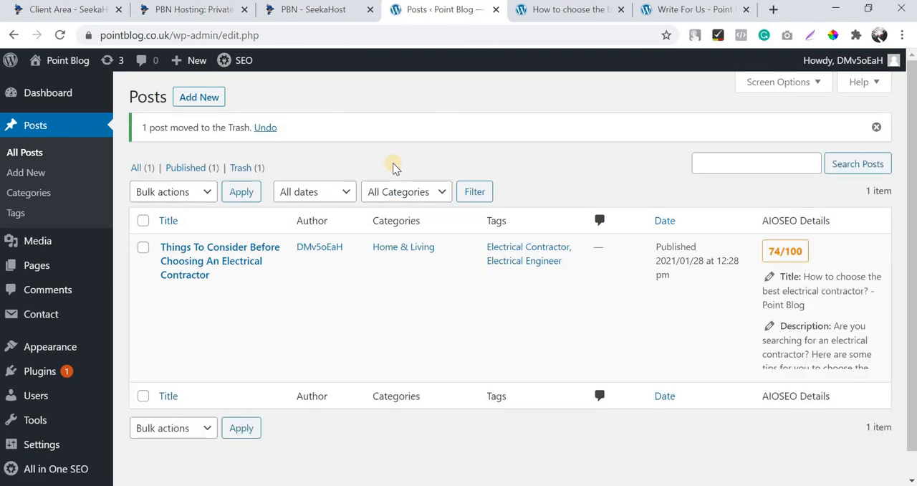
# Open Google Search Console in place of the live post, close the Write For Us page, and start the console.
pyautogui.click(545, 11)
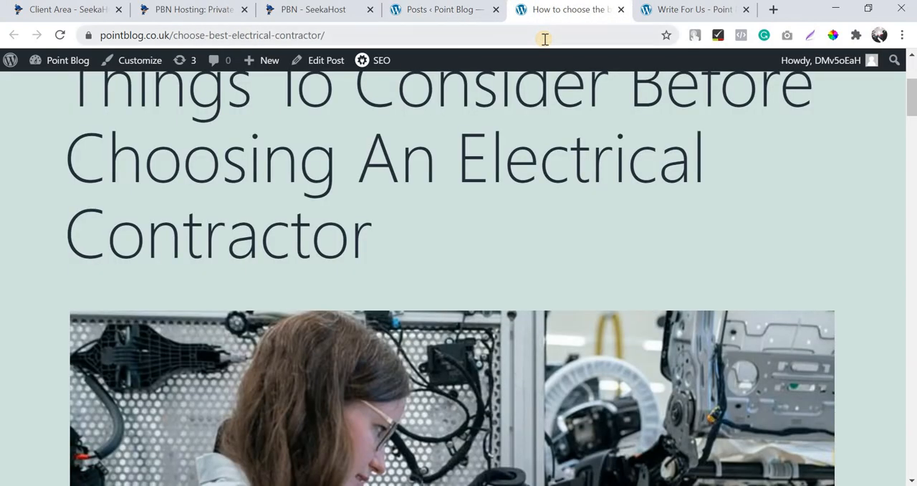
pyautogui.click(545, 37)
pyautogui.write('search')
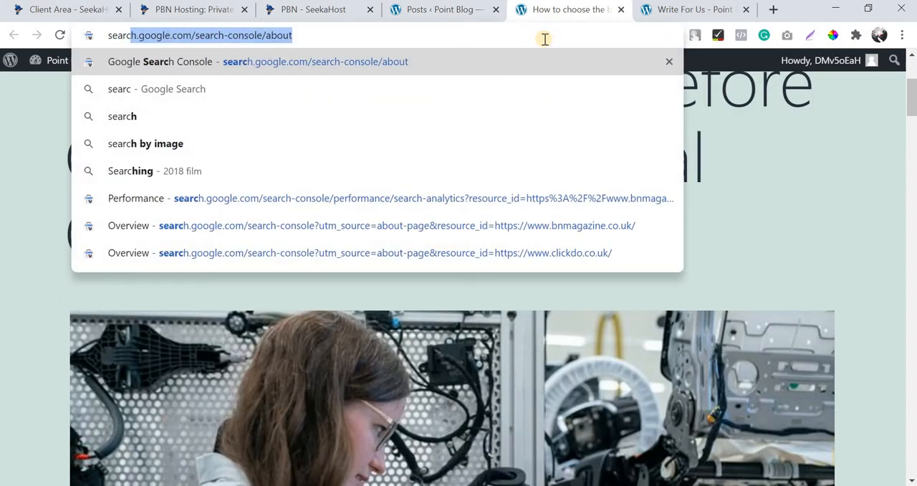
pyautogui.press('Return')
pyautogui.click(748, 11)
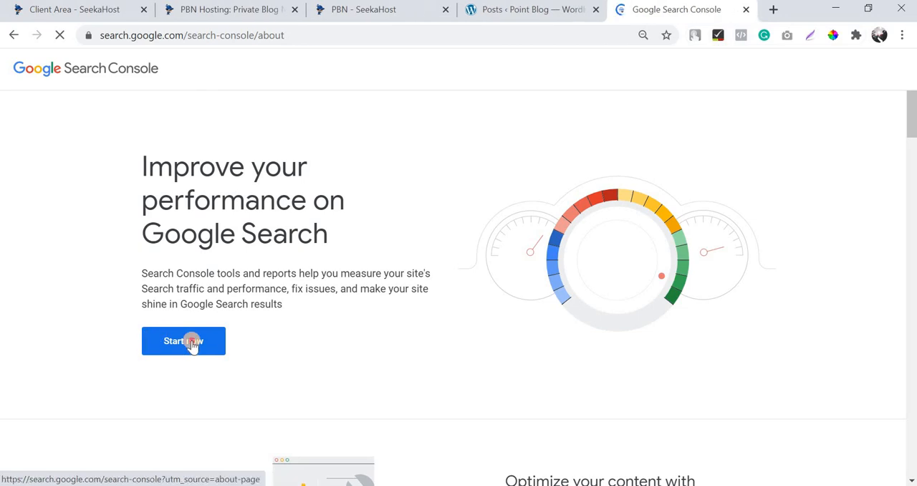
pyautogui.click(191, 342)
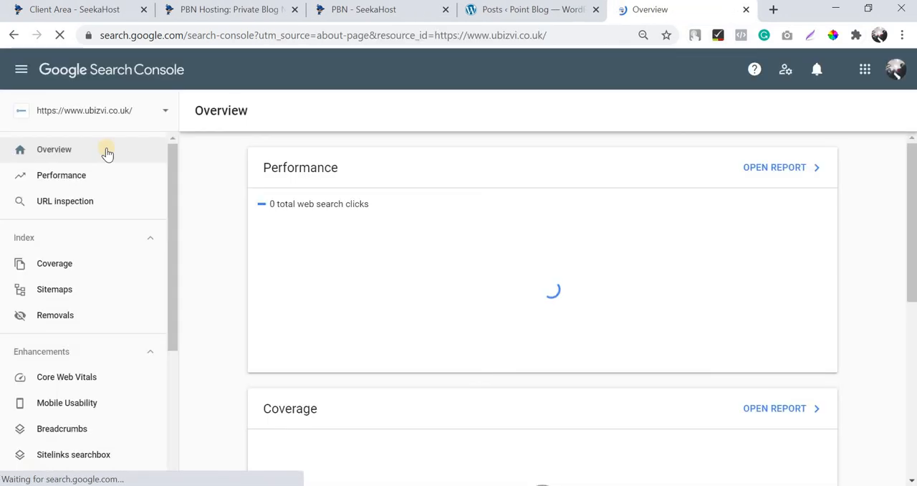
pyautogui.click(102, 109)
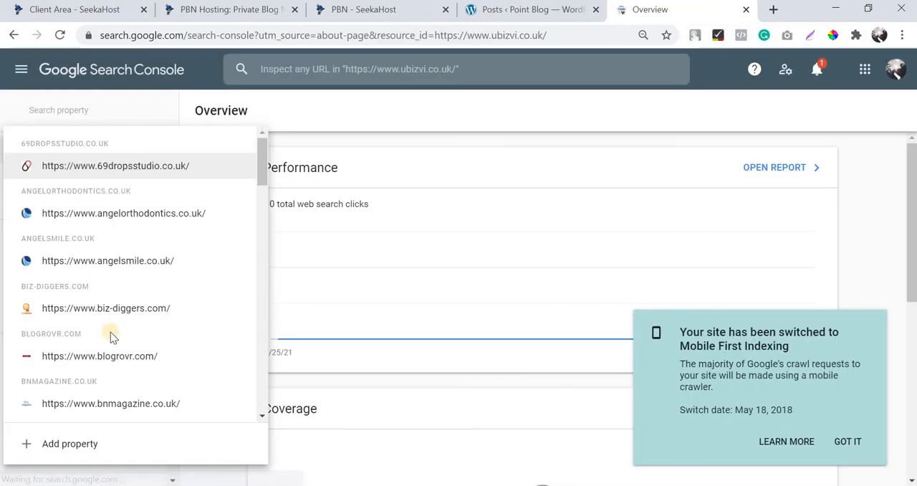
pyautogui.click(70, 444)
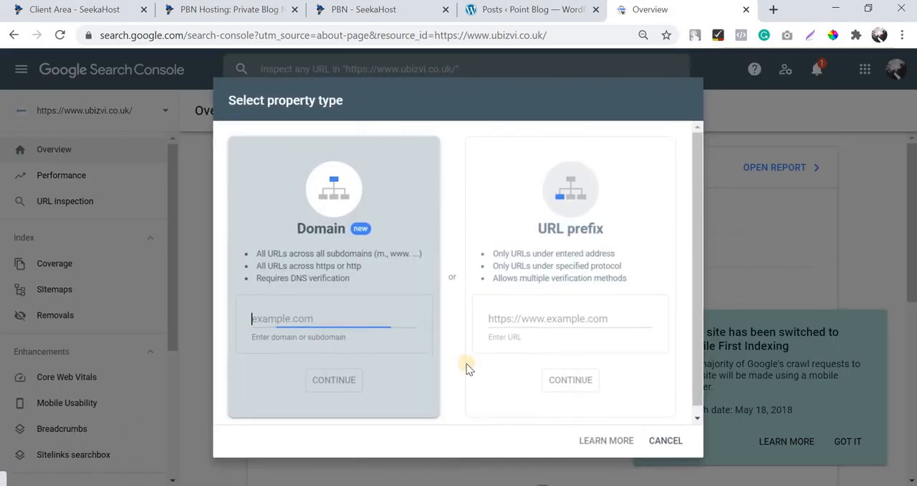
pyautogui.click(528, 11)
pyautogui.click(175, 35)
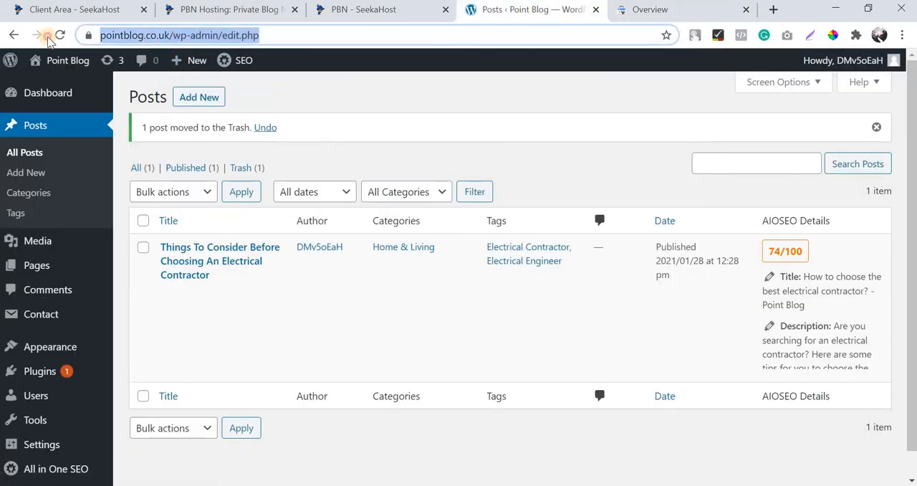
pyautogui.doubleClick(220, 35)
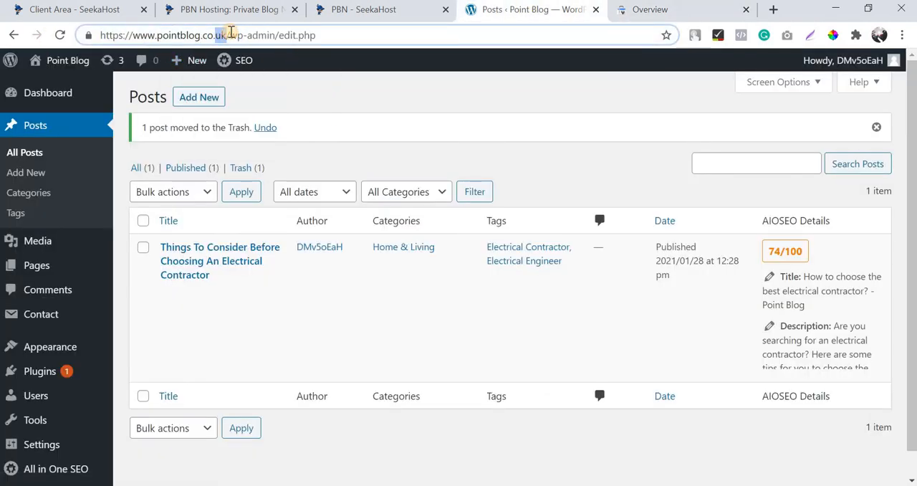
pyautogui.moveTo(231, 34); pyautogui.dragTo(100, 34)
pyautogui.hotkey('ctrl', 'c')
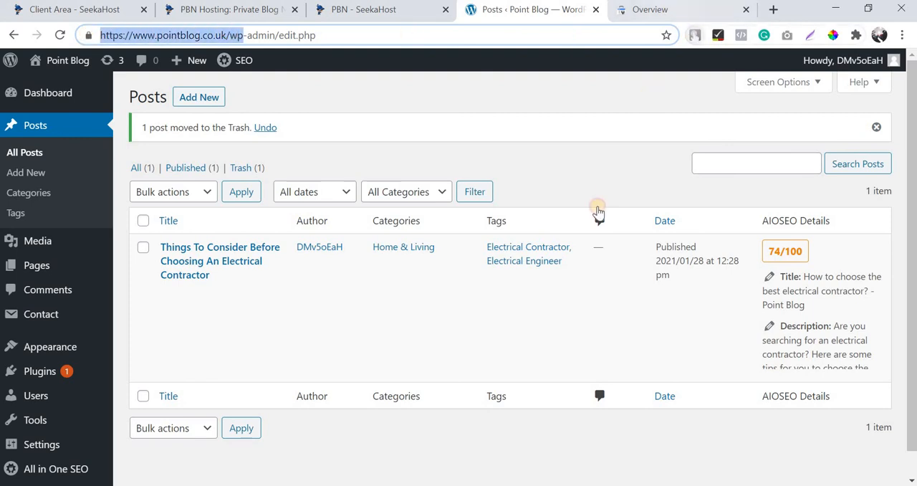
pyautogui.hotkey('ctrl', 'Tab')
pyautogui.click(549, 319)
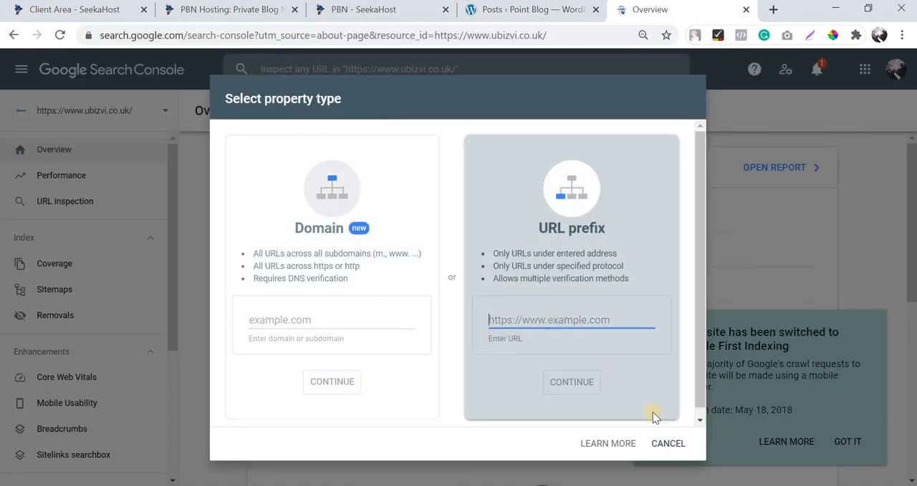
pyautogui.hotkey('ctrl', 'v')
pyautogui.click(576, 368)
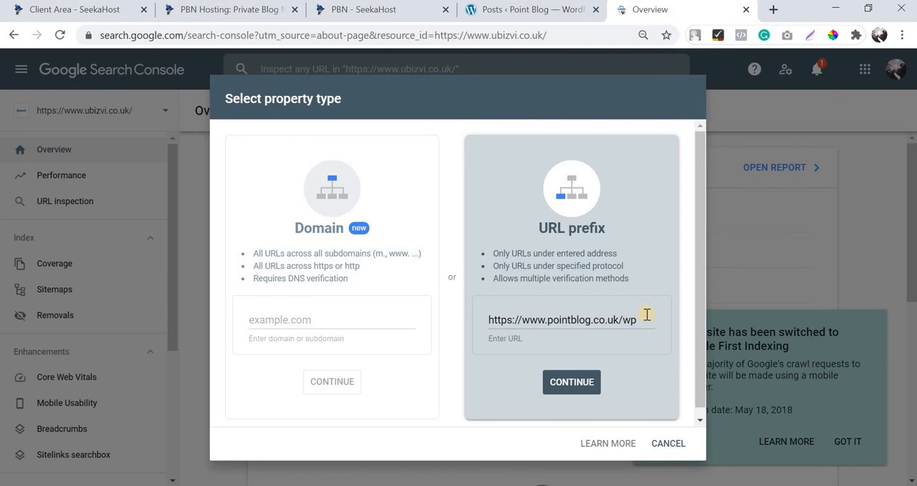
pyautogui.click(647, 316)
pyautogui.click(577, 382)
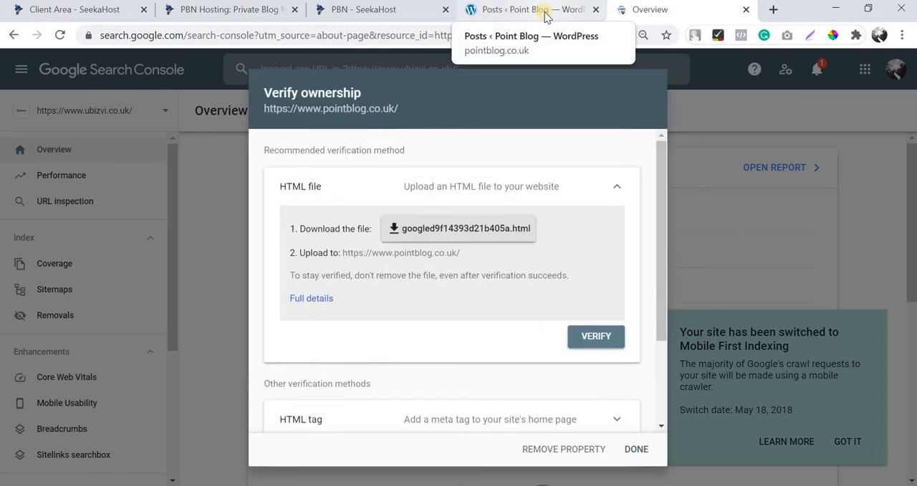
# Expand the HTML tag verification method and copy its google-site-verification meta tag.
pyautogui.scroll(-2, 524, 303)
pyautogui.click(529, 302)
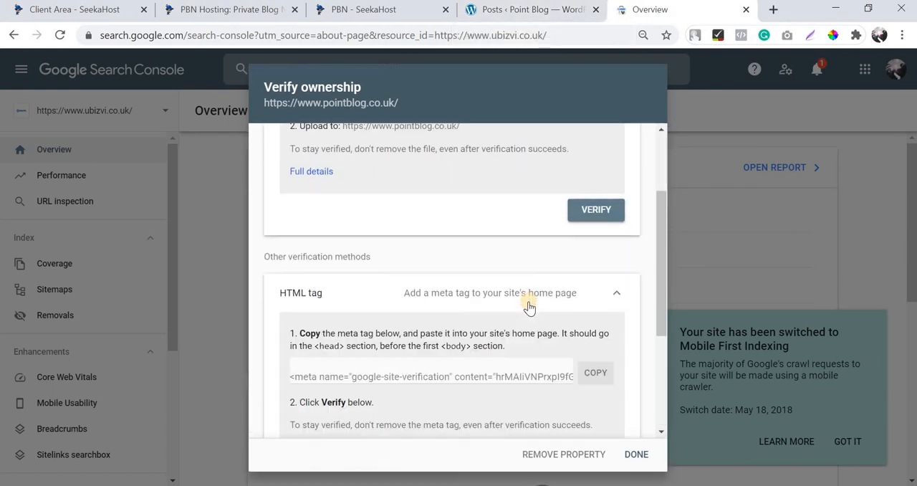
pyautogui.scroll(-2, 529, 307)
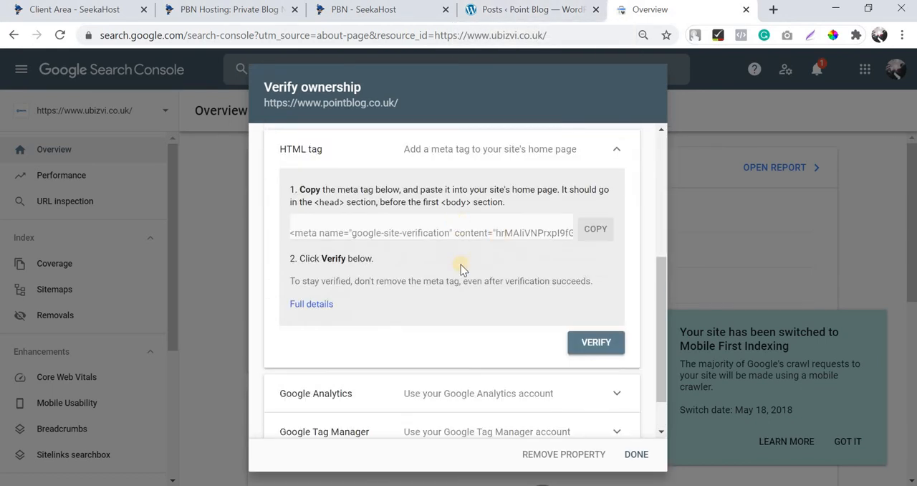
pyautogui.scroll(-1, 465, 344)
pyautogui.scroll(-1, 505, 292)
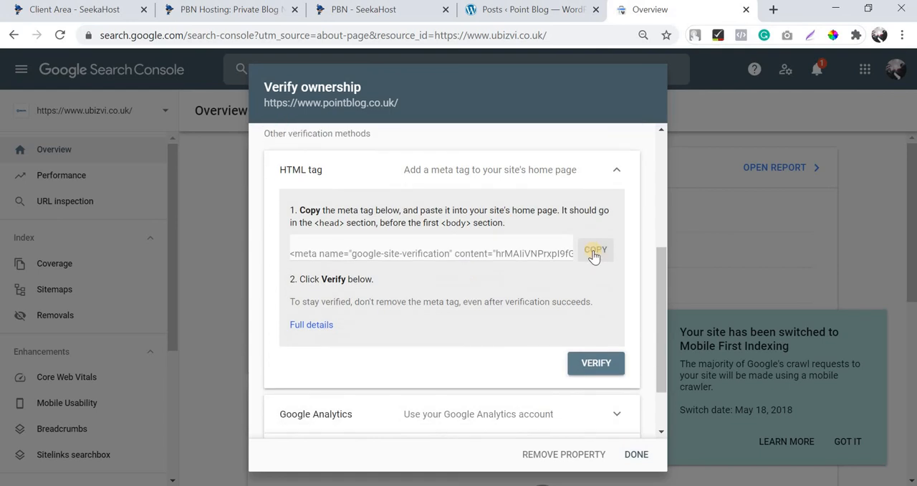
pyautogui.scroll(1, 587, 326)
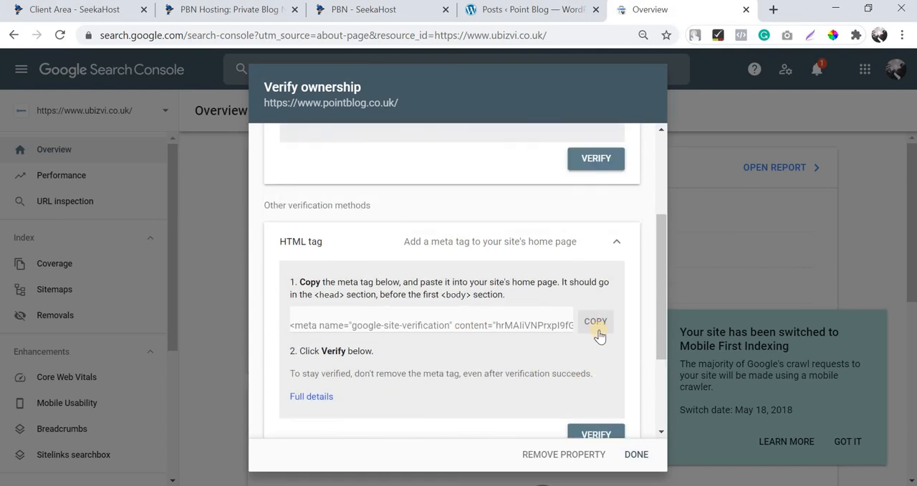
pyautogui.click(595, 321)
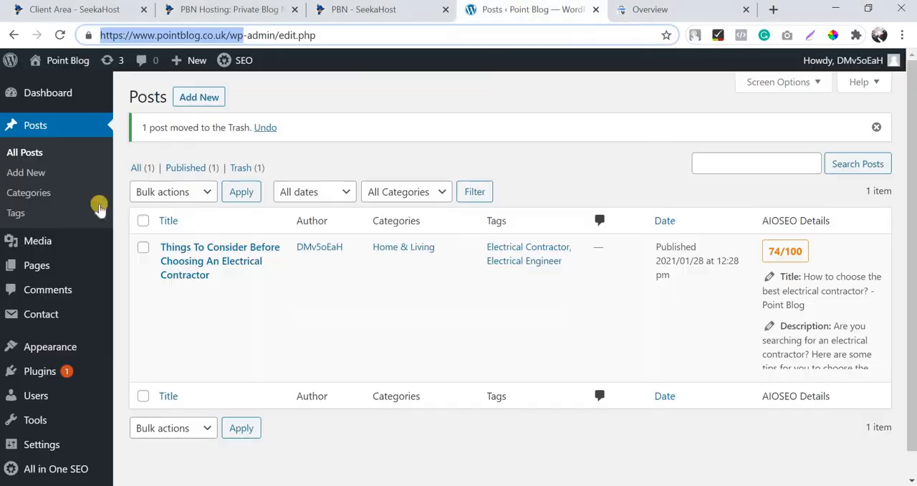
# In the WordPress admin, search the plugins for "tracking code manager" and install Tracking Code Manager.
pyautogui.click(525, 9)
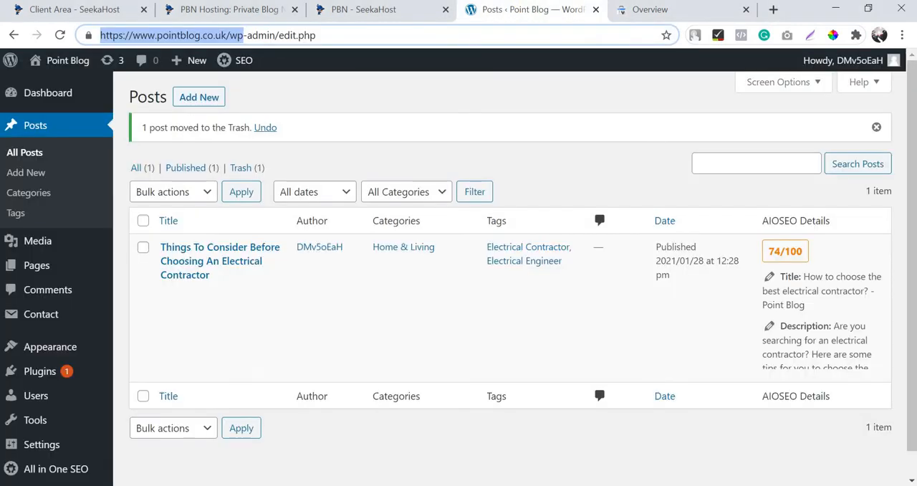
pyautogui.scroll(-1, 52, 355)
pyautogui.moveTo(55, 343)
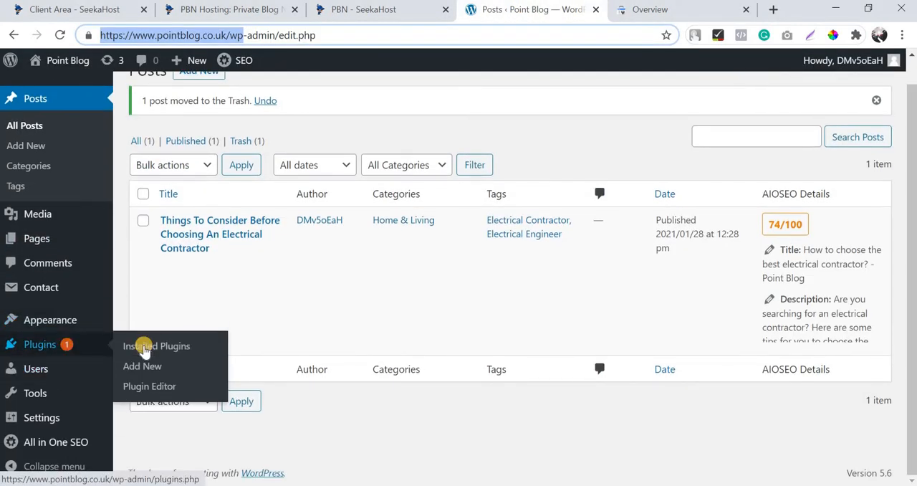
pyautogui.click(142, 367)
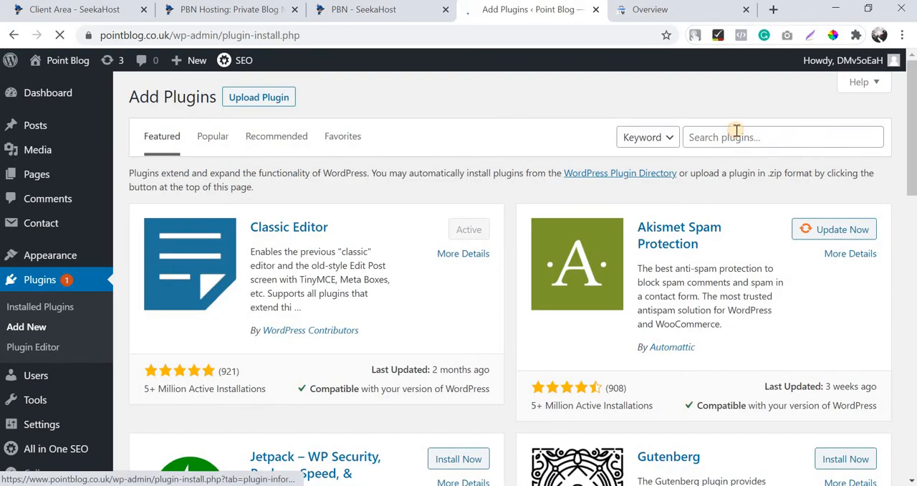
pyautogui.click(736, 136)
pyautogui.click(743, 198)
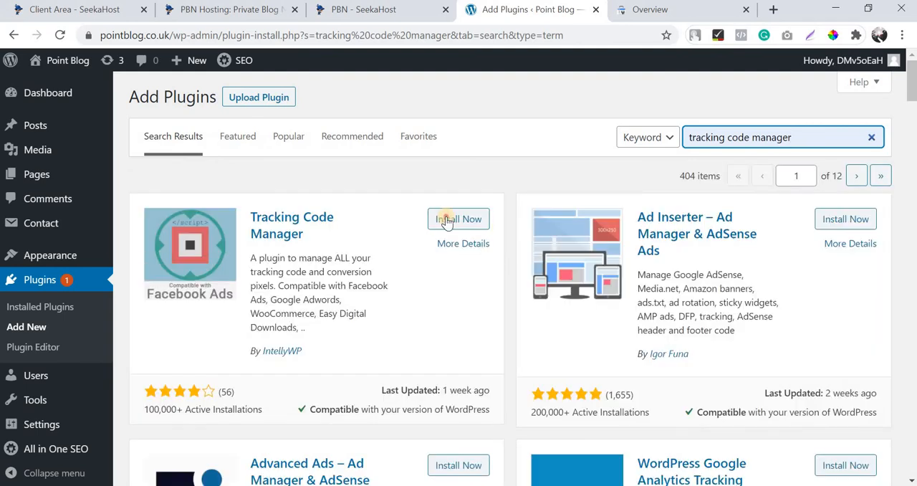
pyautogui.click(446, 222)
# Copy the site verification meta tag from Search Console again and return to the plugin installation.
pyautogui.click(652, 9)
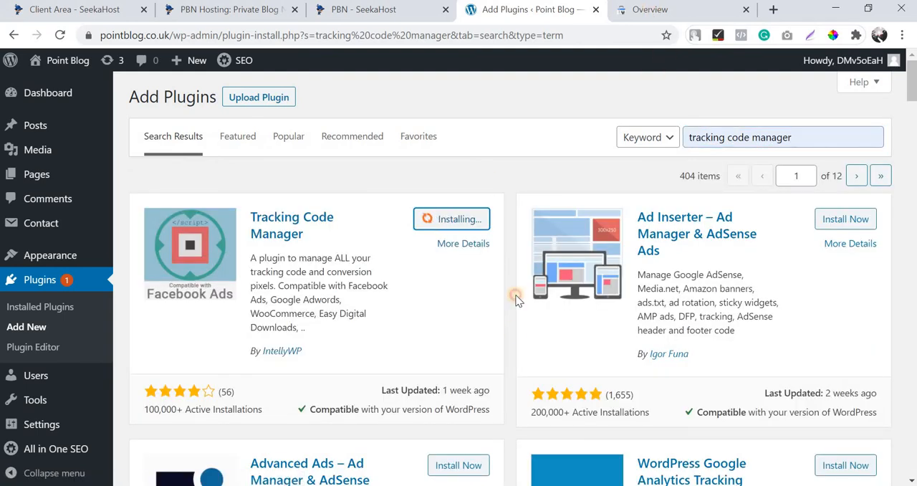
pyautogui.click(585, 324)
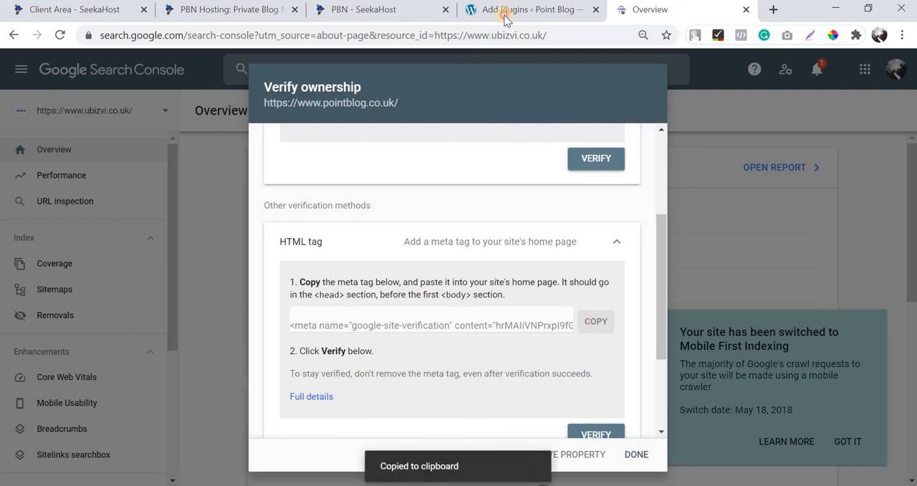
pyautogui.click(534, 10)
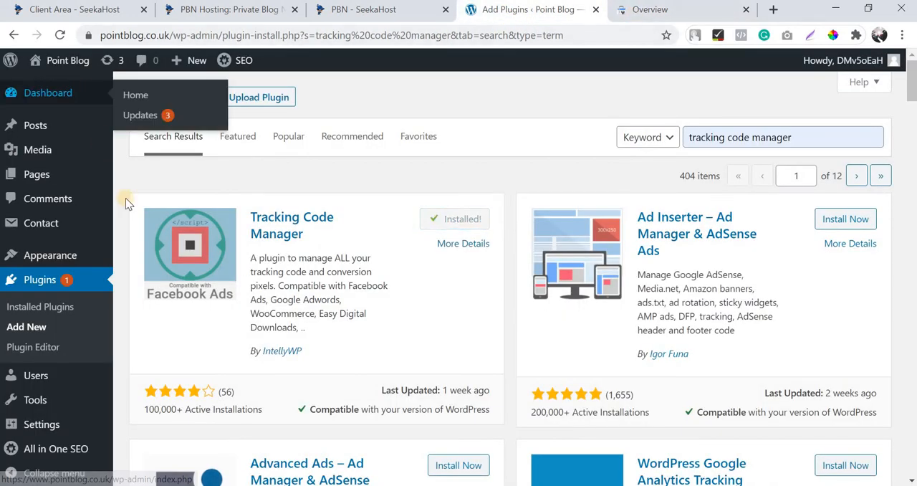
# Activate Tracking Code Manager and continue with its free version.
pyautogui.click(464, 222)
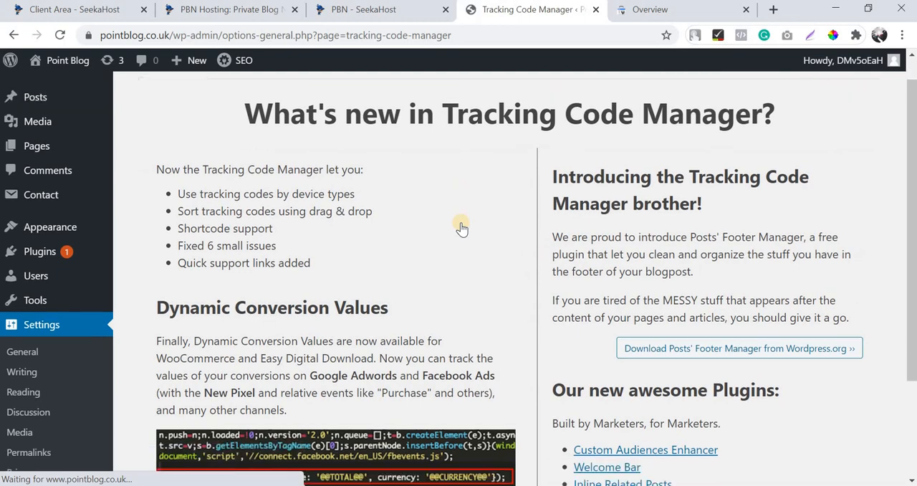
pyautogui.scroll(-2, 461, 225)
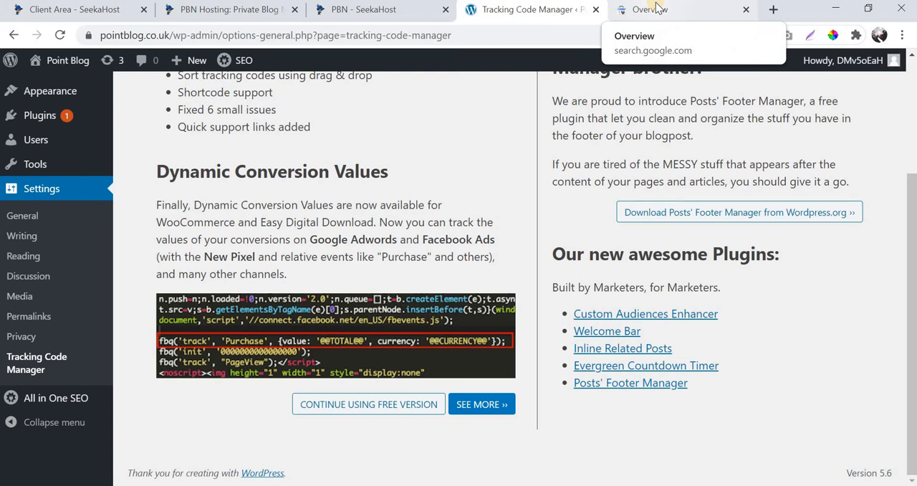
pyautogui.click(374, 405)
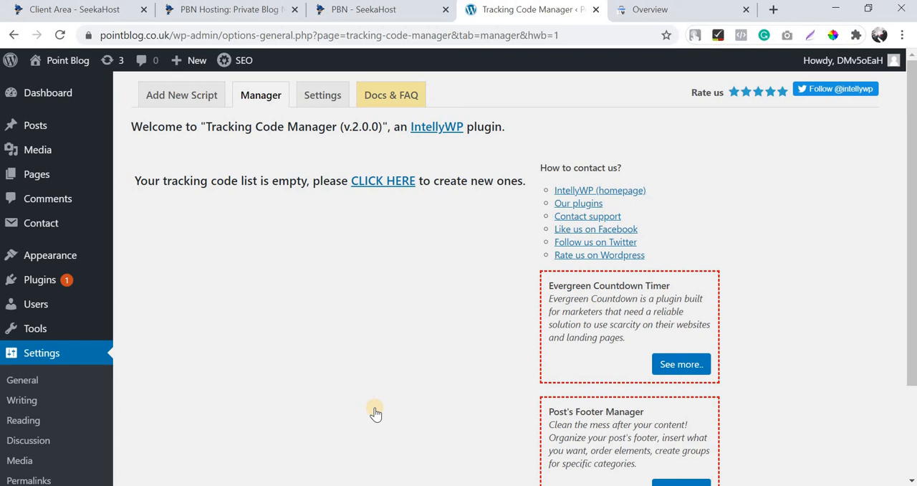
# Create a new tracking code named "Search Console".
pyautogui.click(393, 187)
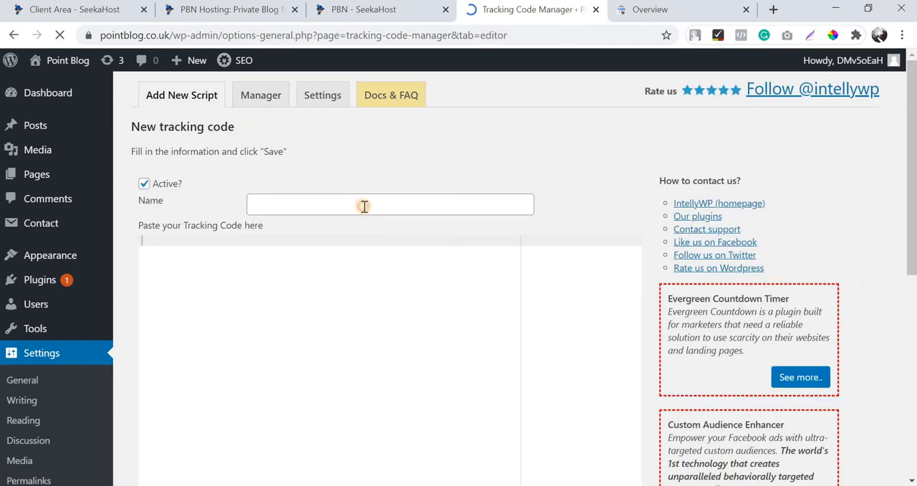
pyautogui.click(364, 206)
pyautogui.write('Search Console')
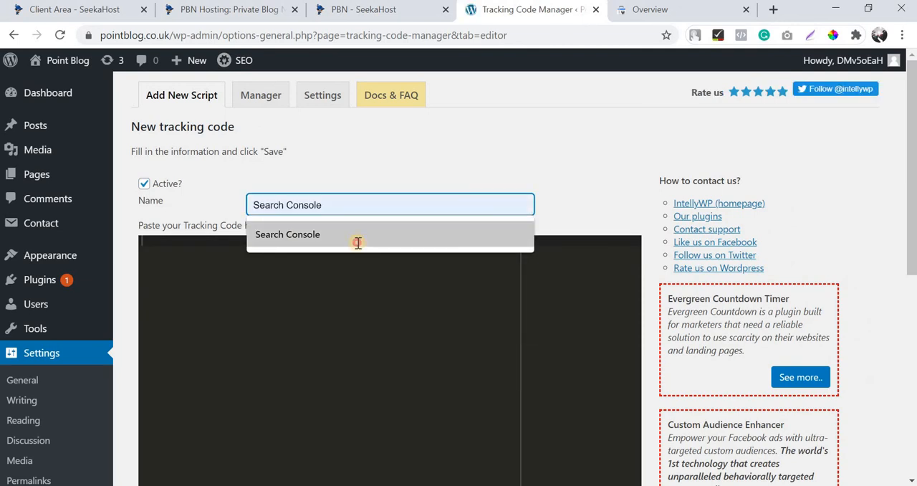
pyautogui.click(358, 241)
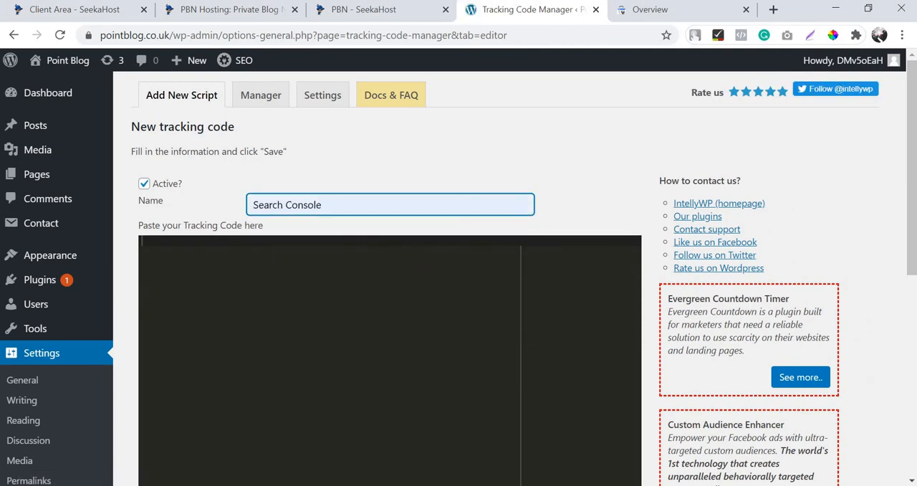
# Paste the site verification meta tag from Search Console into the tracking code and check its Before </HEAD> position against the verification instructions.
pyautogui.click(533, 246)
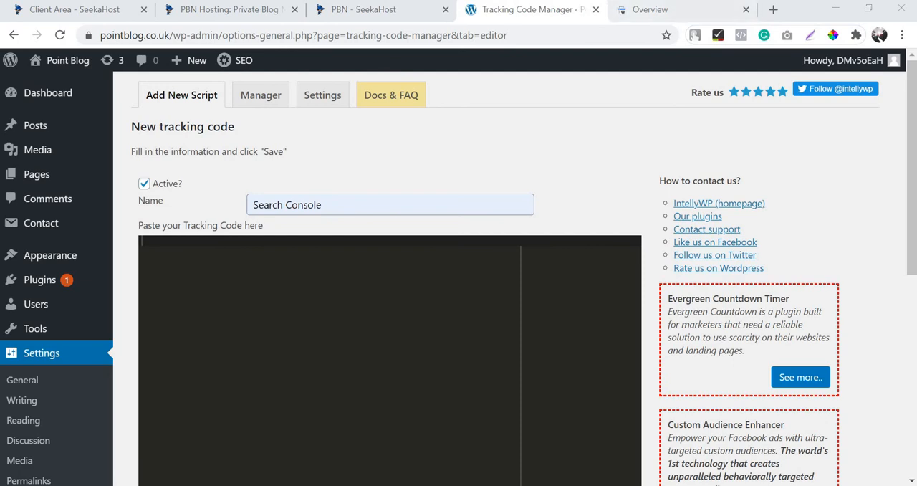
pyautogui.click(648, 9)
pyautogui.click(595, 322)
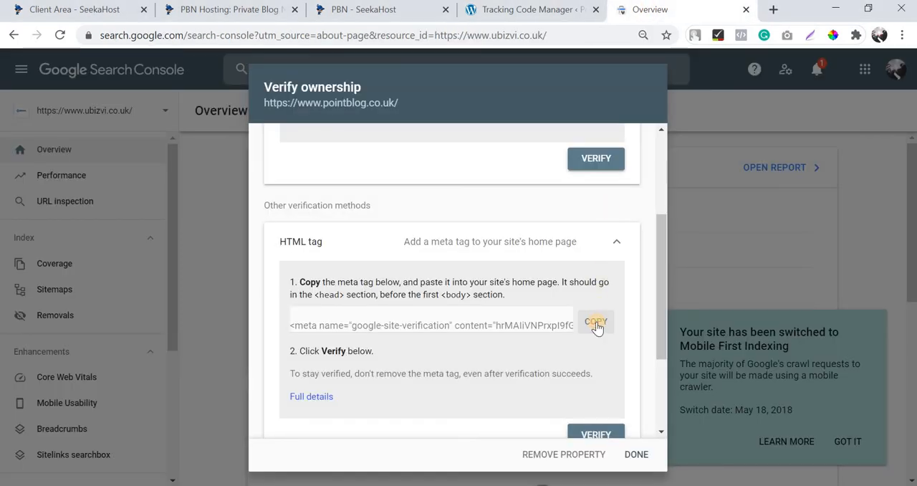
pyautogui.click(516, 9)
pyautogui.click(311, 339)
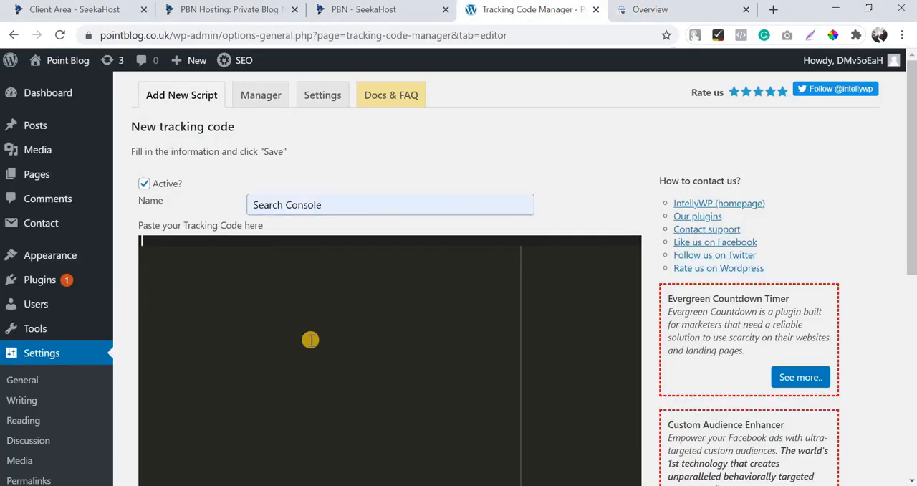
pyautogui.hotkey('ctrl', 'v')
pyautogui.scroll(-5, 309, 337)
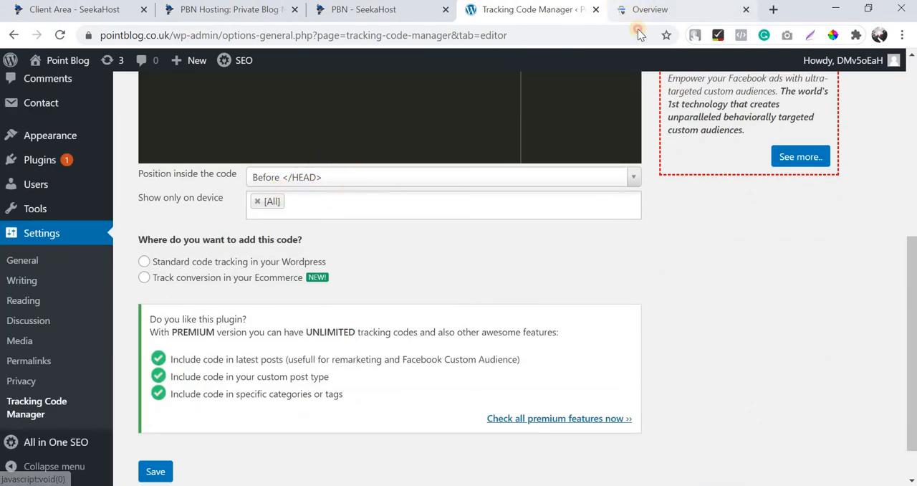
pyautogui.click(648, 9)
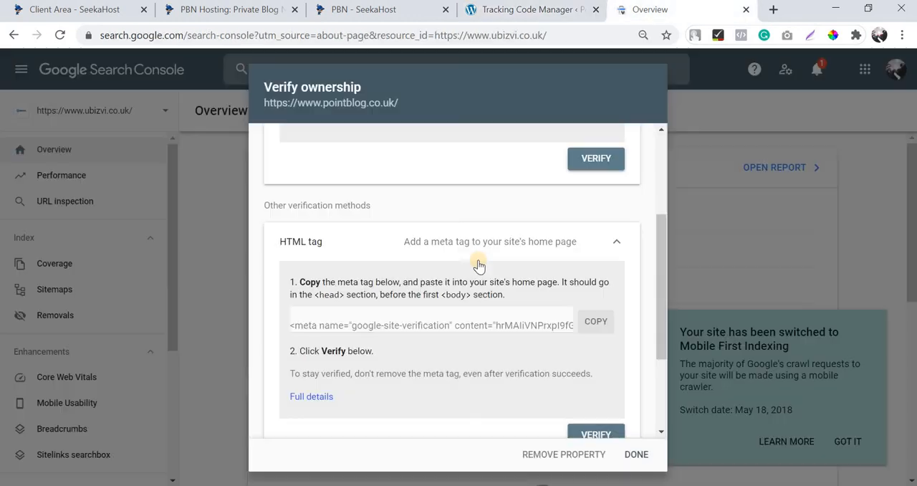
# Set the Search Console tracking code to standard WordPress tracking across the whole website and save it.
pyautogui.tripleClick(398, 278)
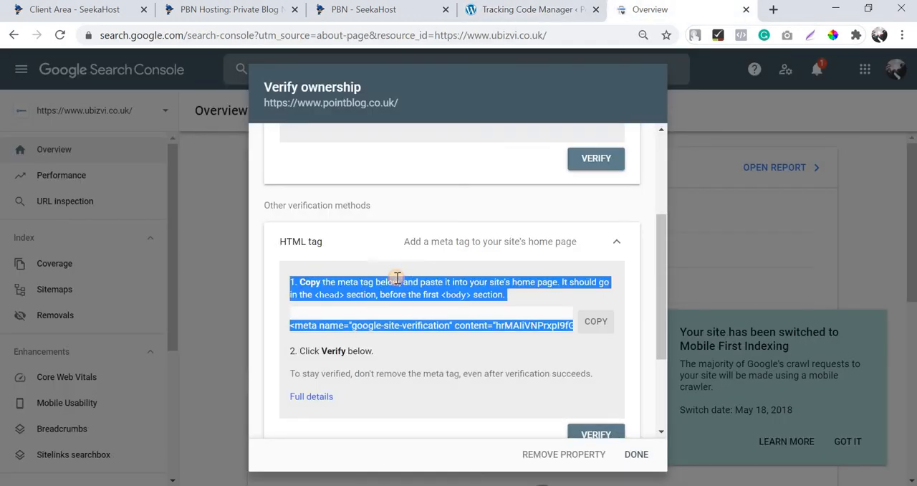
pyautogui.click(532, 10)
pyautogui.click(146, 263)
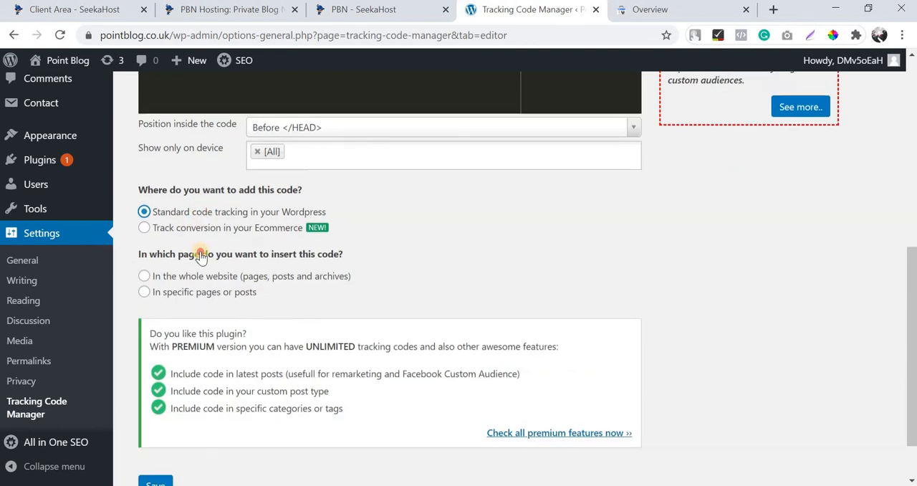
pyautogui.scroll(-3, 185, 294)
pyautogui.click(162, 421)
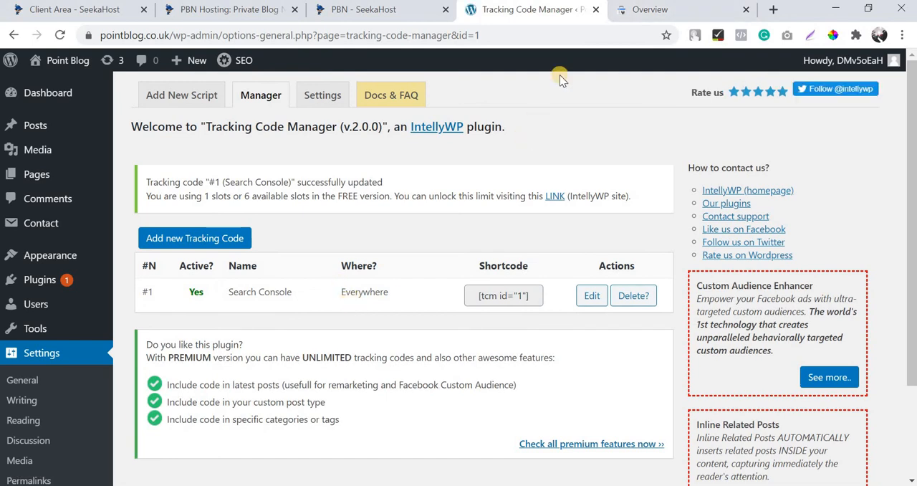
# Verify ownership of pointblog.co.uk in Search Console with the HTML tag method and open the verified property.
pyautogui.click(652, 12)
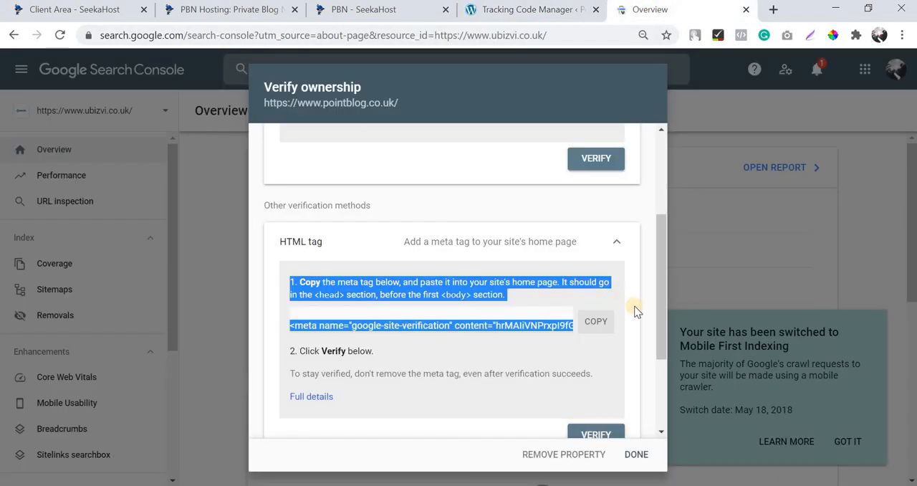
pyautogui.click(597, 320)
pyautogui.scroll(-2, 599, 305)
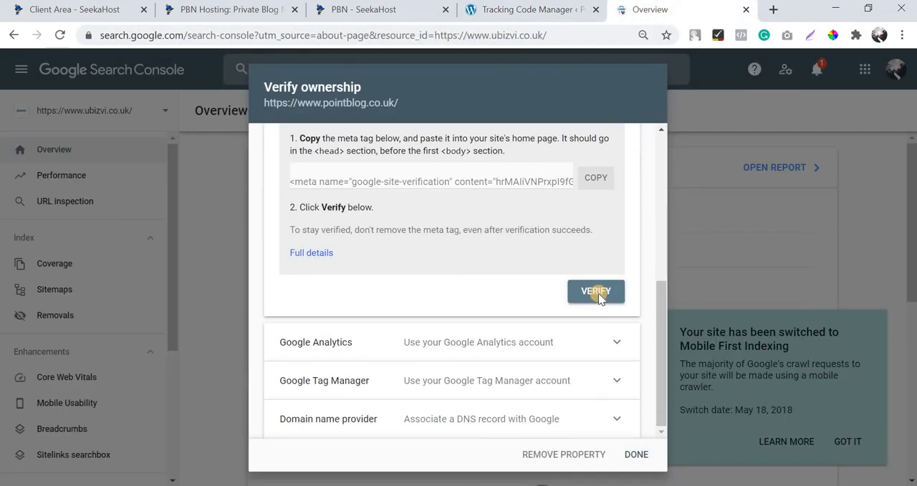
pyautogui.click(599, 295)
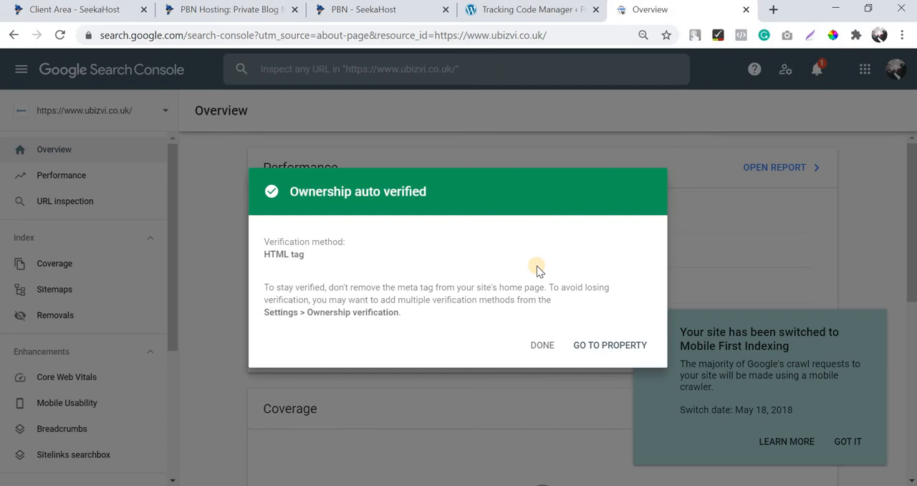
pyautogui.click(596, 345)
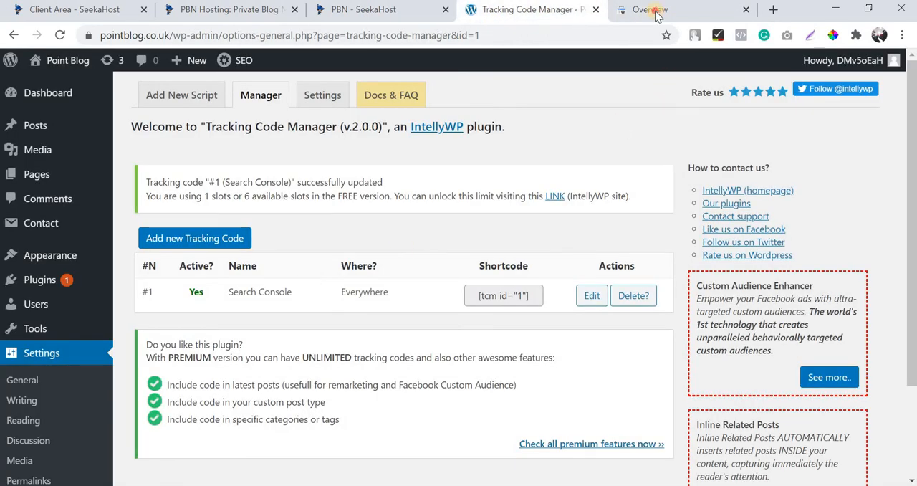
pyautogui.click(655, 11)
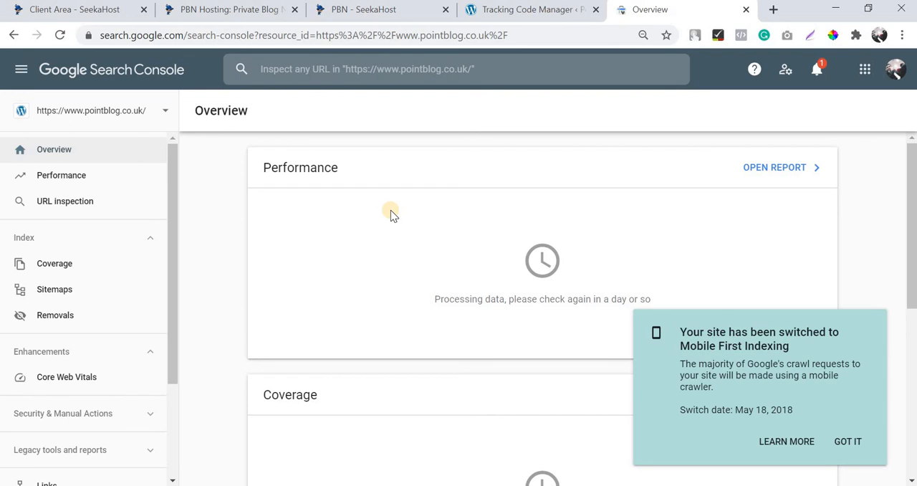
# Open the live Point Blog site in a separate tab and the All in One SEO sitemap settings in WordPress.
pyautogui.click(525, 10)
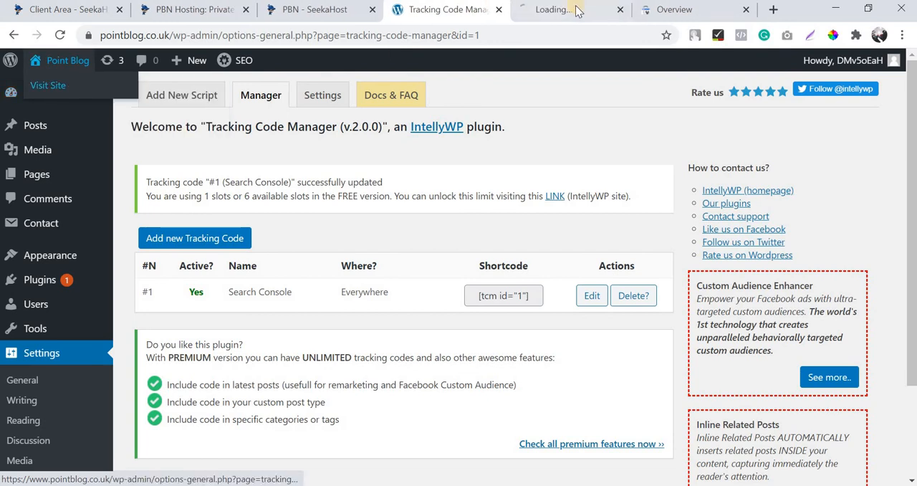
pyautogui.click(574, 10)
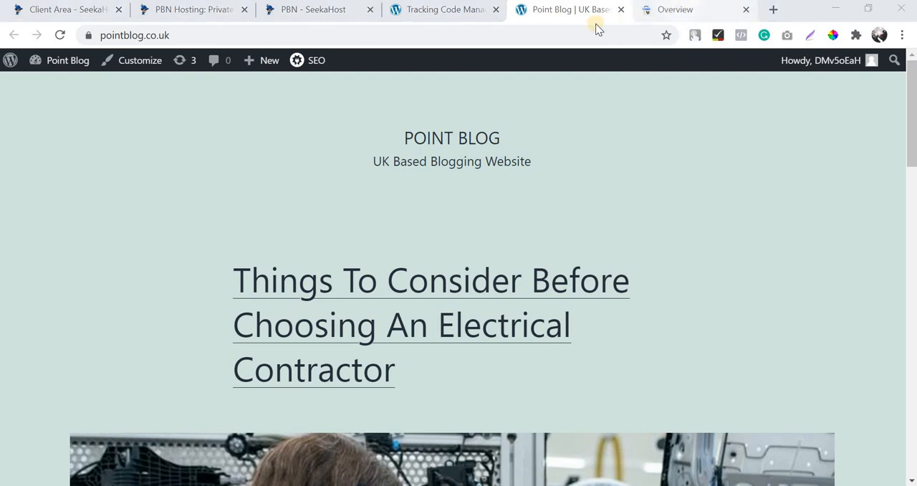
pyautogui.click(435, 16)
pyautogui.scroll(-2, 60, 401)
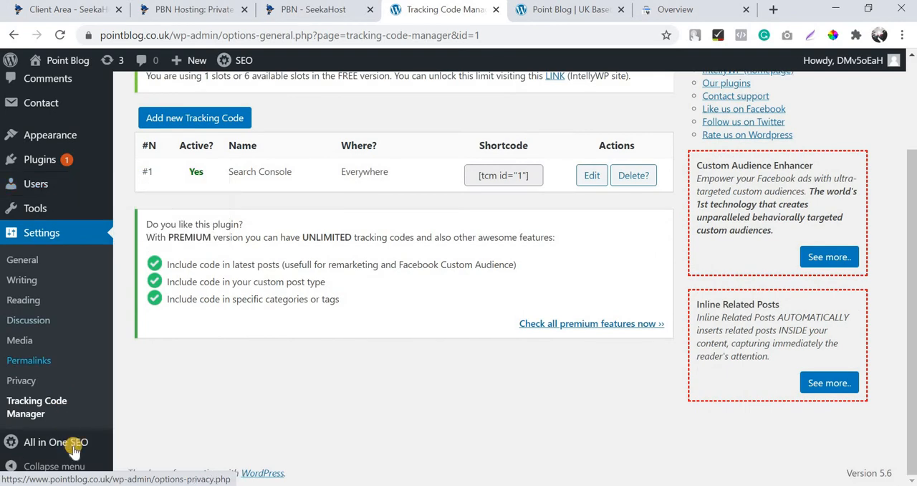
pyautogui.moveTo(73, 444)
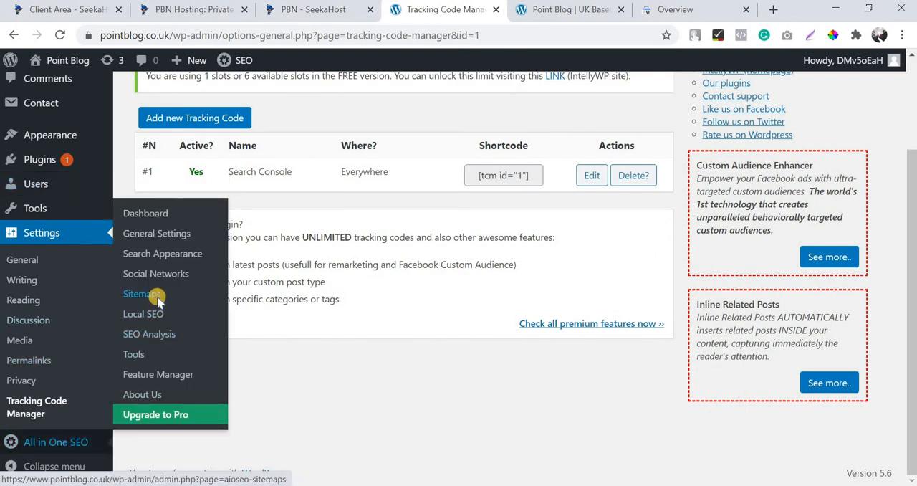
pyautogui.click(189, 289)
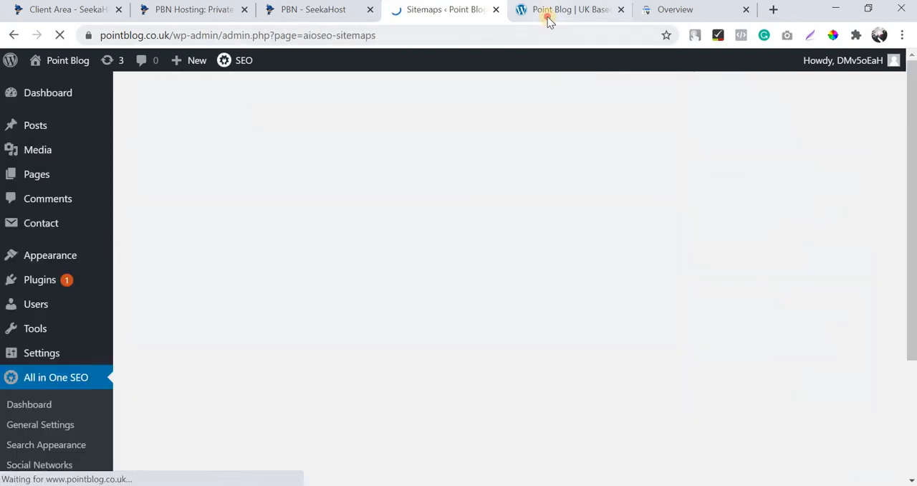
pyautogui.click(547, 16)
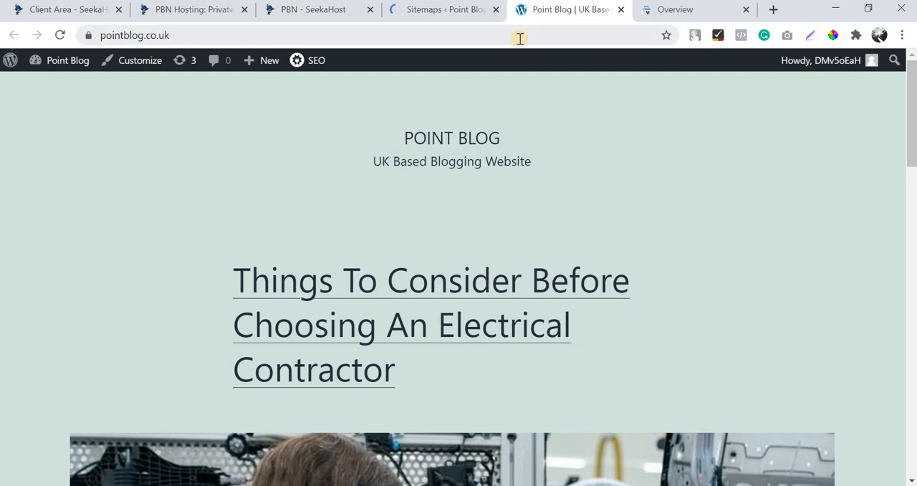
pyautogui.click(521, 39)
pyautogui.click(520, 39)
pyautogui.write('/sitemap.cm')
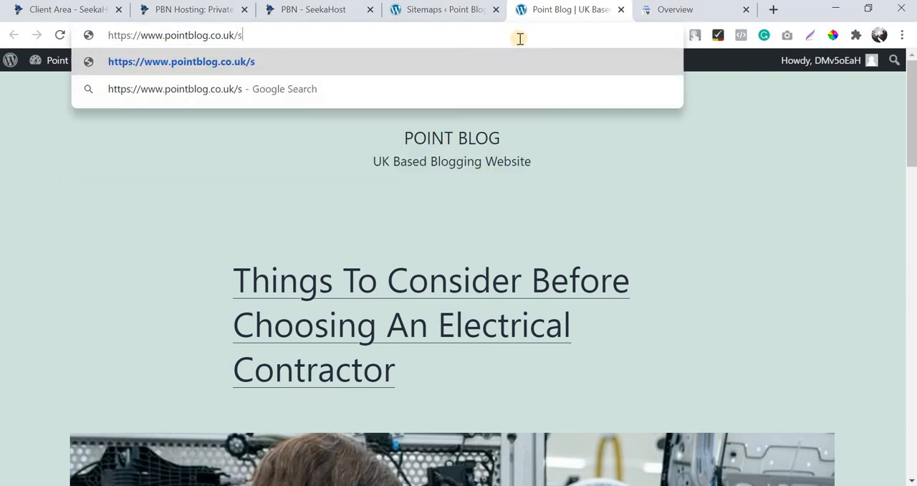
pyautogui.press('BackSpace')
pyautogui.press('BackSpace')
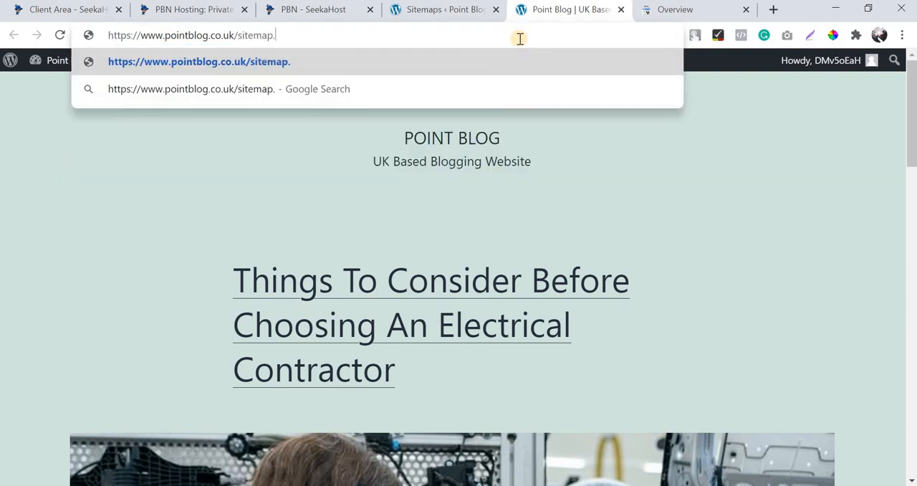
pyautogui.write('xml')
pyautogui.press('Return')
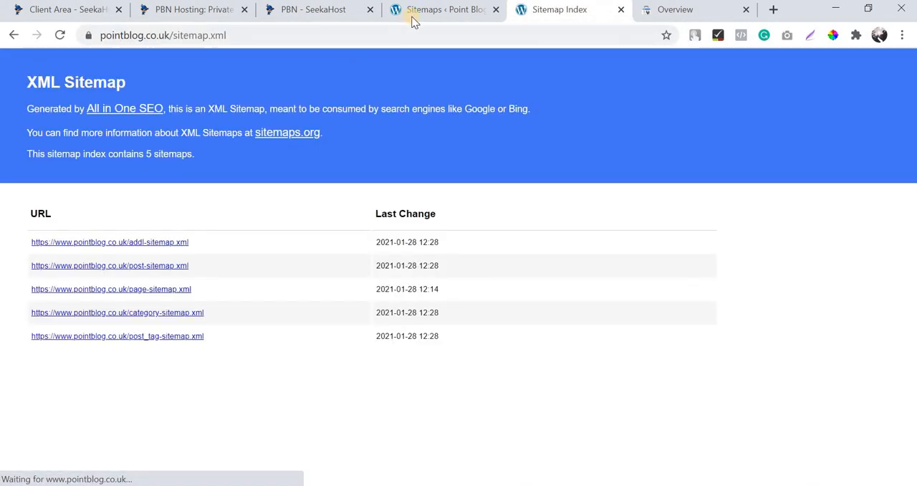
# Check the Enable Sitemap setting in All in One SEO and return to the sitemap index page.
pyautogui.click(411, 13)
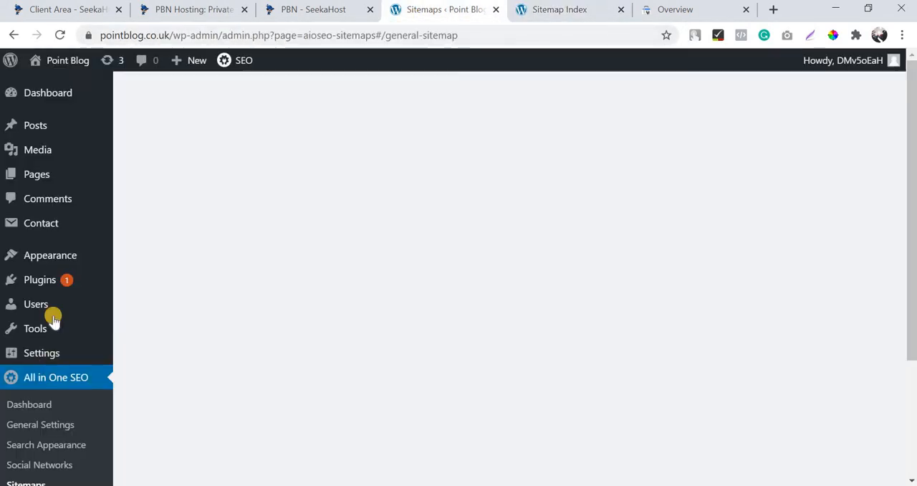
pyautogui.scroll(-3, 47, 369)
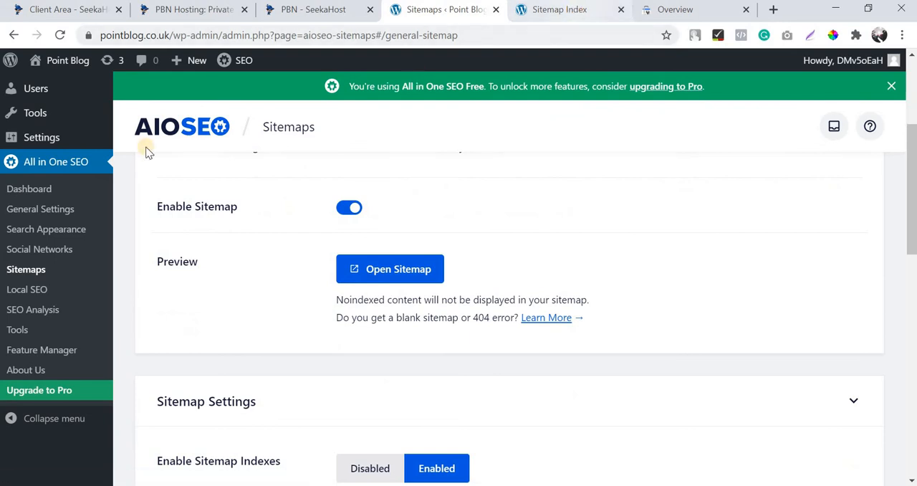
pyautogui.click(567, 10)
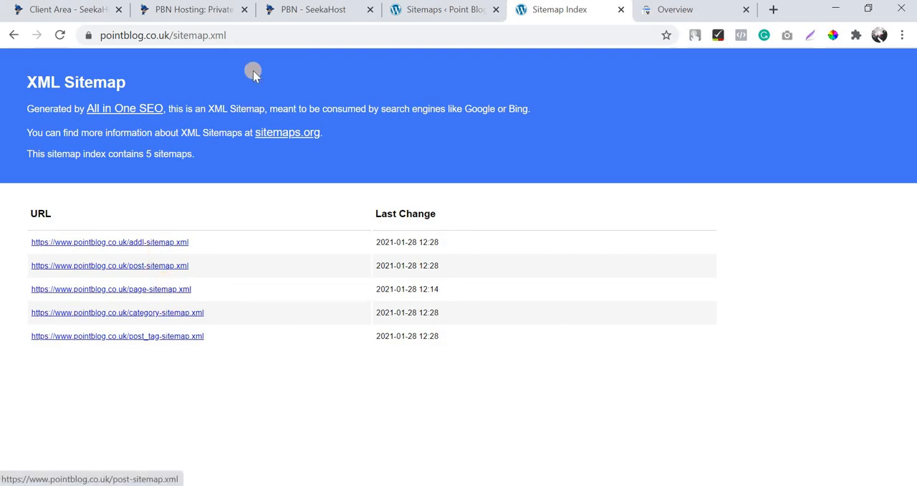
# Copy sitemap.xml from the sitemap address and submit it as a new sitemap for pointblog.co.uk in Search Console.
pyautogui.doubleClick(215, 35)
pyautogui.hotkey('ctrl', 'c')
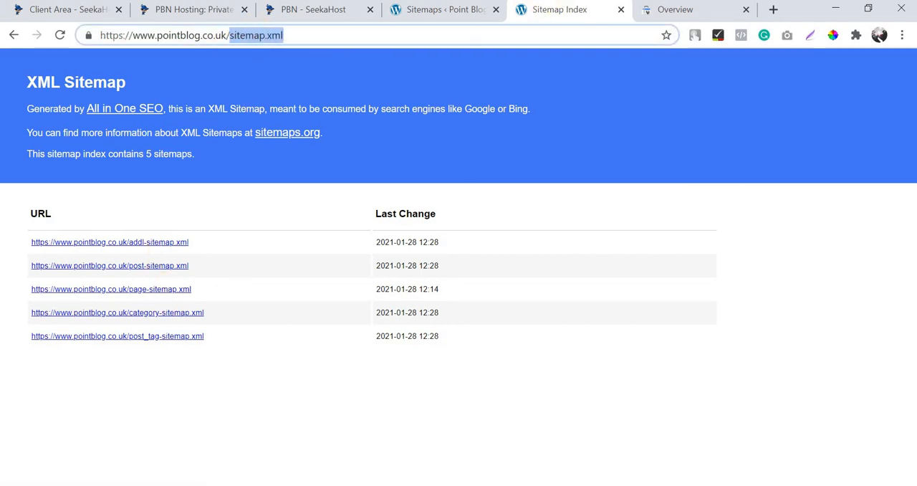
pyautogui.click(642, 9)
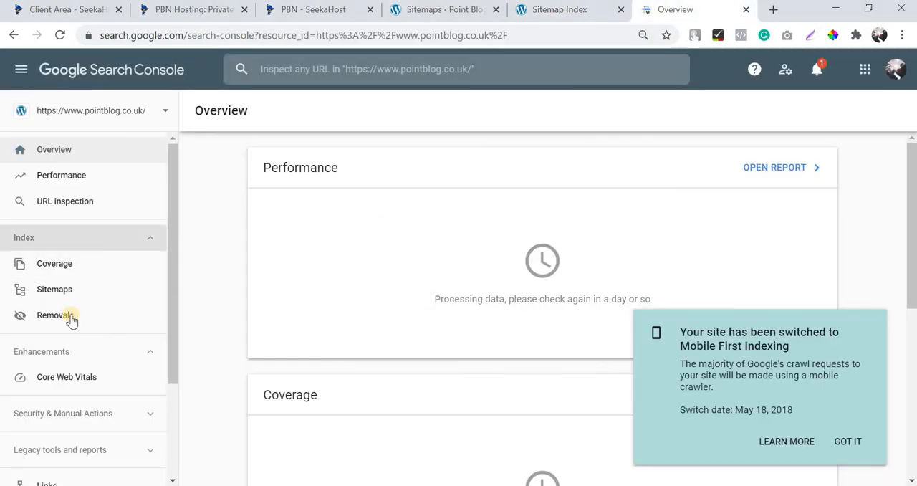
pyautogui.scroll(-2, 76, 217)
pyautogui.scroll(2, 84, 291)
pyautogui.click(83, 288)
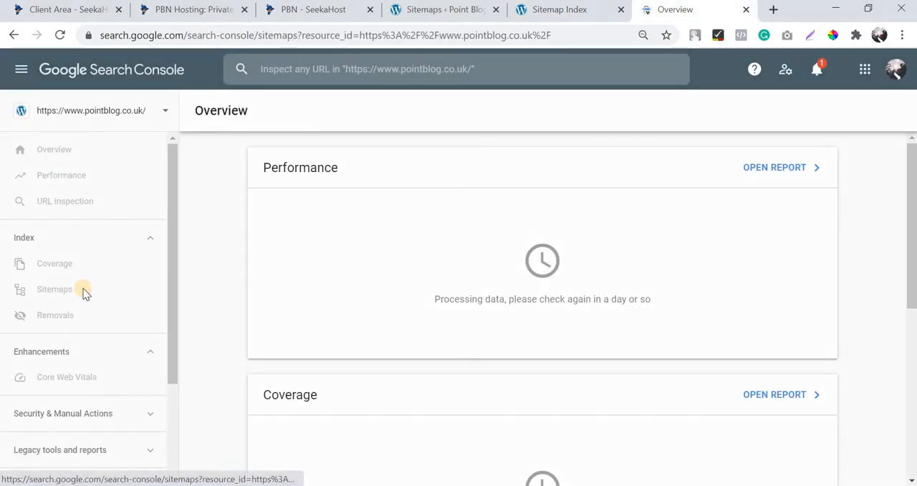
pyautogui.hotkey('ctrl', 'v')
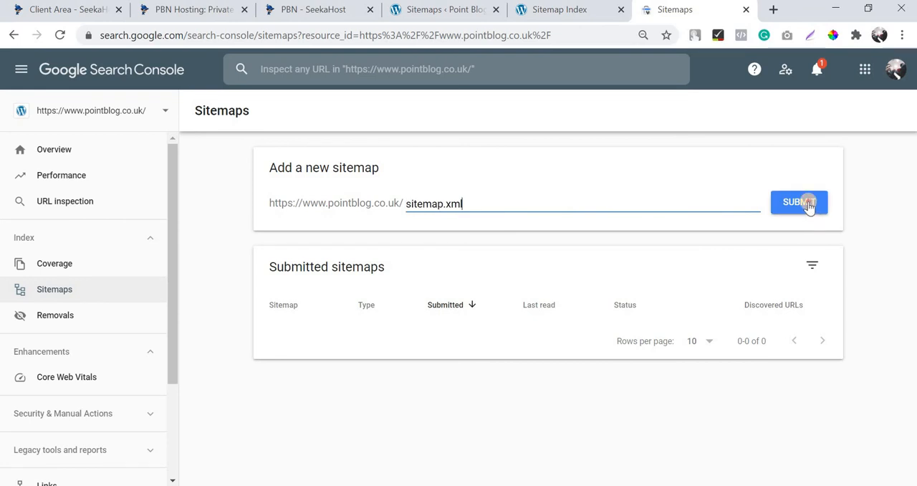
pyautogui.click(809, 205)
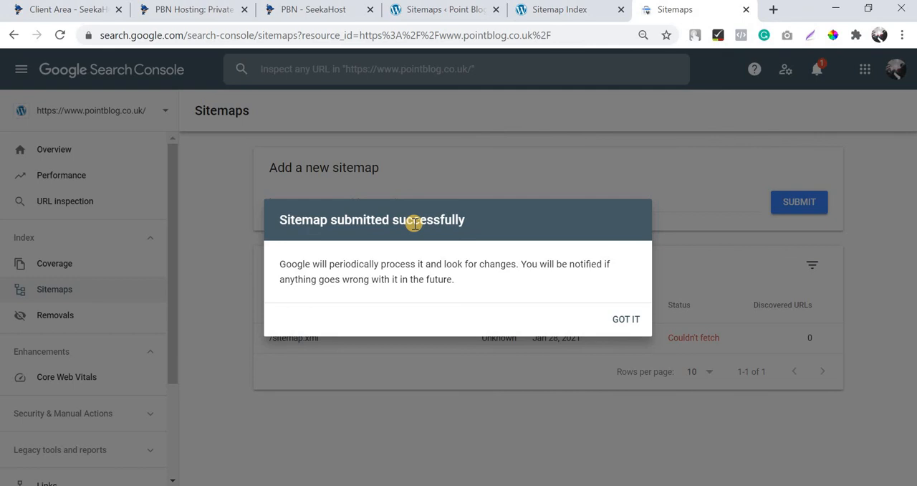
# Load Google Analytics in place of the sitemap index page and open its Admin settings.
pyautogui.click(450, 9)
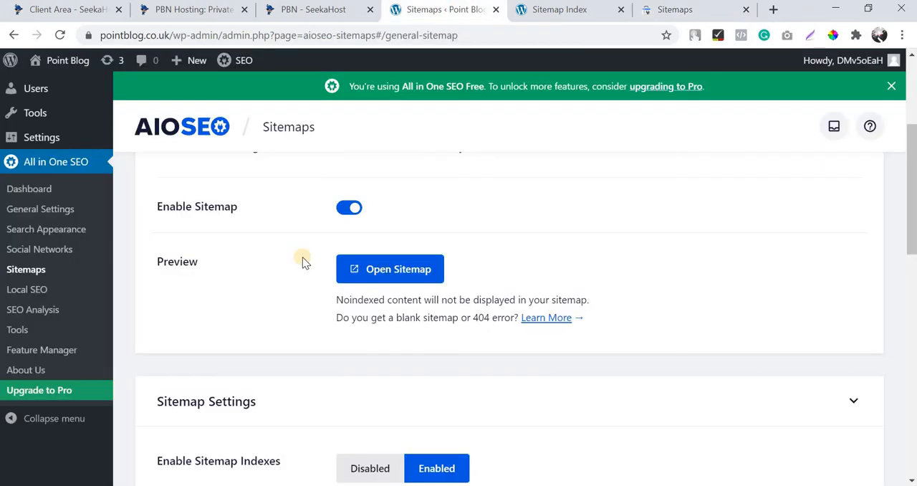
pyautogui.scroll(3, 303, 257)
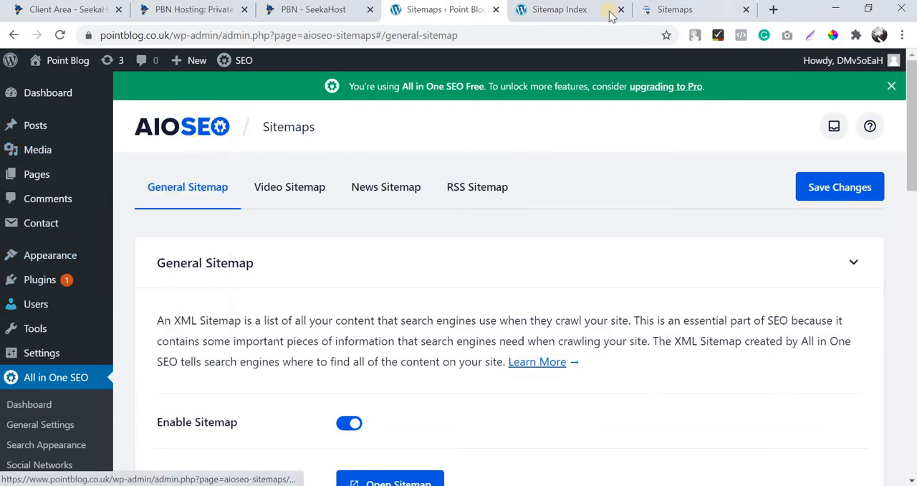
pyautogui.click(566, 12)
pyautogui.click(563, 34)
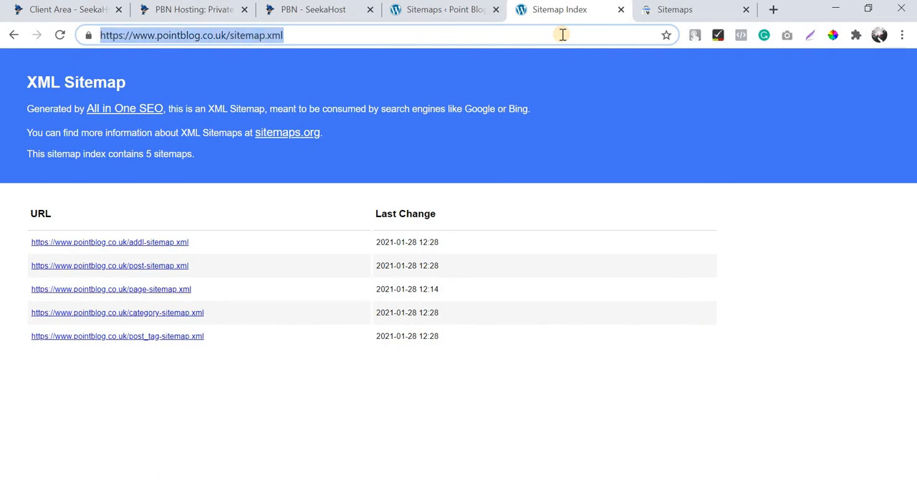
pyautogui.write('an')
pyautogui.press('Return')
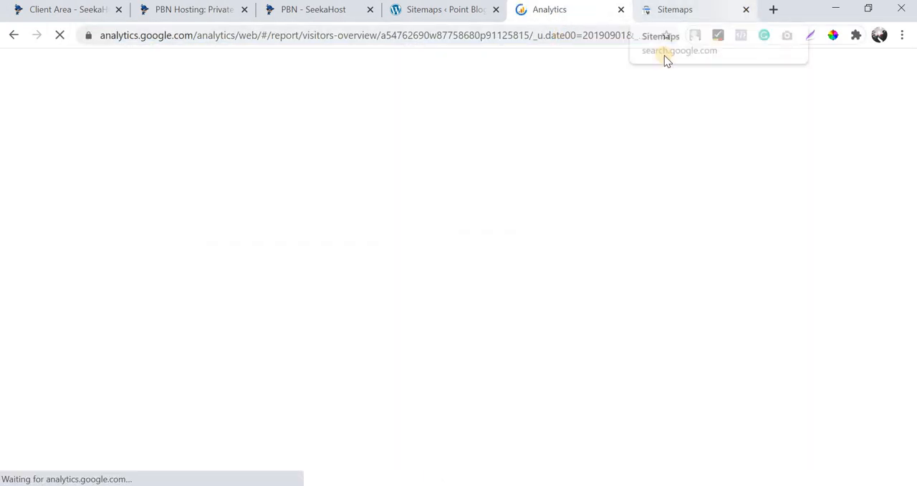
pyautogui.click(670, 10)
pyautogui.click(586, 18)
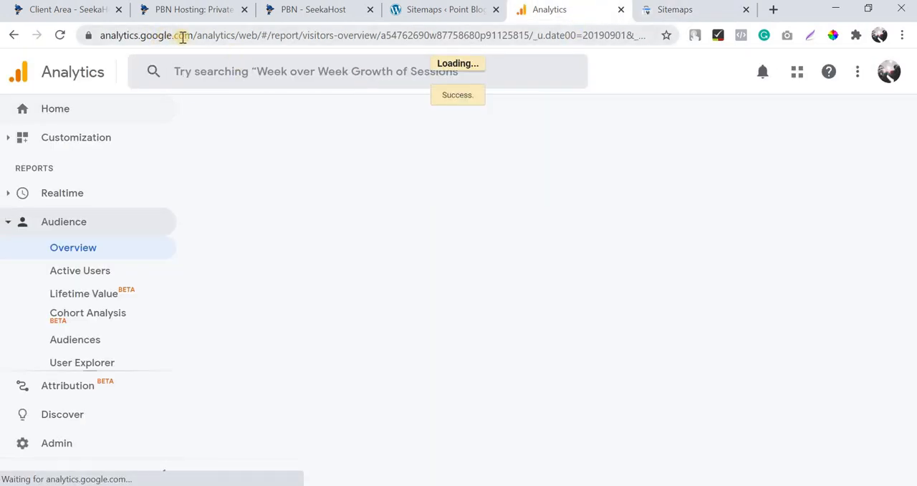
pyautogui.moveTo(65, 38); pyautogui.dragTo(105, 100)
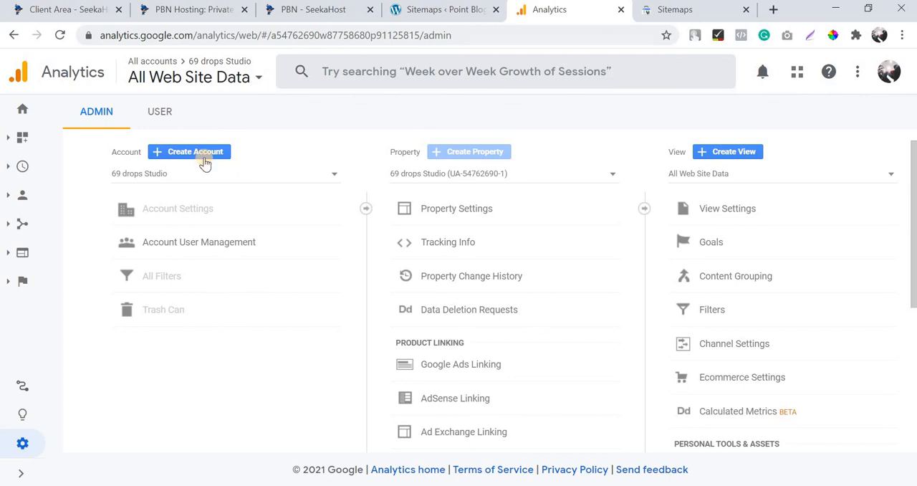
# Start a new Google Analytics account named "Point Blog" and continue to its property setup.
pyautogui.click(202, 155)
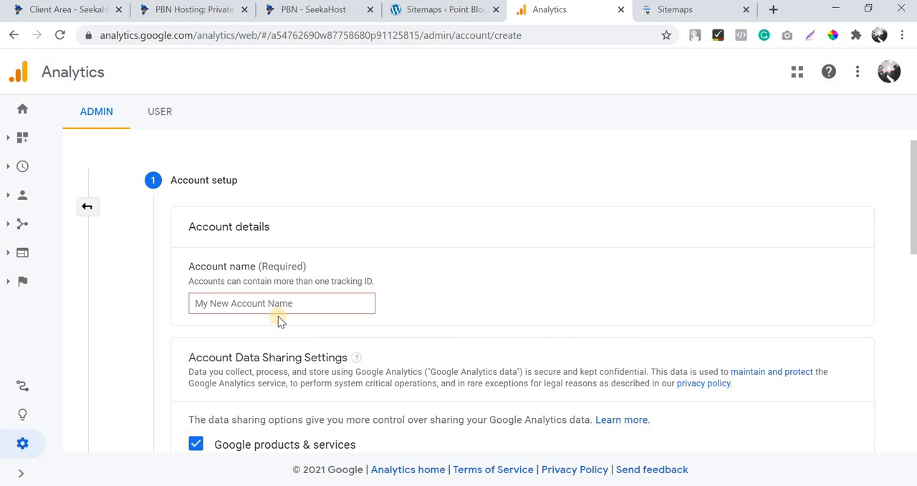
pyautogui.click(279, 304)
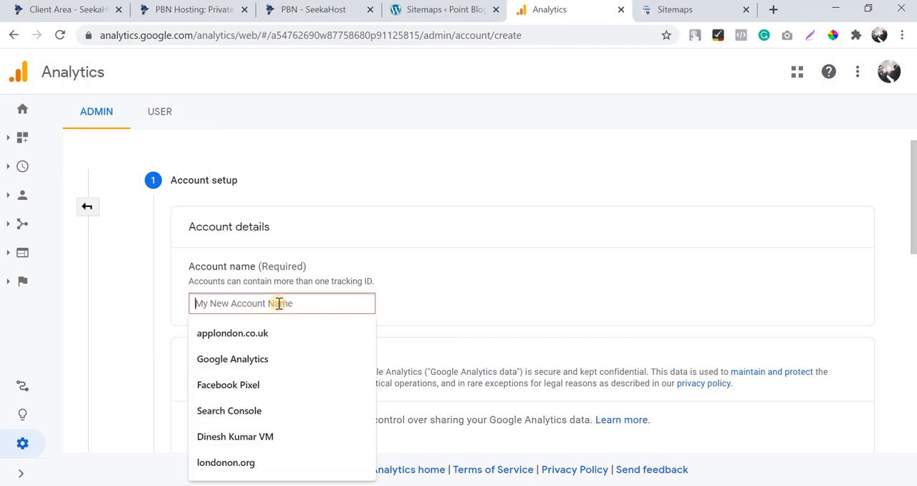
pyautogui.write('Point Blog')
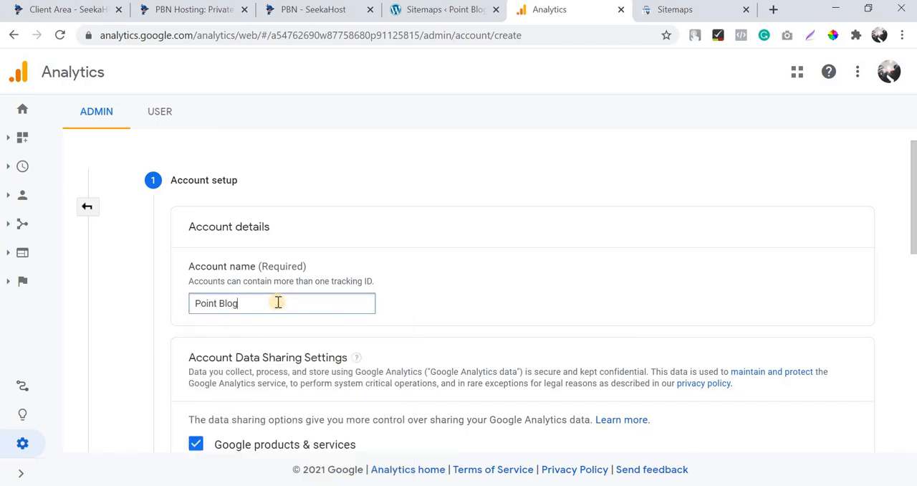
pyautogui.scroll(-8, 272, 307)
pyautogui.click(198, 316)
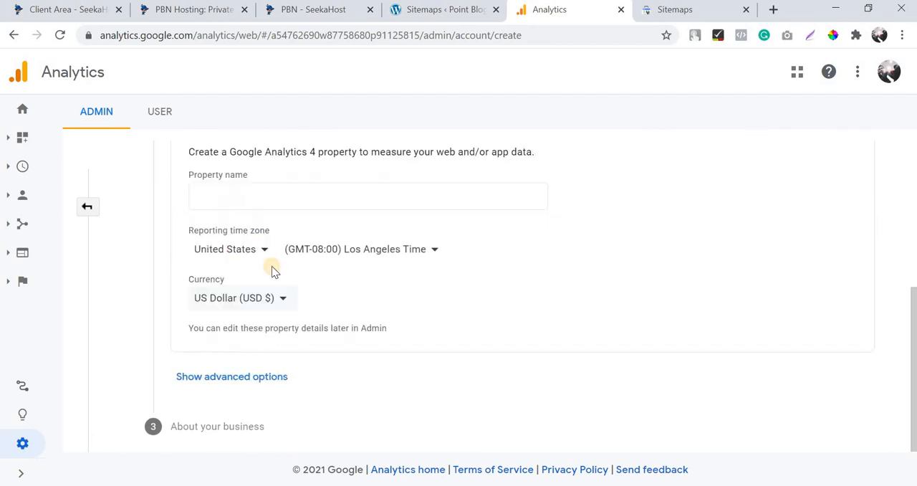
# Reveal the advanced property options and name the new Google Analytics 4 property "Point Blog".
pyautogui.scroll(-3, 225, 284)
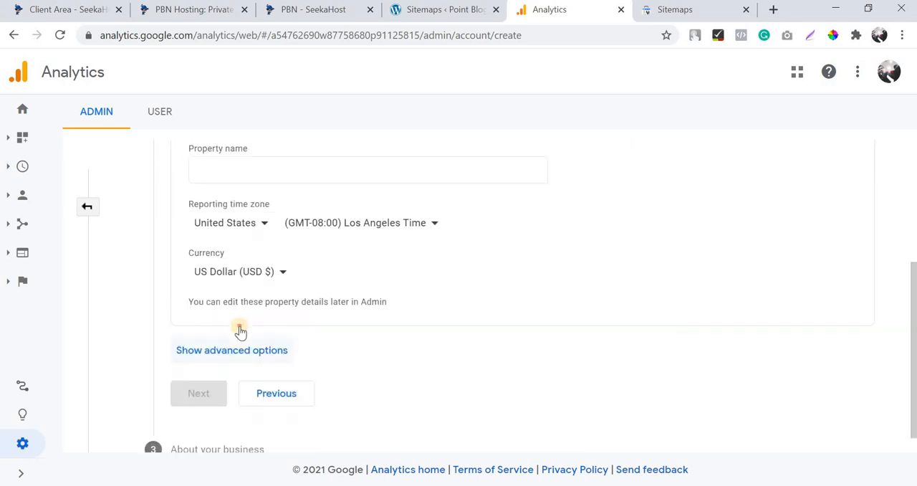
pyautogui.click(242, 323)
pyautogui.scroll(-2, 235, 353)
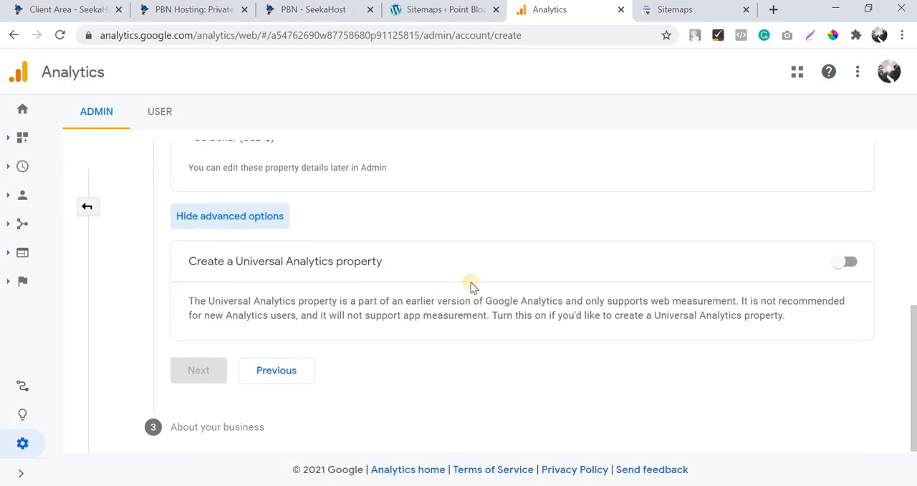
pyautogui.scroll(1, 459, 384)
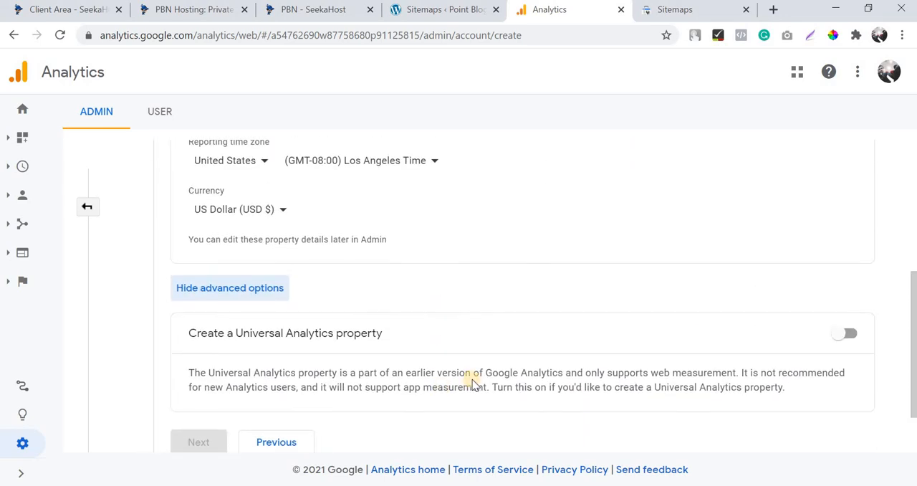
pyautogui.scroll(2, 531, 337)
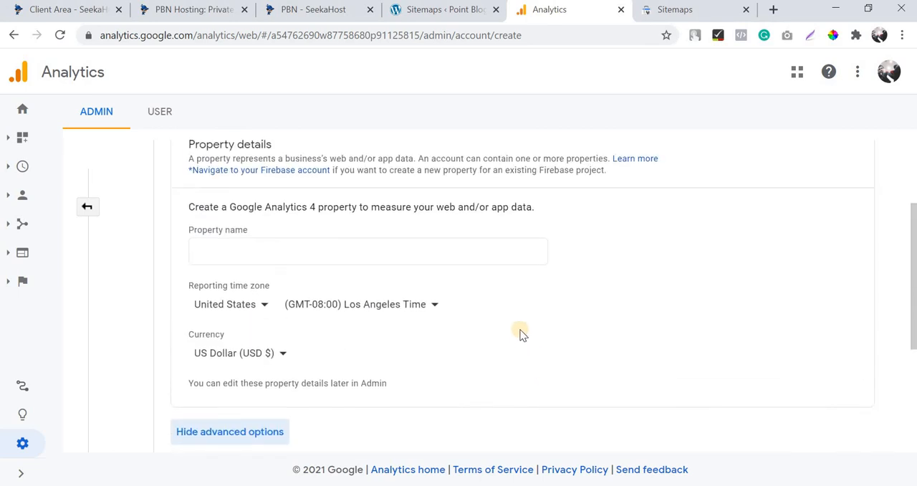
pyautogui.scroll(1, 340, 320)
pyautogui.click(339, 323)
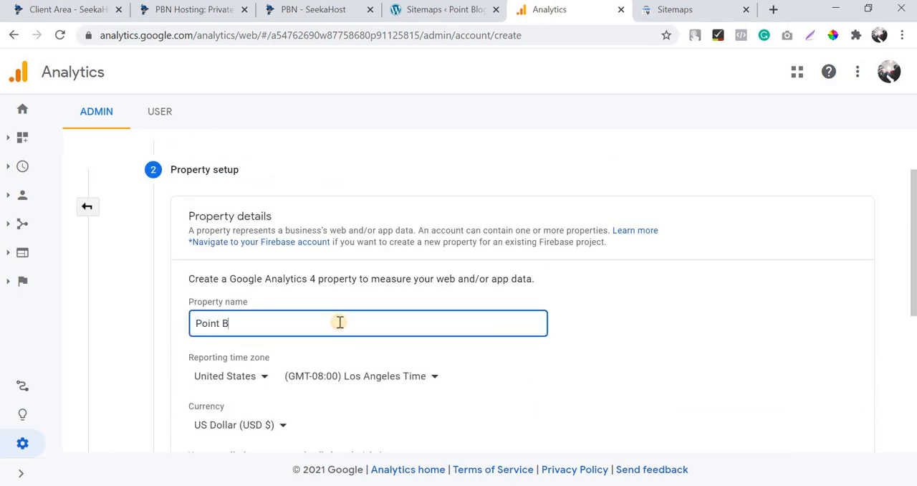
pyautogui.scroll(-3, 340, 323)
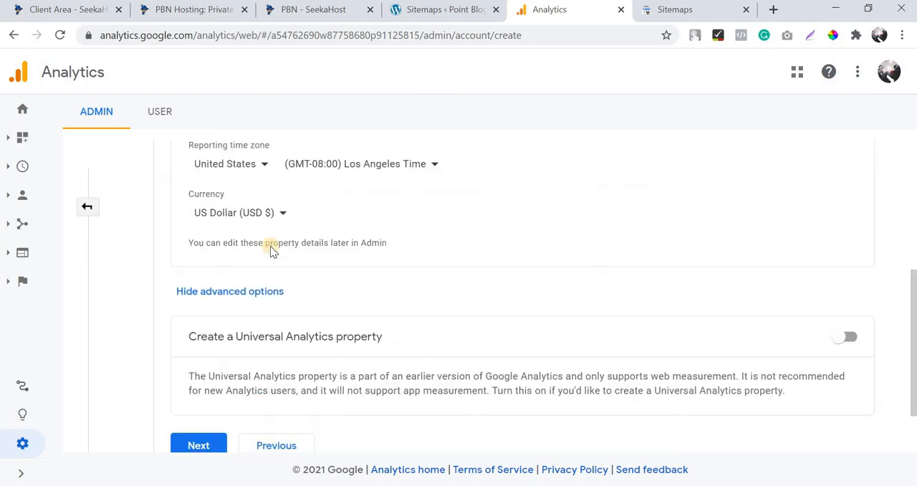
pyautogui.click(241, 161)
pyautogui.write('king')
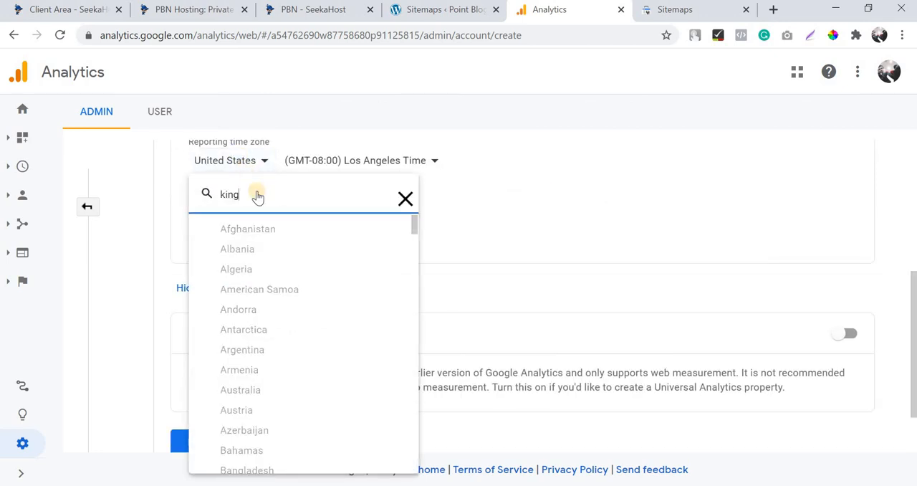
pyautogui.click(286, 198)
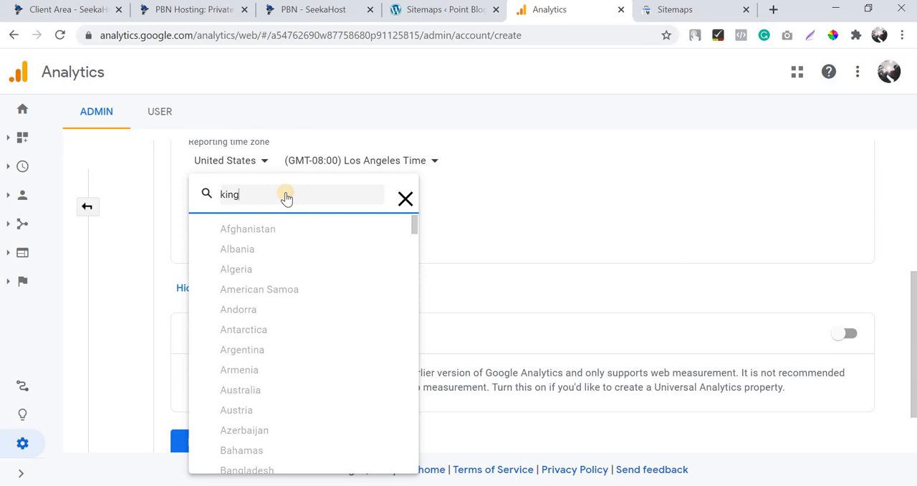
pyautogui.press('BackSpace')
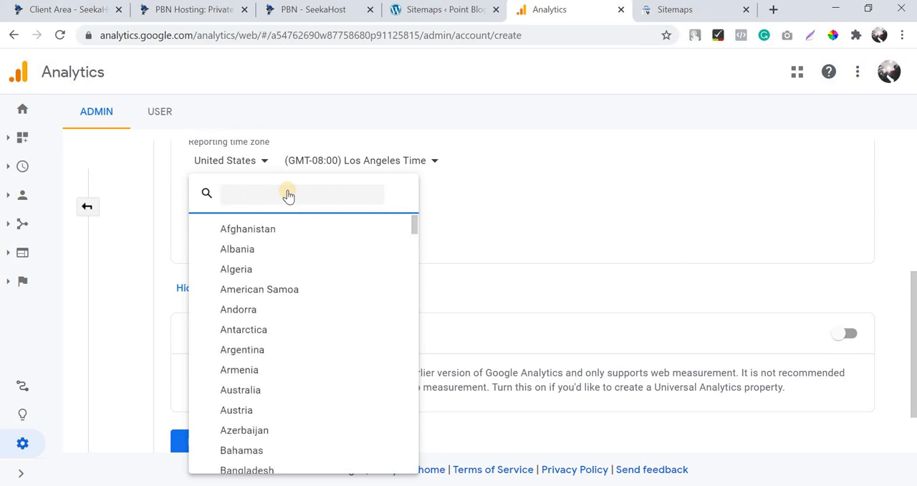
pyautogui.write('uni')
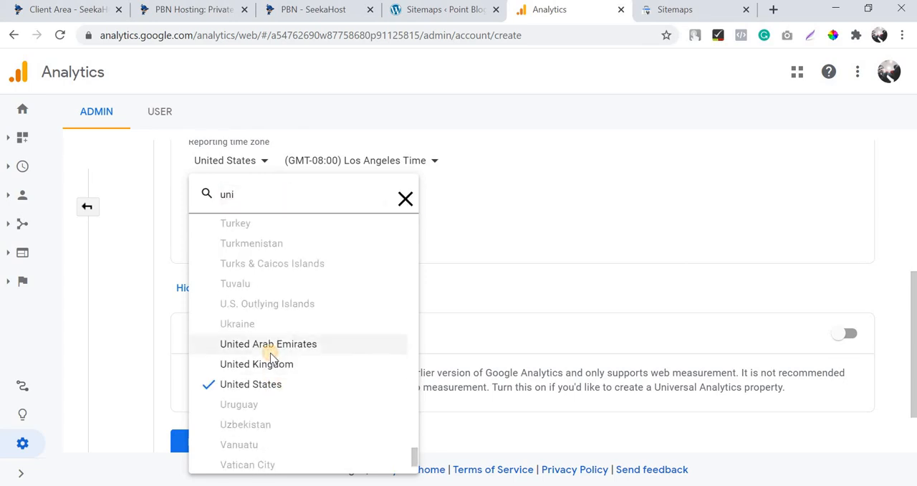
pyautogui.click(270, 349)
# Set the property's reporting country to United Kingdom and its currency to British Pound (GBP £), continuing to the business information.
pyautogui.click(271, 164)
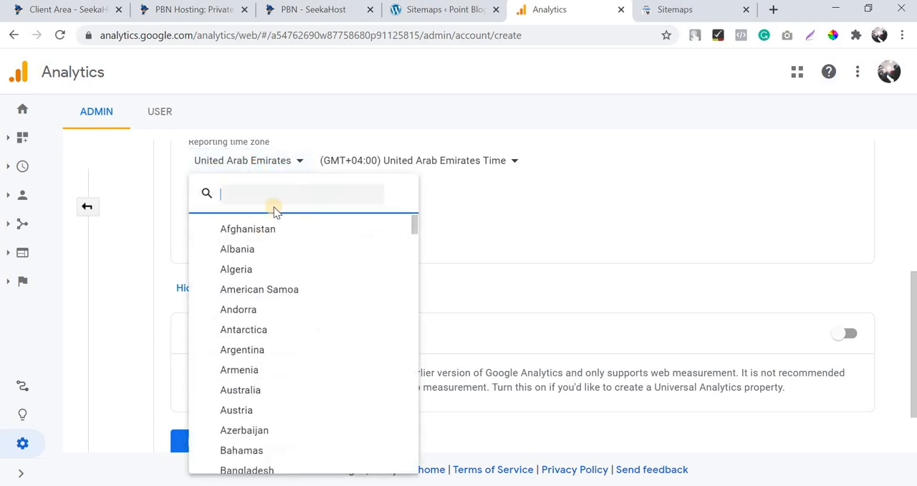
pyautogui.write('unit')
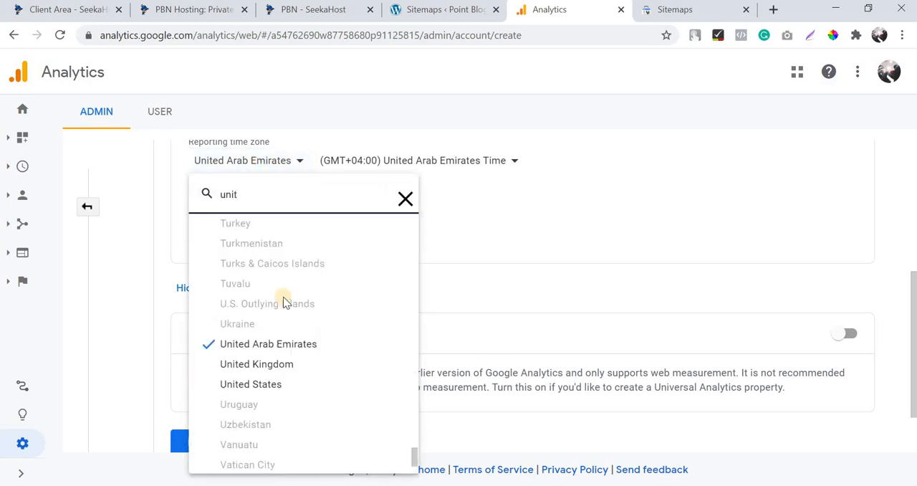
pyautogui.click(285, 364)
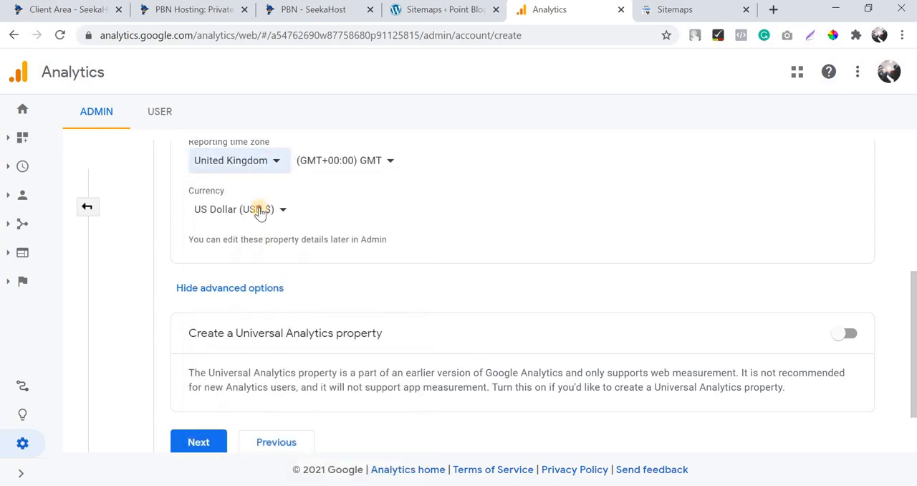
pyautogui.click(261, 212)
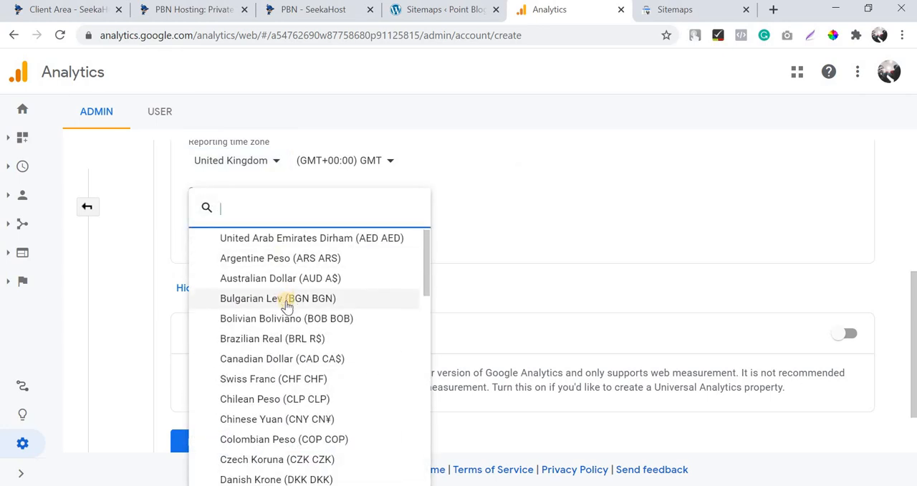
pyautogui.scroll(-1, 287, 306)
pyautogui.scroll(-1, 291, 344)
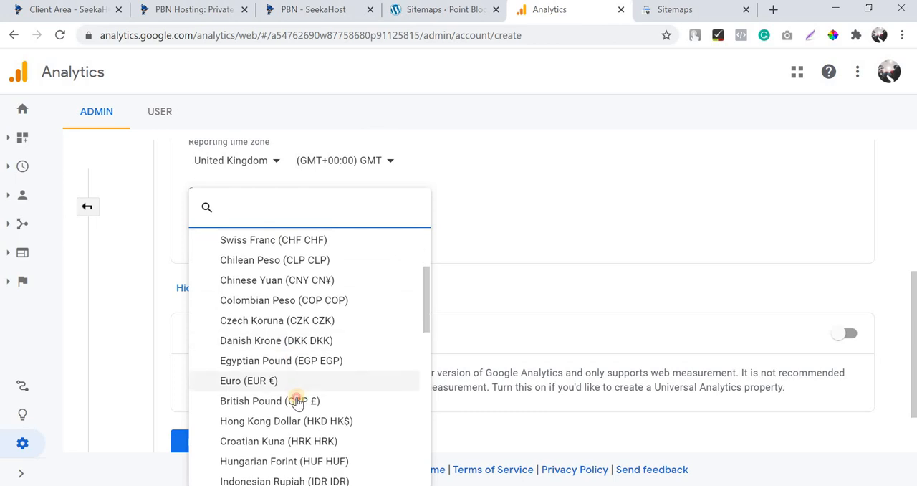
pyautogui.click(296, 400)
pyautogui.click(202, 442)
# Create the account with the business questions left blank and accept the terms of service, including the data processing and data-sharing terms.
pyautogui.scroll(-2, 272, 293)
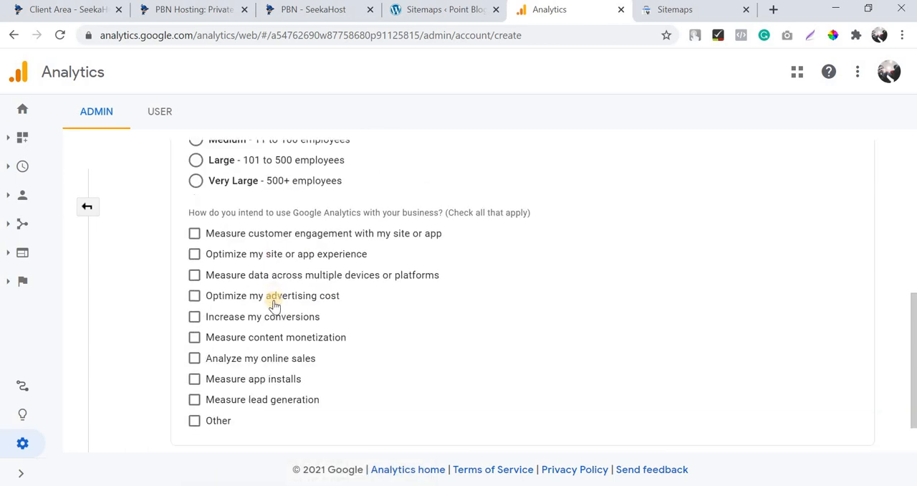
pyautogui.click(209, 430)
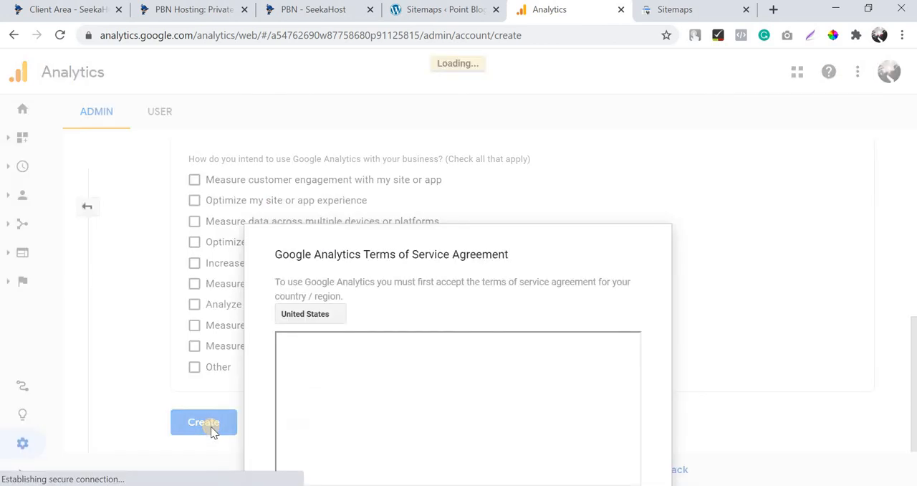
pyautogui.click(284, 321)
pyautogui.scroll(-3, 452, 280)
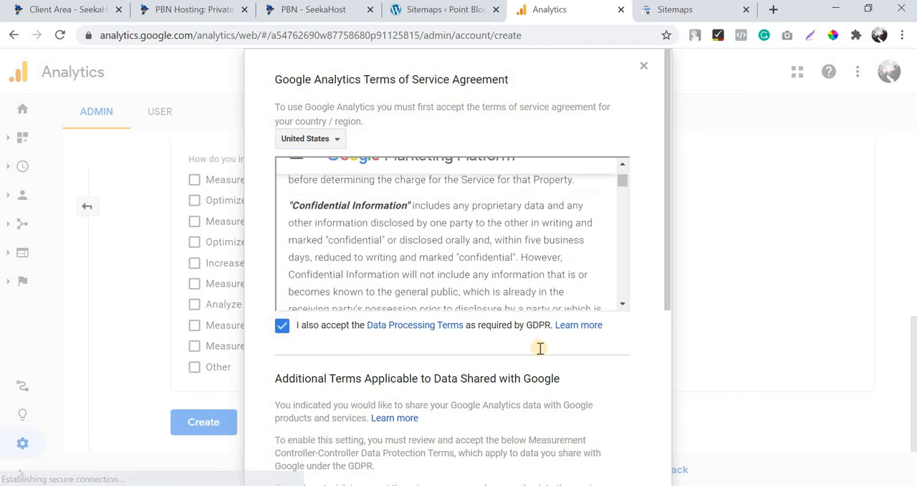
pyautogui.scroll(-4, 311, 410)
pyautogui.click(287, 400)
pyautogui.click(298, 442)
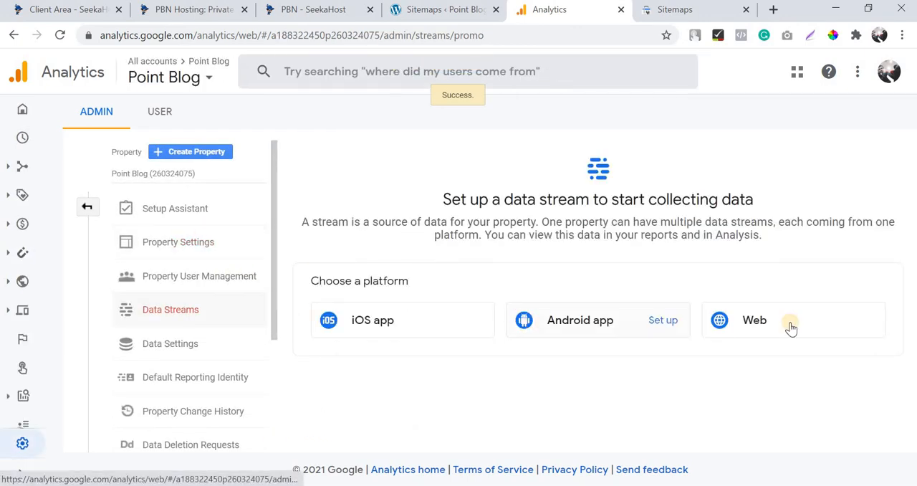
# Go to Tag installation through the Setup Assistant and begin setting up a Web data stream.
pyautogui.click(791, 327)
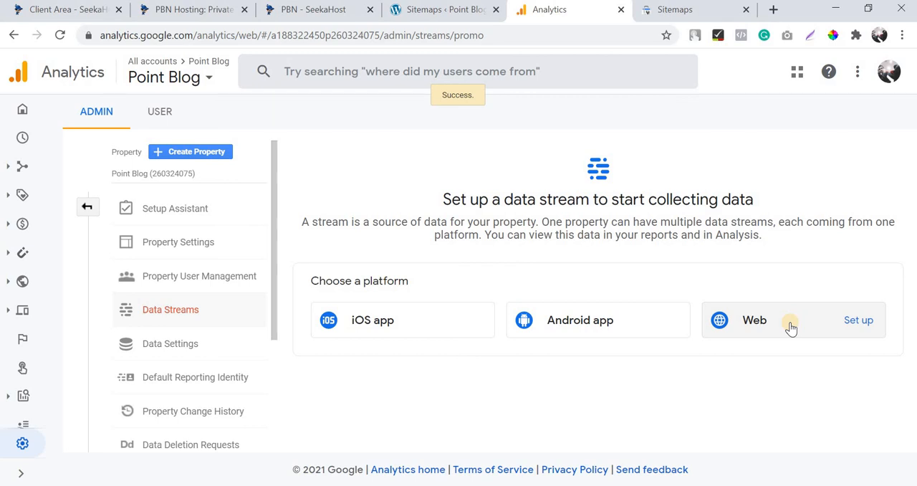
pyautogui.click(214, 210)
pyautogui.scroll(-3, 376, 158)
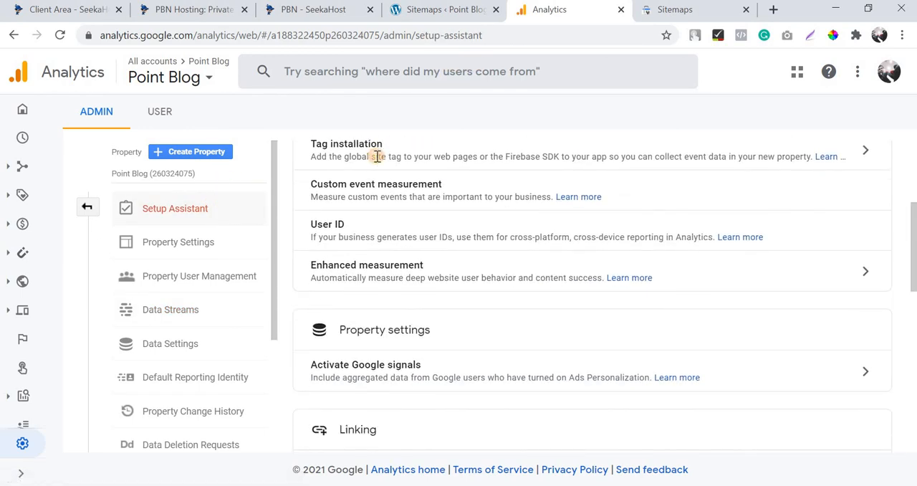
pyautogui.click(869, 154)
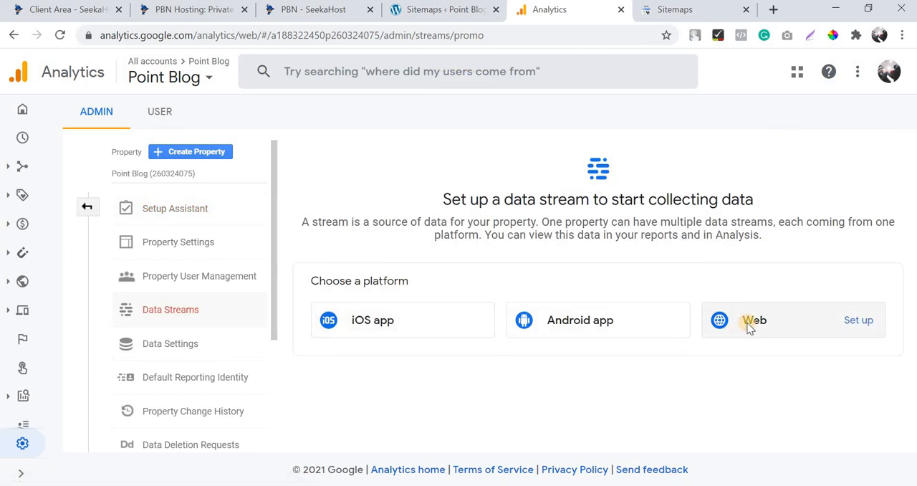
pyautogui.click(750, 326)
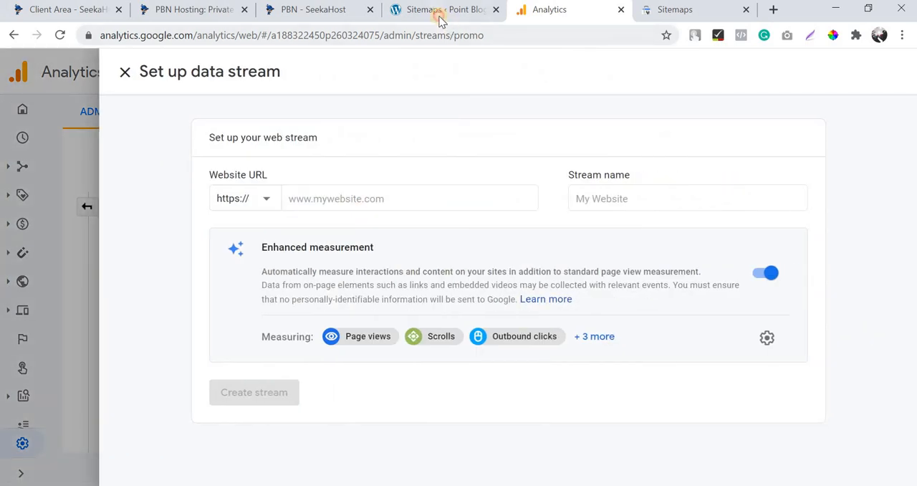
pyautogui.click(440, 14)
pyautogui.moveTo(177, 35); pyautogui.dragTo(49, 35)
pyautogui.hotkey('ctrl', 'c')
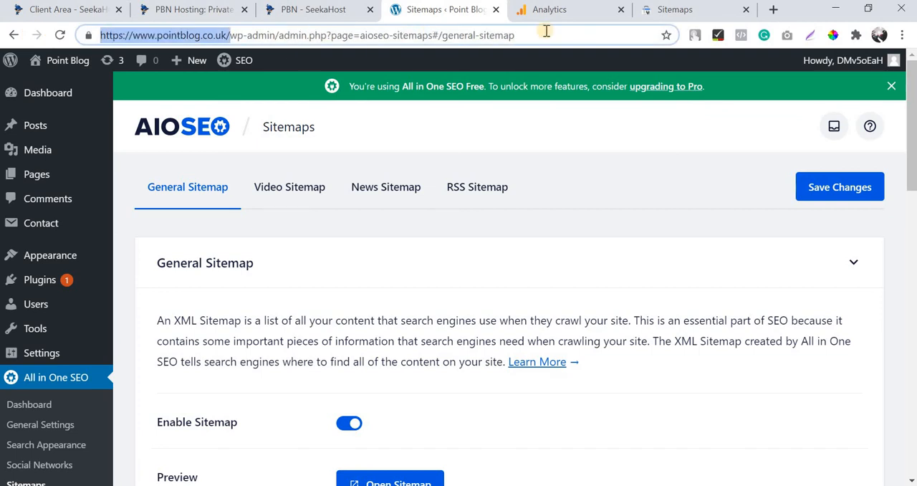
pyautogui.click(585, 10)
pyautogui.click(447, 192)
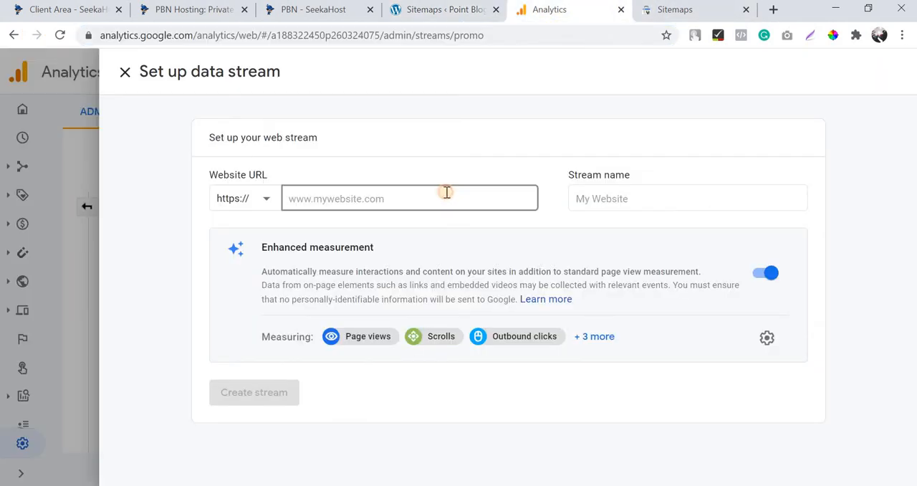
pyautogui.hotkey('ctrl', 'v')
pyautogui.click(256, 198)
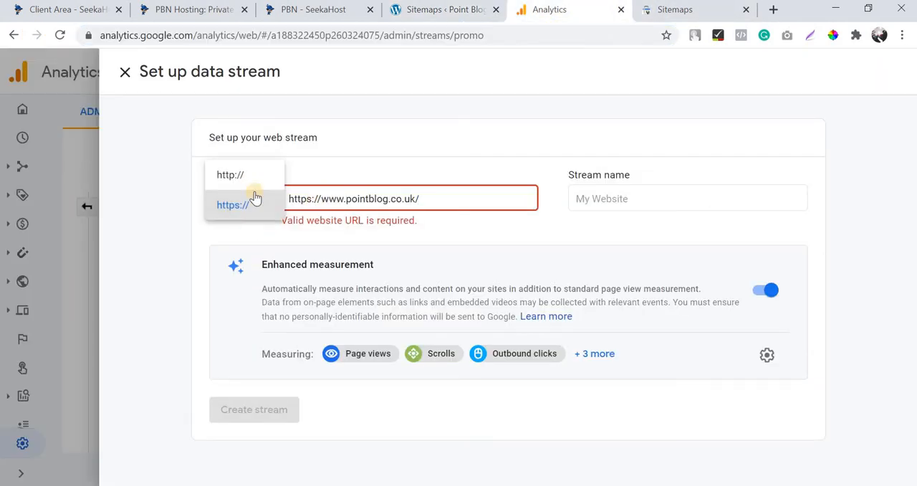
pyautogui.click(295, 200)
pyautogui.moveTo(289, 199); pyautogui.dragTo(321, 192)
pyautogui.press('BackSpace')
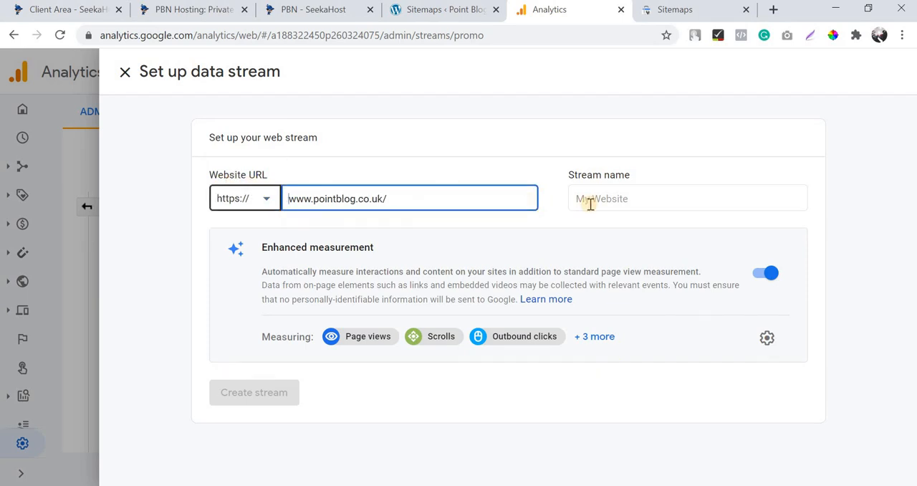
# Name the web stream "Point Blog" and create it.
pyautogui.click(589, 205)
pyautogui.write('Point Blog')
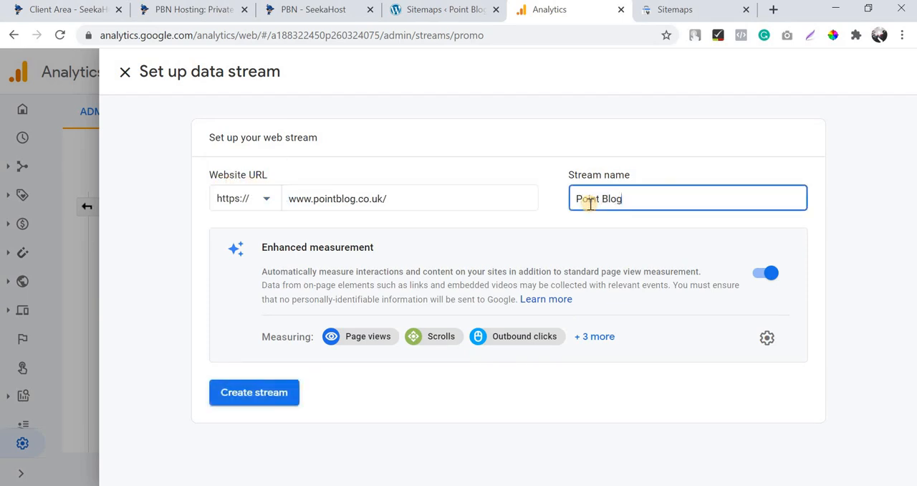
pyautogui.click(263, 391)
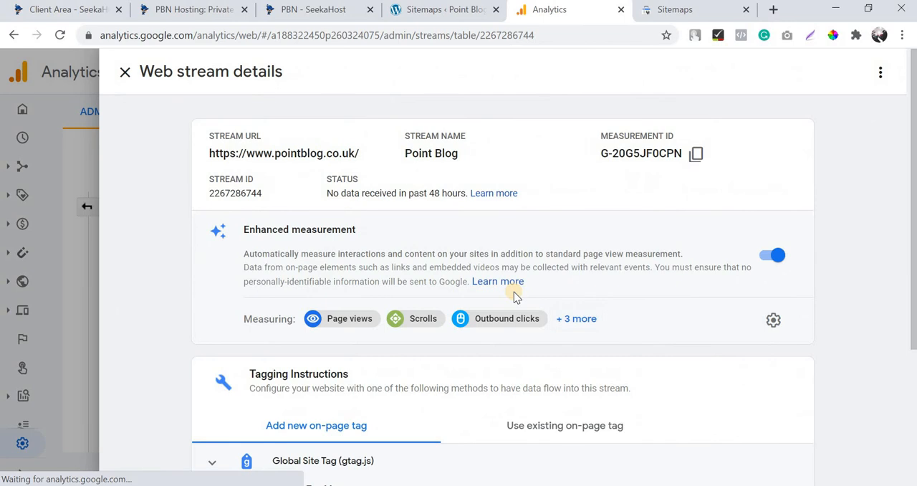
# Expand the Global Site Tag (gtag.js) instructions for the new stream and copy the tag code.
pyautogui.scroll(-2, 514, 297)
pyautogui.click(332, 321)
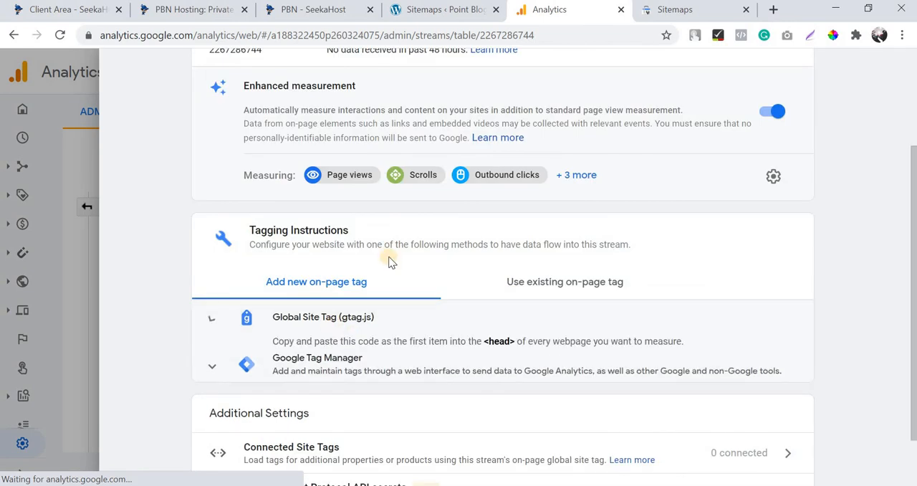
pyautogui.scroll(-2, 588, 255)
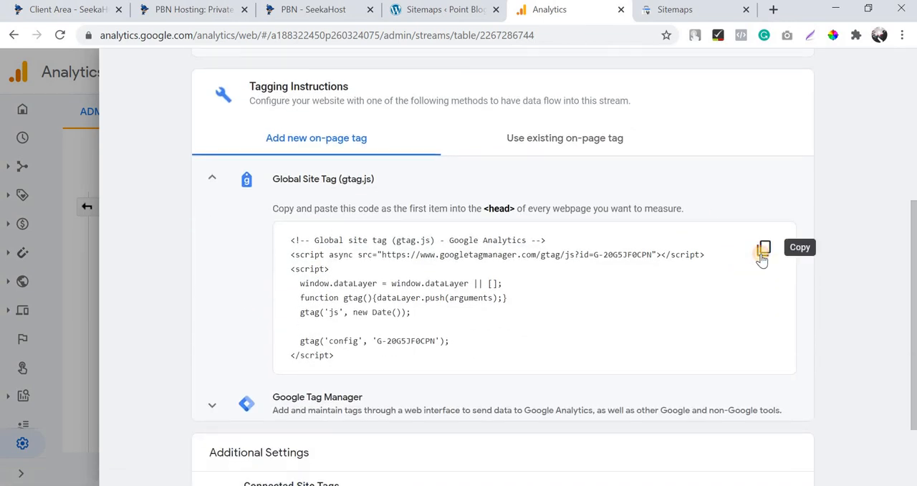
pyautogui.click(758, 249)
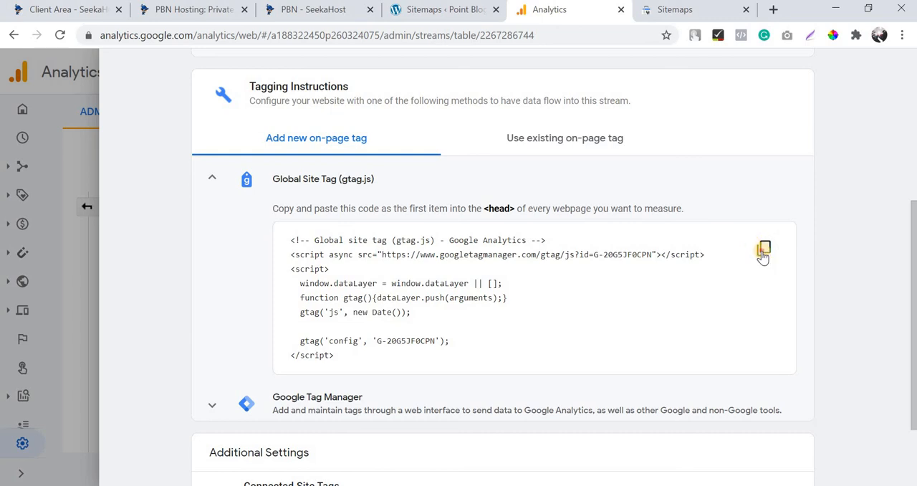
# Switch to the Point Blog WordPress admin and start a new tracking code in Tracking Code Manager.
pyautogui.click(426, 11)
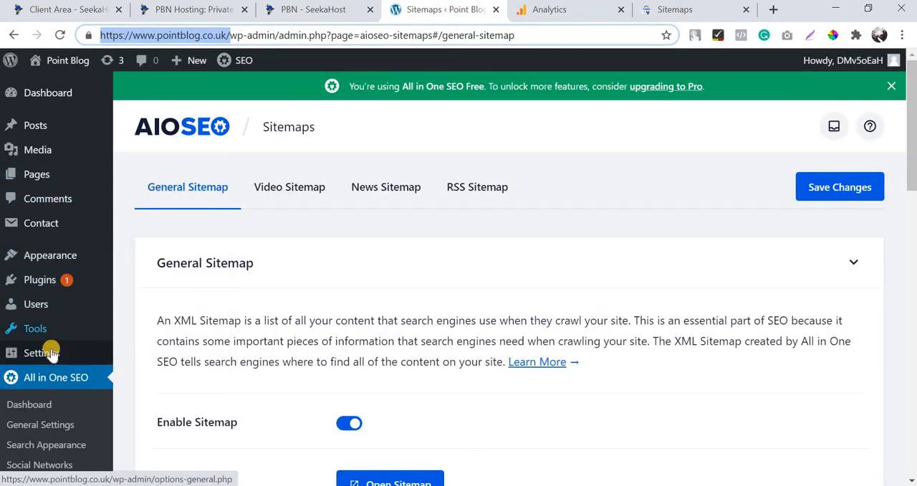
pyautogui.moveTo(51, 356)
pyautogui.click(137, 438)
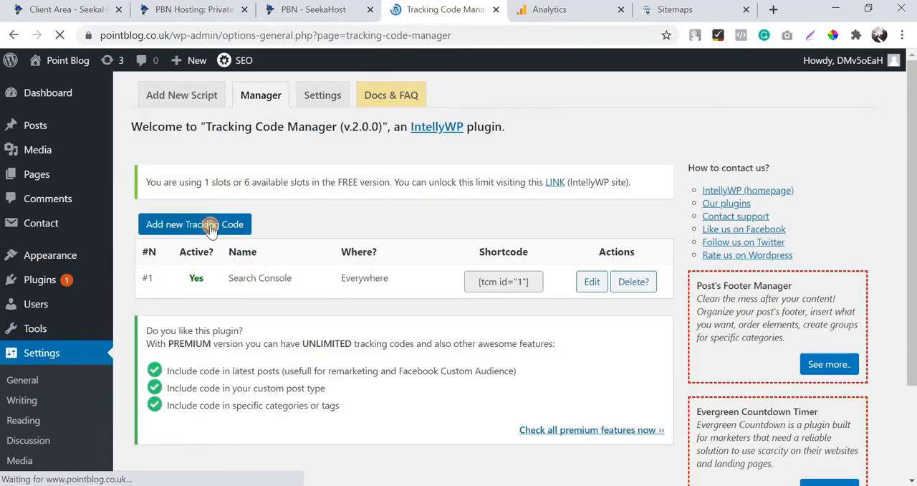
pyautogui.click(210, 228)
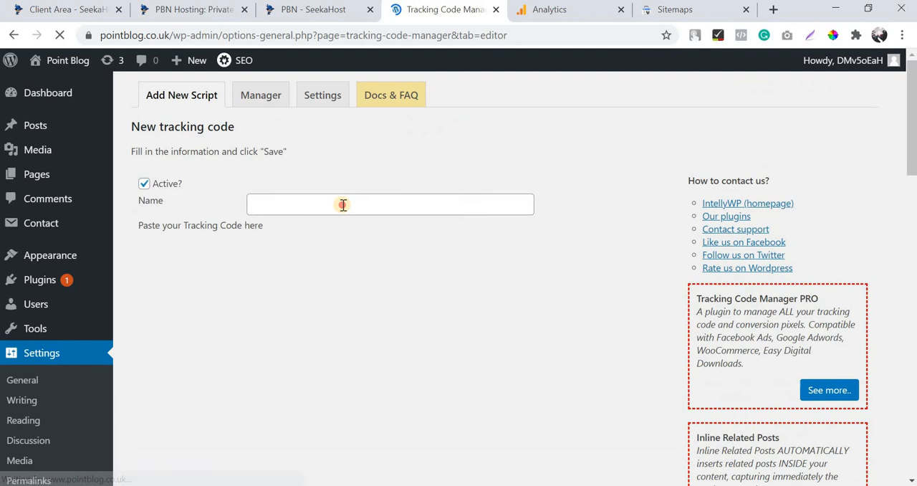
# Name the new tracking code "Google Analytics" and paste the copied Global Site Tag into its code editor.
pyautogui.click(343, 205)
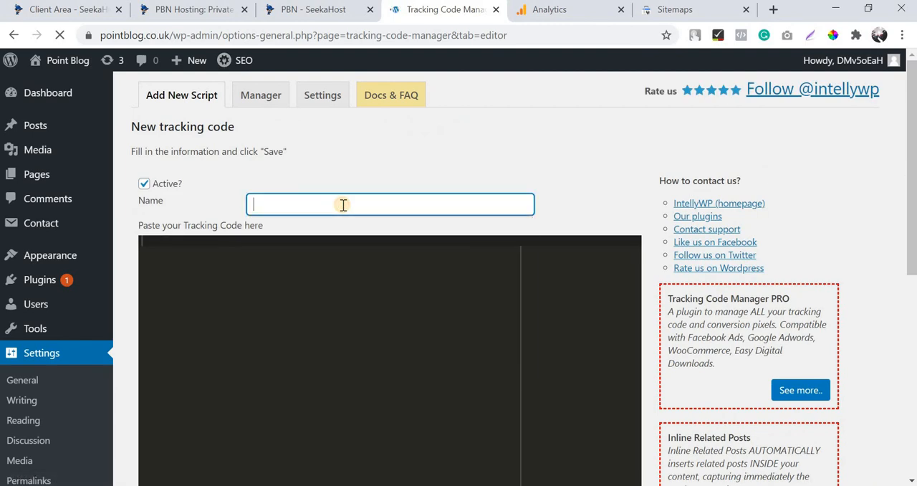
pyautogui.click(343, 205)
pyautogui.write('Google A')
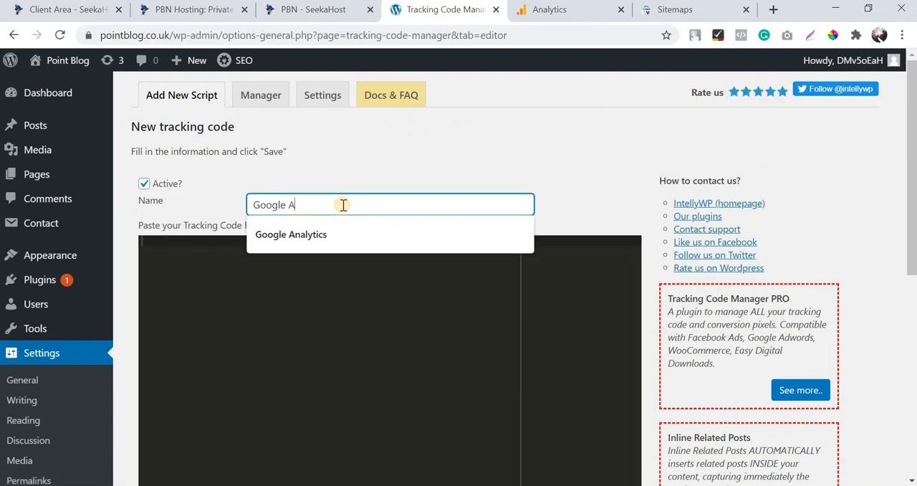
pyautogui.click(365, 230)
pyautogui.click(364, 271)
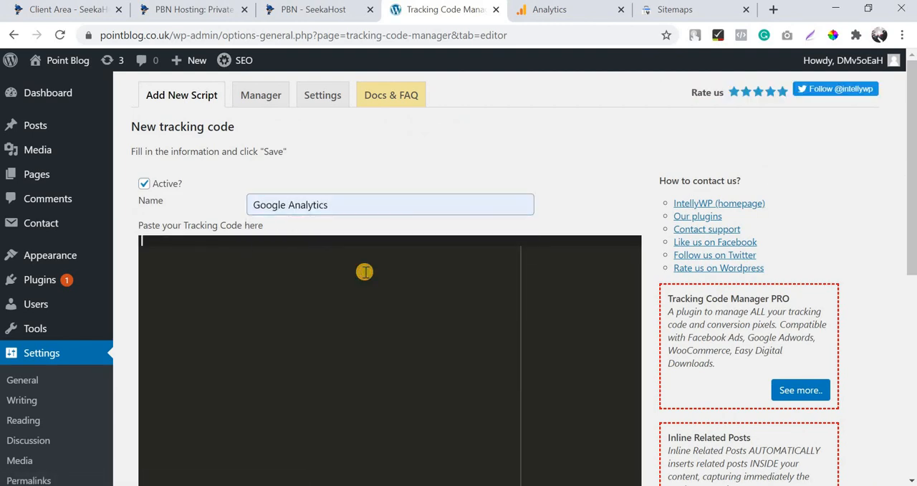
pyautogui.hotkey('ctrl', 'v')
# Set the code to standard WordPress tracking in the whole website (pages, posts and archives) and save it.
pyautogui.scroll(-5, 285, 146)
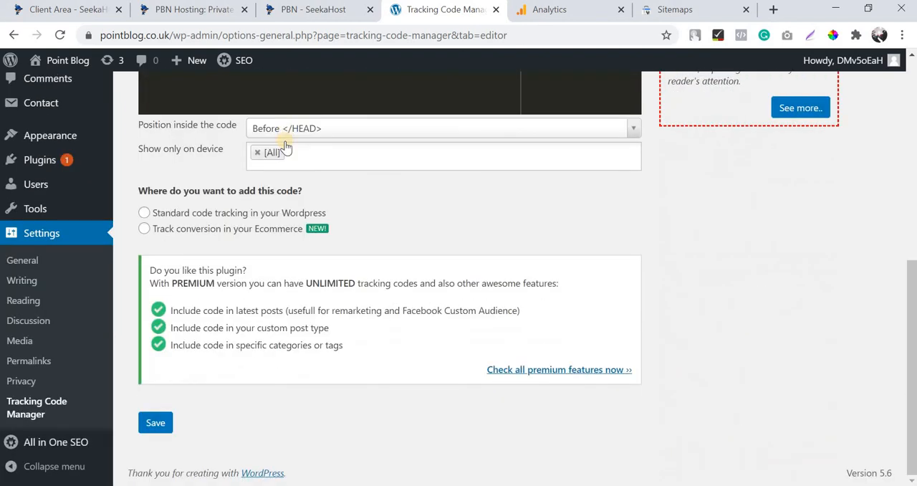
pyautogui.click(256, 213)
pyautogui.click(225, 280)
pyautogui.scroll(-3, 604, 237)
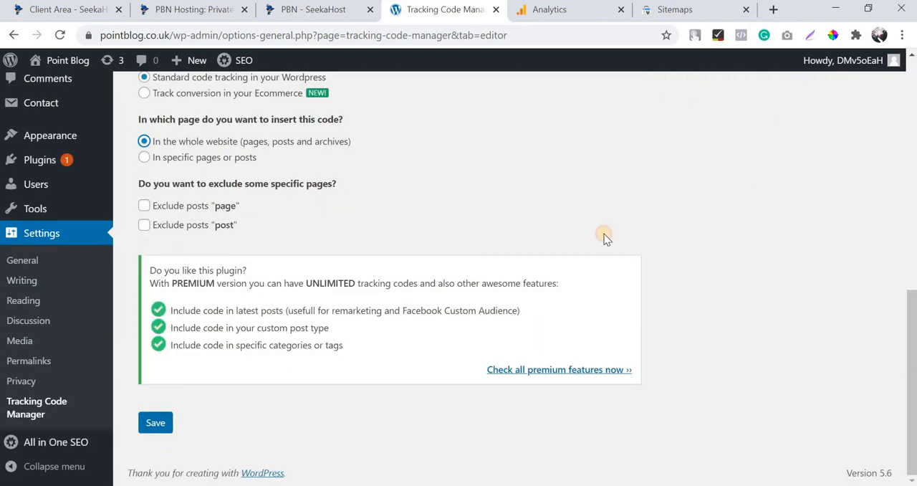
pyautogui.click(156, 423)
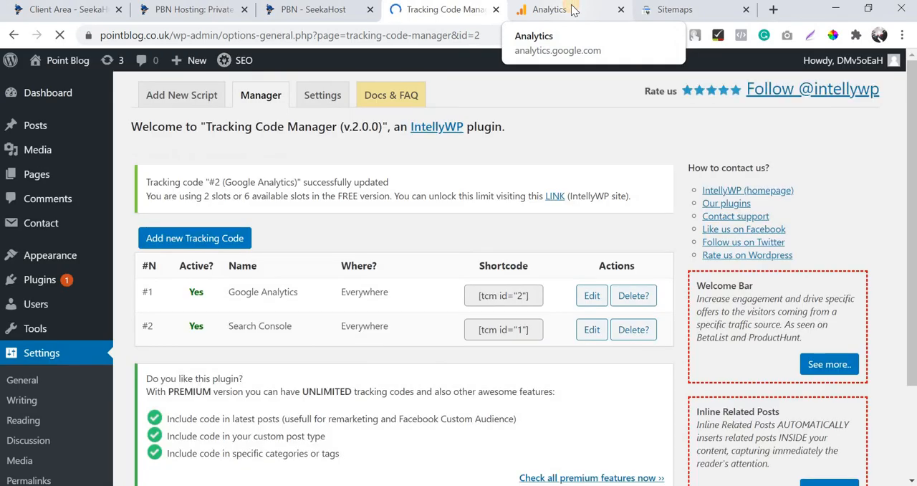
# Return to Google Analytics, leave the stream's tagging instructions and open the Realtime report for Point Blog.
pyautogui.click(573, 10)
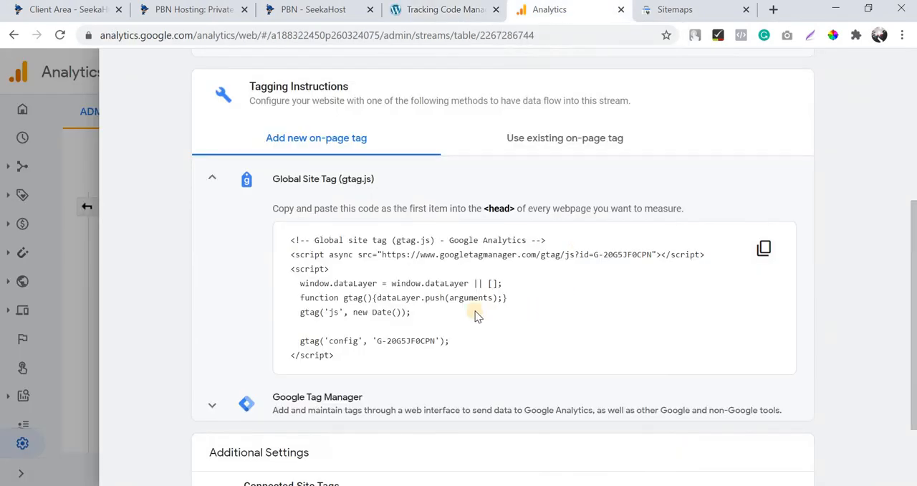
pyautogui.scroll(-2, 476, 316)
pyautogui.scroll(3, 466, 309)
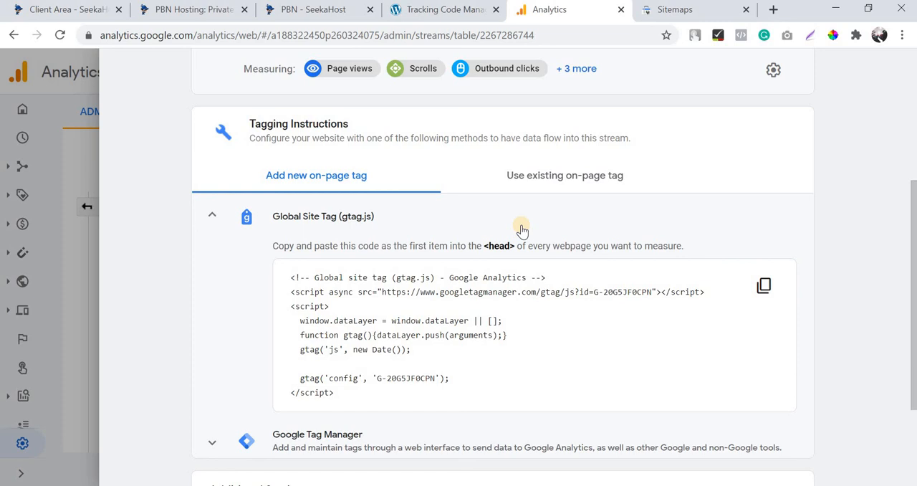
pyautogui.click(17, 112)
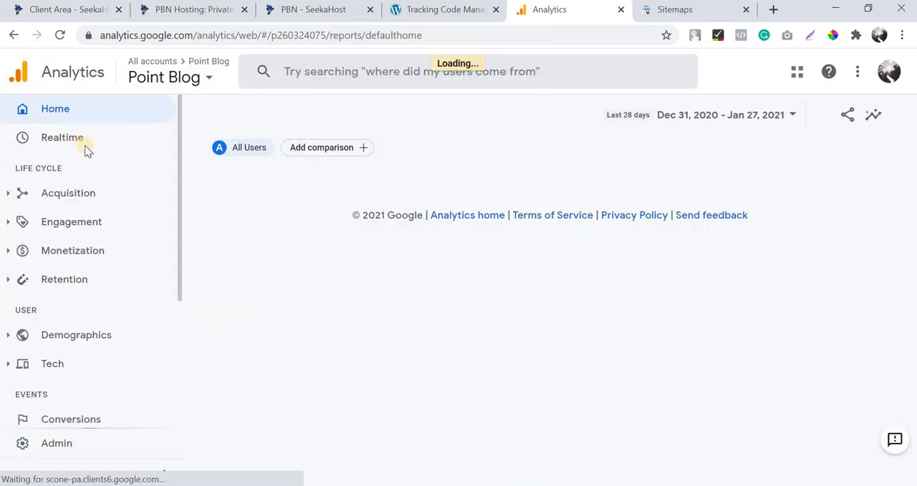
pyautogui.click(84, 145)
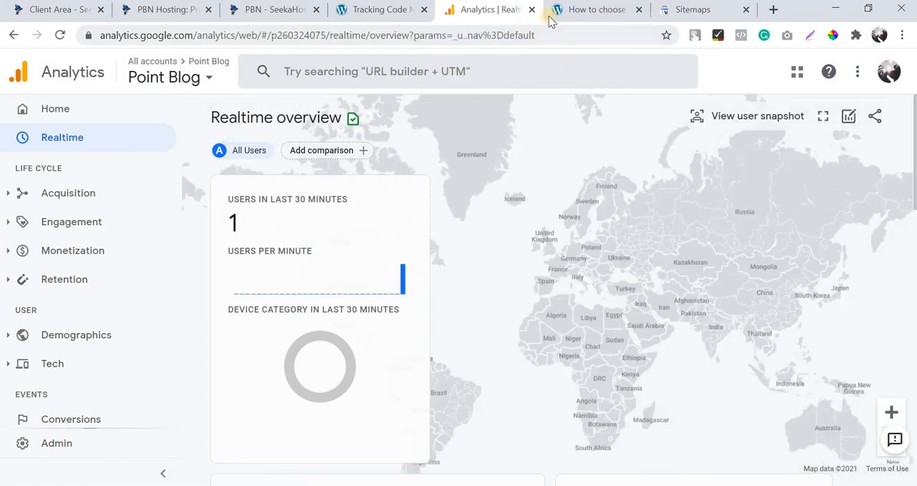
# View the electrical contractor post on the blog, and check the Realtime overview's users and views by page title.
pyautogui.click(562, 10)
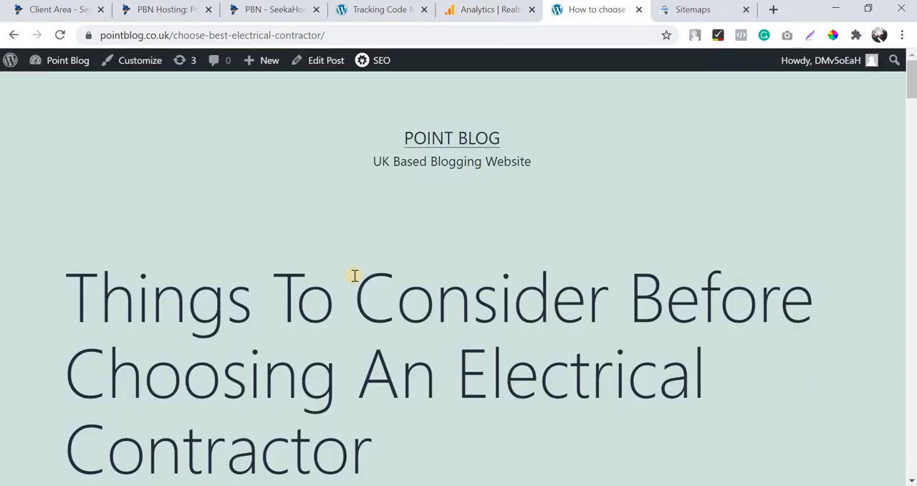
pyautogui.scroll(-10, 354, 275)
pyautogui.click(460, 9)
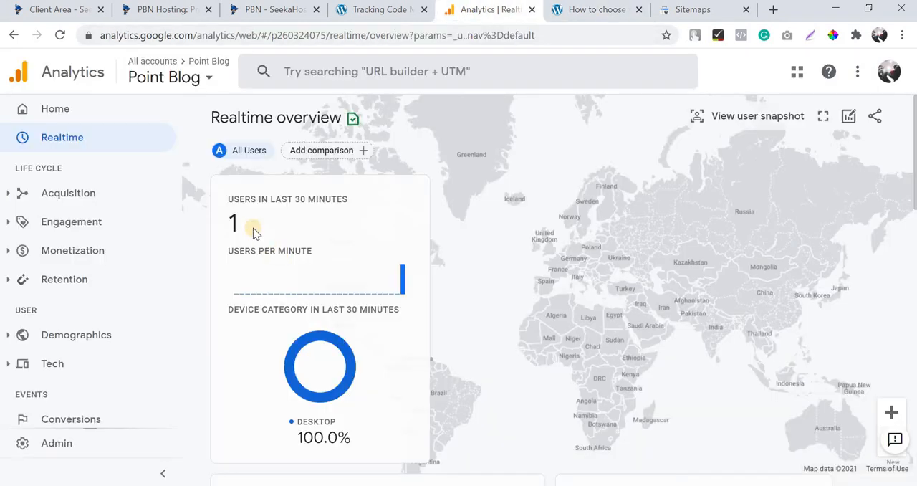
pyautogui.scroll(-1, 254, 229)
pyautogui.click(43, 136)
pyautogui.scroll(-5, 613, 350)
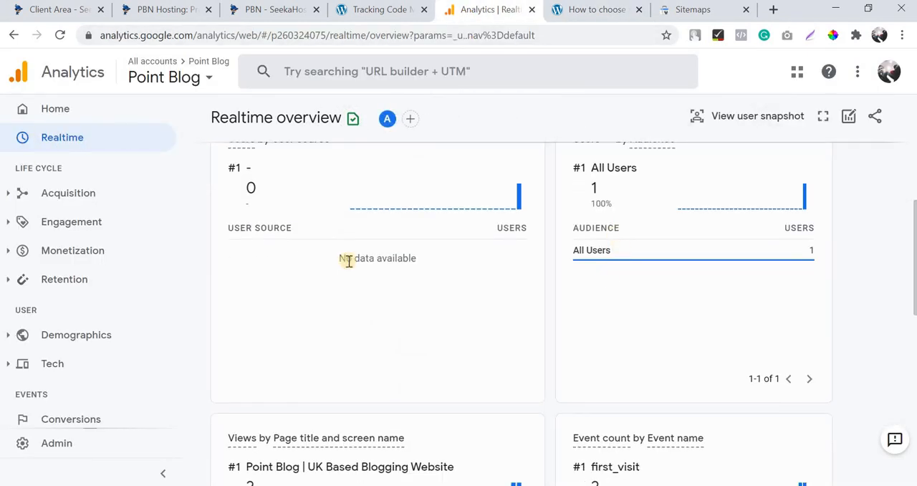
pyautogui.scroll(-3, 647, 299)
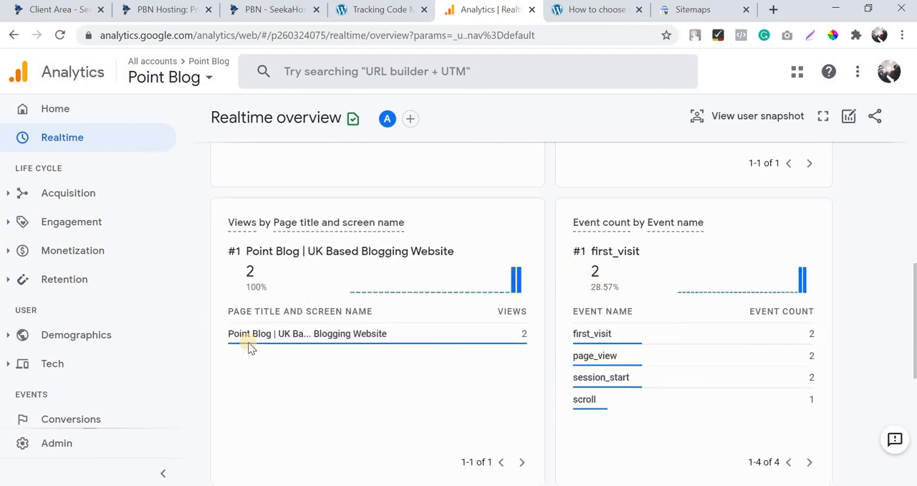
pyautogui.moveTo(302, 342)
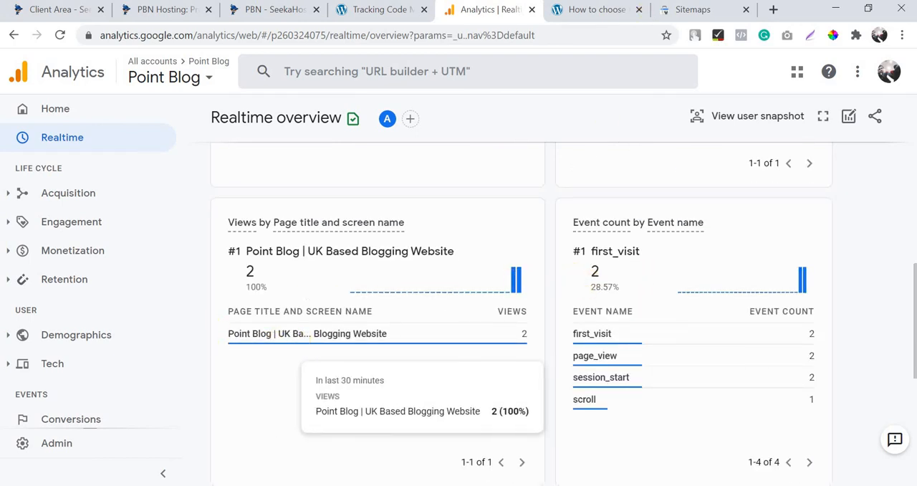
# Revisit the electrical contractor post and recheck the Realtime page views and the user count for the last 30 minutes.
pyautogui.click(584, 9)
pyautogui.scroll(4, 360, 269)
pyautogui.scroll(5, 363, 272)
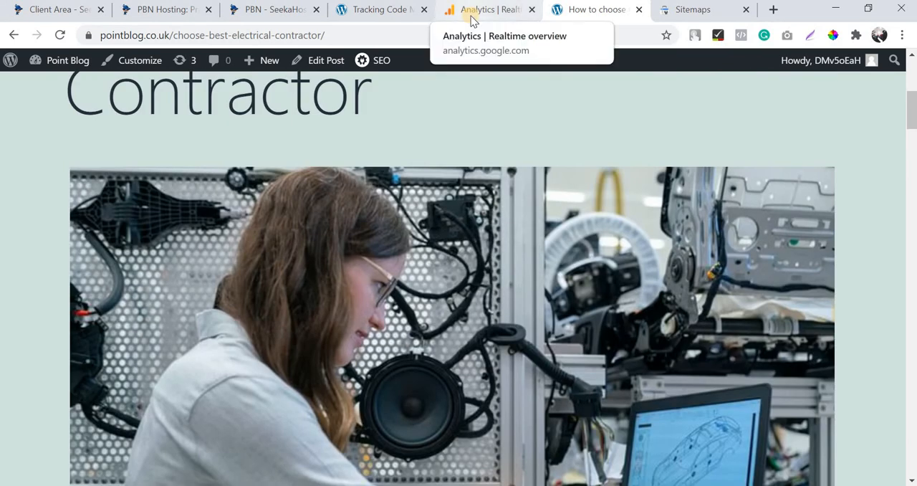
pyautogui.click(470, 18)
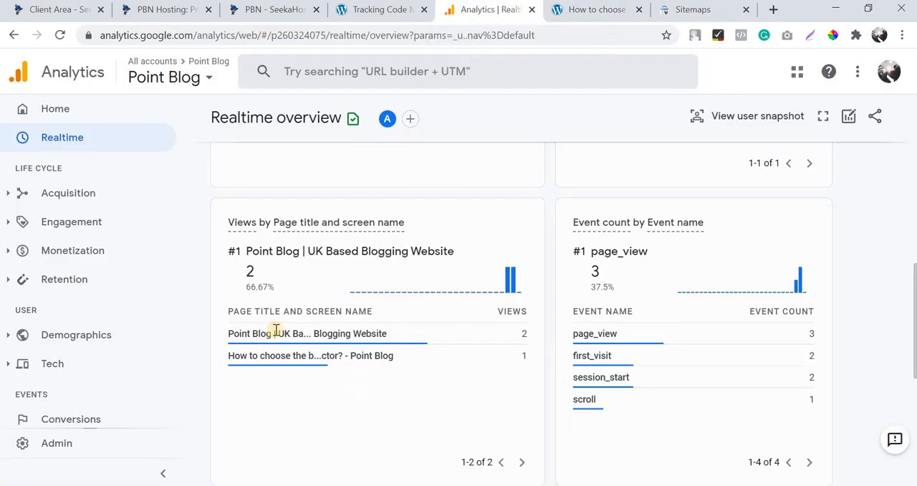
pyautogui.scroll(5, 334, 258)
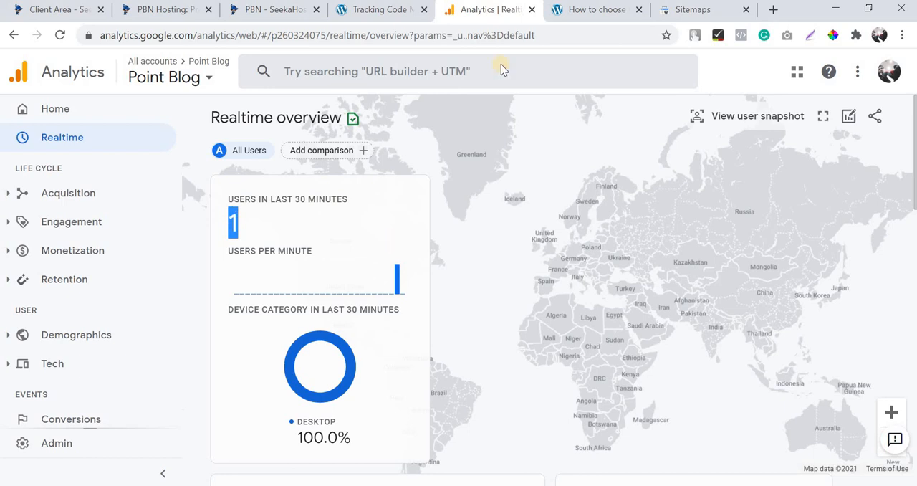
pyautogui.click(575, 10)
pyautogui.click(494, 10)
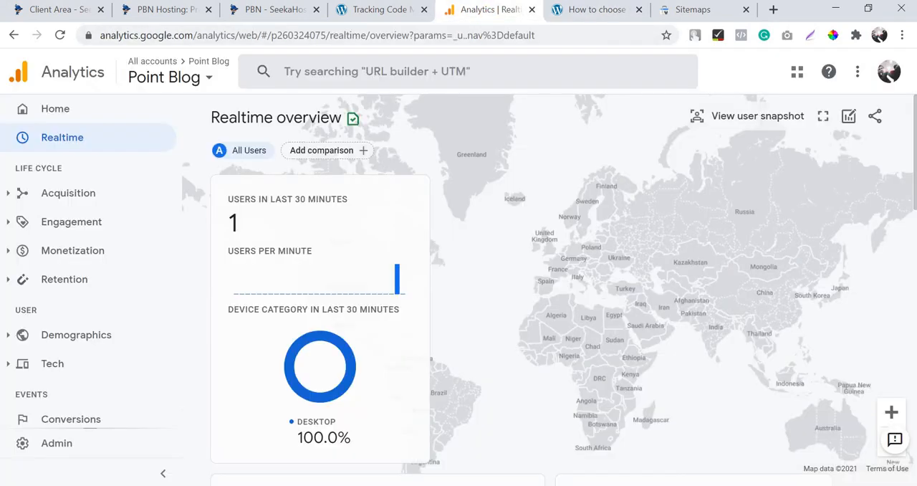
# In the blog tab, go from the post to the Point Blog home page and load pointblog.co.uk/write-for-us/.
pyautogui.click(588, 11)
pyautogui.scroll(1, 221, 134)
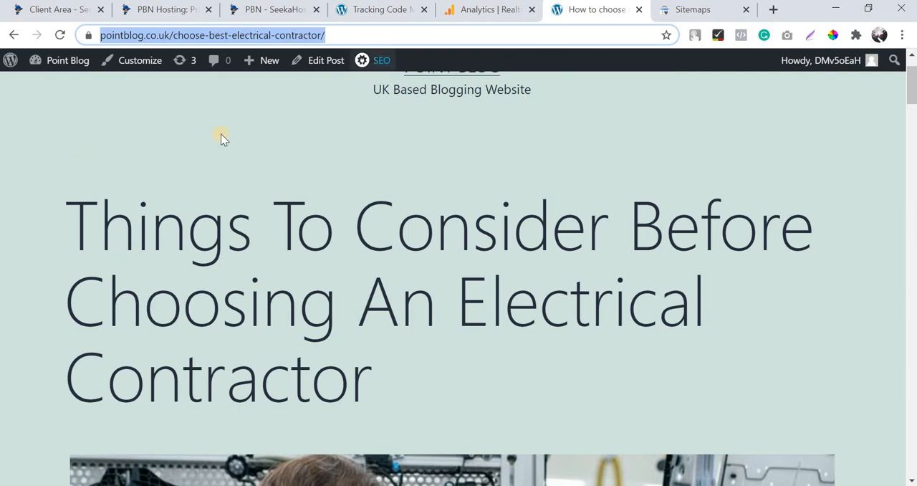
pyautogui.click(298, 58)
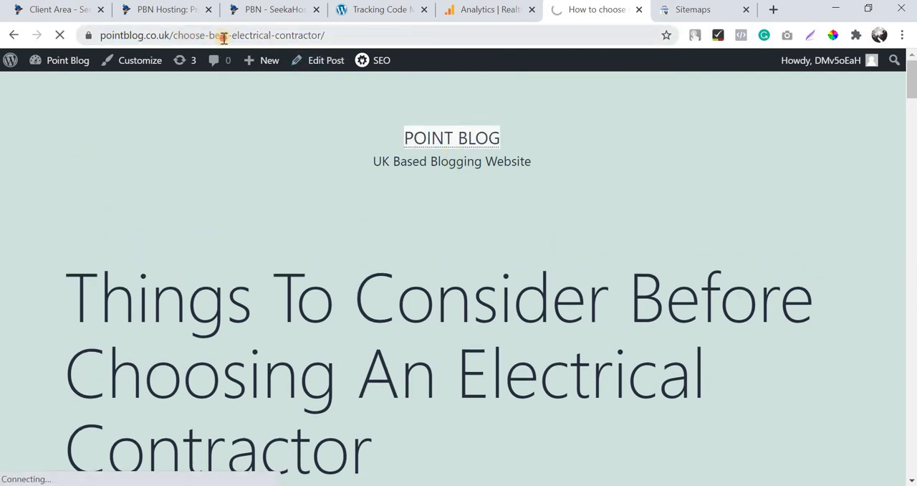
pyautogui.click(271, 38)
pyautogui.click(271, 38)
pyautogui.write('/wr')
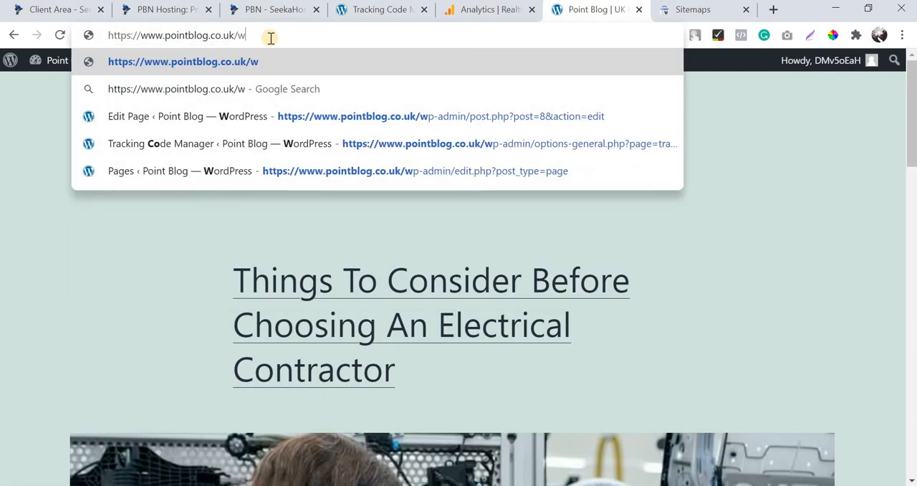
pyautogui.press('Down')
pyautogui.press('Down')
pyautogui.press('Return')
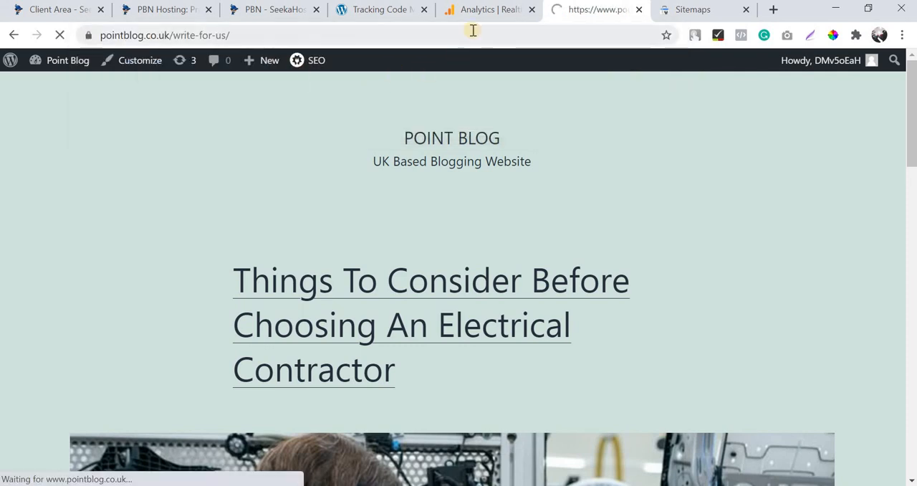
# Check the Realtime overview for the latest users and views by page title.
pyautogui.click(481, 13)
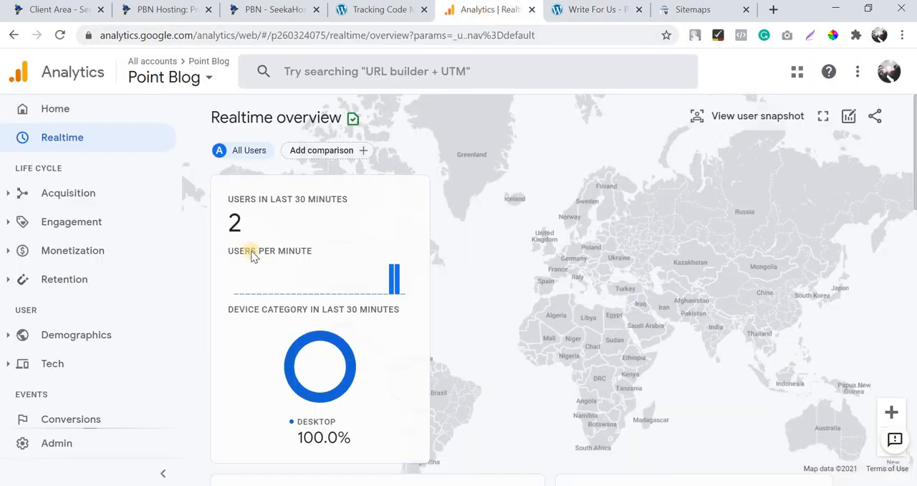
pyautogui.scroll(-5, 257, 255)
pyautogui.scroll(-3, 298, 337)
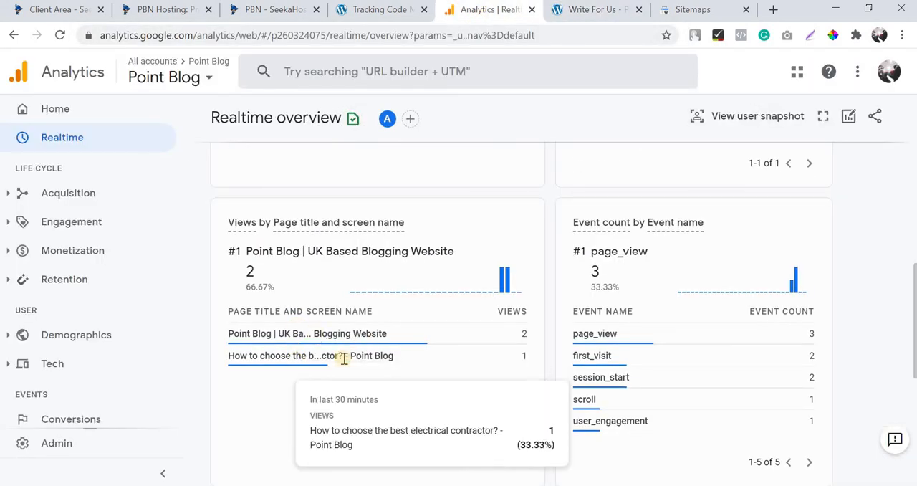
# Reload the Realtime overview and examine the views by page title for the Write For Us page.
pyautogui.click(55, 42)
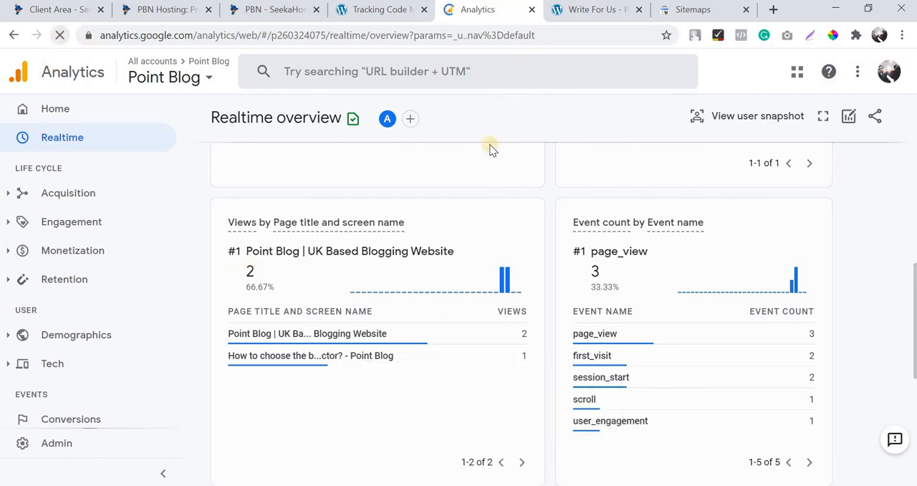
pyautogui.click(600, 15)
pyautogui.click(506, 11)
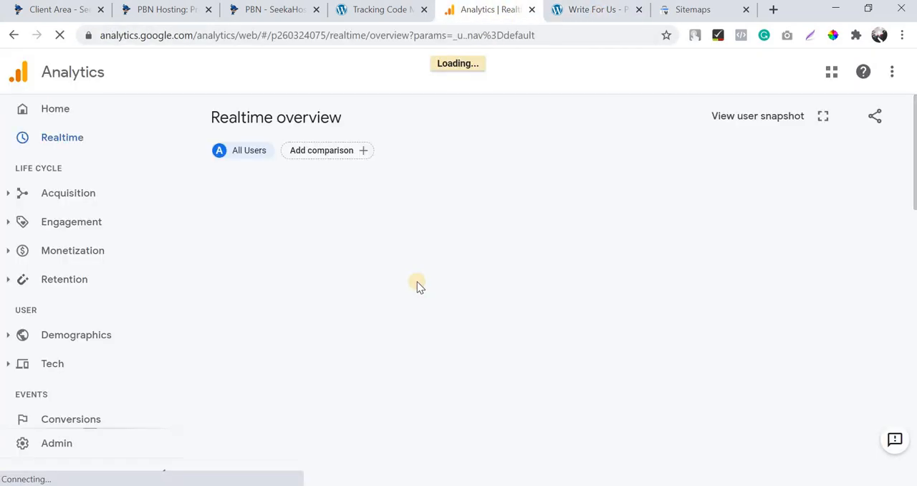
pyautogui.scroll(-3, 356, 276)
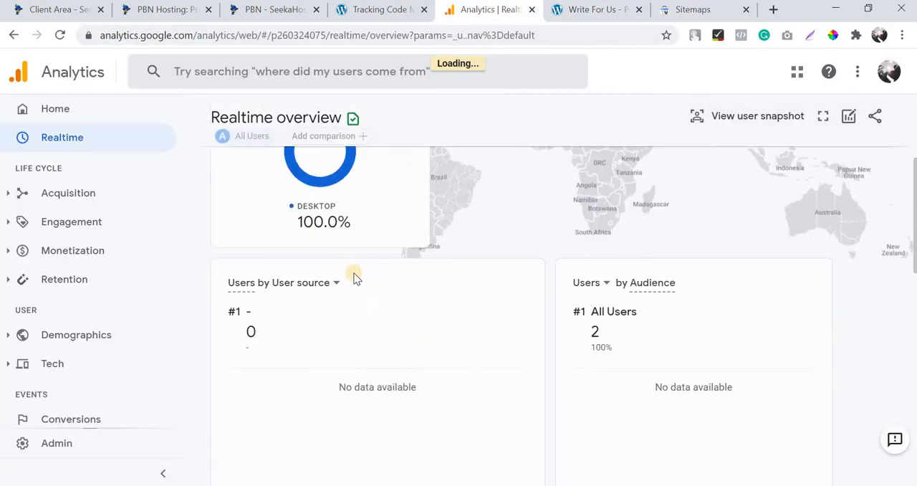
pyautogui.scroll(-3, 356, 277)
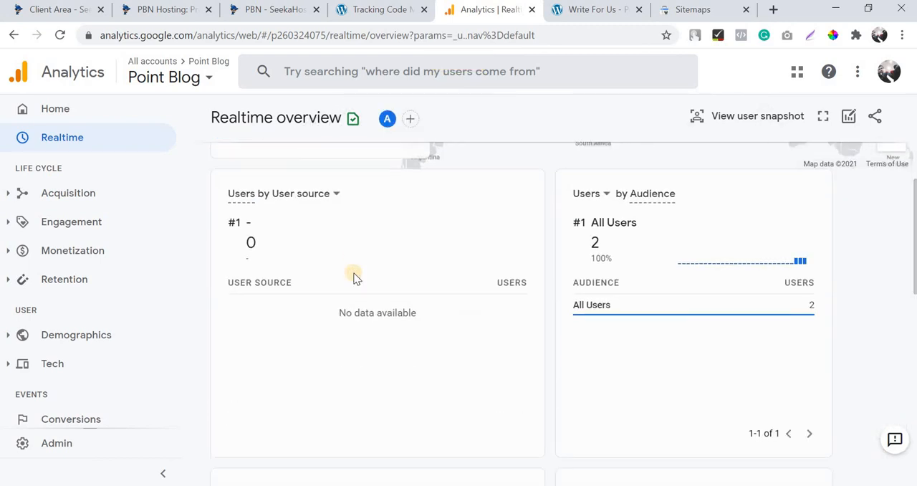
pyautogui.scroll(-5, 356, 277)
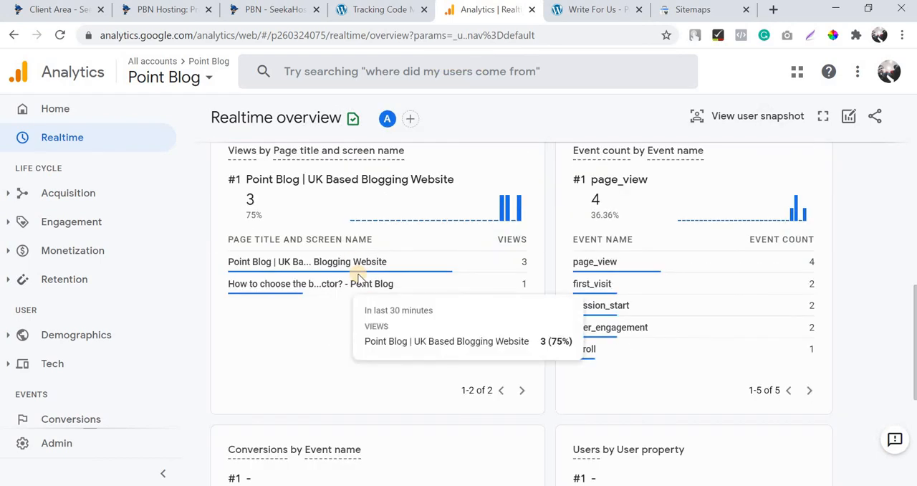
pyautogui.scroll(-3, 361, 278)
pyautogui.scroll(6, 399, 272)
pyautogui.scroll(-3, 316, 344)
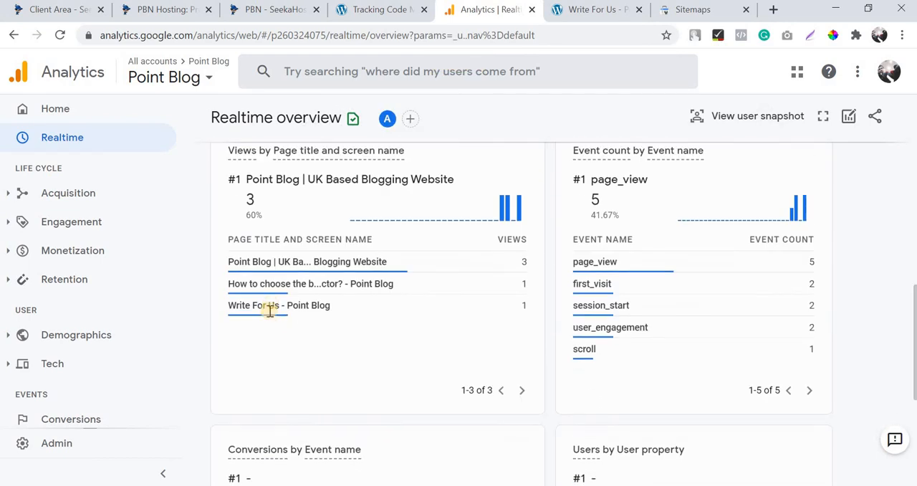
pyautogui.moveTo(266, 311)
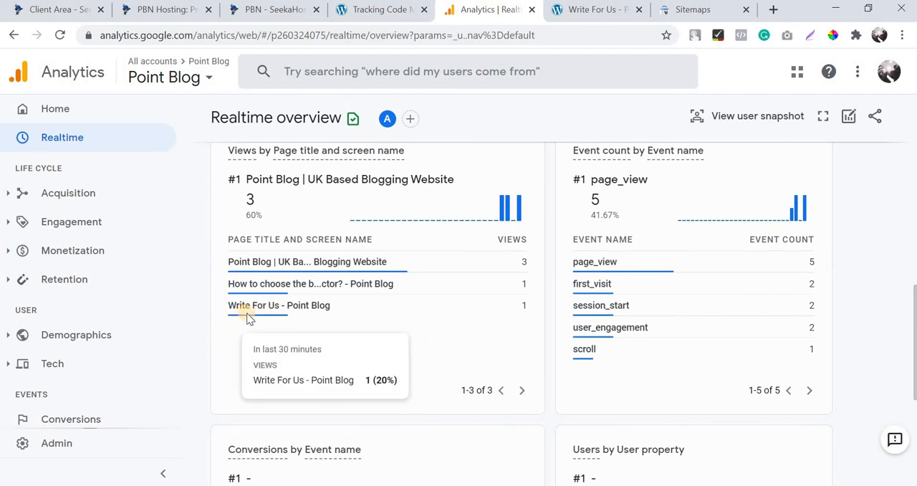
pyautogui.scroll(10, 248, 318)
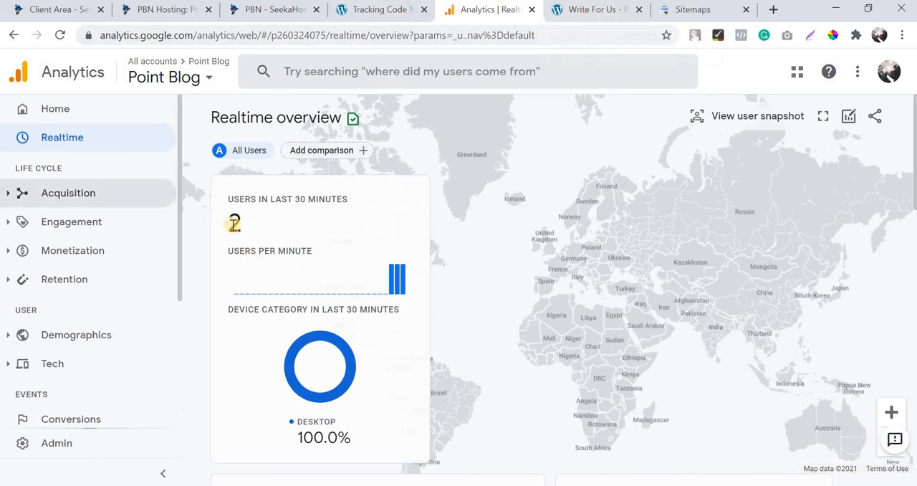
# Briefly view the Write For Us page, return to the Point Blog Analytics property, and expand its Demographics reports.
pyautogui.click(594, 15)
pyautogui.click(501, 13)
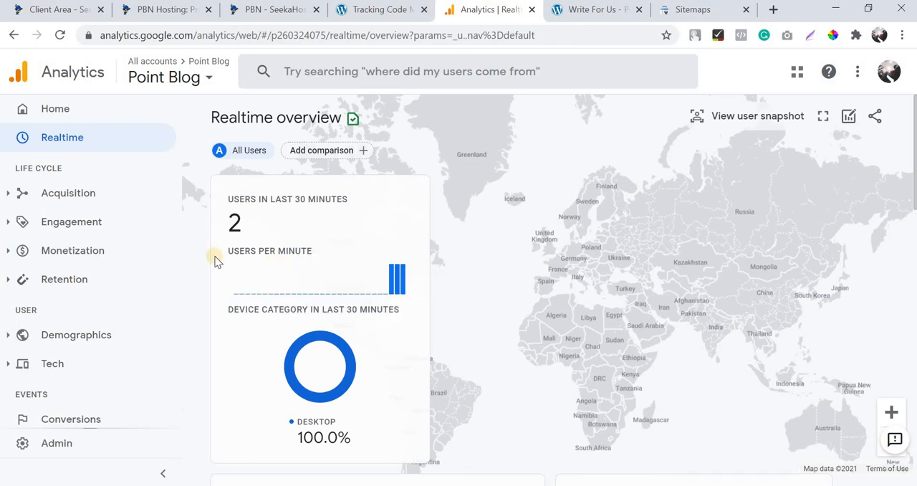
pyautogui.click(87, 347)
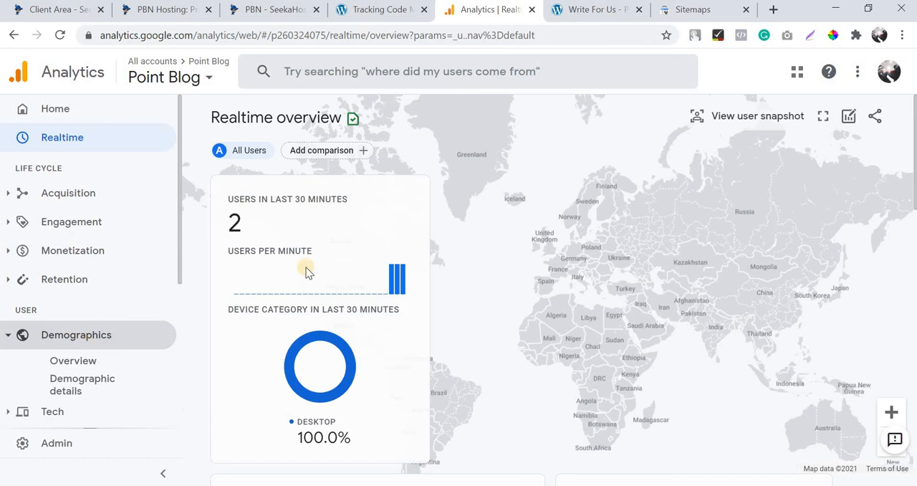
# Open the live Point Blog site in a new tab from WordPress, look through its home page, and return to the Tracking Code Manager.
pyautogui.click(366, 14)
pyautogui.moveTo(55, 61)
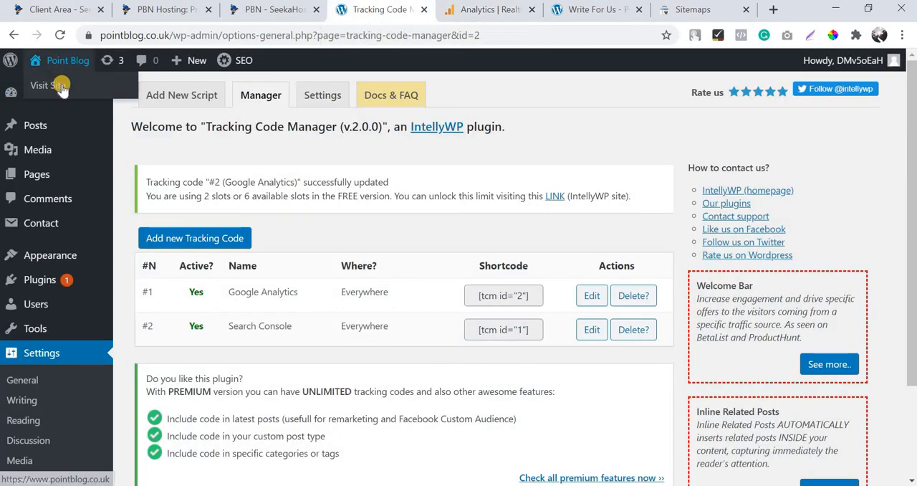
pyautogui.middleClick(62, 86)
pyautogui.click(418, 10)
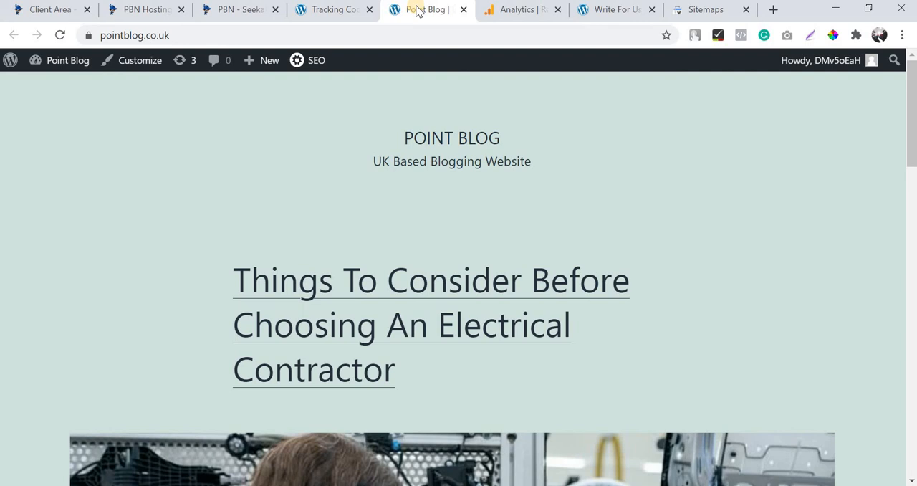
pyautogui.scroll(-8, 517, 234)
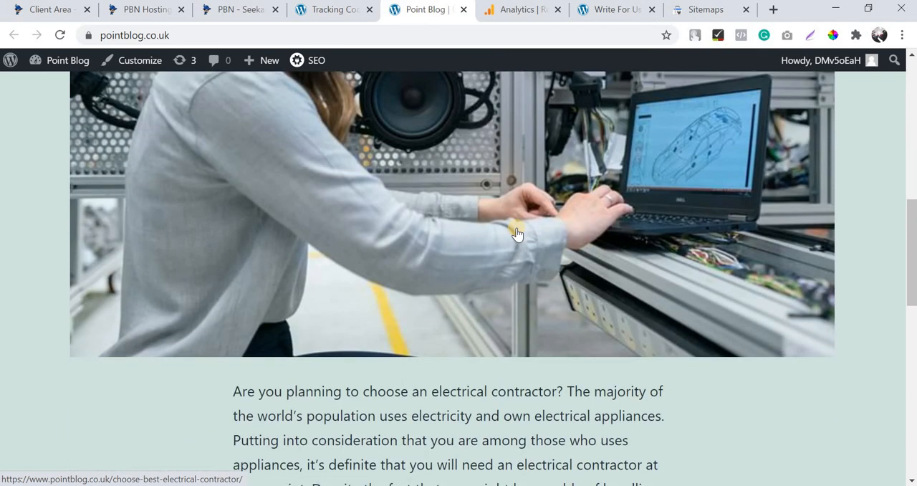
pyautogui.scroll(-4, 517, 230)
pyautogui.scroll(6, 518, 200)
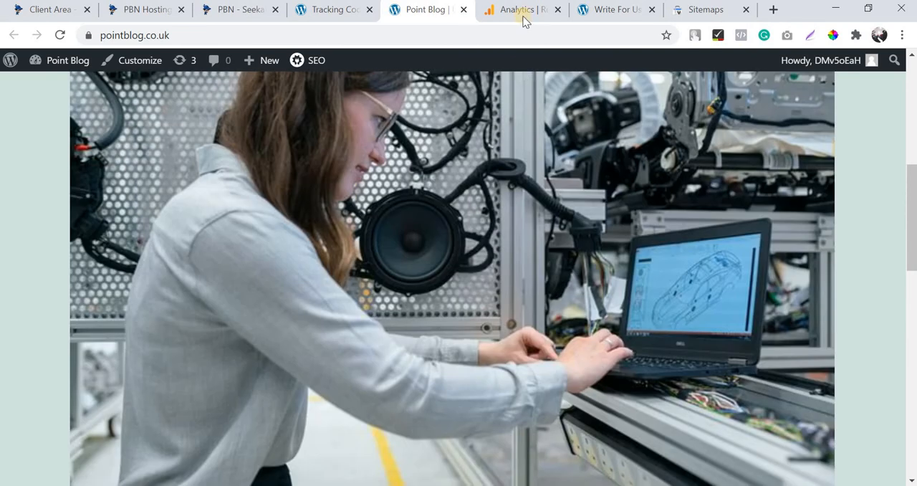
pyautogui.click(347, 10)
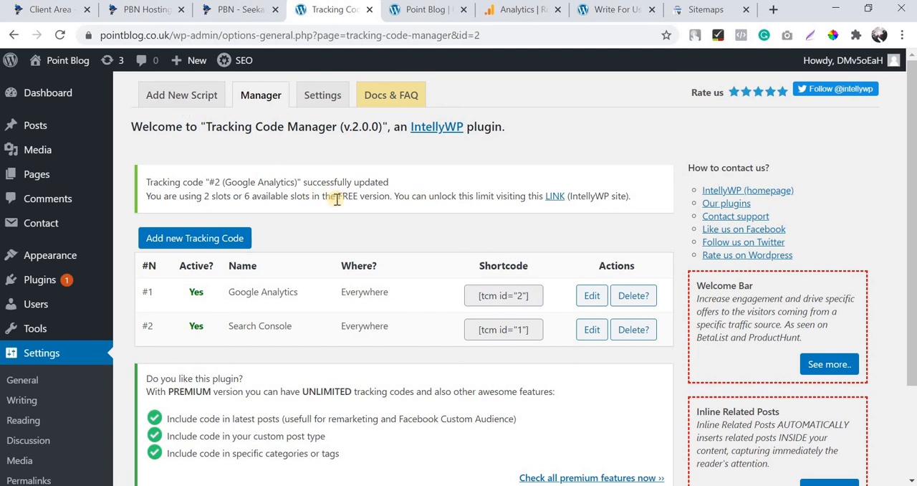
pyautogui.click(60, 36)
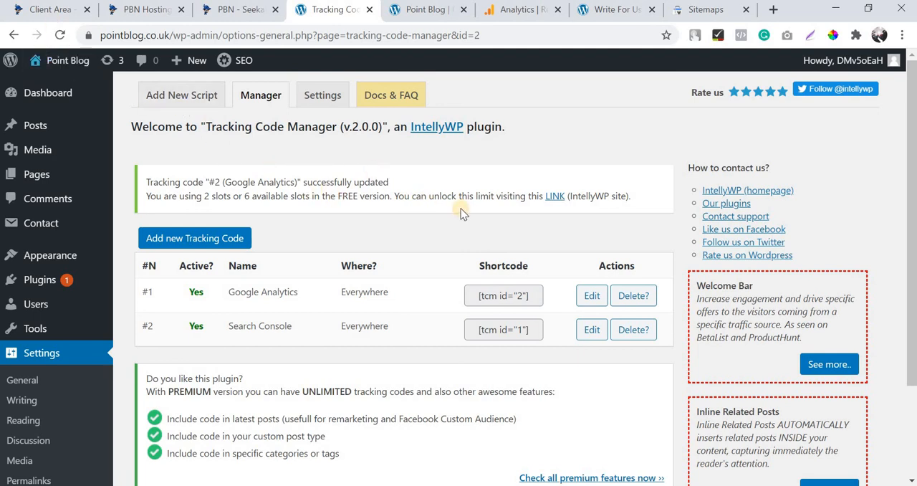